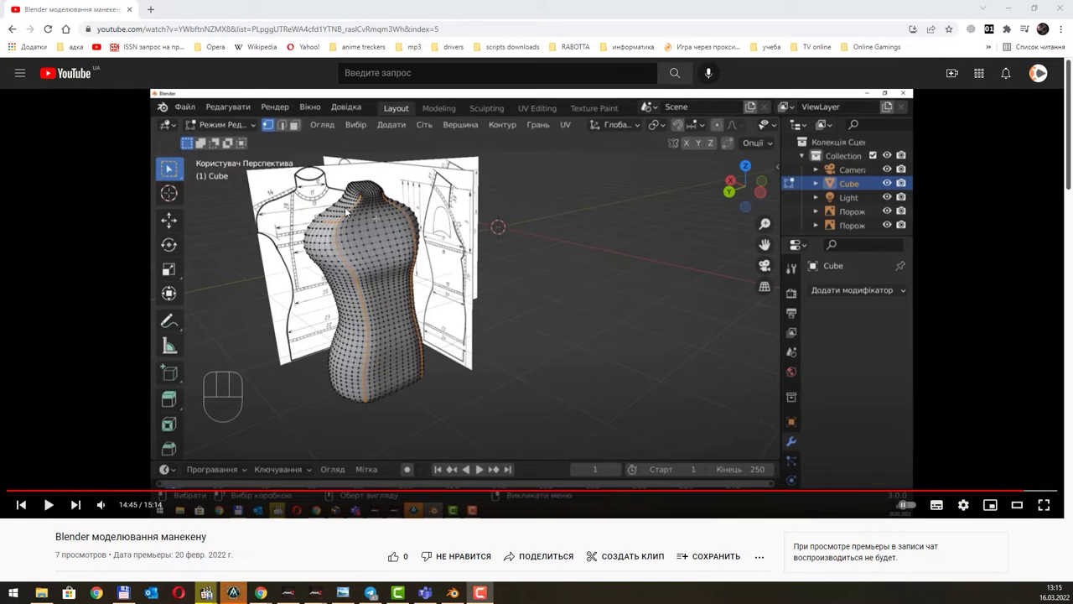
Step: Go to charactergenerator.autodesk.com using the autocompleted address
click(229, 28)
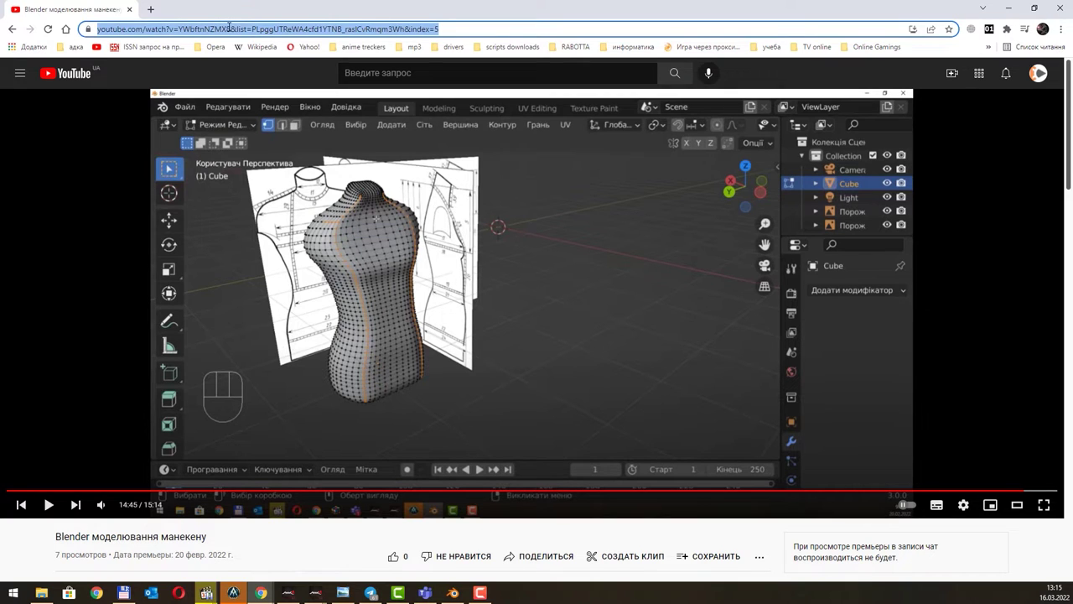
text(charactergenerator.autodesk.com)
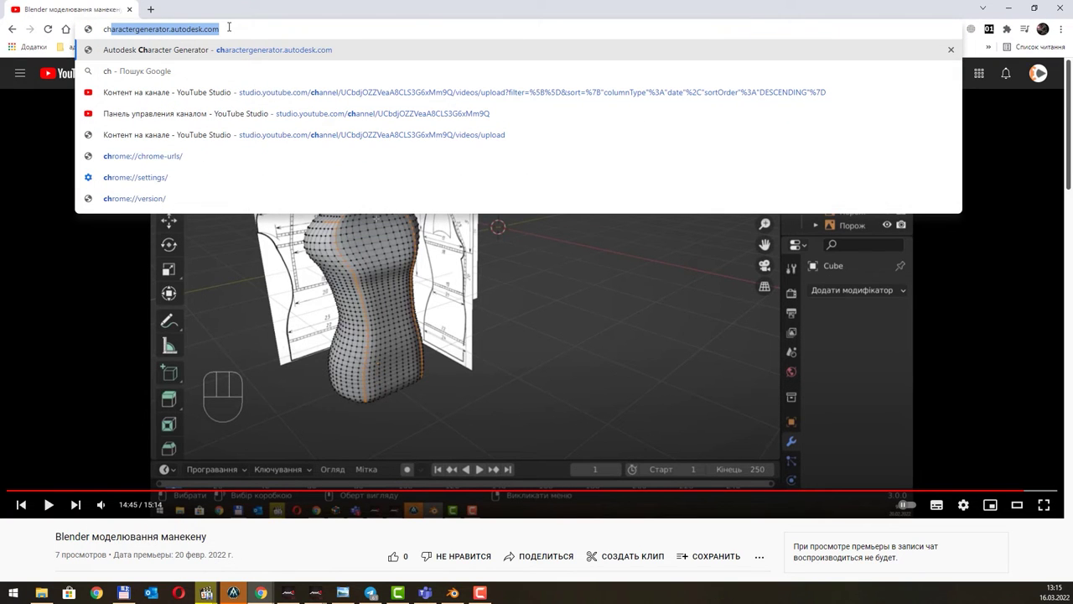
key(Right)
key(Return)
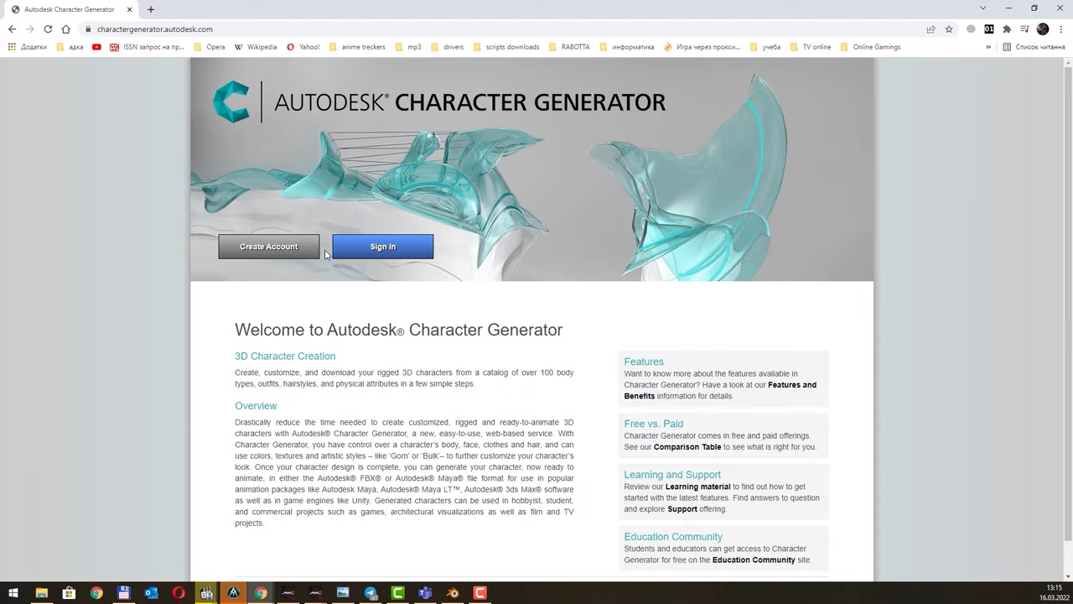
Step: Sign in to Character Generator and start a new character from My Characters
click(386, 249)
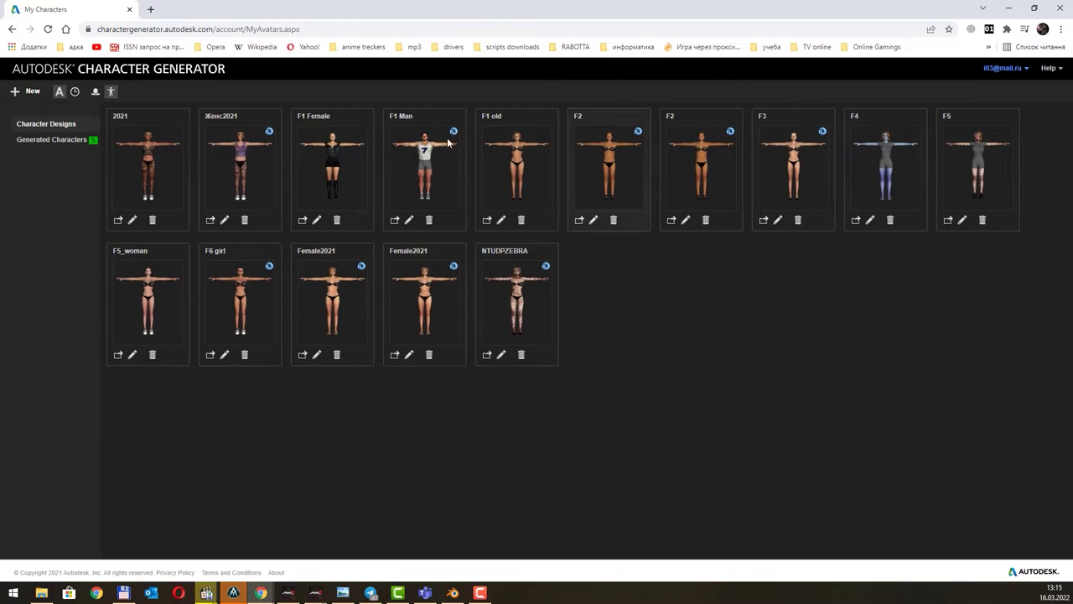
click(30, 96)
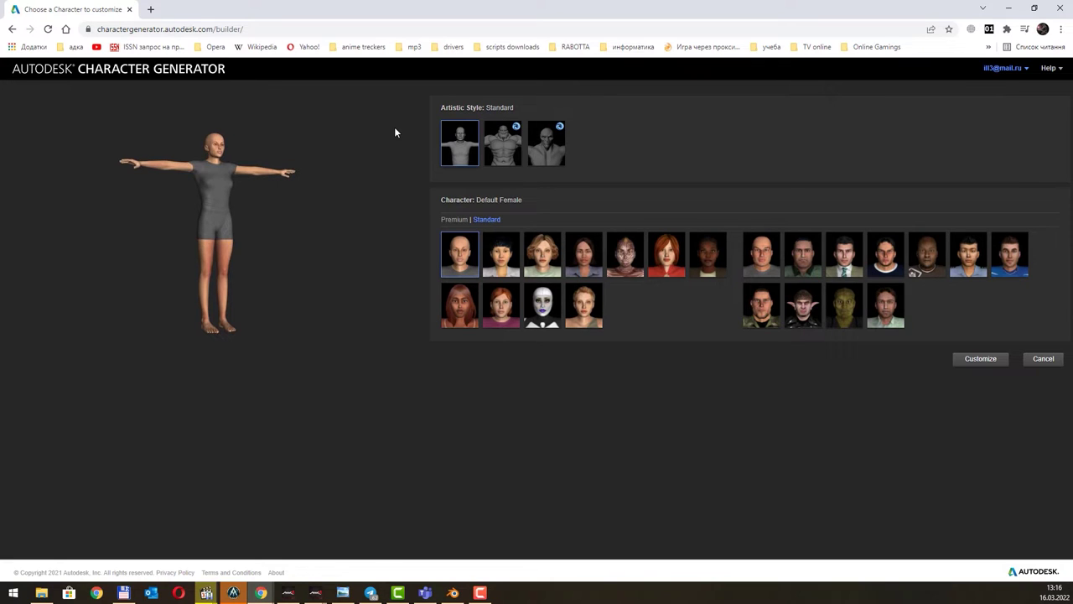
Step: Preview the Bulk and Gorn styles, then pick Xena in Standard style for customizing
click(506, 136)
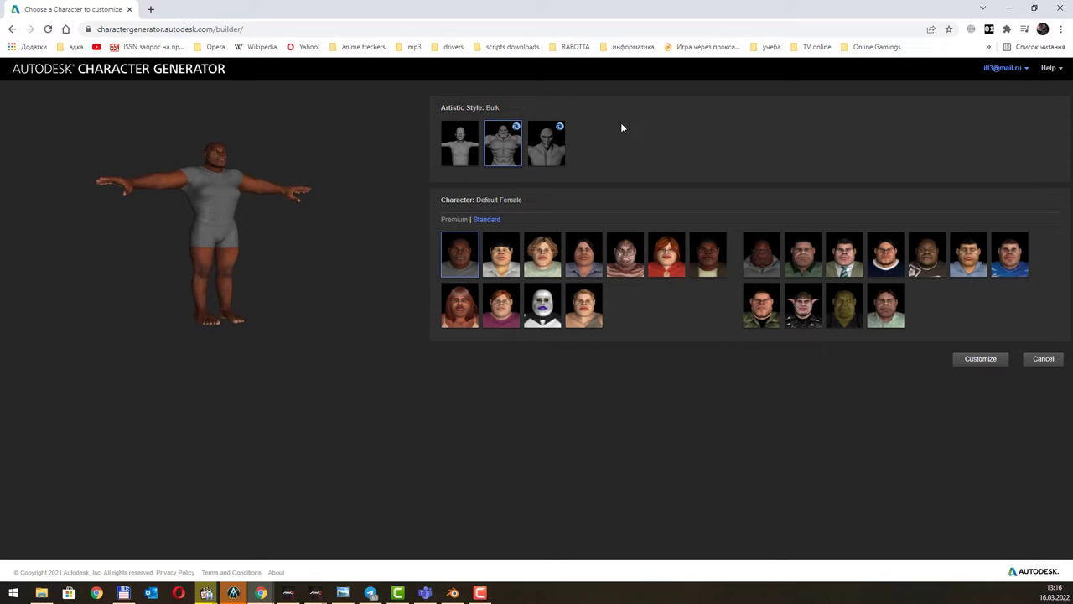
click(550, 134)
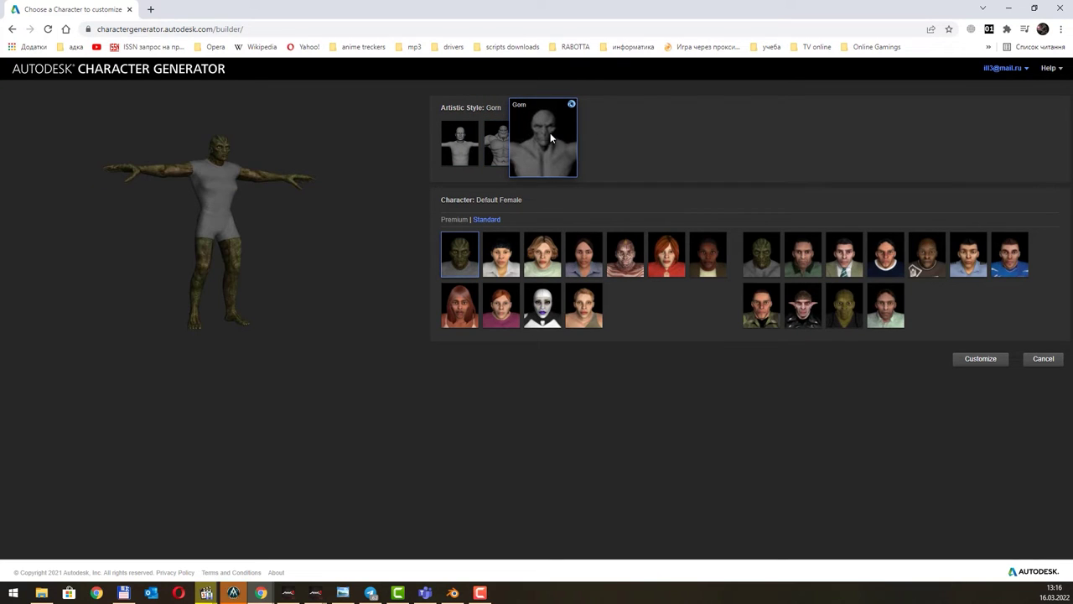
click(500, 140)
click(460, 142)
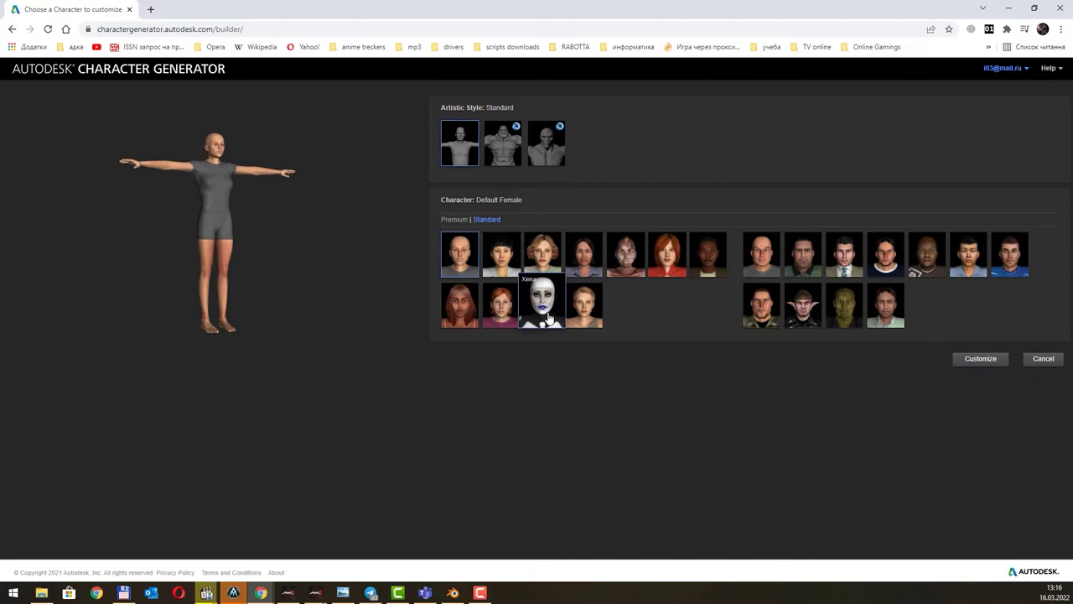
click(543, 298)
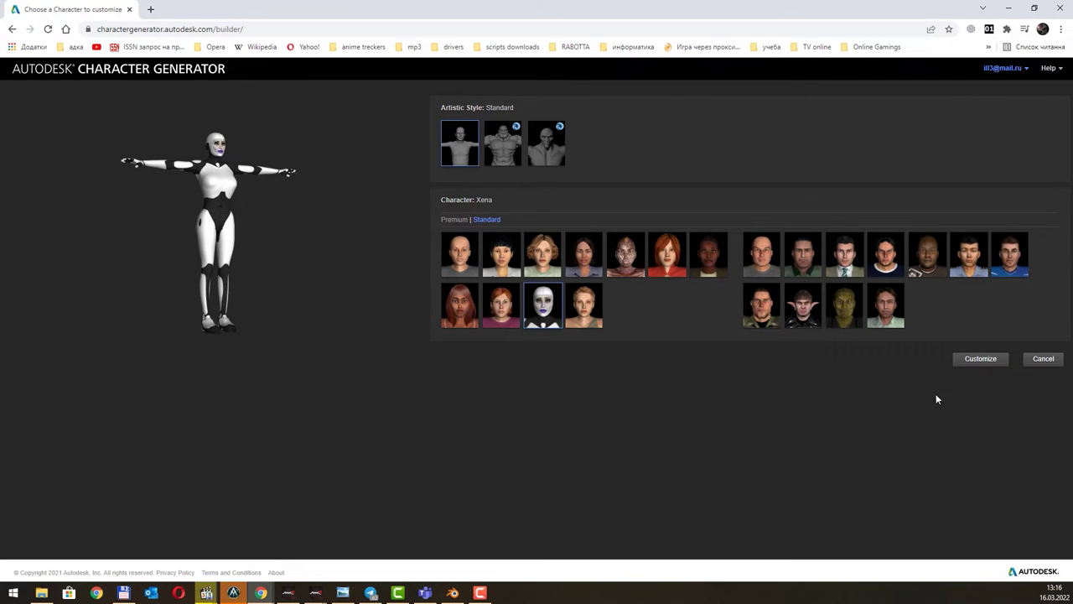
click(979, 366)
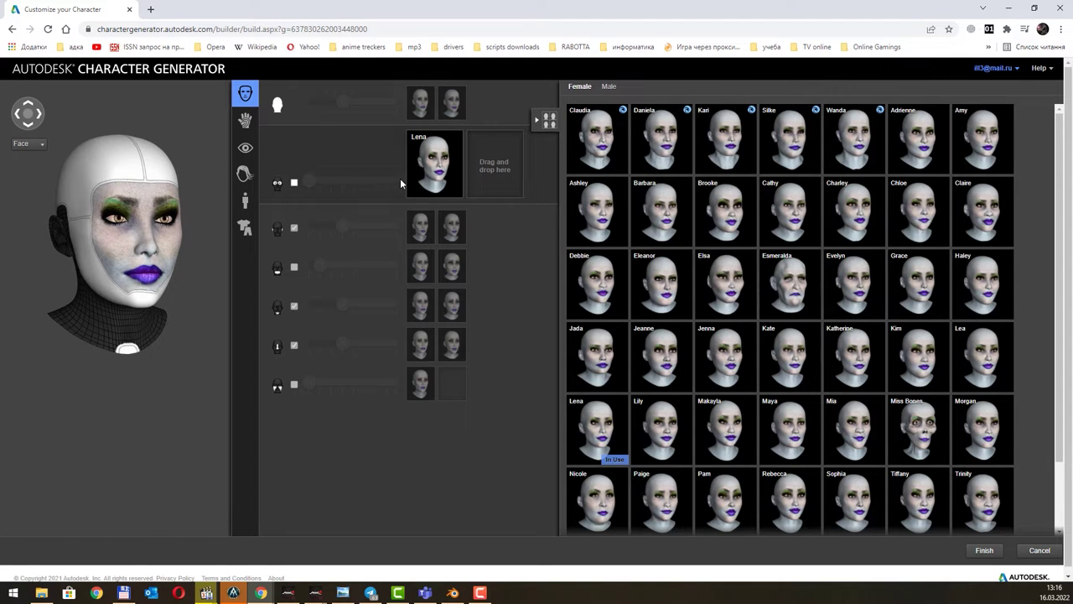
Step: Drag Esmeralda into the eye blend beside Lena and shift the slider toward her
scroll(998, 277, down, 2)
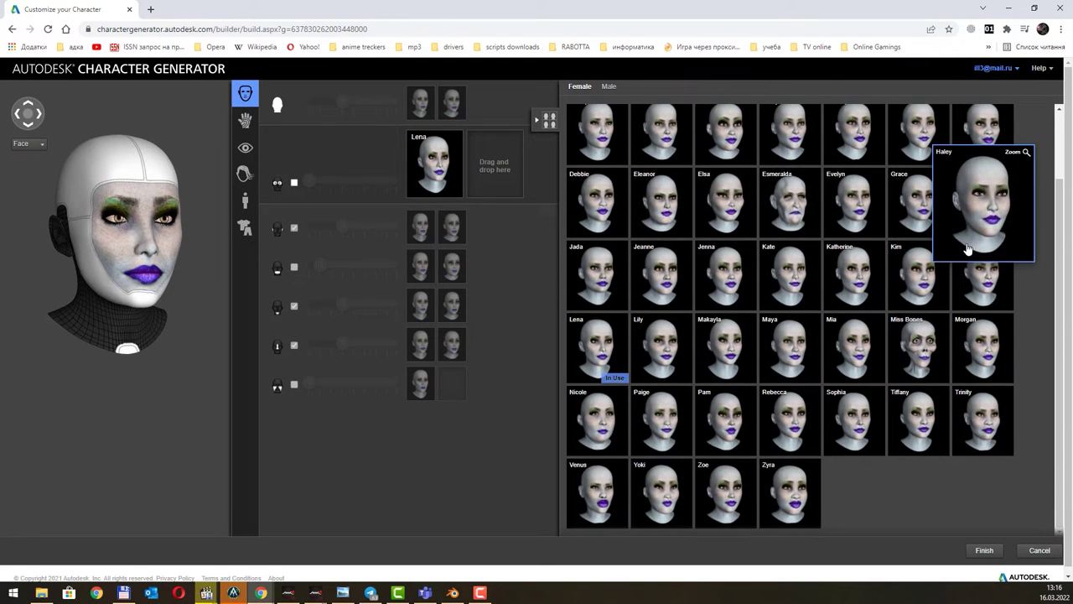
scroll(923, 428, up, 2)
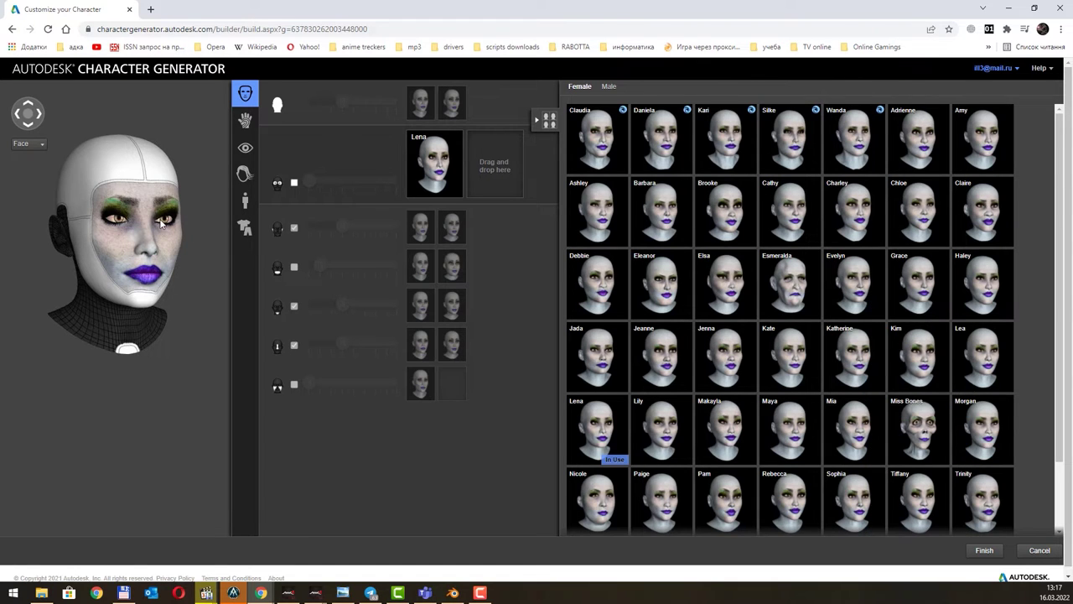
mouse_move(789, 282)
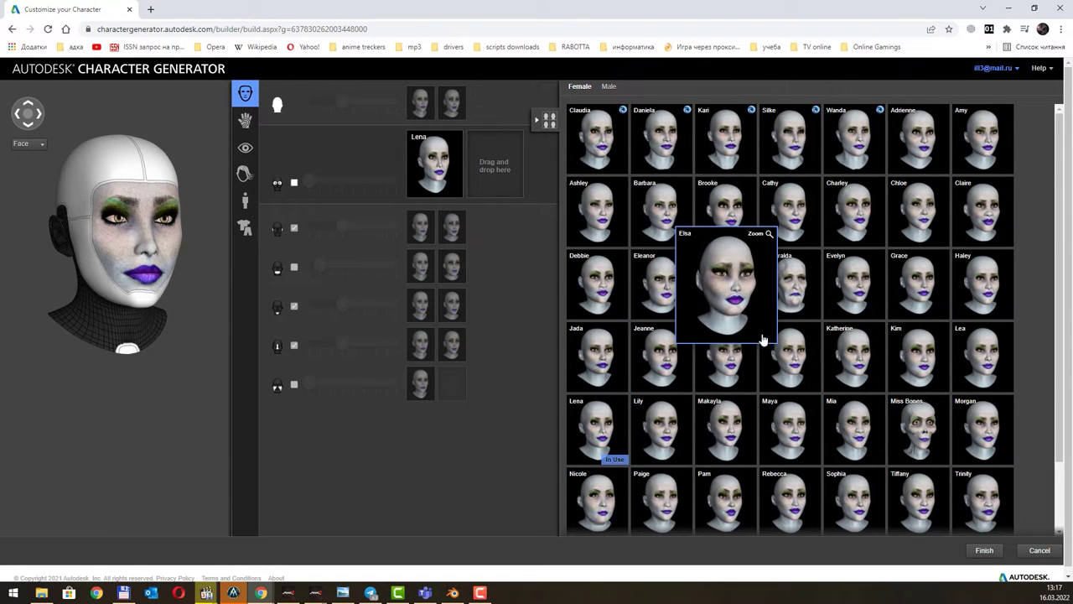
drag(803, 290, 495, 164)
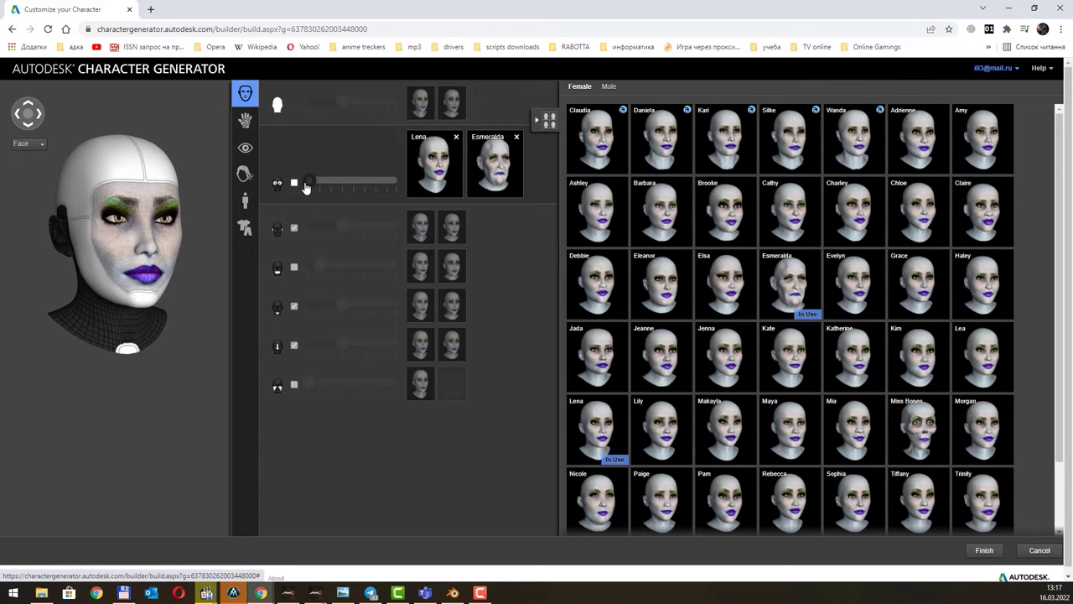
mouse_move(311, 183)
mouse_down()
mouse_move(403, 186)
mouse_move(307, 183)
mouse_up()
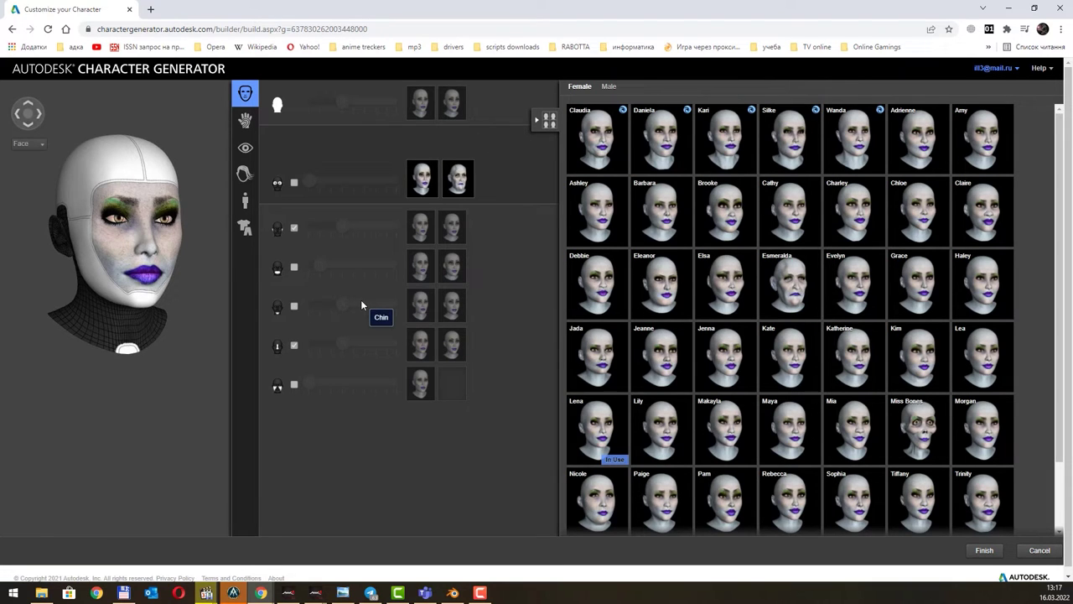
mouse_move(335, 305)
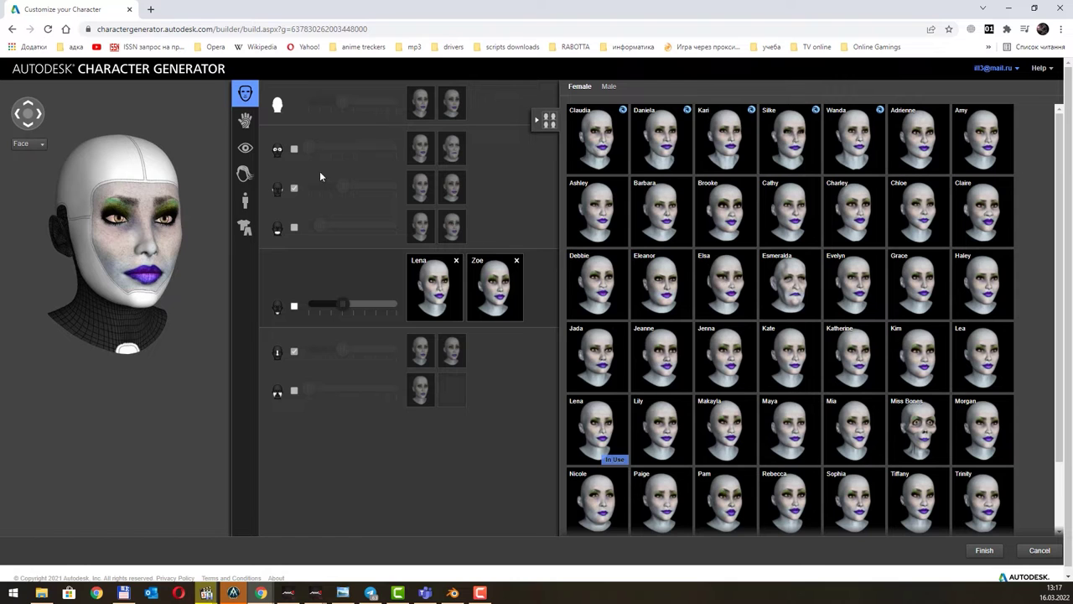
click(243, 124)
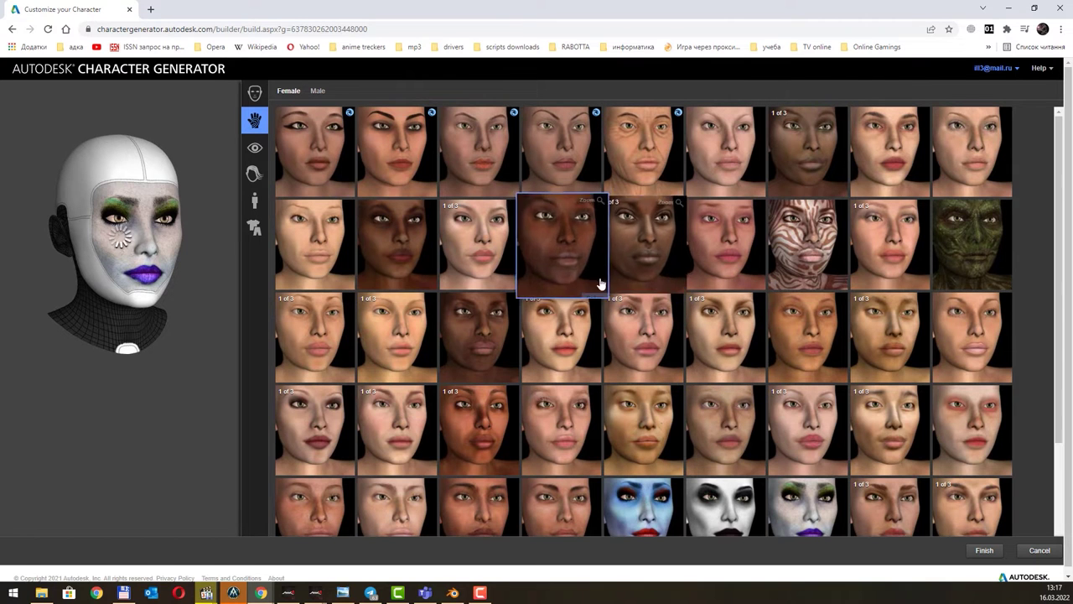
mouse_move(808, 243)
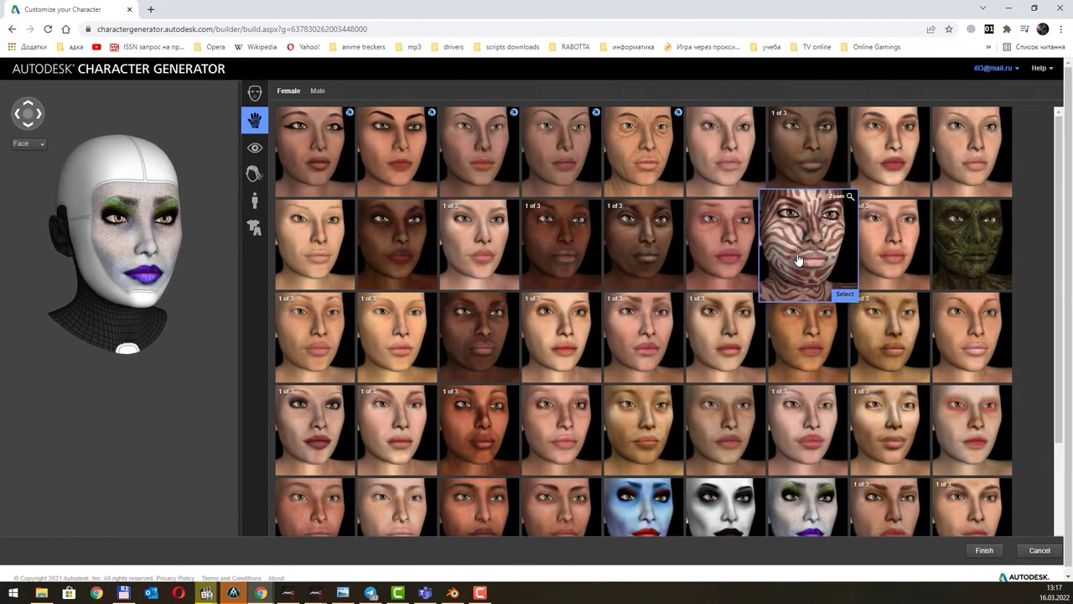
Step: Apply the zebra-striped skin texture and green reptile eyes
click(796, 262)
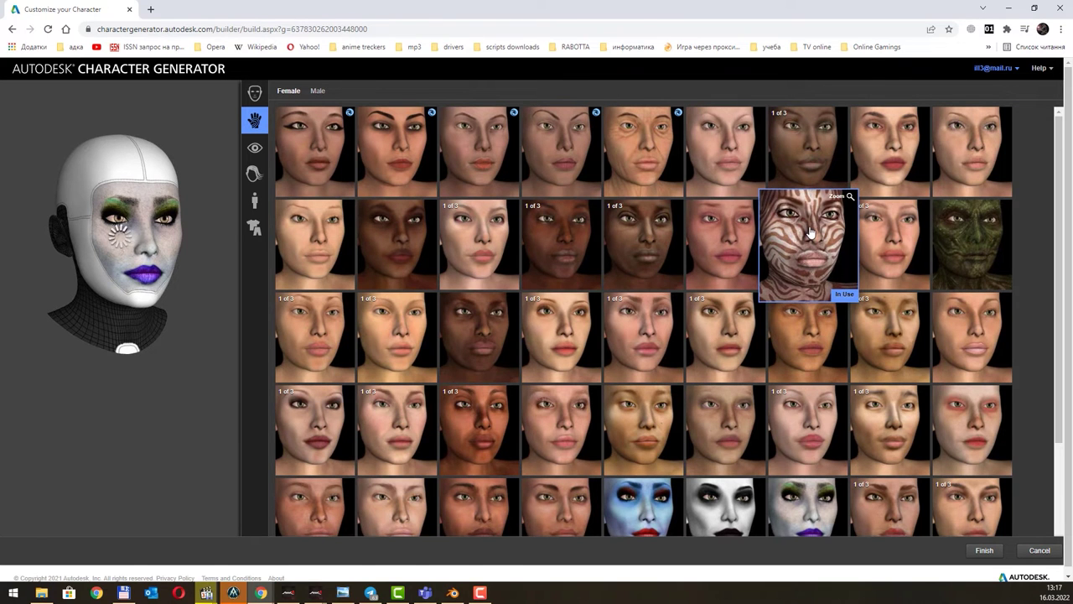
scroll(803, 329, down, 3)
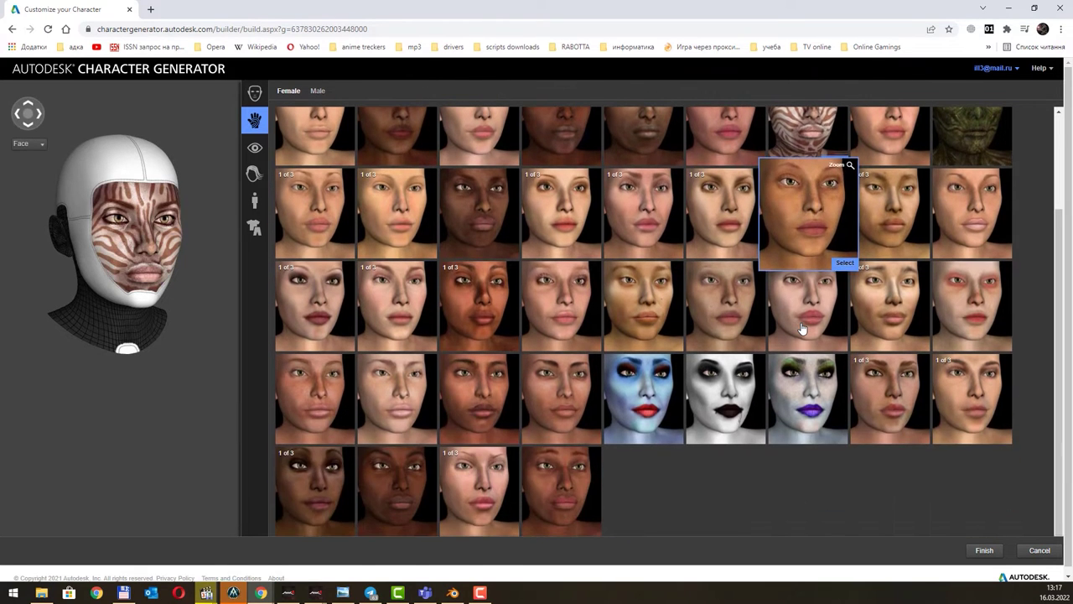
scroll(803, 329, up, 3)
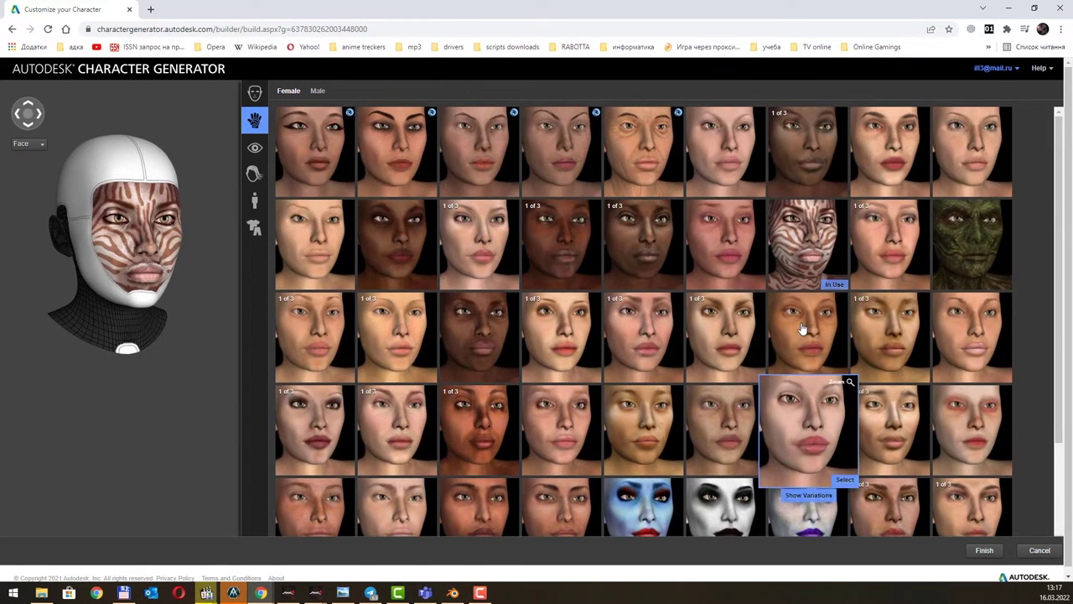
click(255, 149)
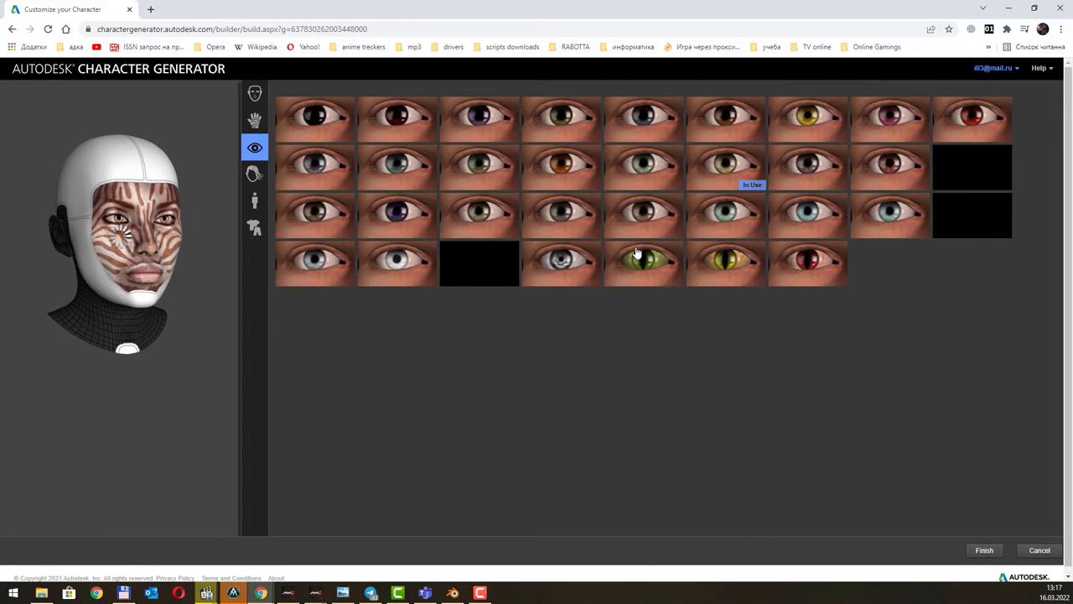
click(637, 267)
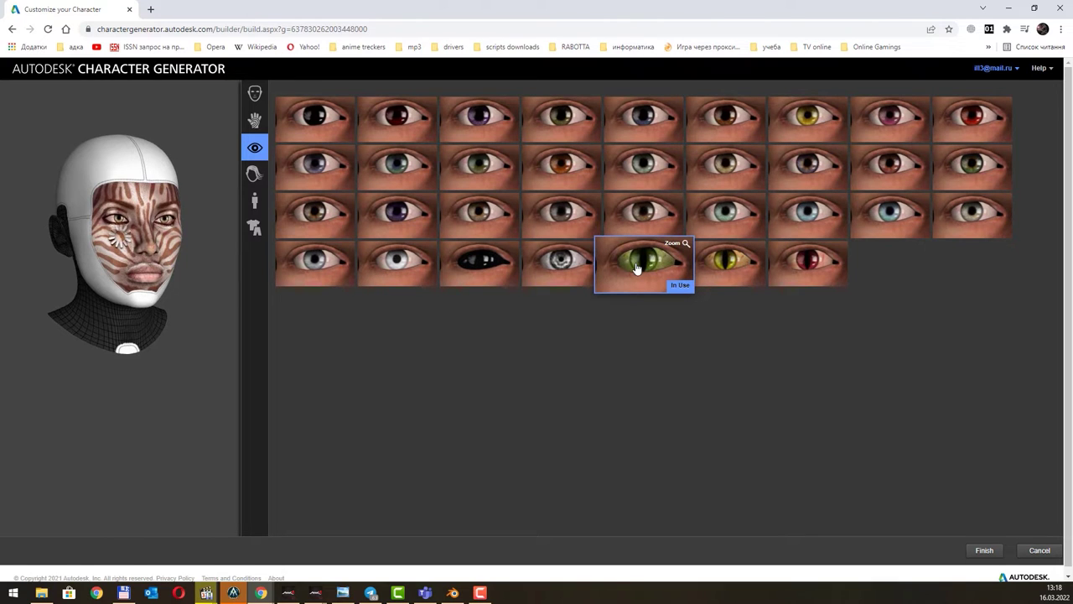
Step: Give the character the shoulder-length brown bob hairstyle
click(255, 175)
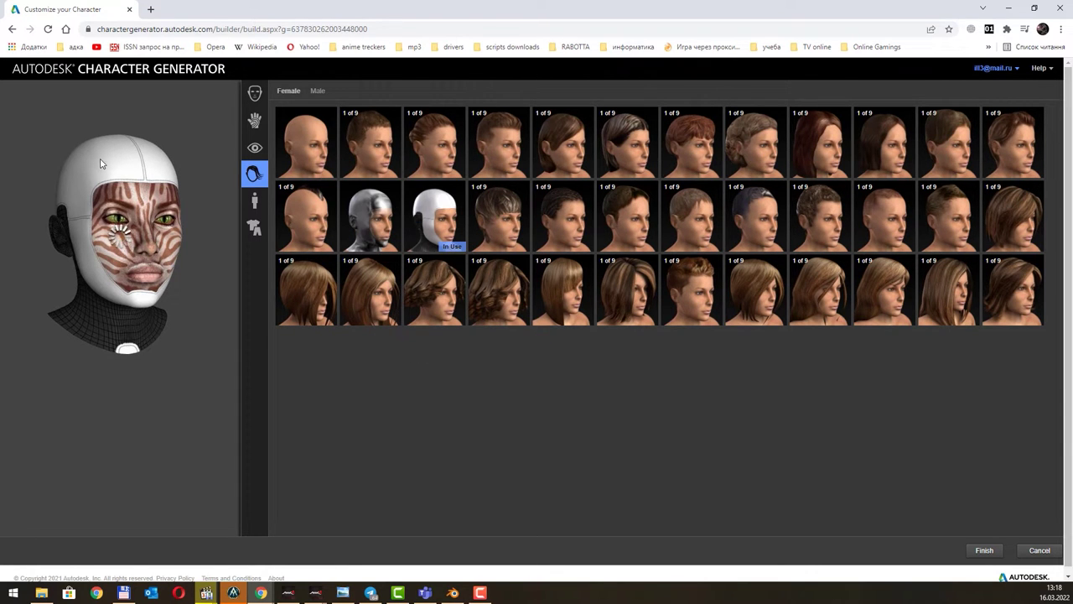
mouse_move(435, 216)
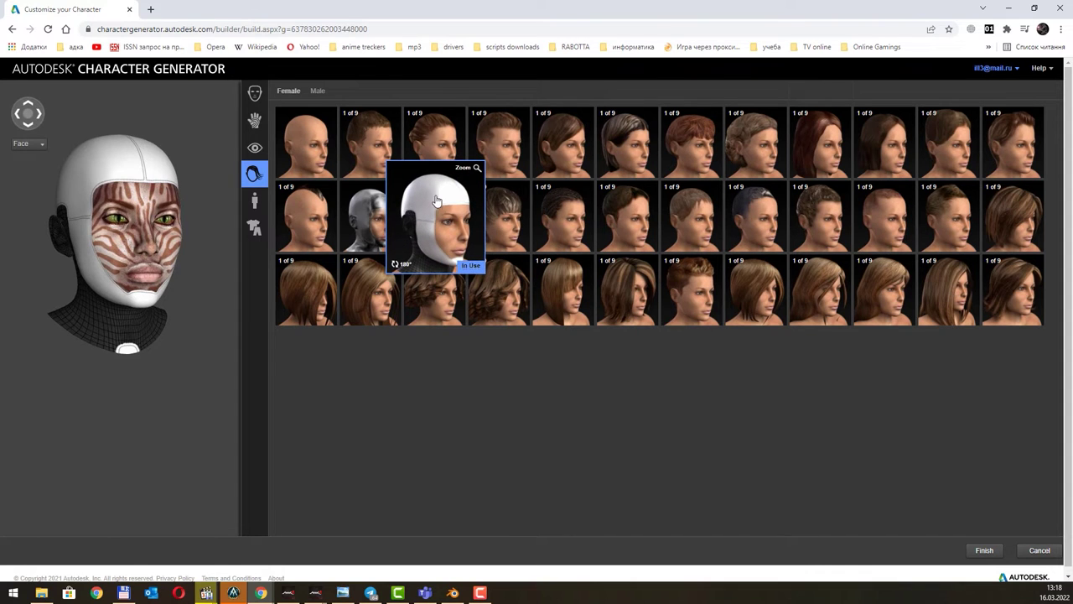
click(554, 281)
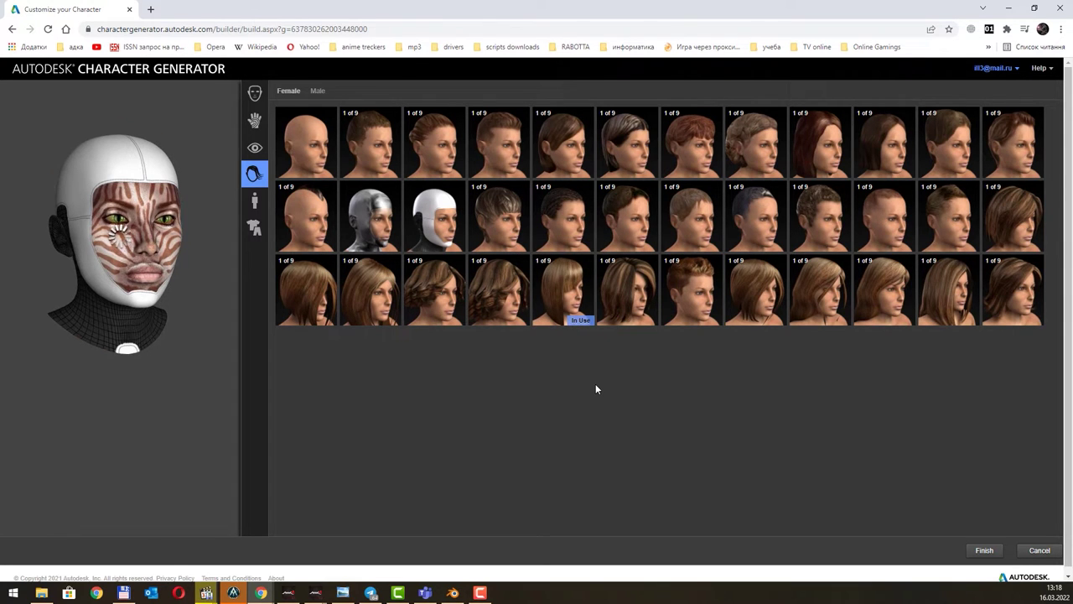
click(255, 201)
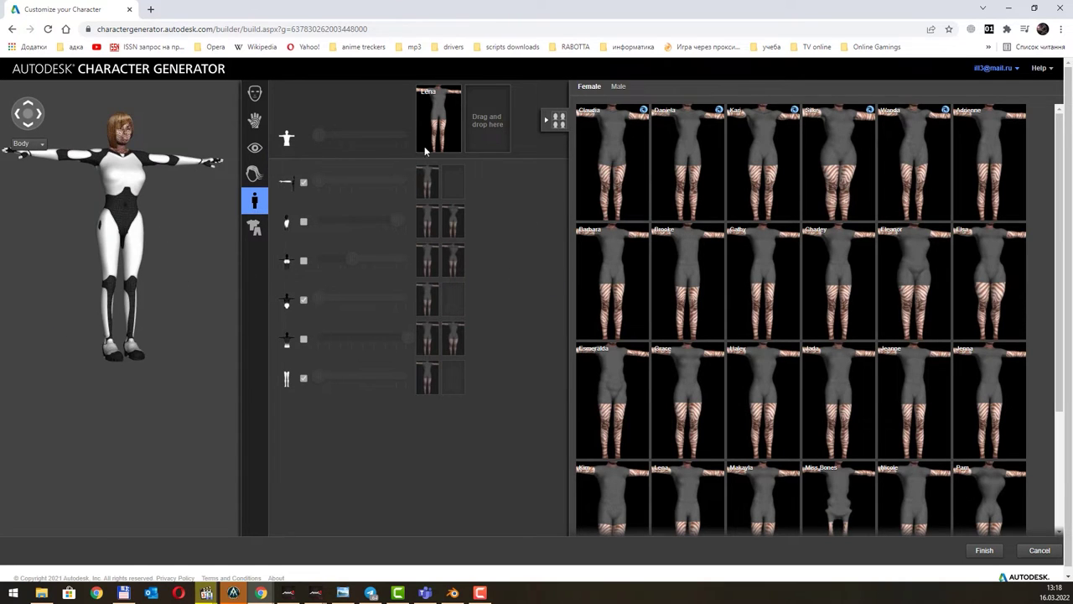
Step: Expand the Breasts row and shift the Lena/Pam chest blend slider
click(333, 263)
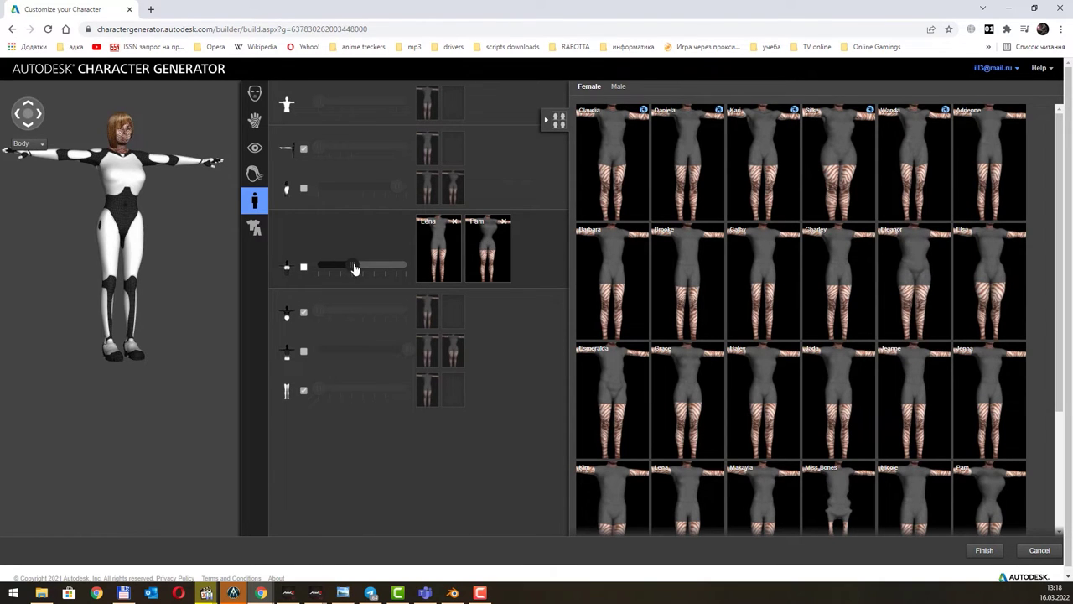
mouse_move(354, 268)
mouse_down()
mouse_move(391, 268)
mouse_move(311, 268)
mouse_move(407, 268)
mouse_move(314, 267)
mouse_move(407, 269)
mouse_move(348, 269)
mouse_move(371, 269)
mouse_up()
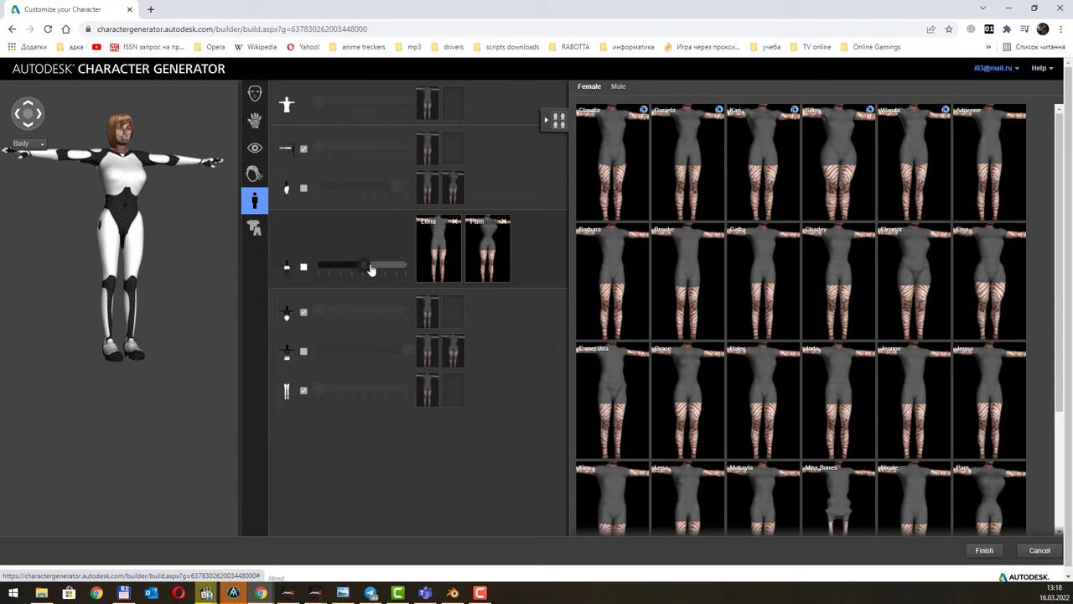
click(255, 228)
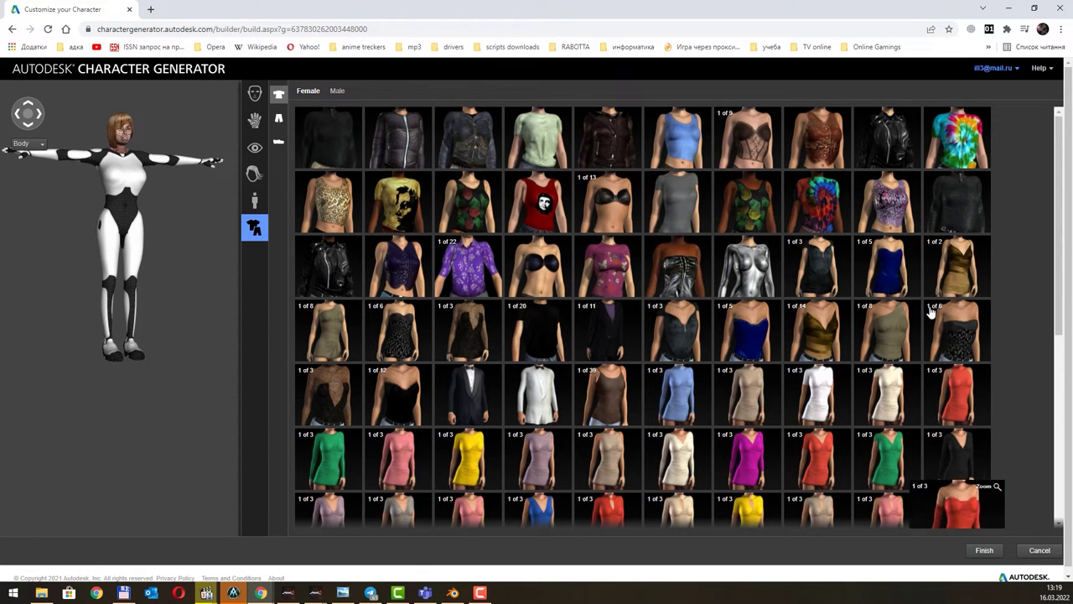
Step: Choose denim shorts under Bottoms and the '1 of 5' dark flat shoes
scroll(932, 309, down, 5)
scroll(931, 309, up, 5)
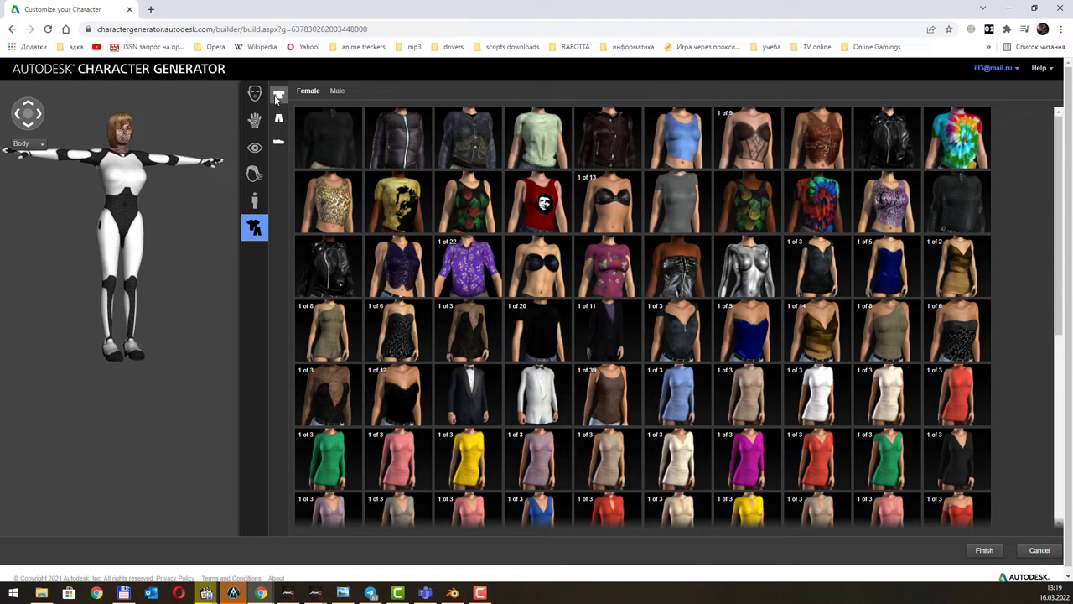
click(278, 122)
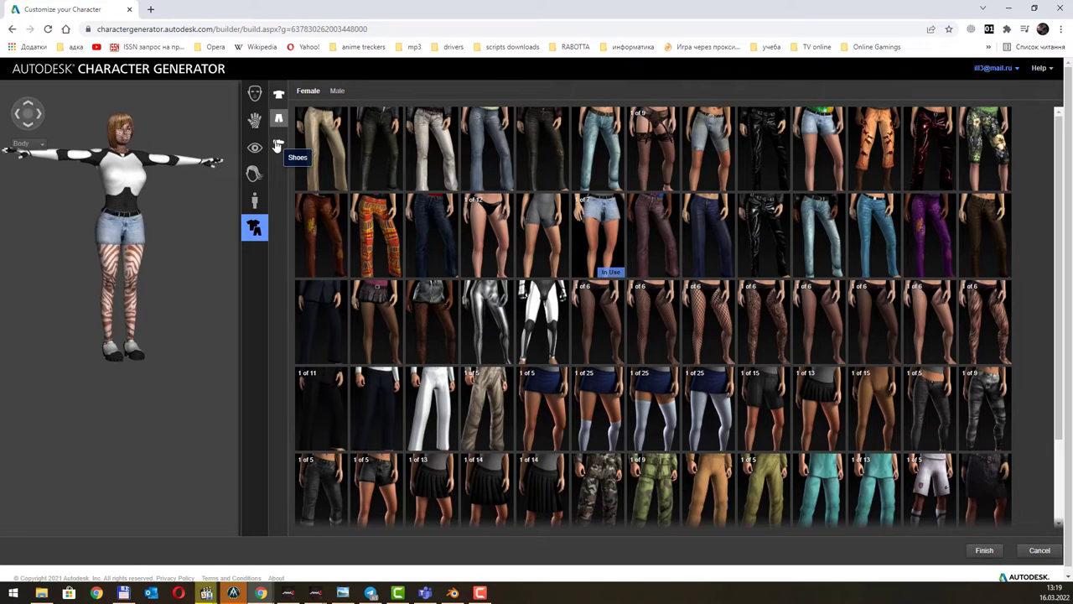
click(278, 144)
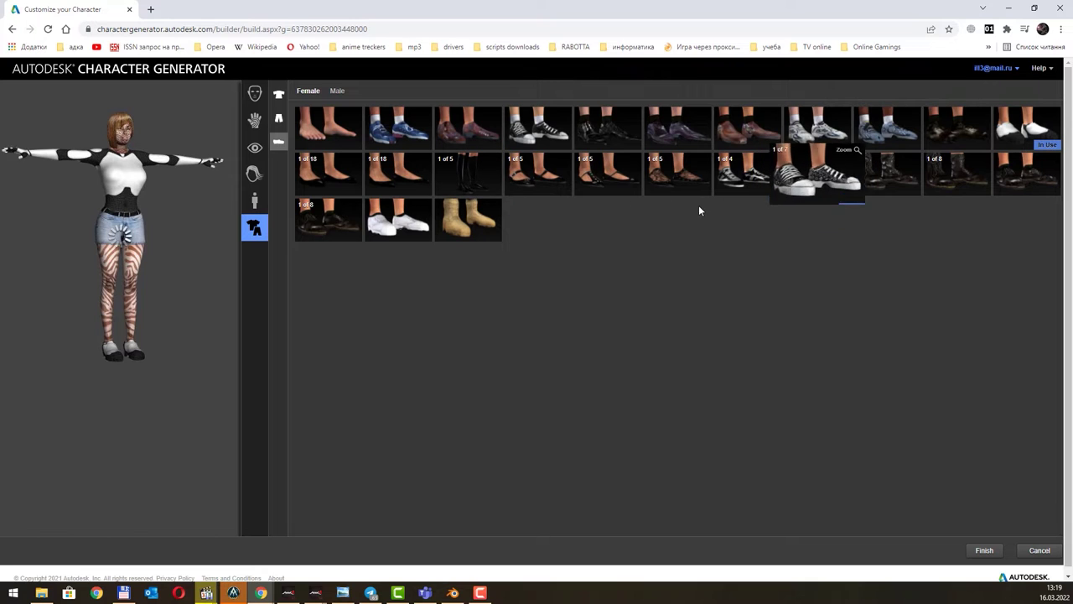
click(625, 186)
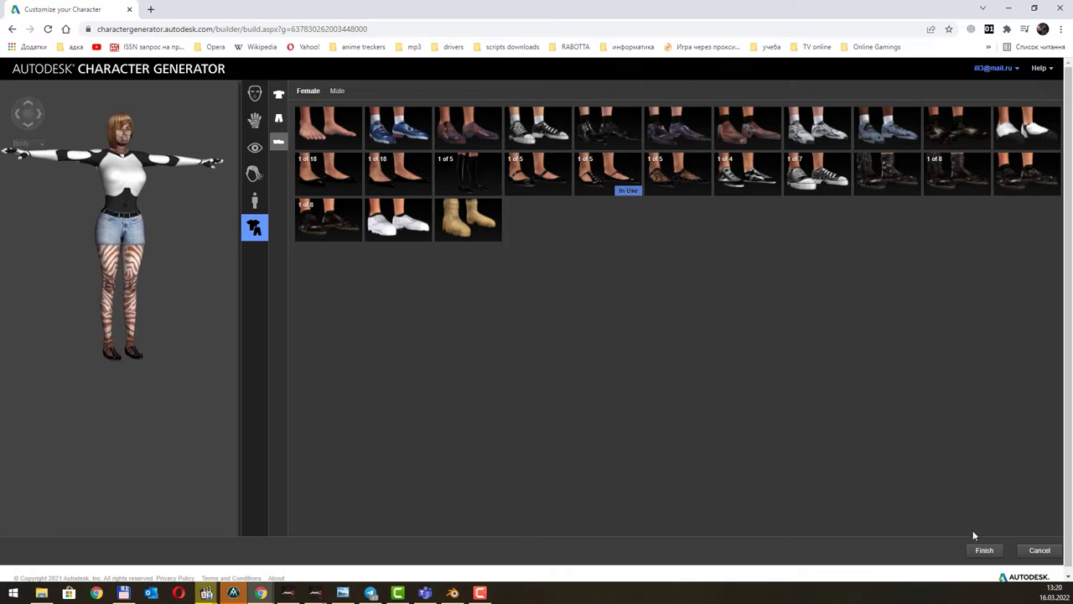
Step: Finish the design and save it under the name Perc2022
click(981, 551)
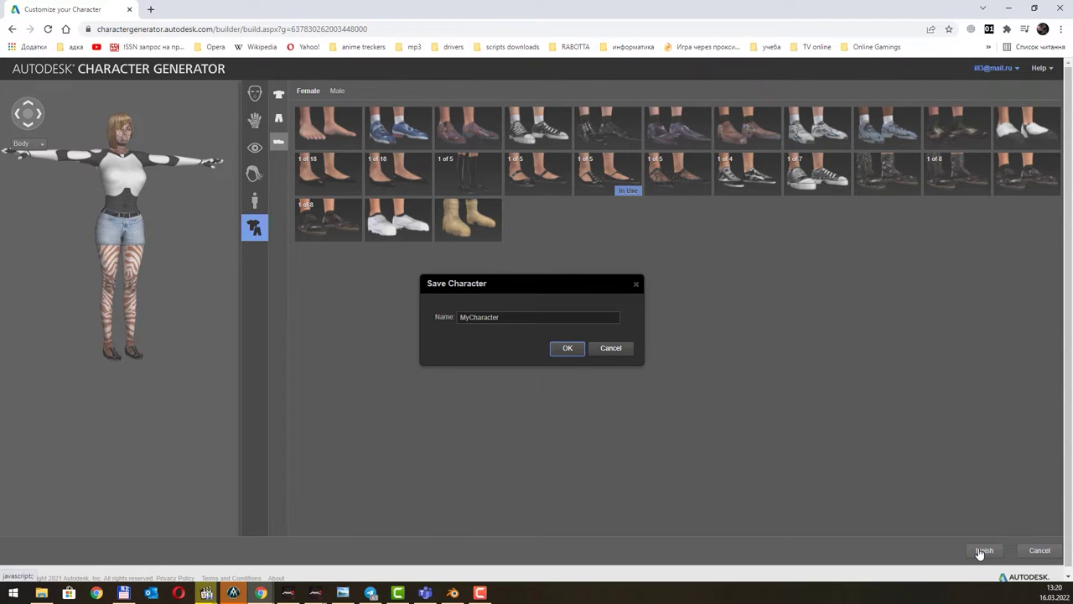
click(512, 319)
text(Perc2022)
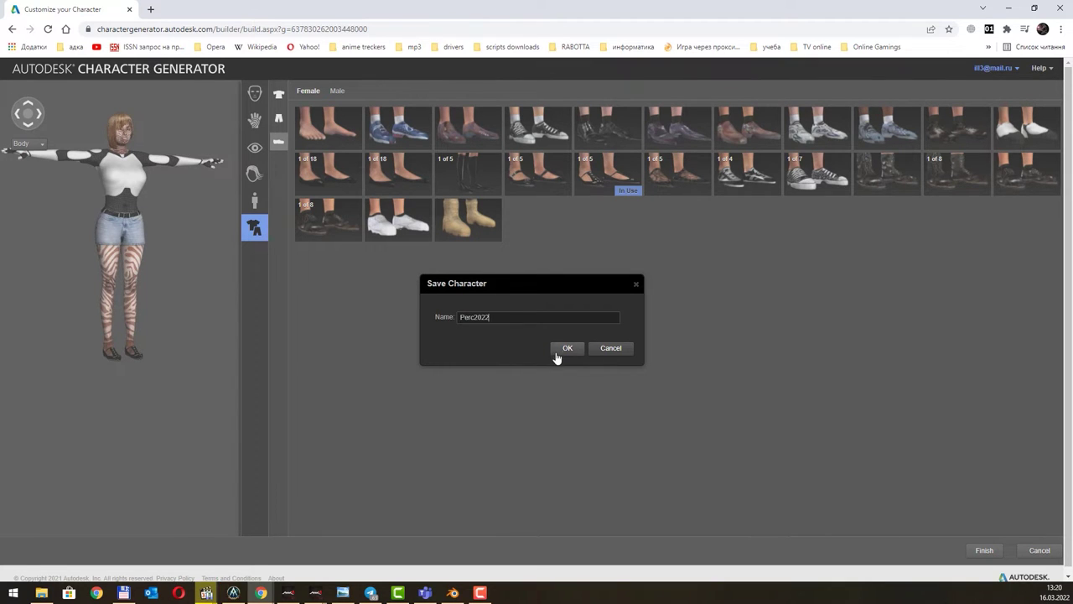
click(557, 351)
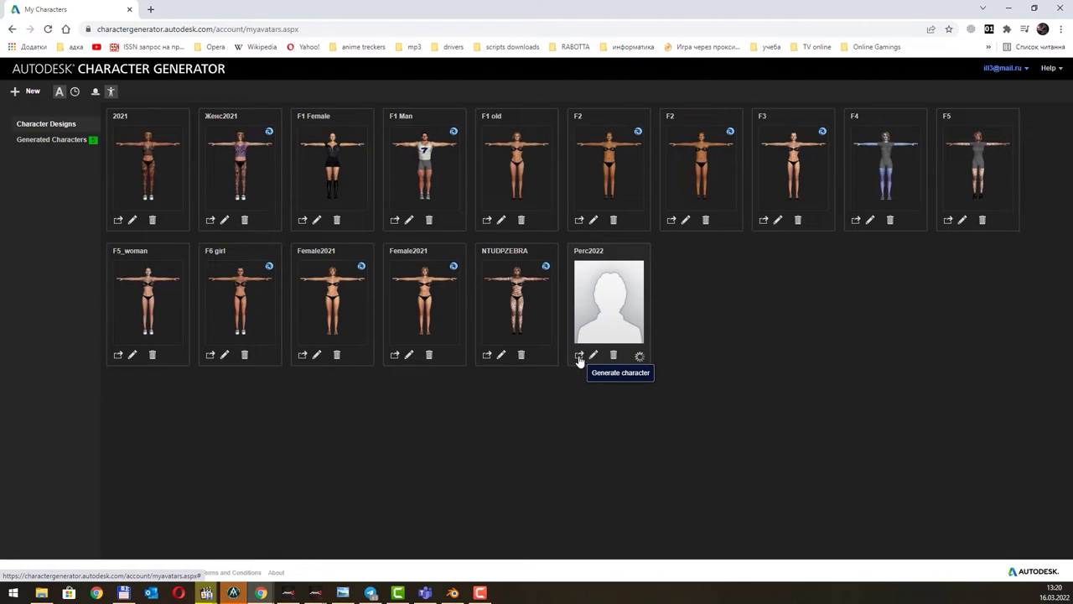
Step: For Perc2022, generate High poly resolution only, with character height 190 cm
click(579, 358)
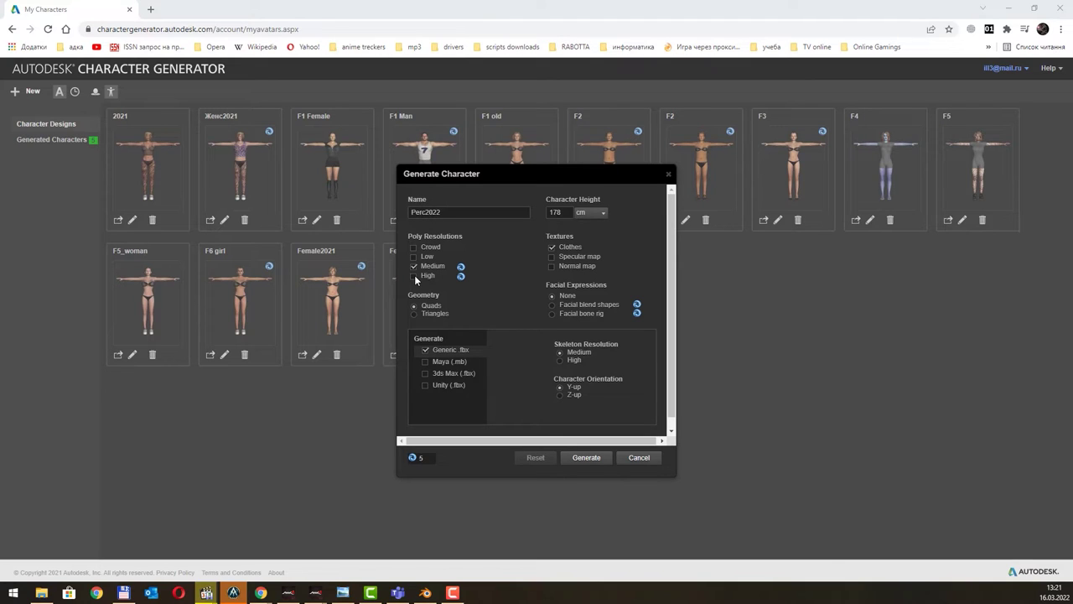
click(414, 275)
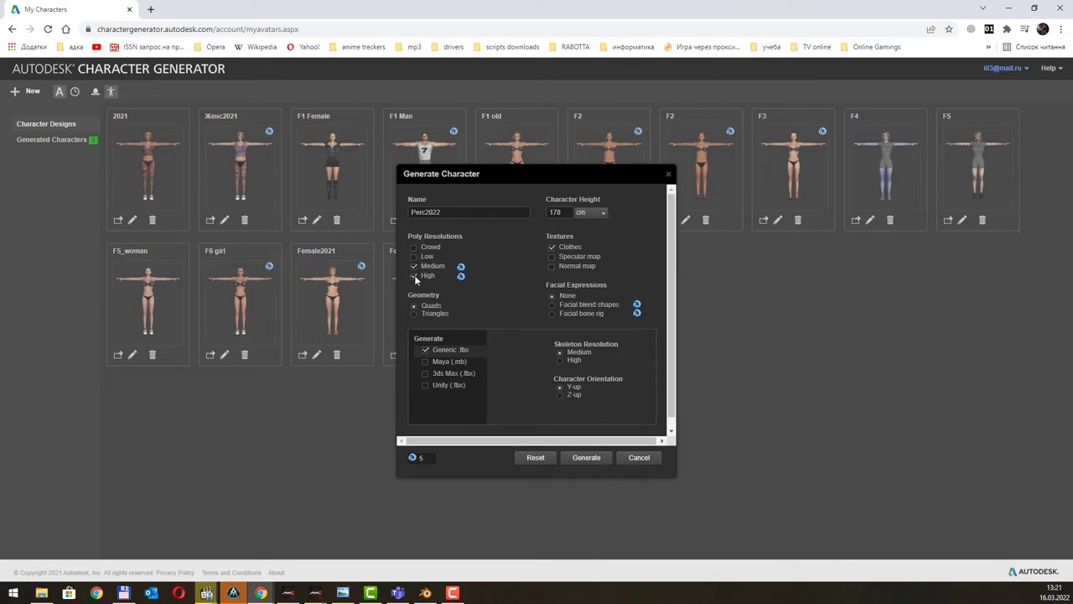
click(413, 275)
click(598, 215)
click(598, 217)
drag(567, 212, 525, 214)
click(551, 212)
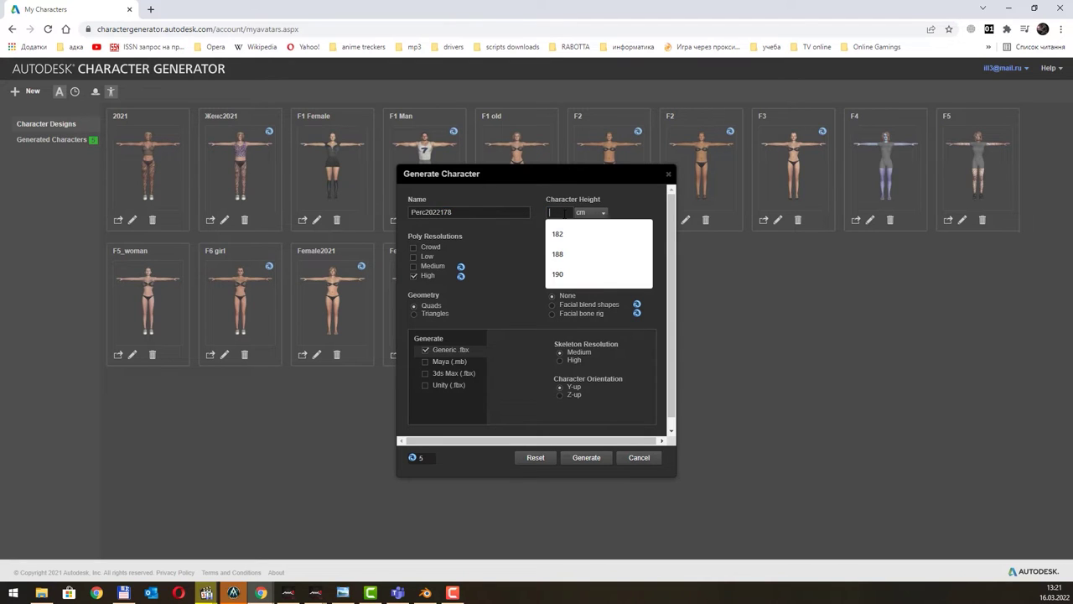
click(599, 273)
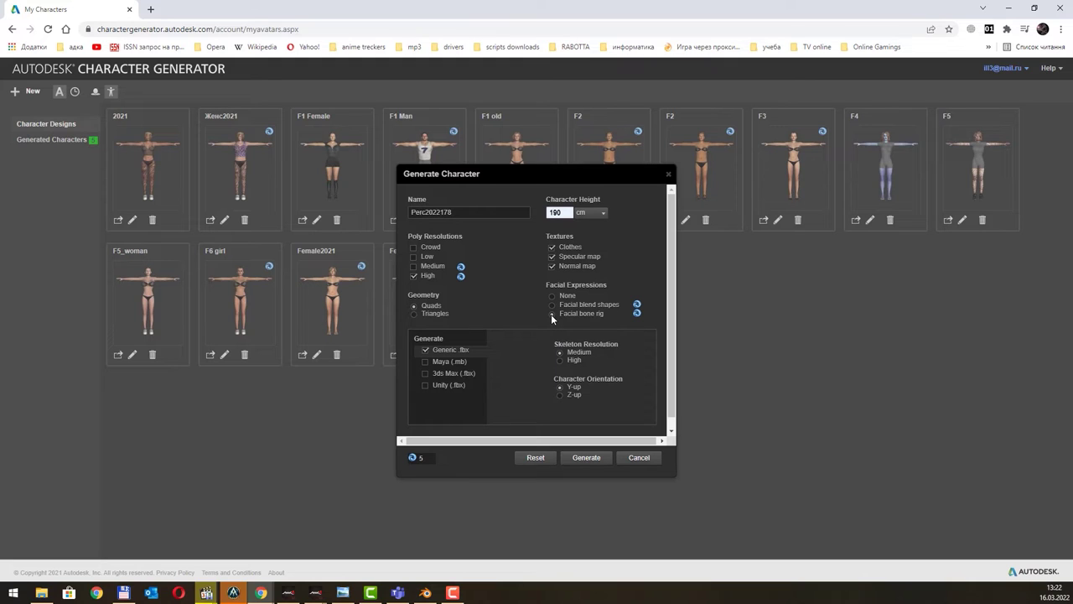
click(552, 306)
Step: Output 3ds Max (.fbx) instead of Generic .fbx
click(425, 374)
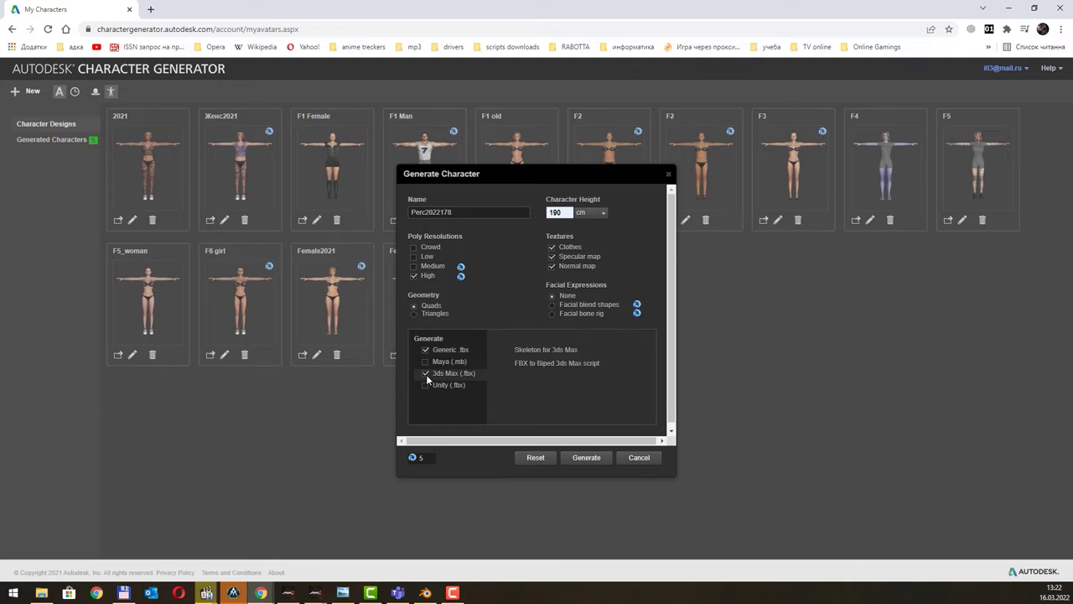
click(426, 349)
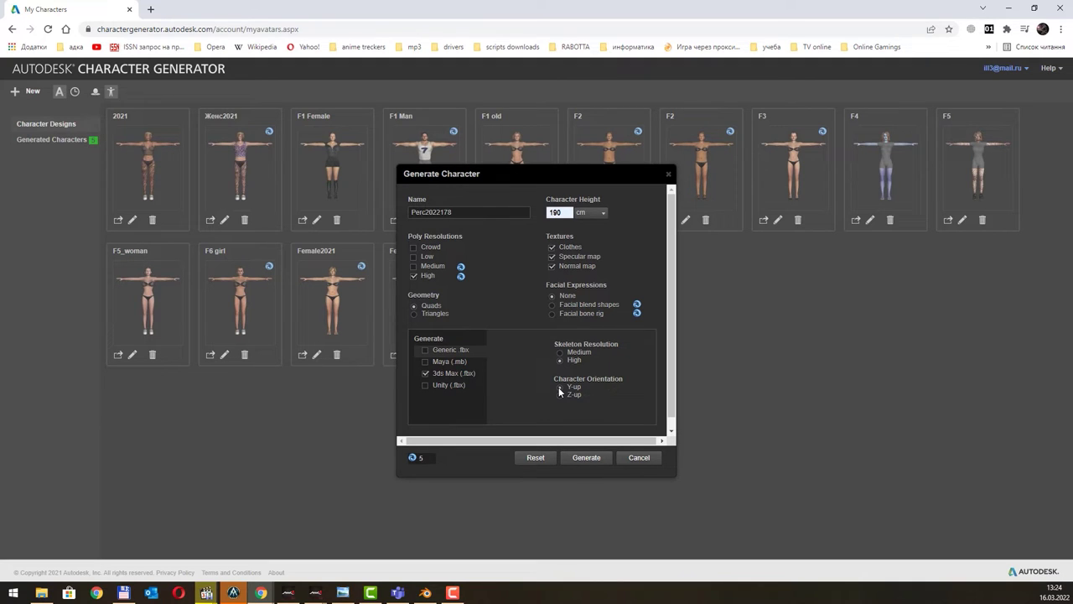
Step: Set the character orientation to Z-up and generate Perc2022
click(560, 394)
click(584, 459)
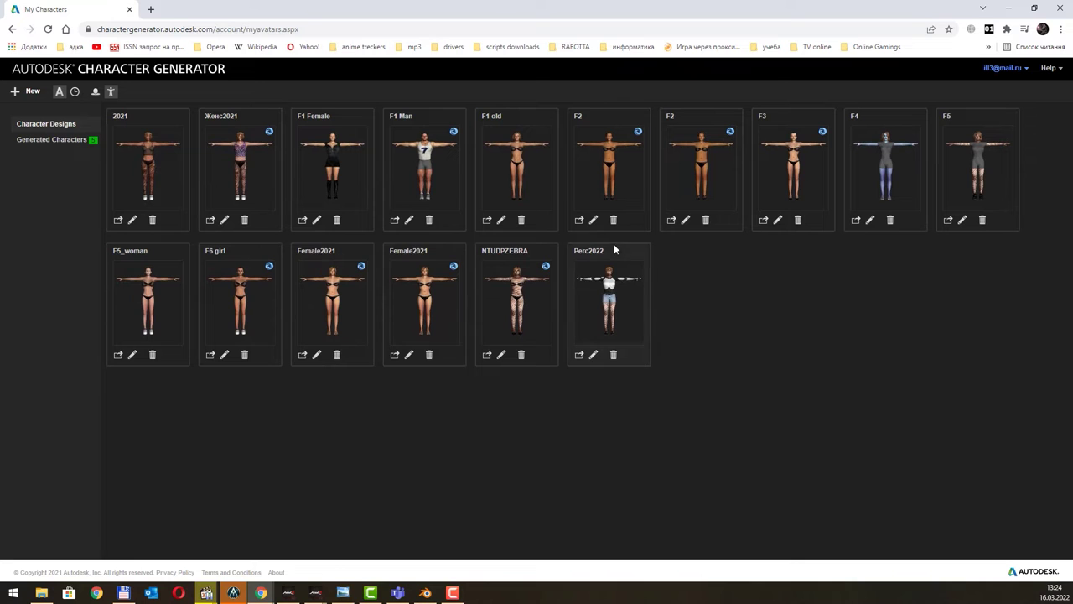
Step: Show the Generated Characters list with each build's height, poly, expressions and format details
click(52, 140)
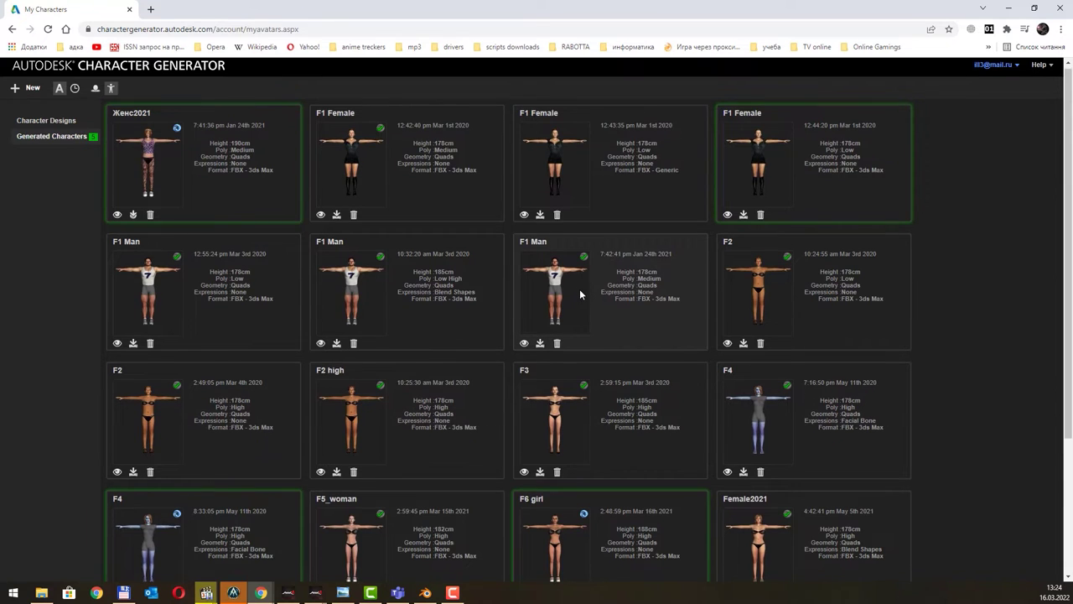
Step: Download the F1 Man character as F1 Man.zip into the Desktop 1x folder
scroll(580, 289, down, 1)
scroll(579, 288, up, 1)
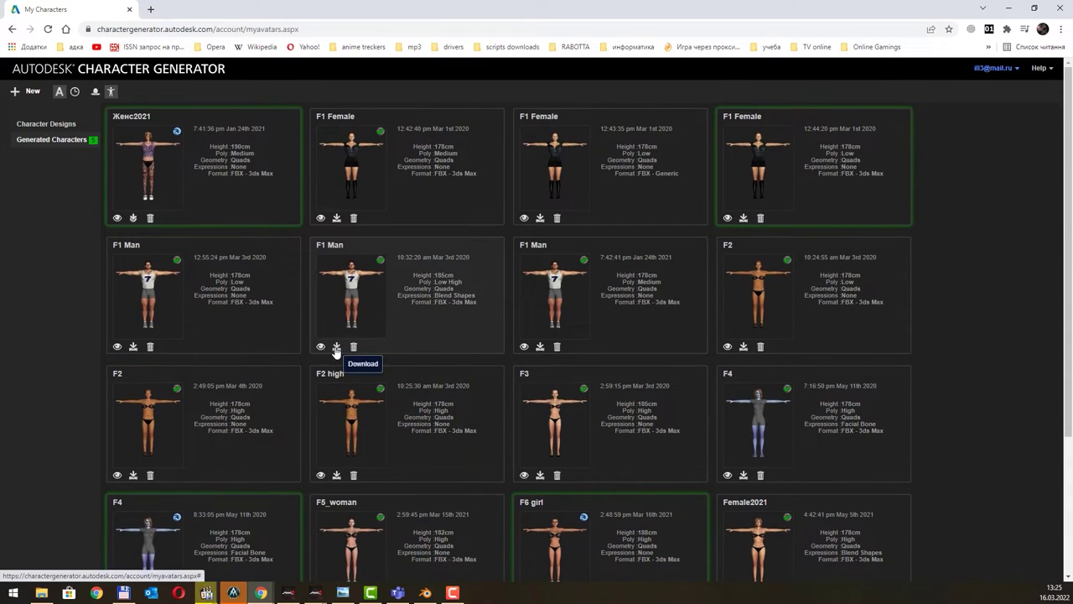
click(336, 347)
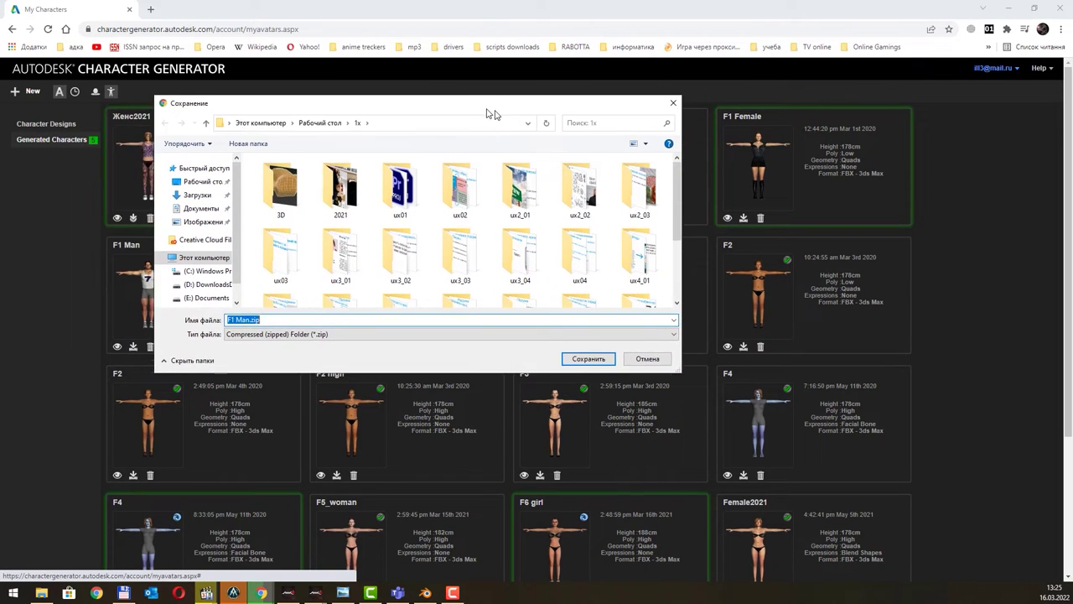
drag(336, 19, 504, 115)
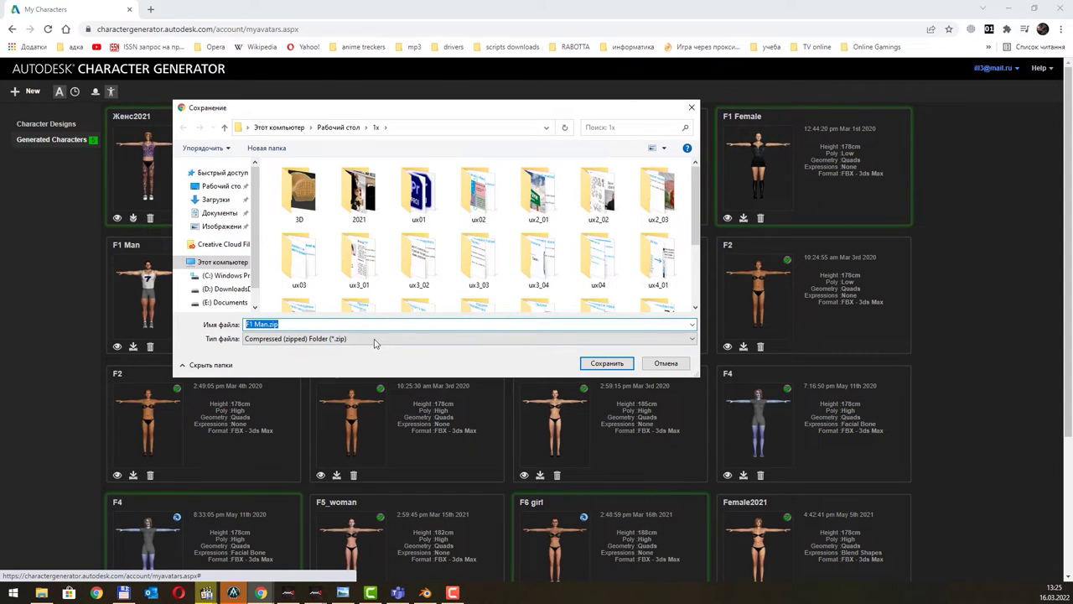
click(600, 364)
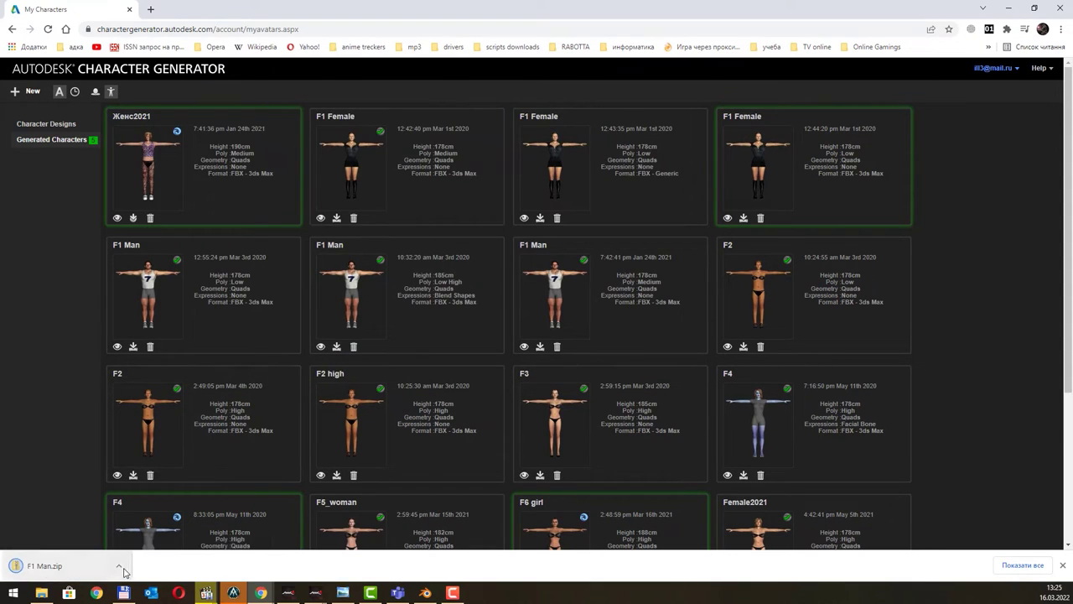
click(121, 567)
Step: Extract F1 Man.zip with 7-Zip into an F1 Man folder
click(156, 528)
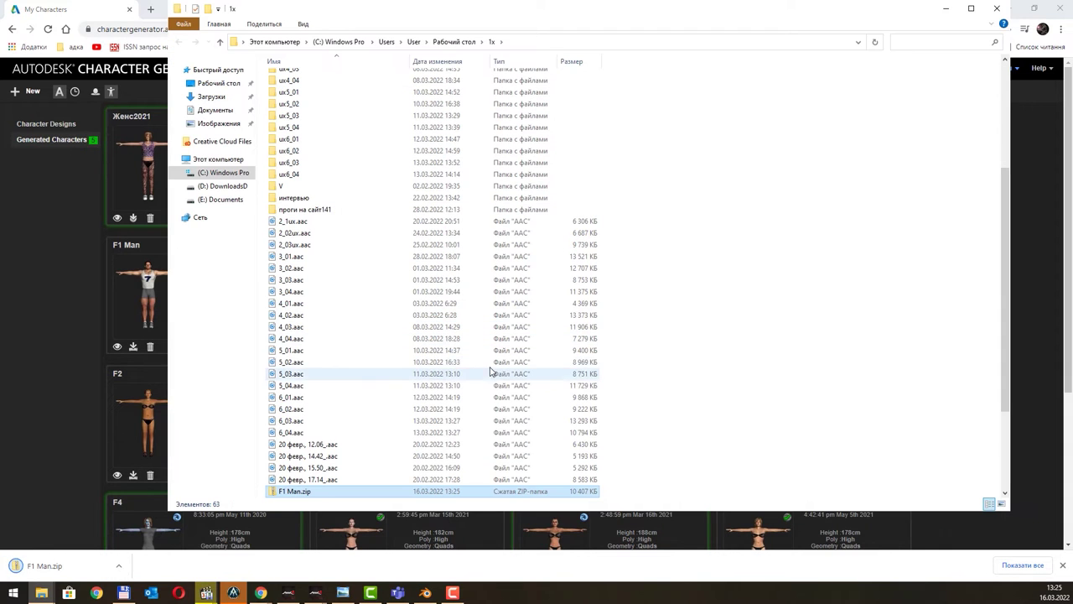
right_click(340, 492)
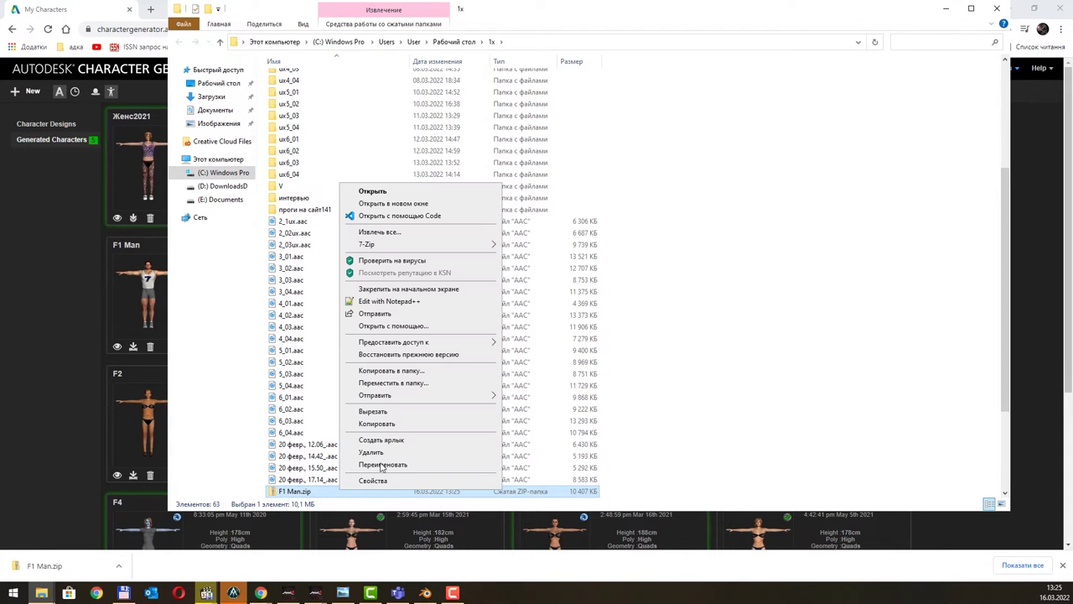
mouse_move(420, 244)
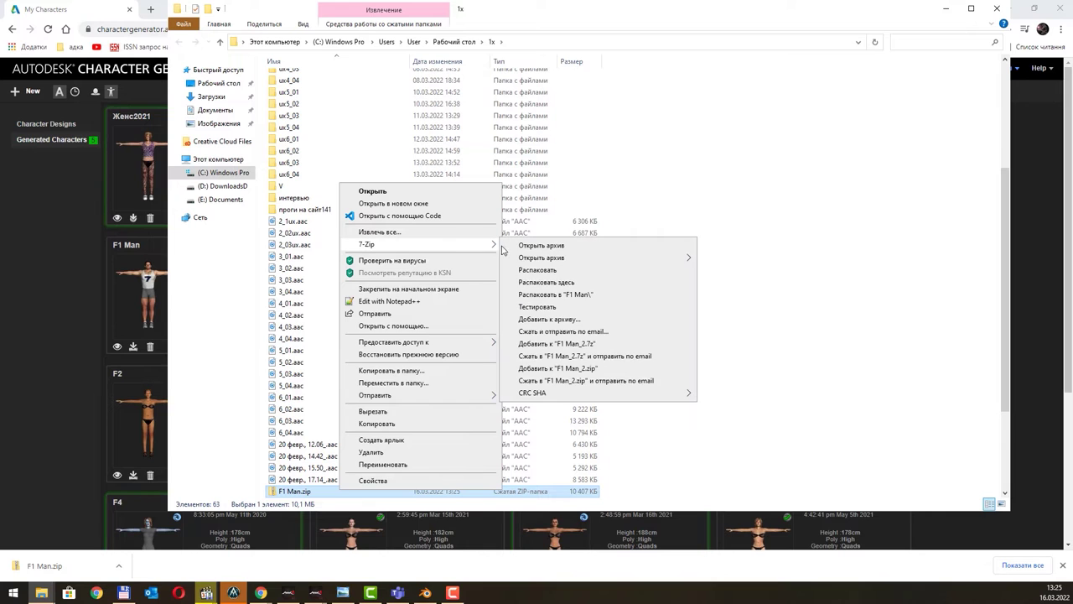
click(586, 295)
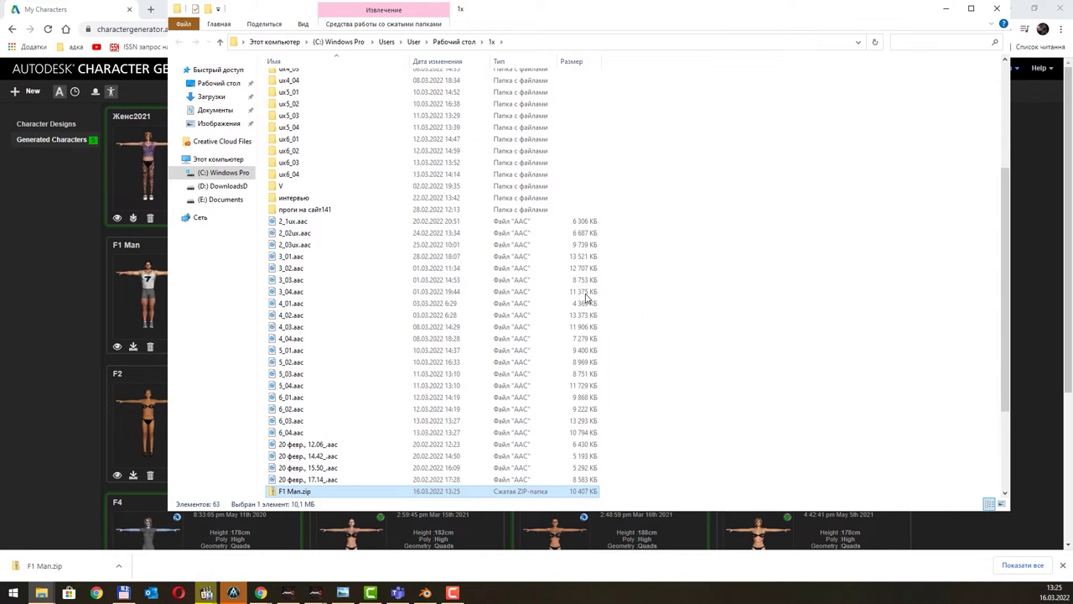
scroll(511, 305, down, 4)
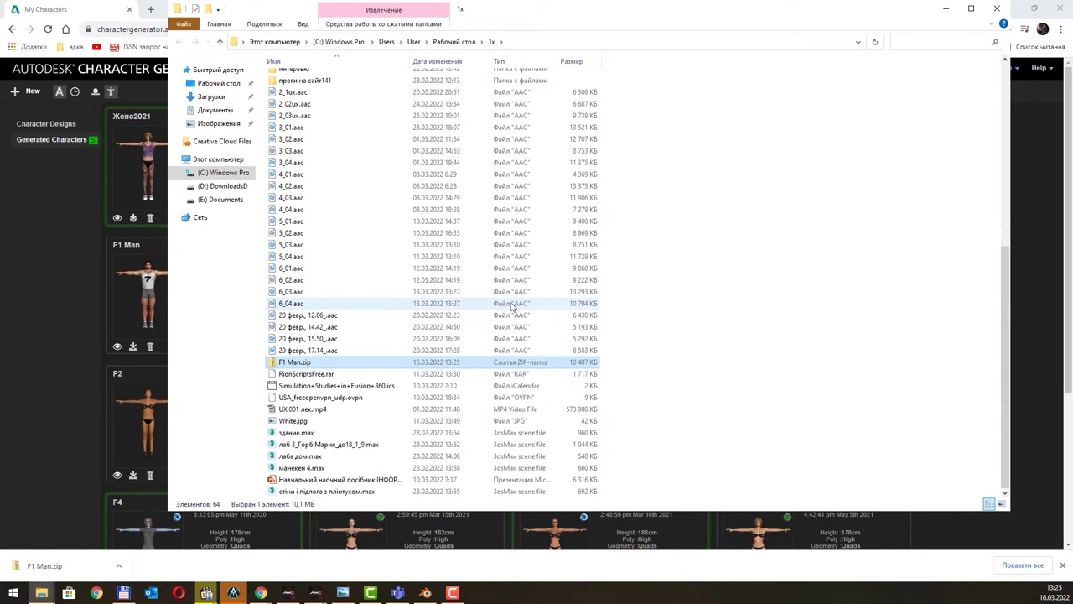
scroll(511, 306, up, 10)
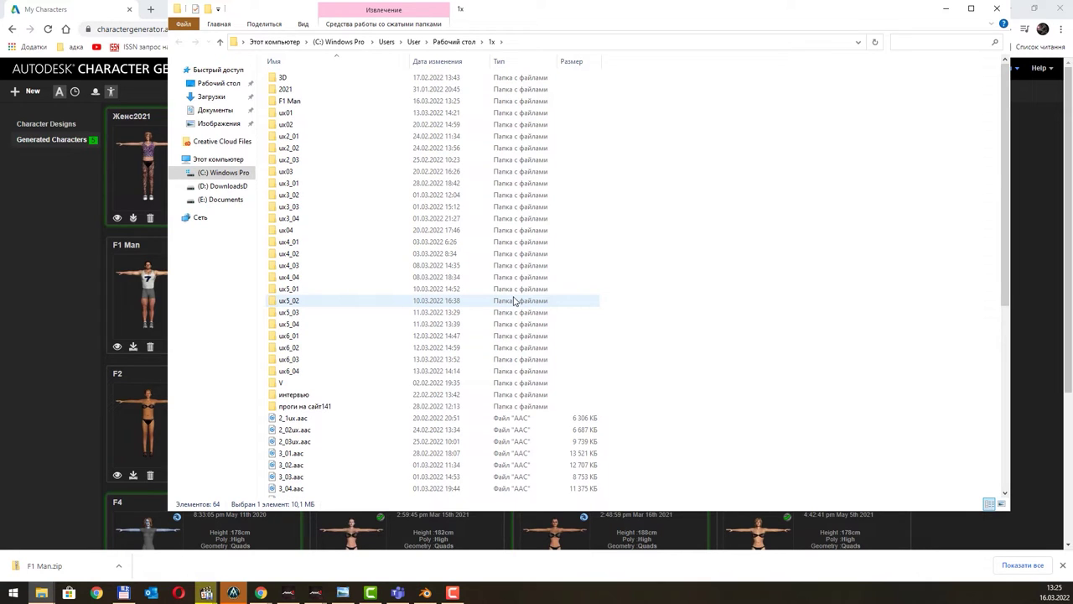
Step: Open the F1 Man folder and select the CharacterGenerator_FbxToBiped.ms script
double_click(355, 103)
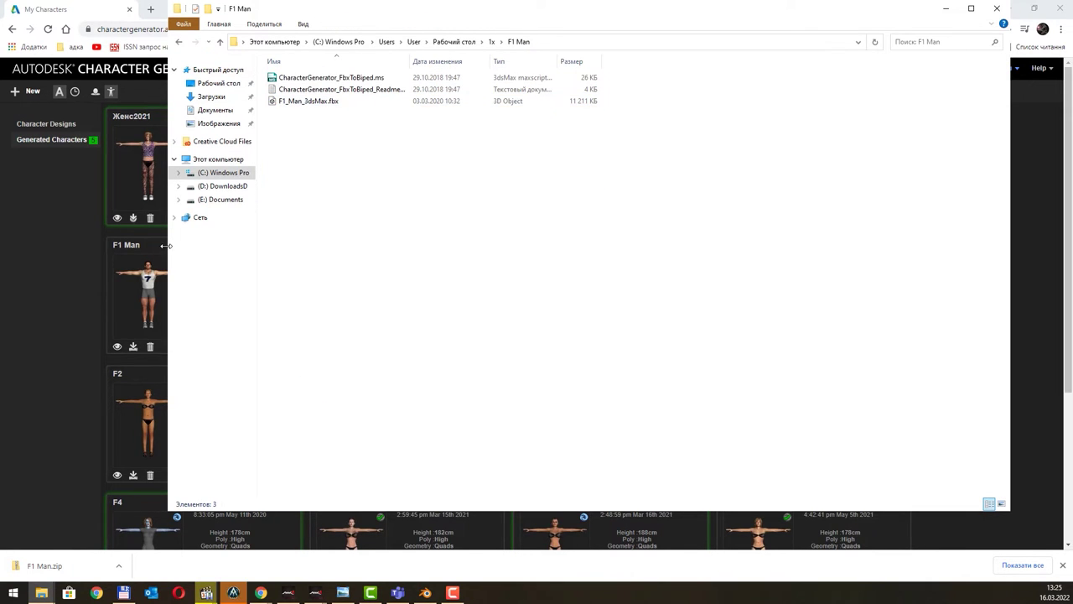
drag(168, 247, 522, 252)
drag(713, 19, 479, 84)
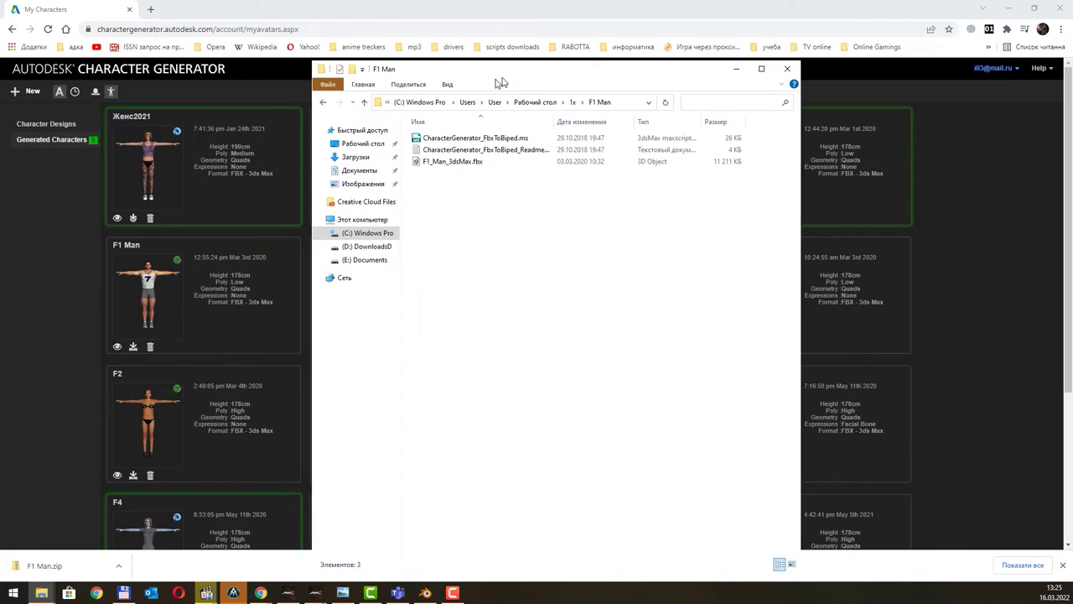
click(499, 143)
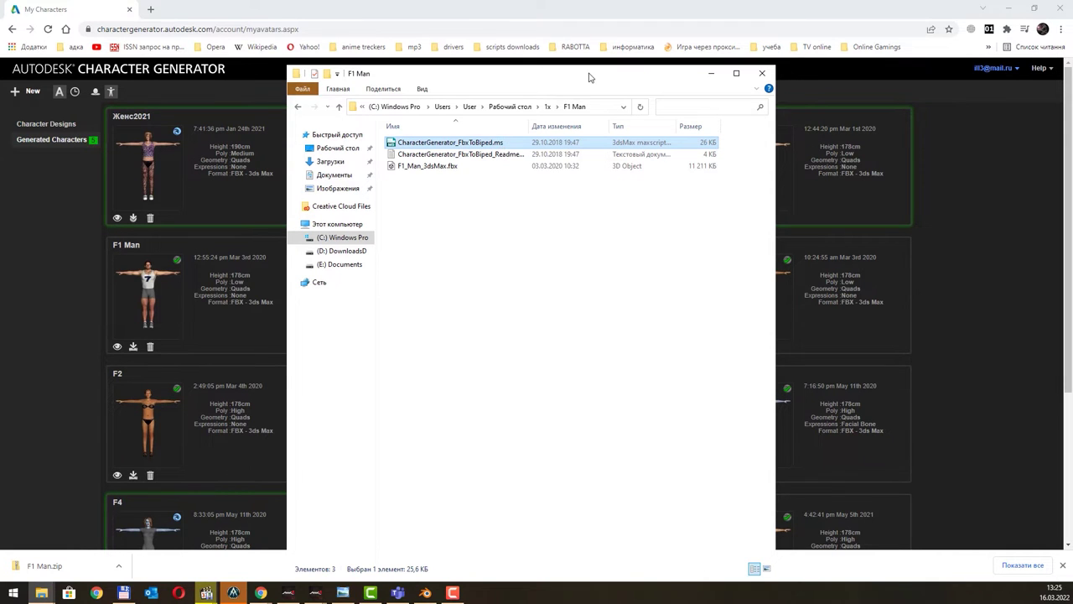
drag(579, 74, 952, 123)
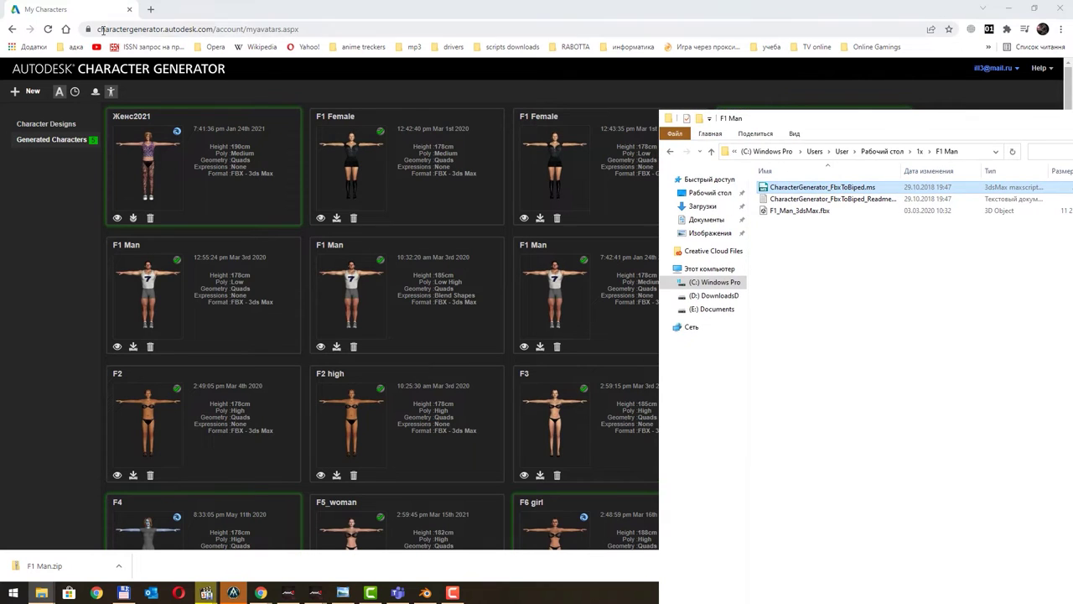
Step: Download the medium-poly F1 Man character, saving it as F1 Man 2.zip
click(83, 30)
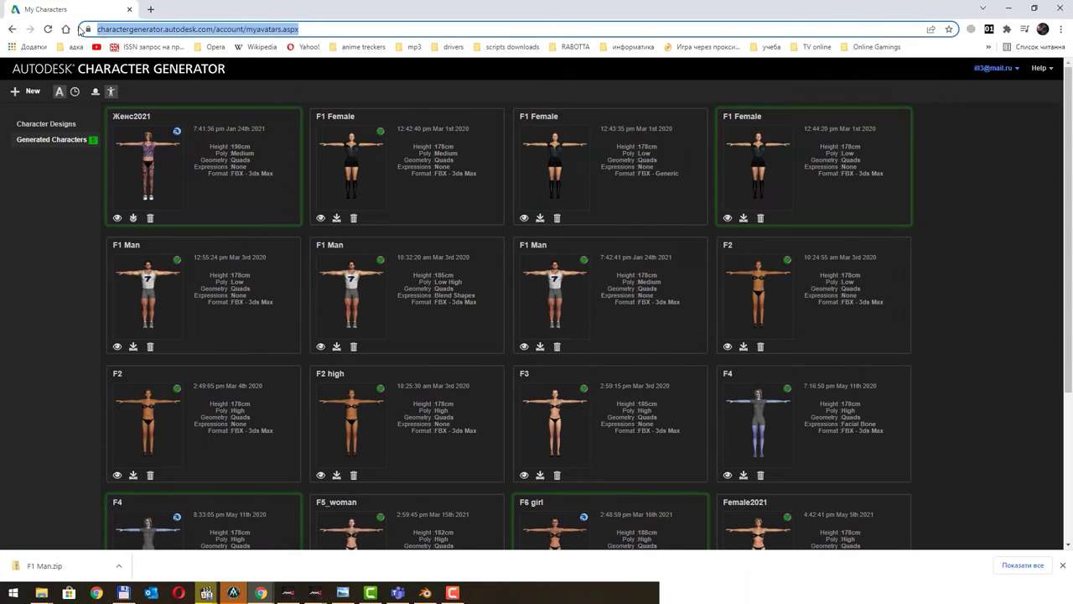
click(539, 347)
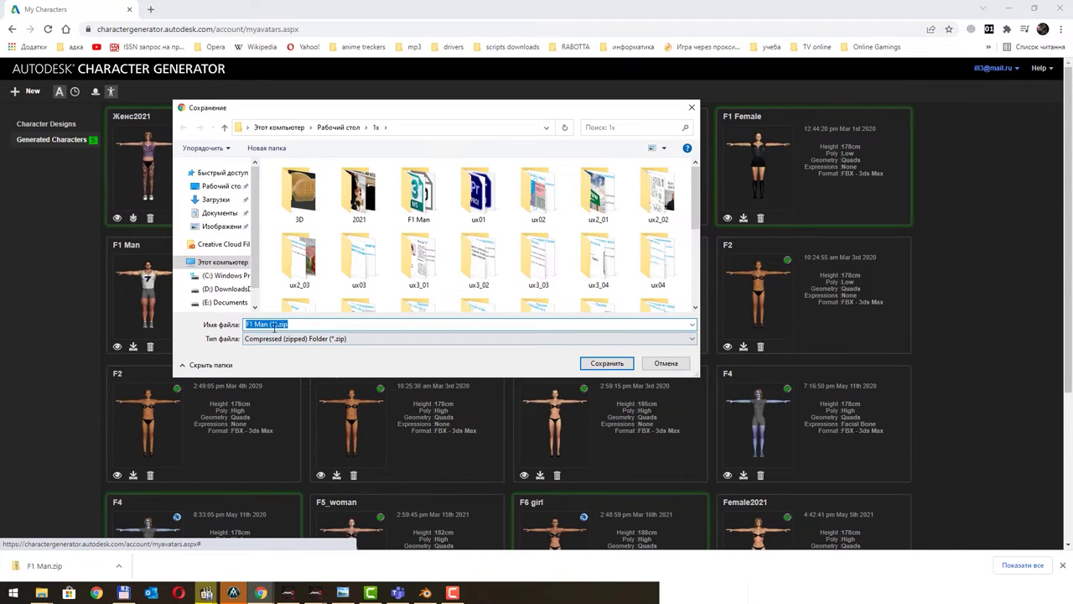
click(273, 325)
key(BackSpace)
key(BackSpace)
key(BackSpace)
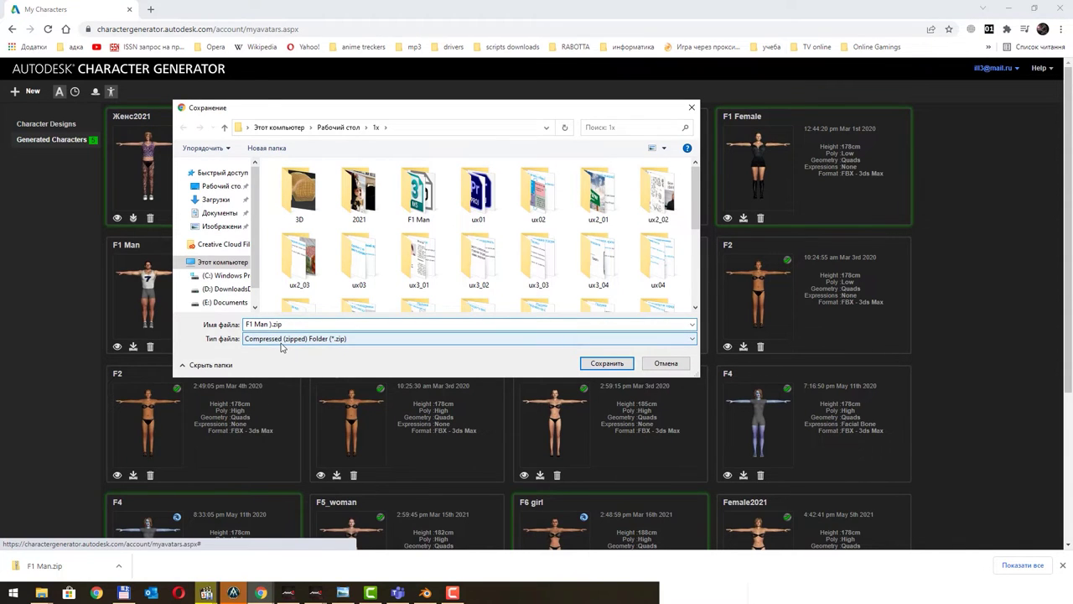
text(2)
key(Return)
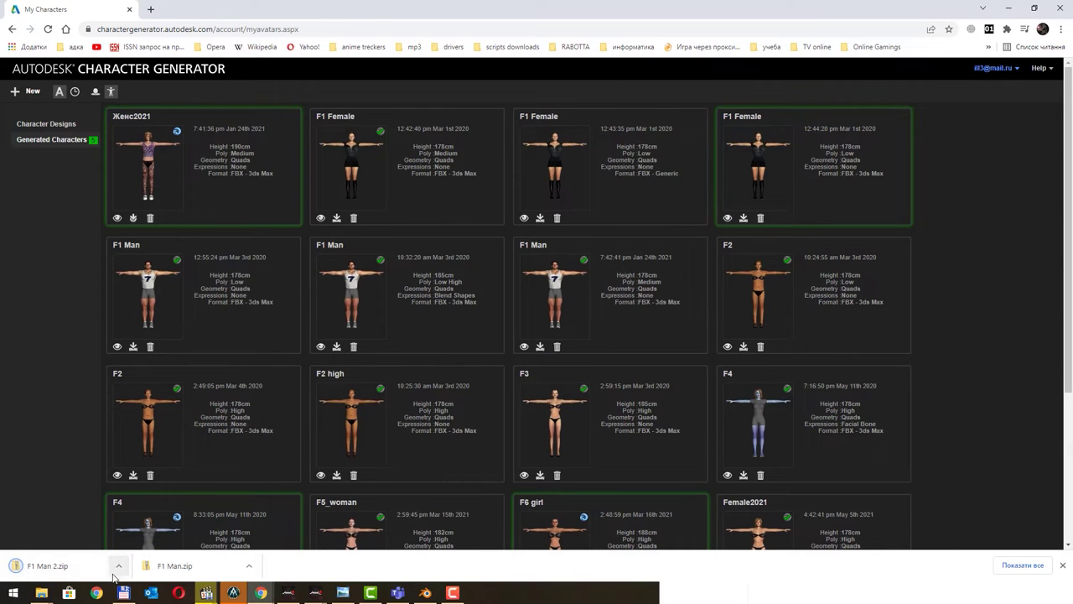
click(118, 566)
Step: Extract F1 Man 2.zip into its own folder and open it
click(139, 536)
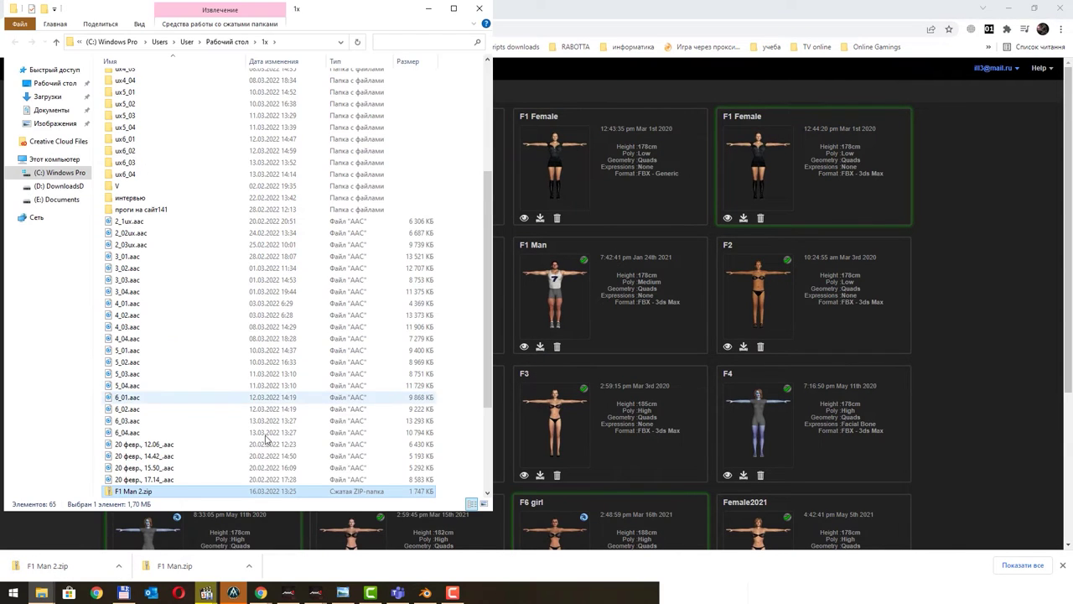
right_click(171, 491)
mouse_move(248, 244)
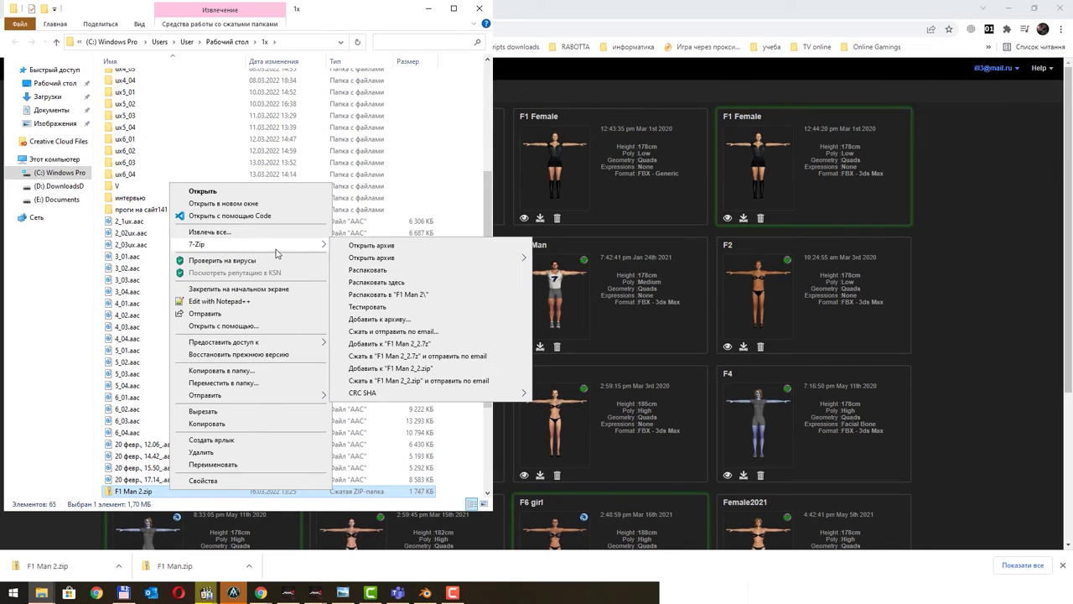
click(399, 297)
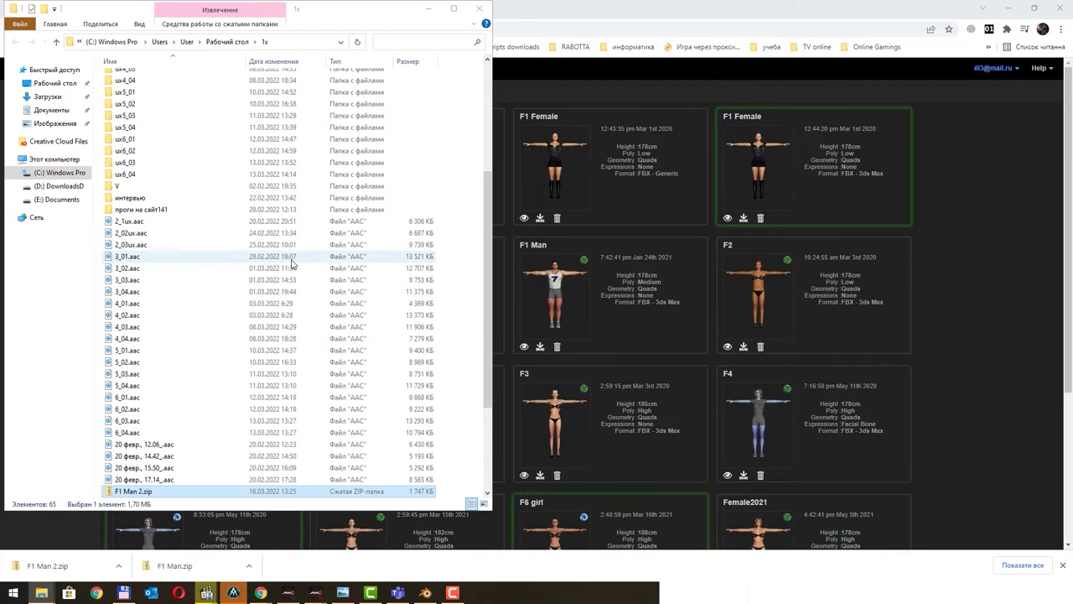
scroll(280, 264, up, 6)
double_click(161, 113)
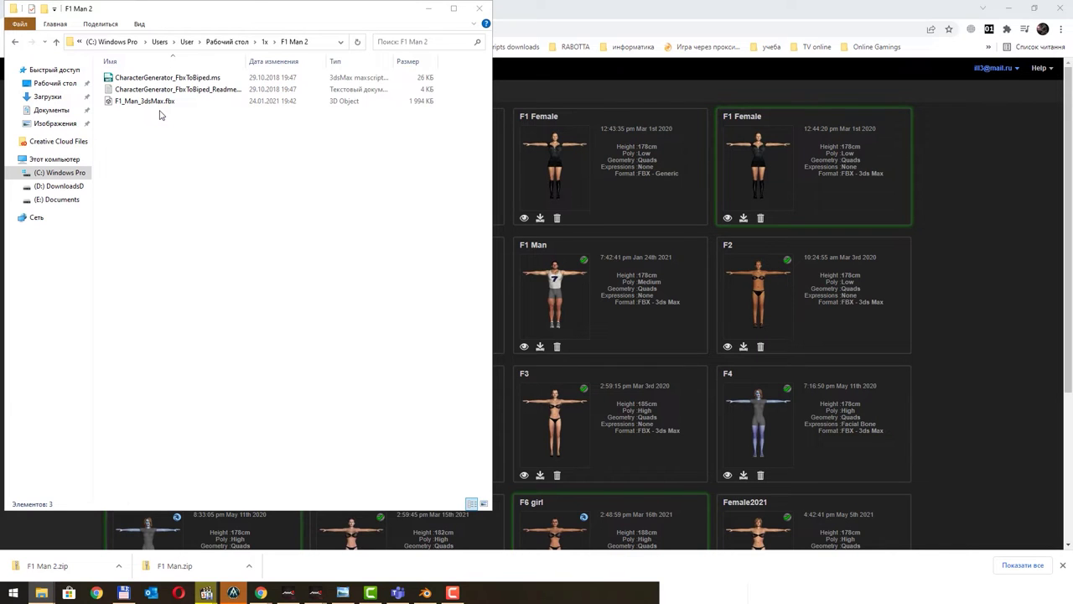
Step: Check the 1.94 MB fbx in F1 Man 2, then select F1 Man's 11,211 KB F1_Man_3dsMax.fbx
click(146, 102)
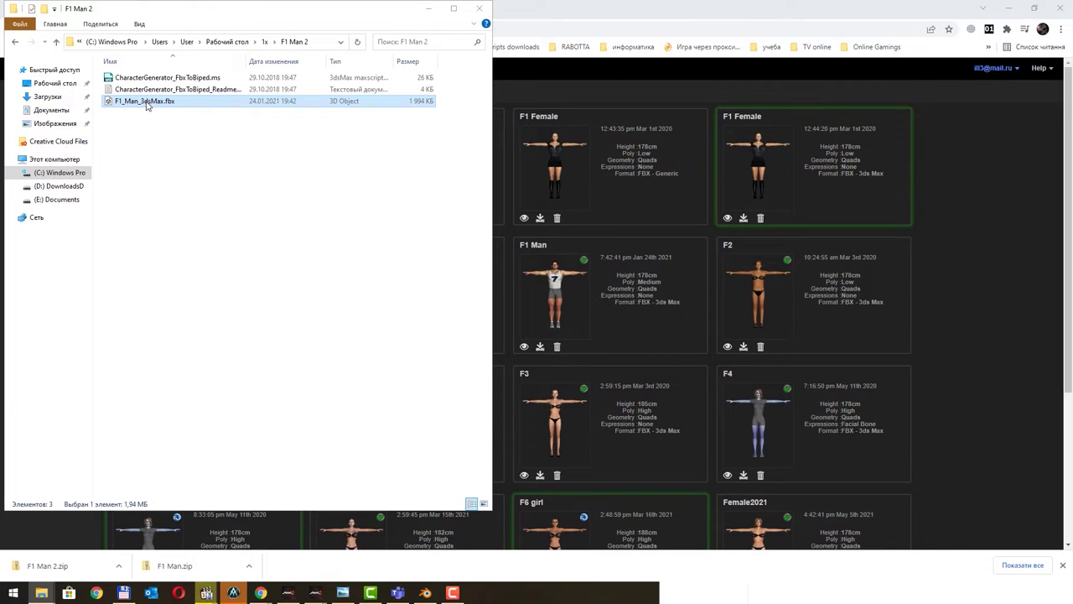
key(BackSpace)
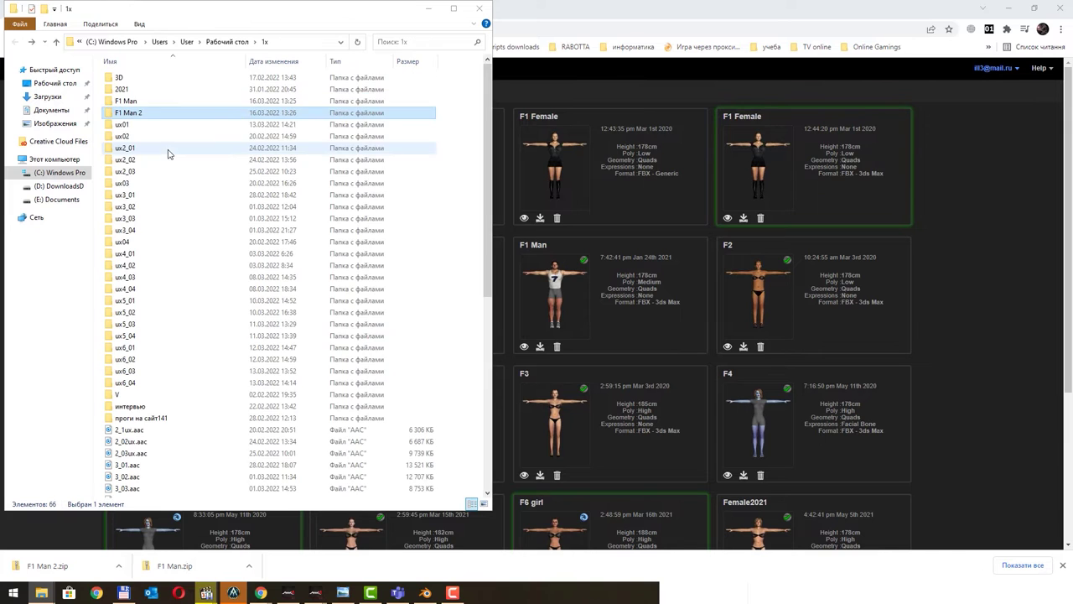
double_click(141, 111)
click(151, 105)
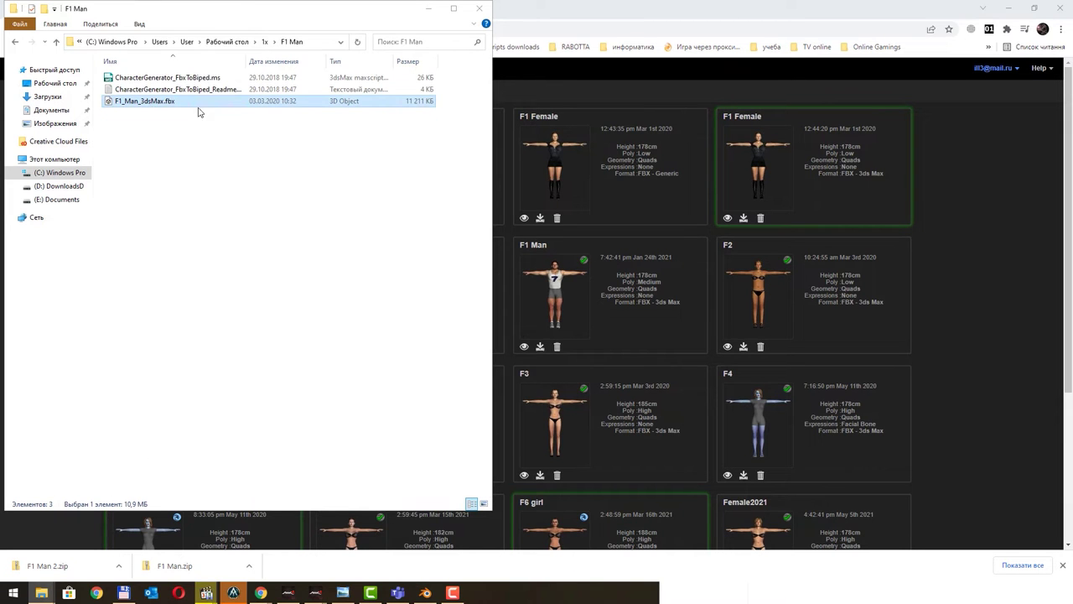
drag(252, 15, 482, 68)
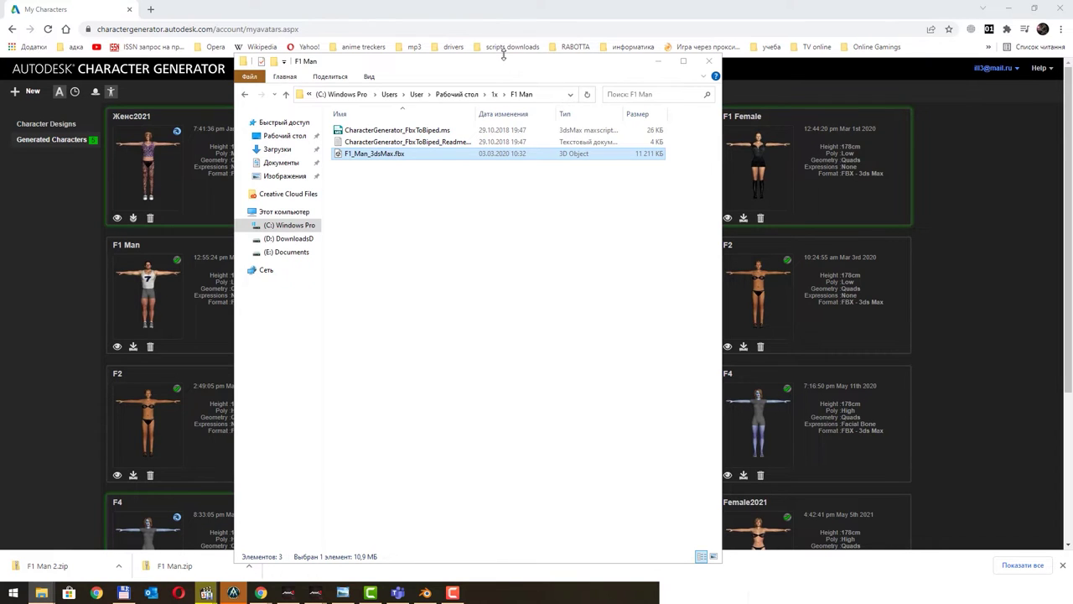
mouse_move(501, 61)
mouse_down()
mouse_move(488, 241)
mouse_move(454, 123)
mouse_up()
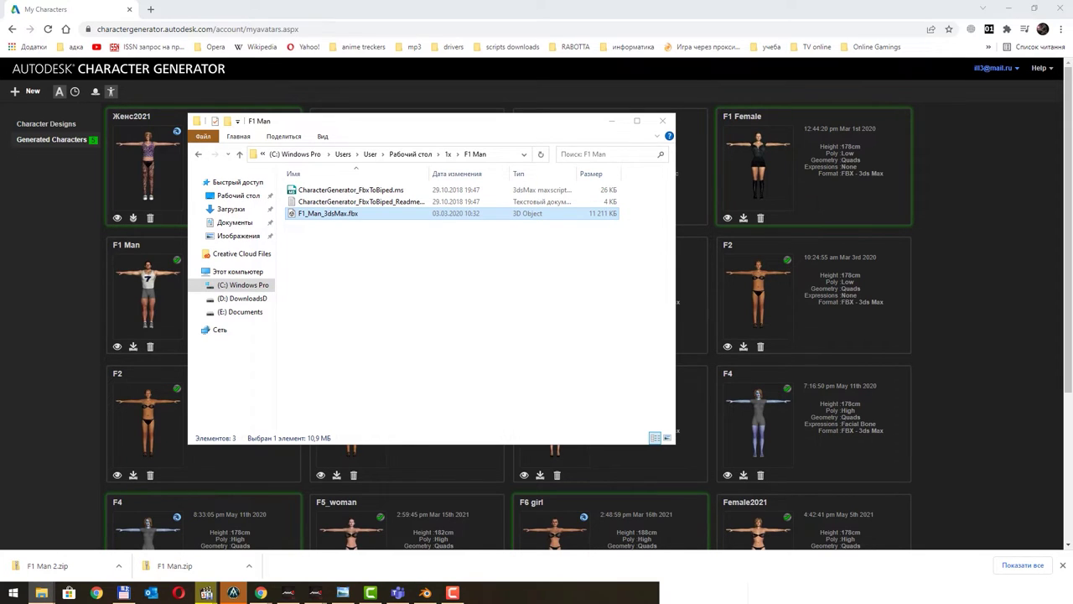
Step: Bring the empty 3ds Max 2022 session forward beside the F1 Man folder
click(233, 593)
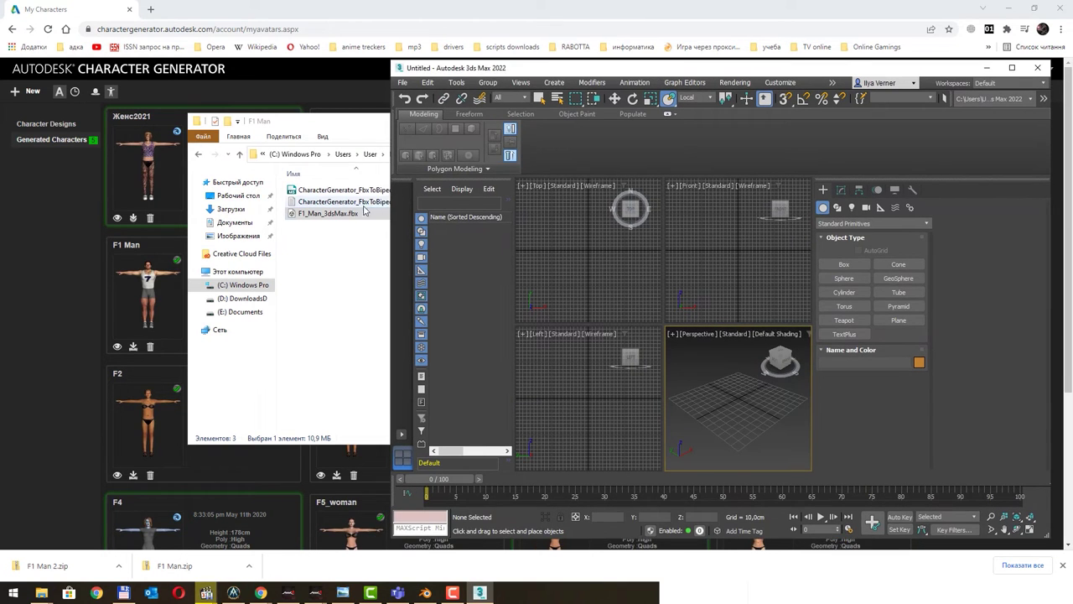
Step: Drop F1_Man_3dsMax.fbx into 3ds Max, import it, and maximize the window
drag(365, 211, 694, 406)
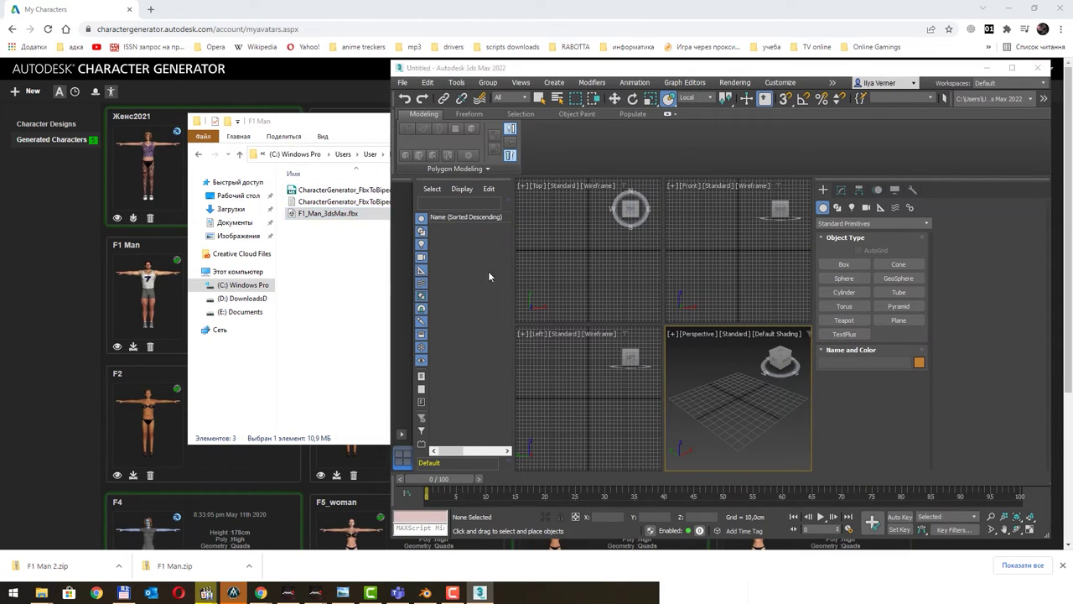
click(726, 409)
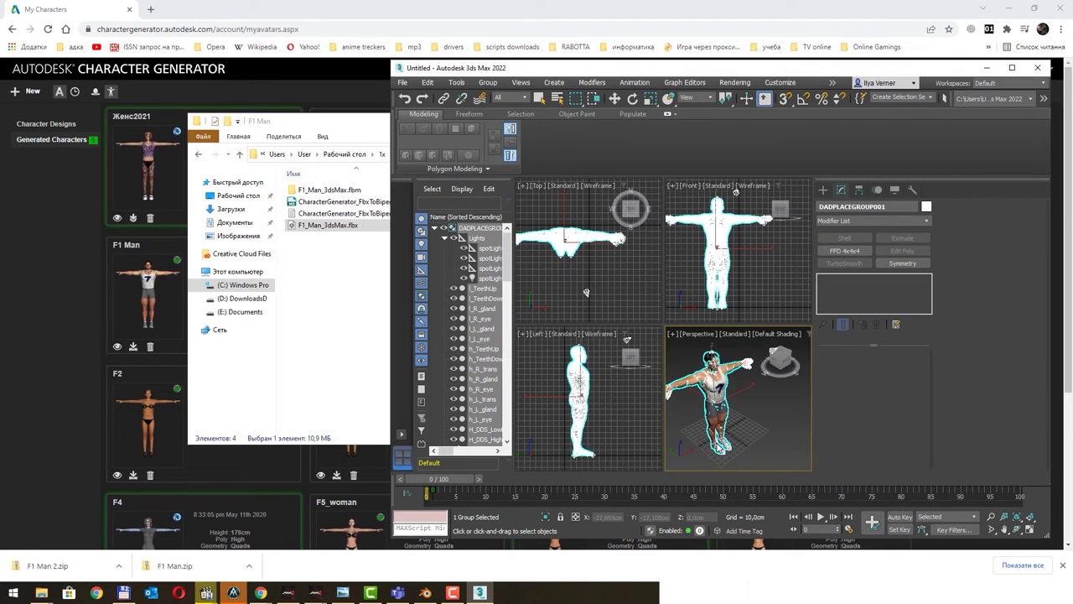
click(1012, 67)
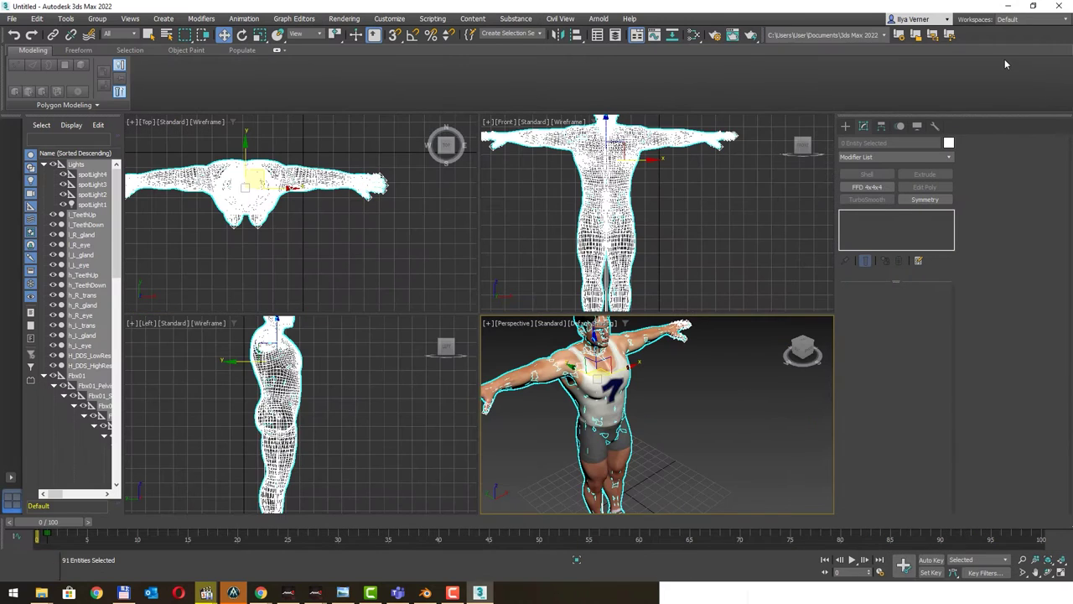
Step: Maximize the Perspective view, select a left-hand finger bone, and frame the whole character
scroll(716, 349, down, 4)
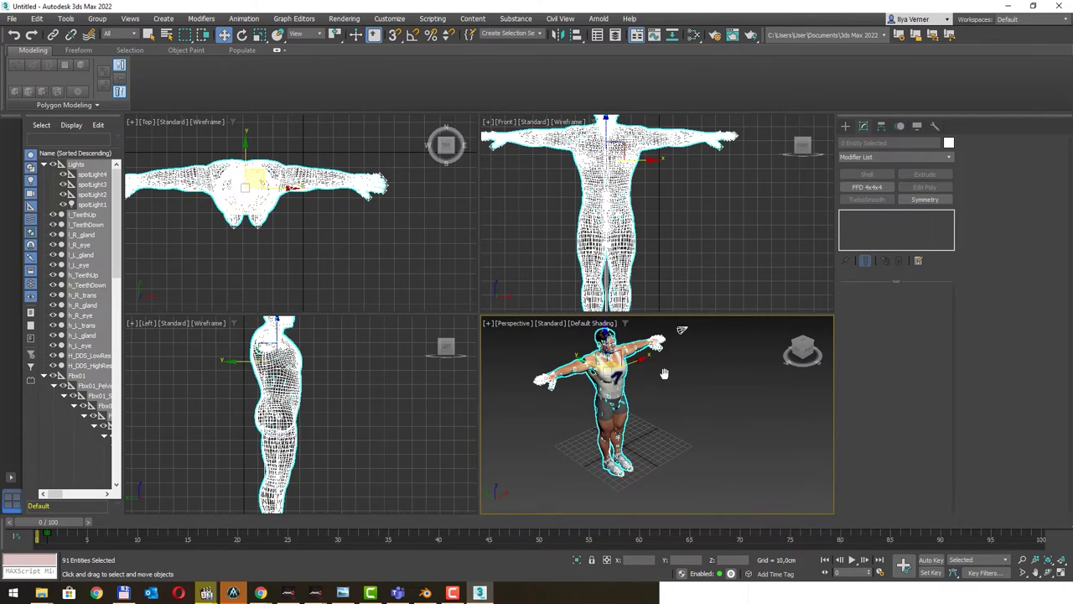
key(alt+w)
mouse_move(571, 274)
alt+middle_down()
mouse_move(545, 255)
mouse_move(494, 263)
mouse_move(459, 236)
alt+middle_up()
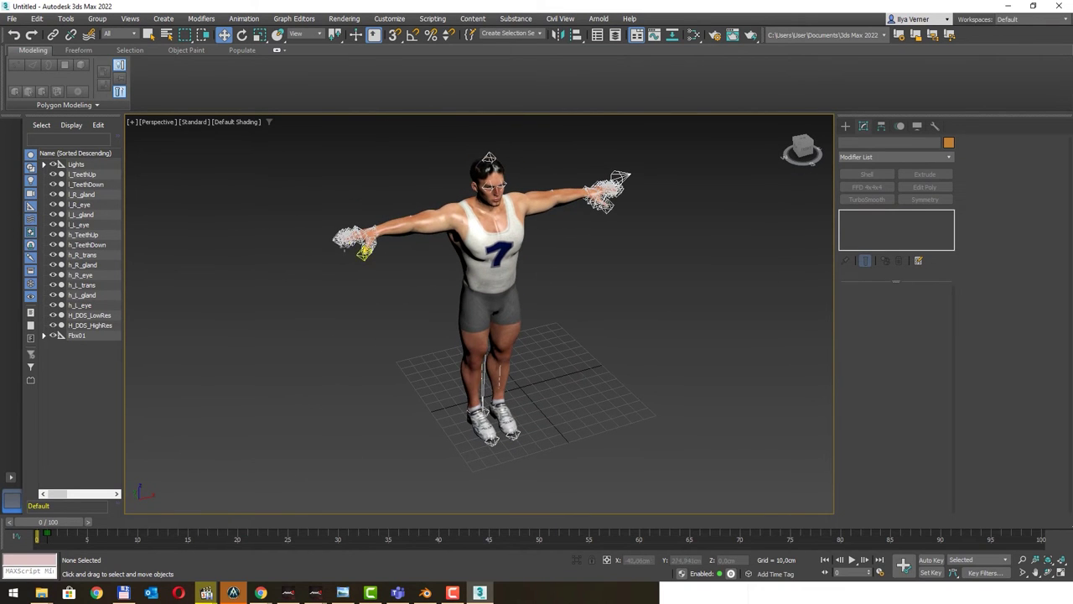
click(344, 242)
scroll(337, 217, up, 2)
scroll(337, 216, up, 2)
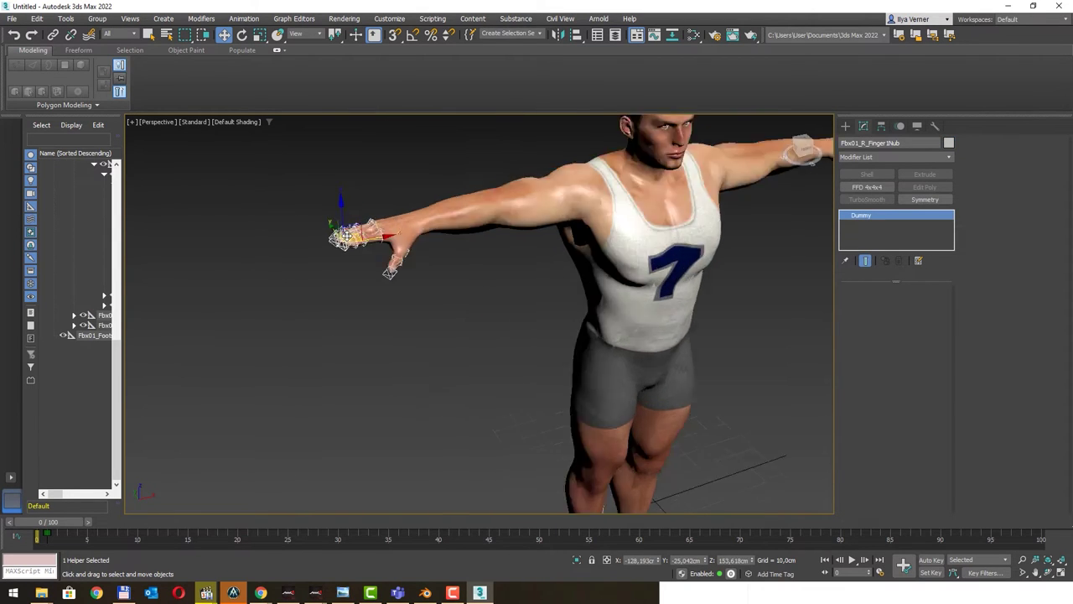
scroll(338, 233, up, 3)
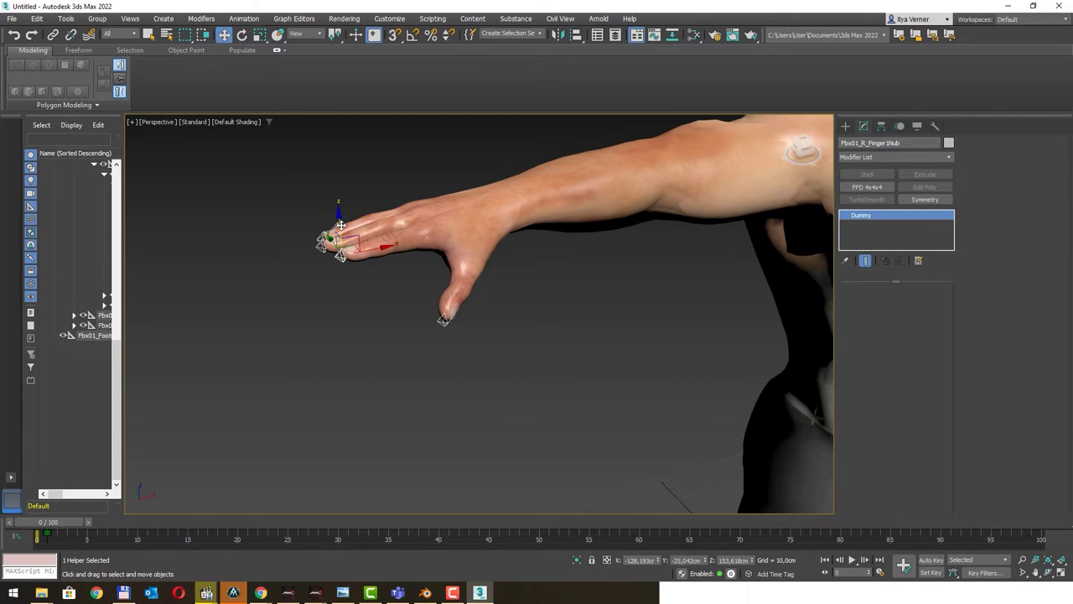
key(ctrl+shift+z)
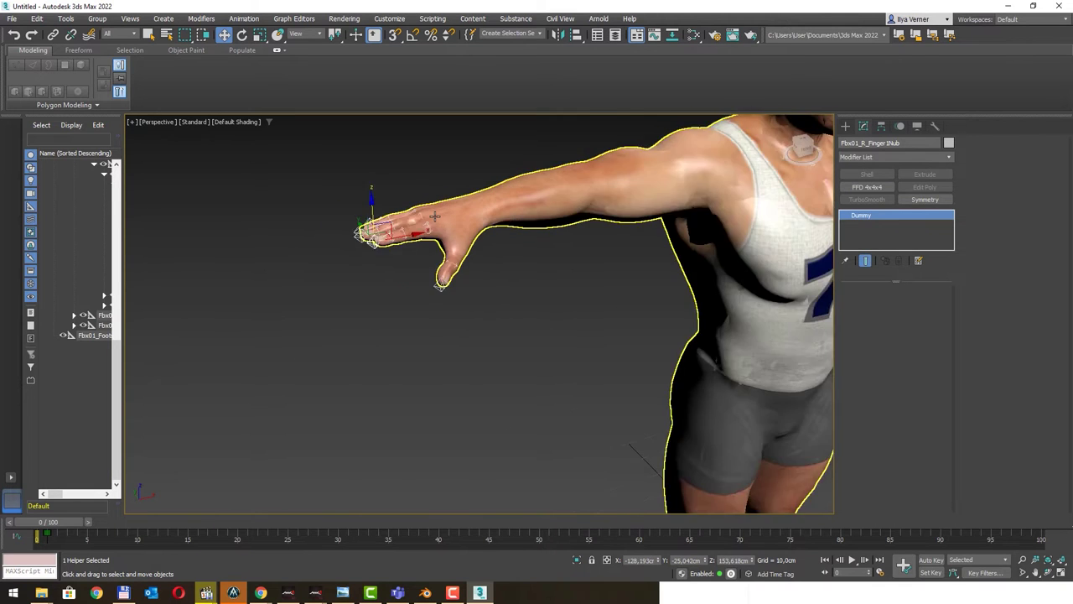
Step: Select the H_DDS_HighRes body mesh and shift the character to the left of the view
click(498, 211)
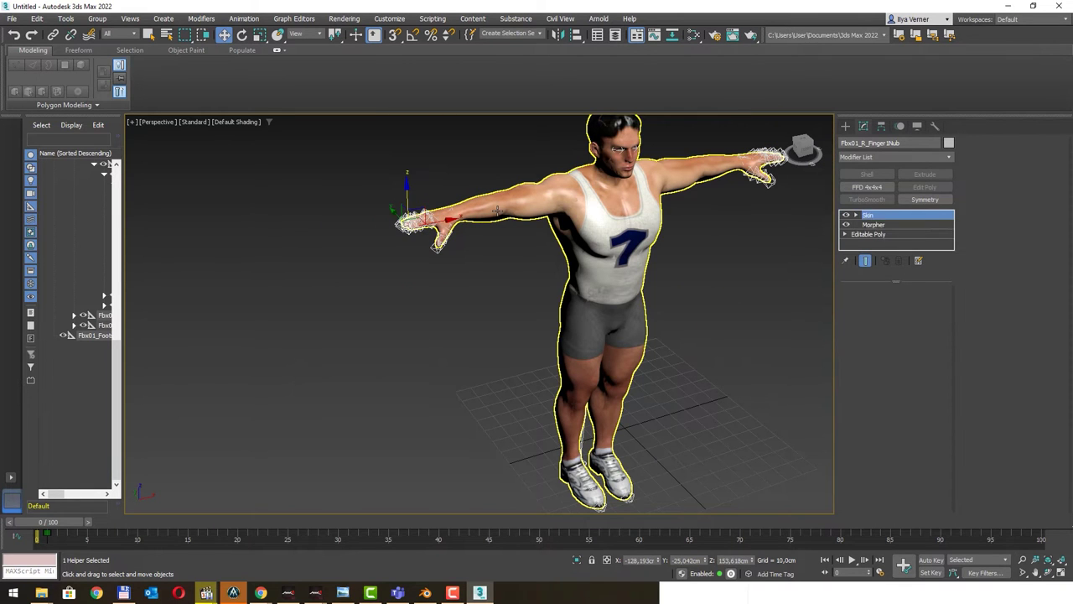
scroll(592, 244, down, 4)
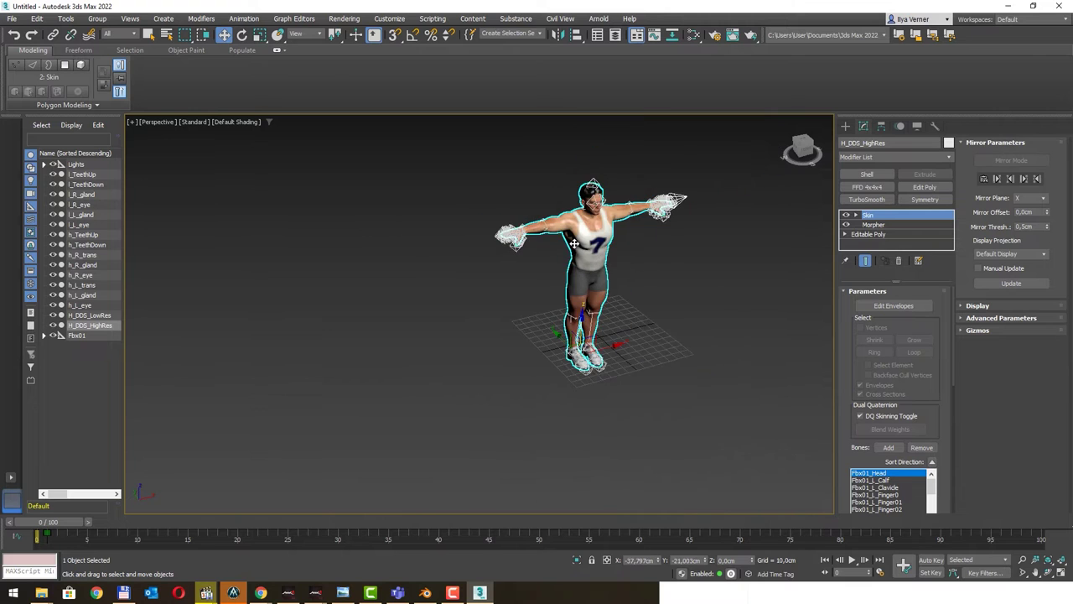
middle_drag(637, 231, 514, 253)
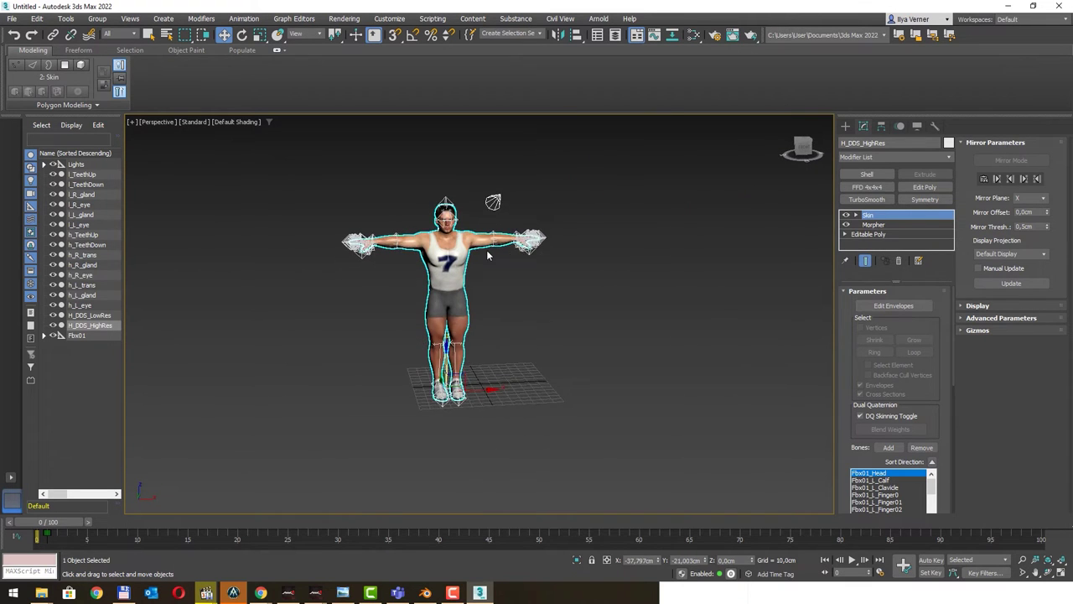
scroll(486, 250, up, 5)
Step: Turn Edged Faces on to inspect the wire topology, then return to plain shading
click(487, 250)
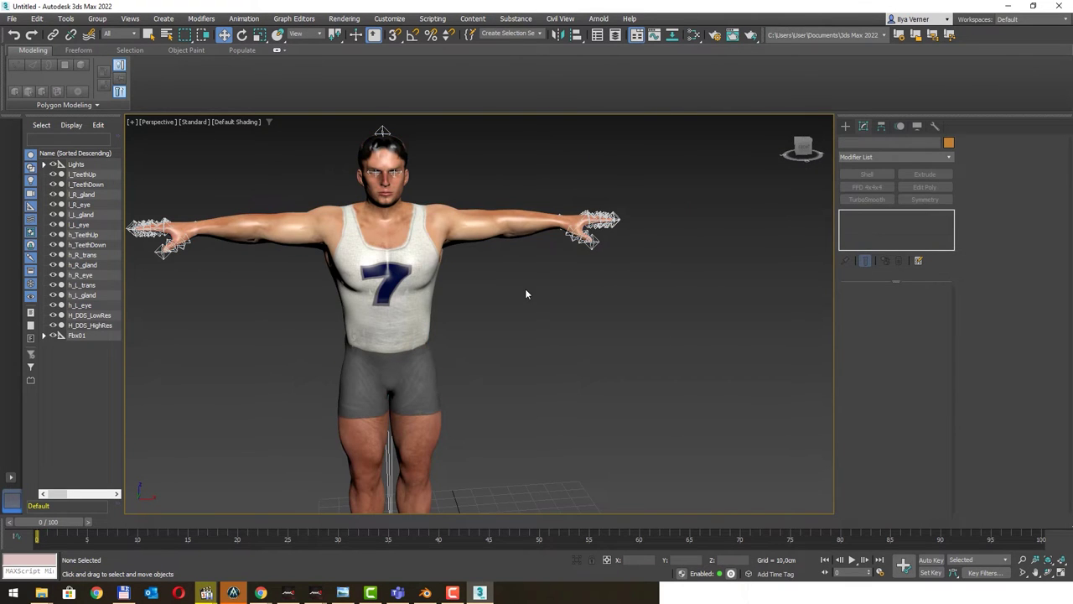
key(F4)
scroll(452, 260, up, 5)
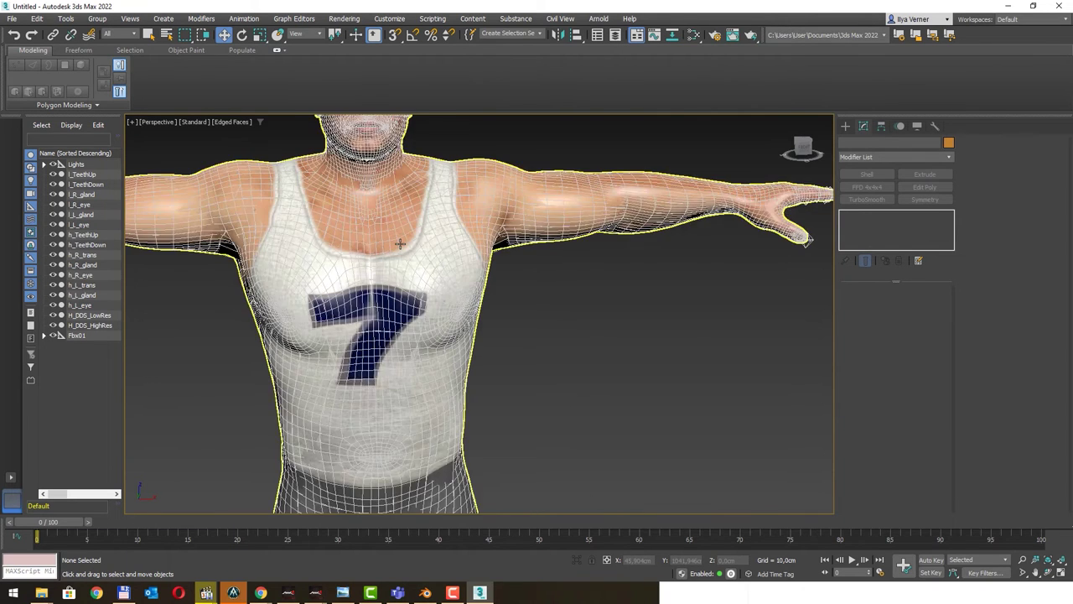
scroll(400, 243, up, 1)
scroll(398, 218, down, 5)
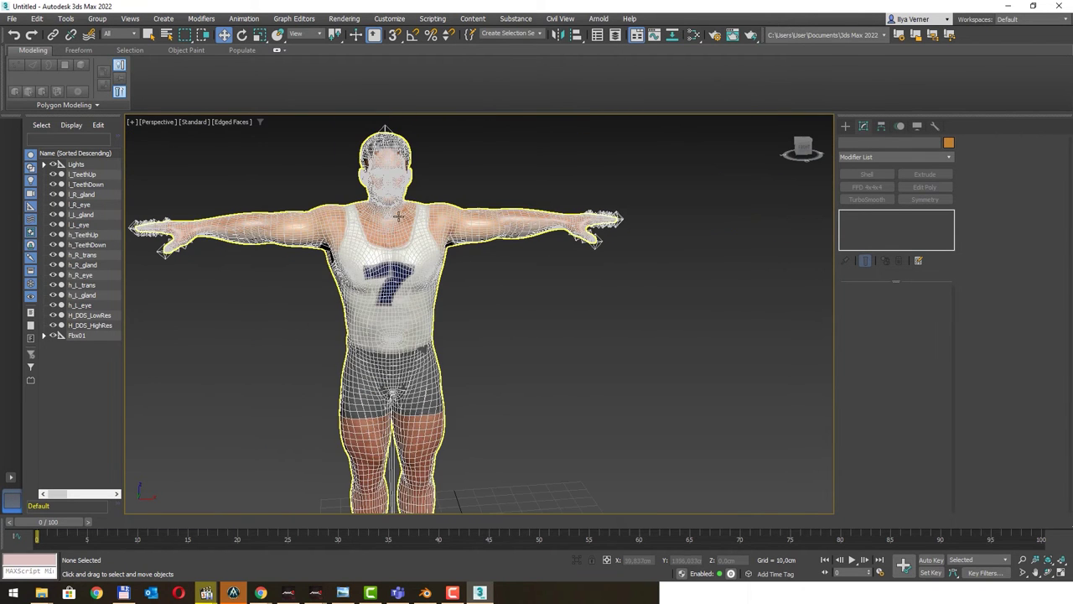
scroll(399, 216, up, 3)
scroll(424, 215, up, 2)
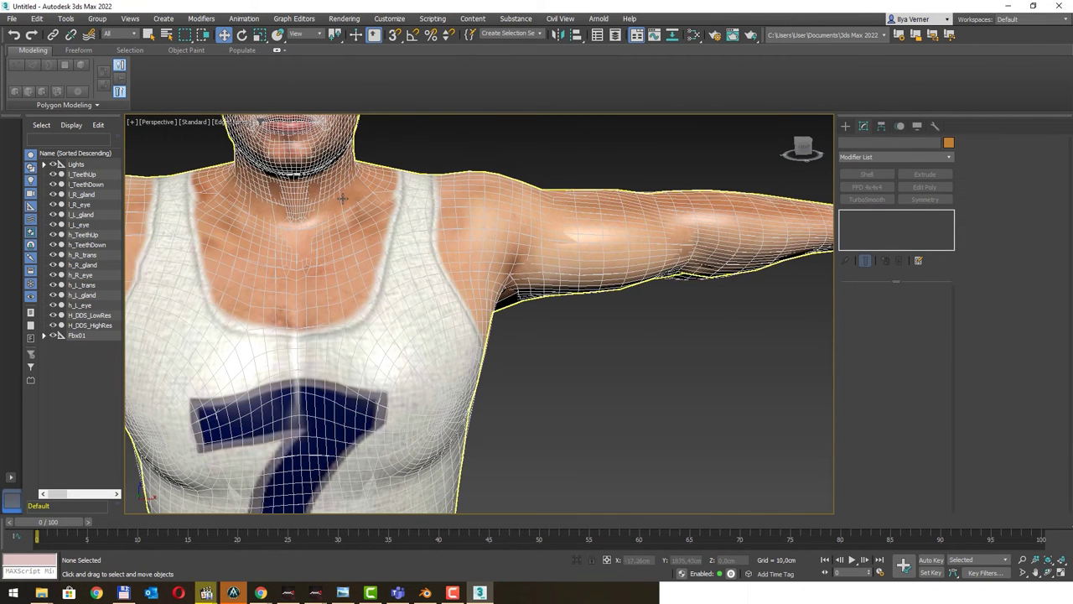
scroll(343, 198, up, 2)
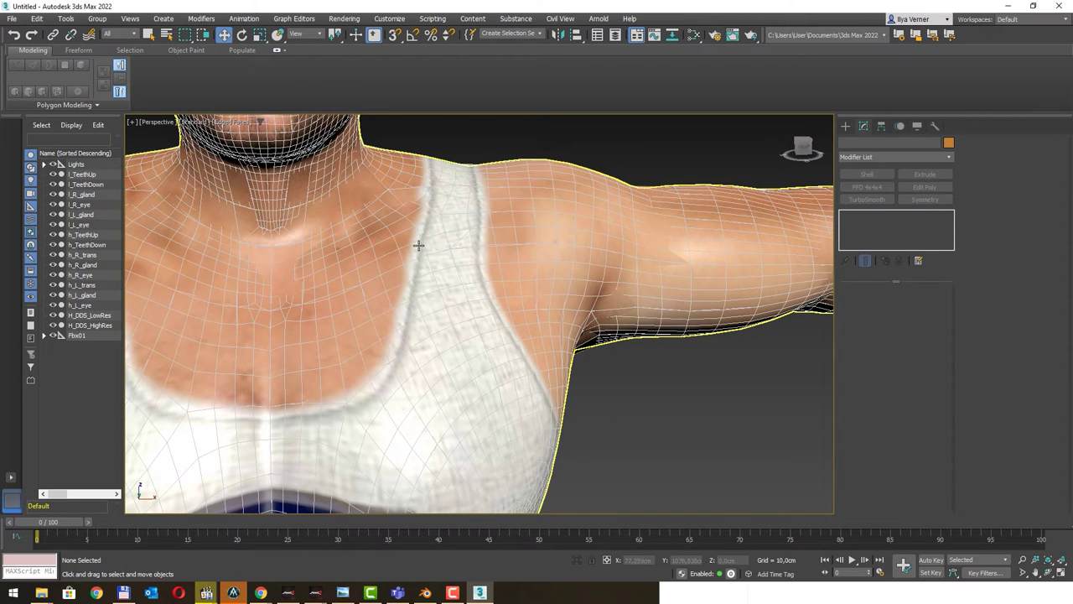
scroll(404, 221, down, 3)
scroll(403, 220, down, 2)
scroll(402, 220, down, 2)
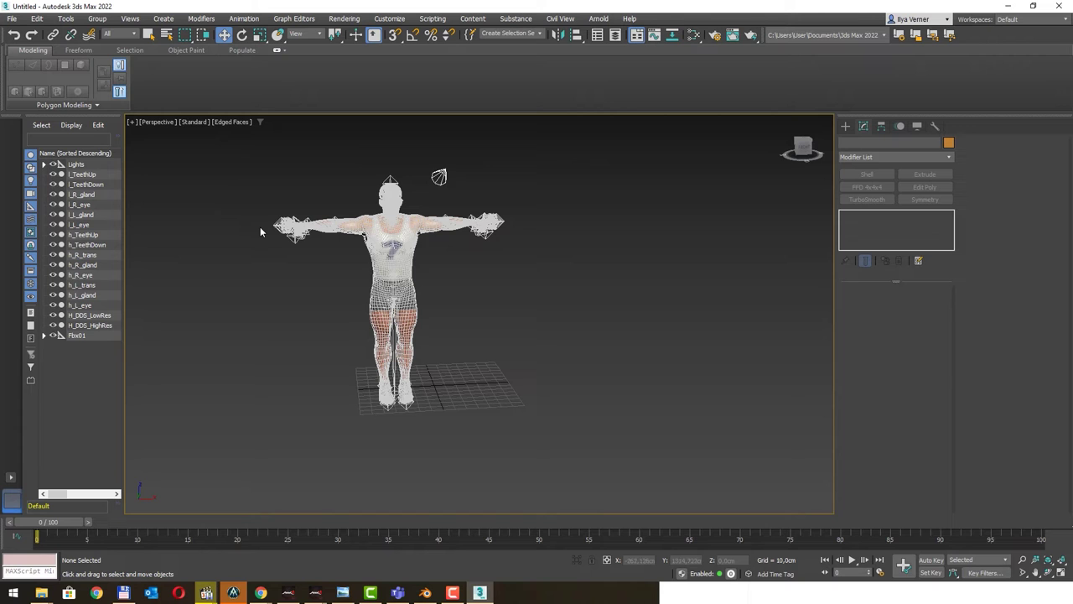
key(F4)
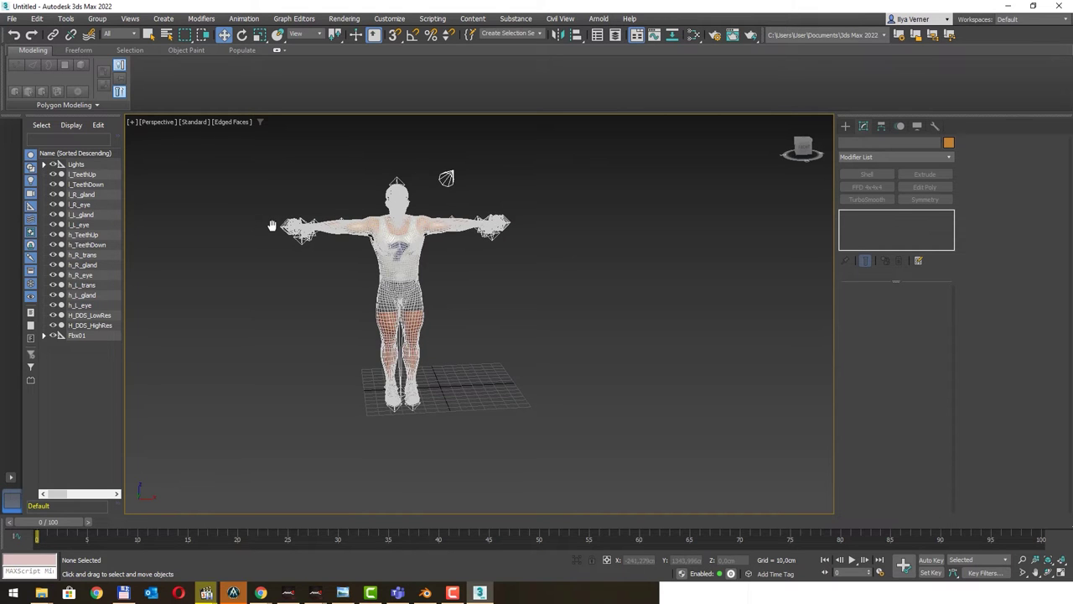
mouse_move(443, 292)
alt+middle_down()
mouse_move(491, 283)
mouse_move(452, 300)
alt+middle_up()
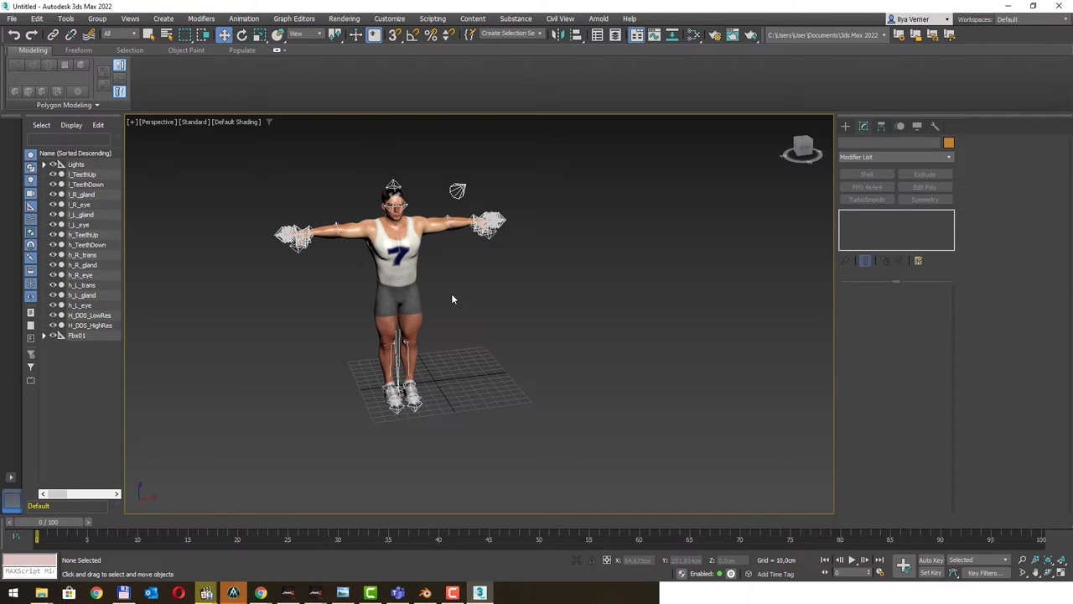
scroll(430, 242, up, 3)
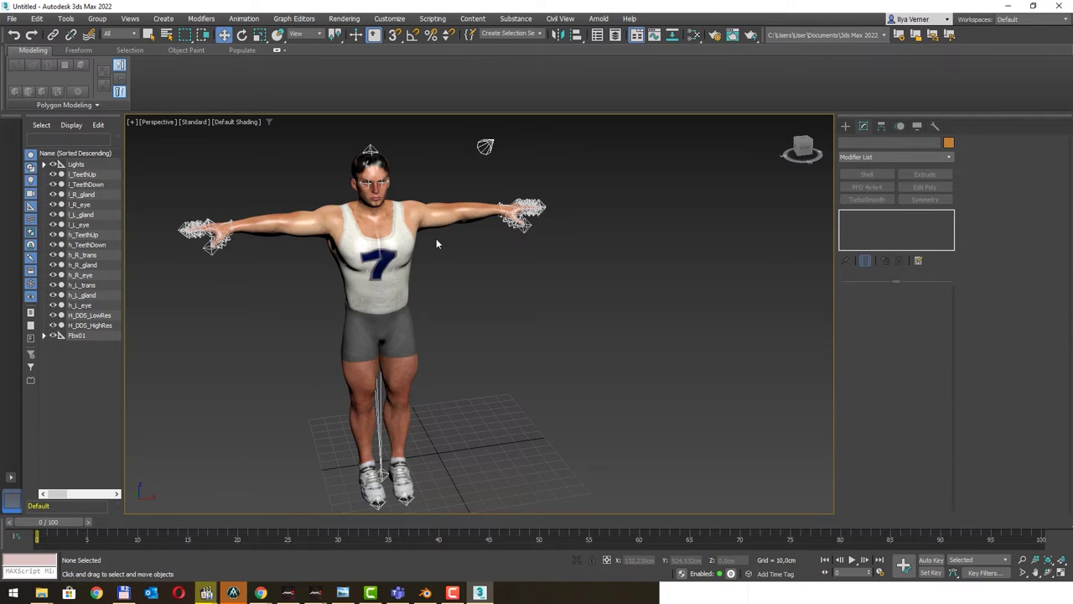
Step: Minimize 3ds Max, close the F1 Man folder, and return to the Character Designs gallery
click(1009, 7)
click(662, 121)
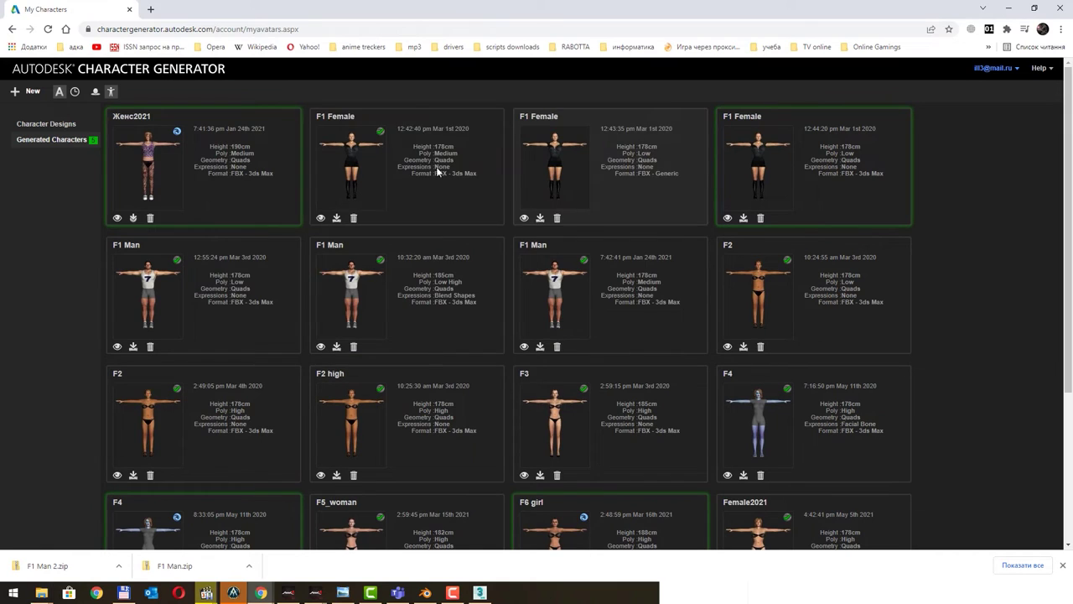
click(59, 126)
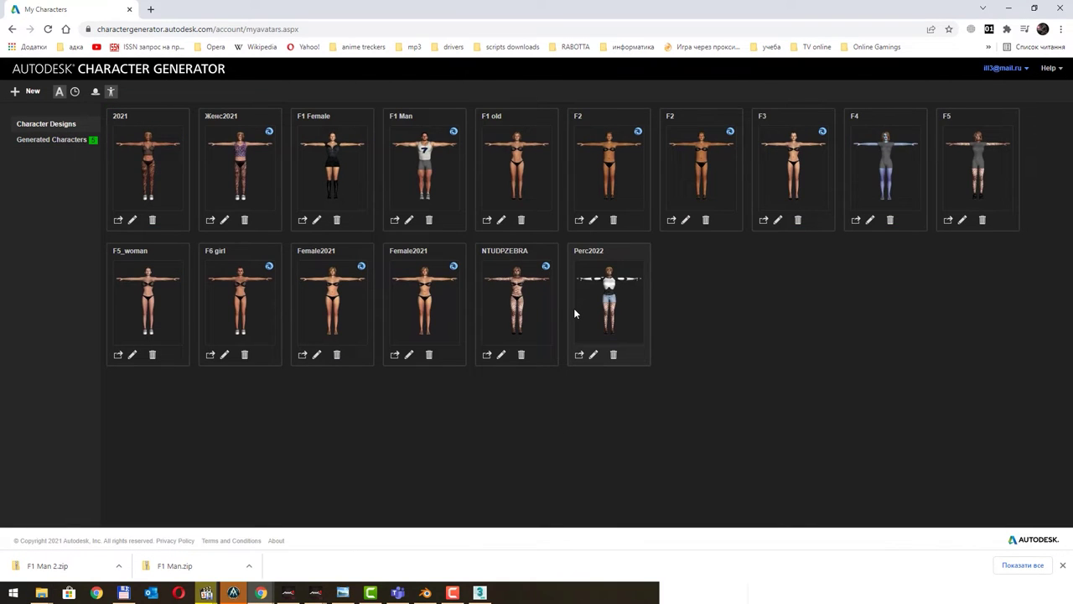
click(62, 141)
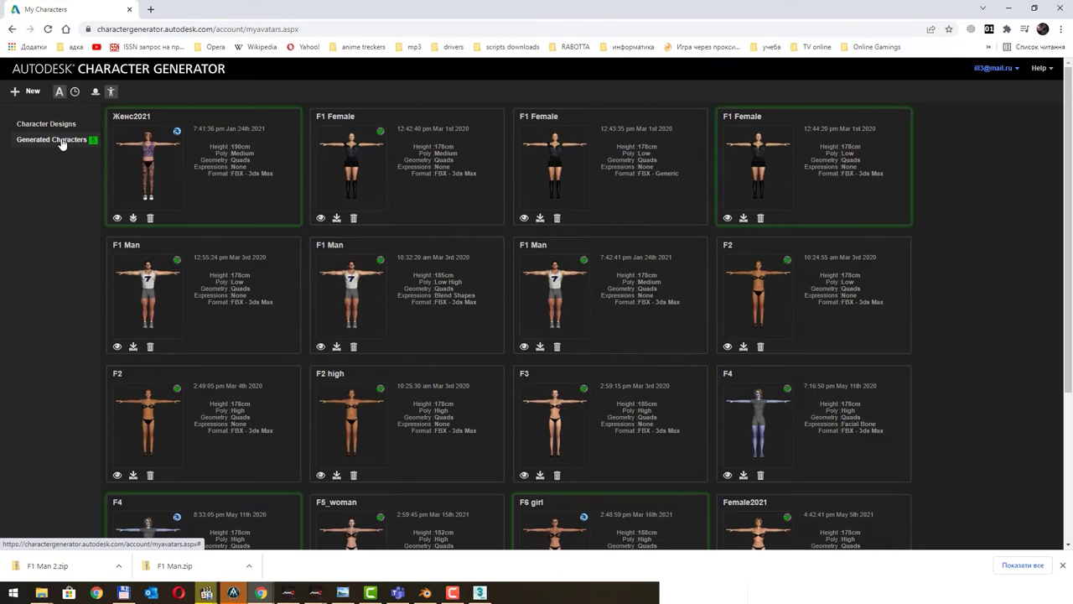
click(61, 126)
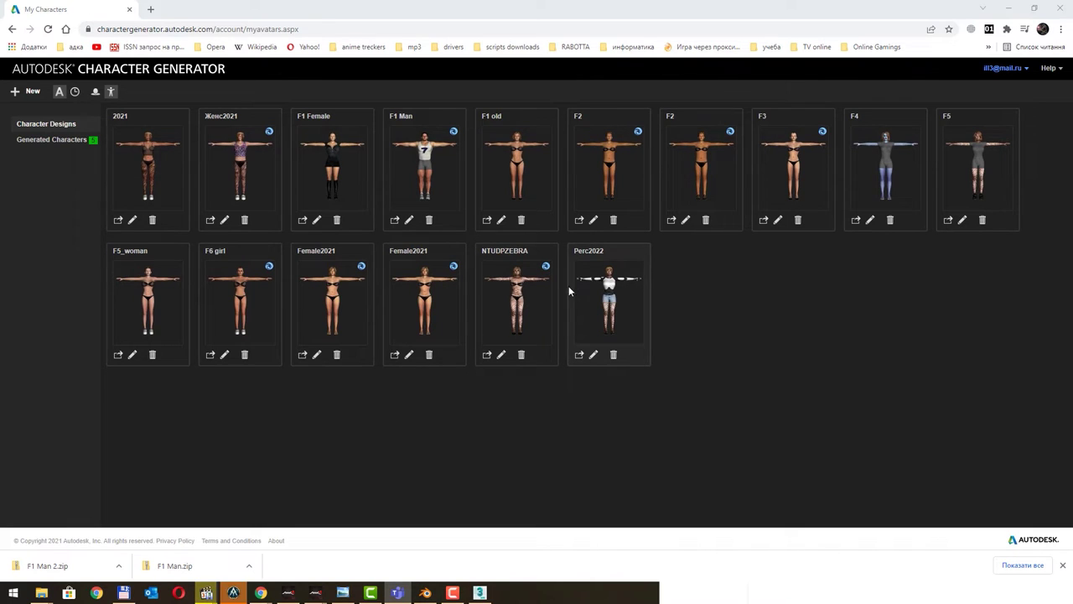
Step: Close the Chrome browser and Blender
click(1063, 8)
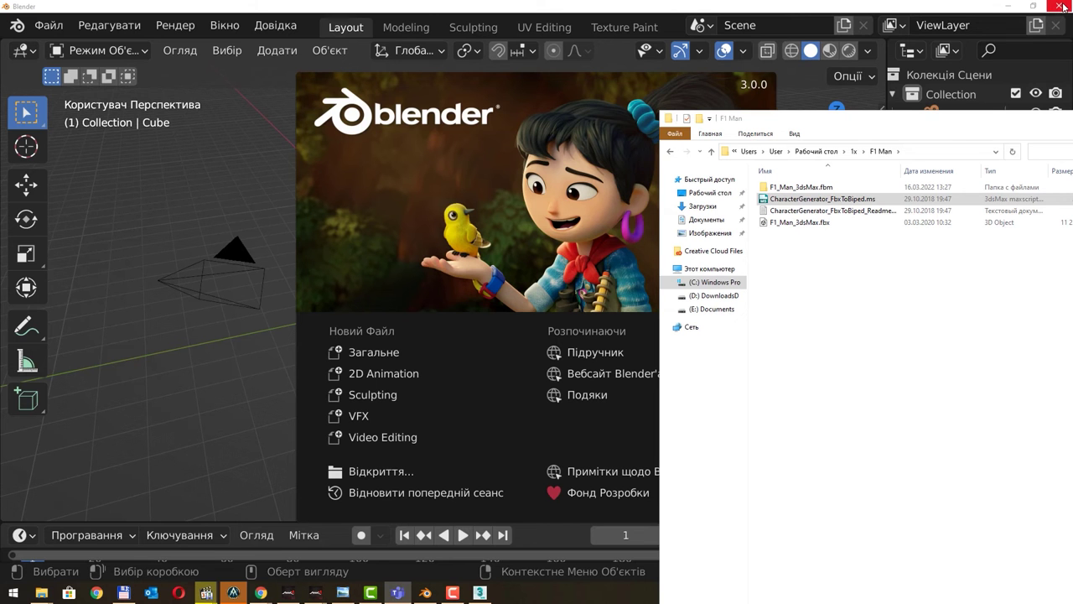
click(616, 96)
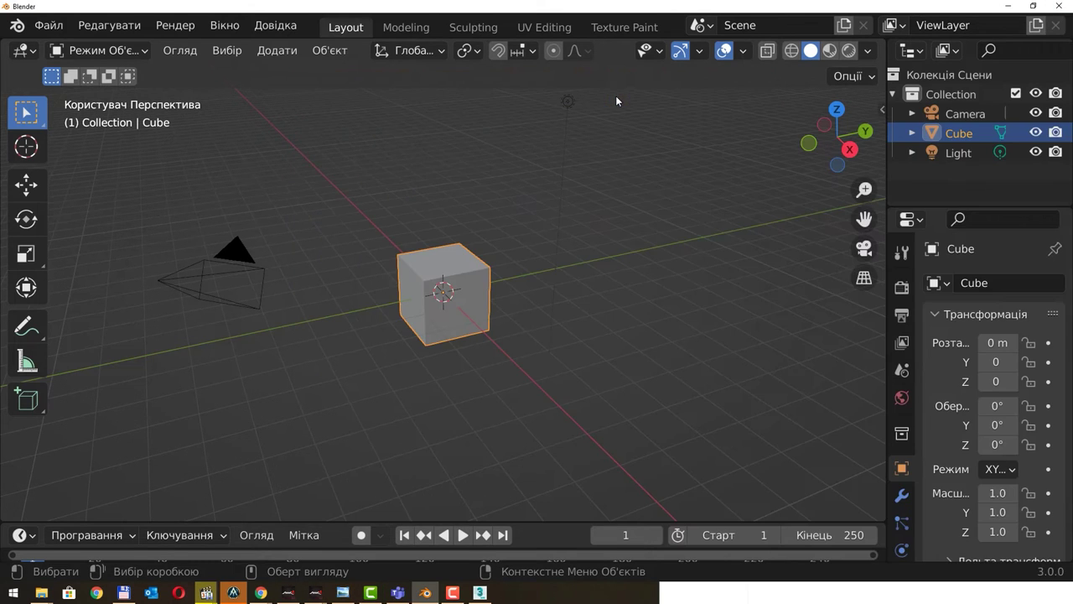
click(1056, 7)
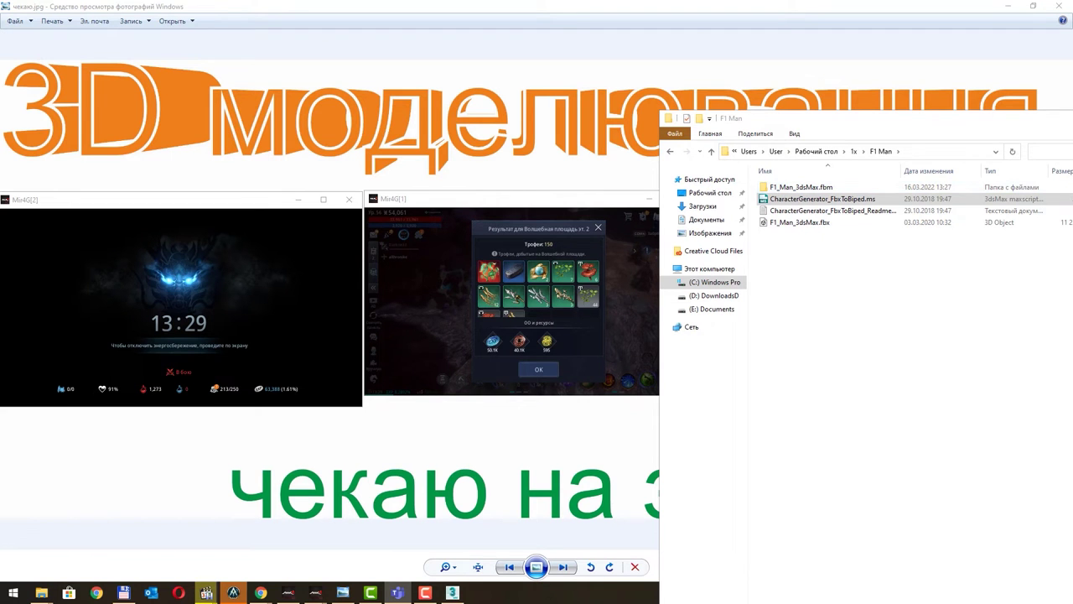
Step: Dismiss the Mir4 result dialog and switch the game to power-saving mode
click(557, 389)
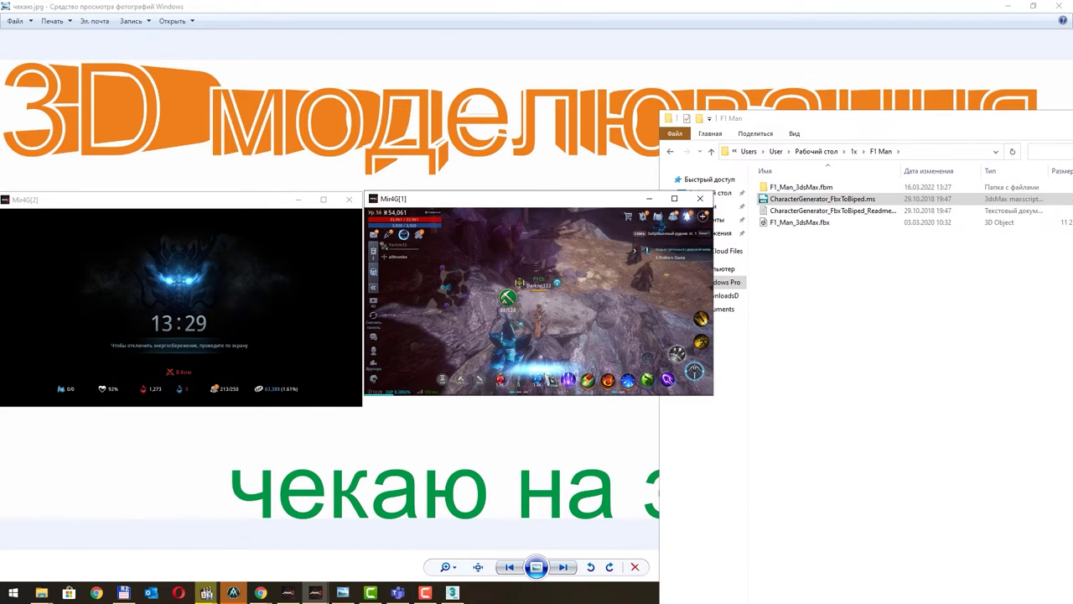
click(703, 216)
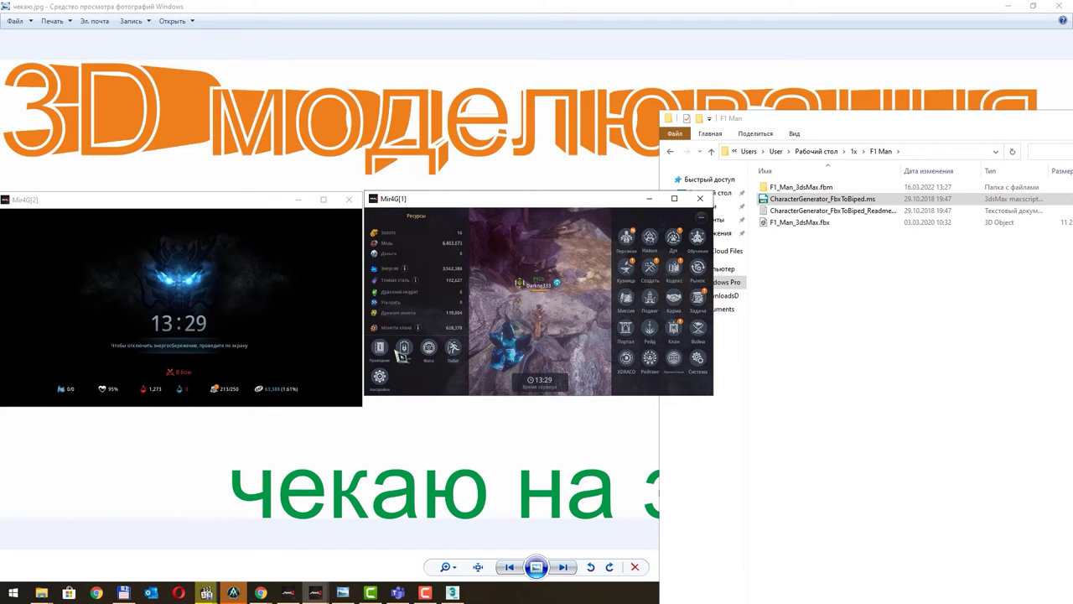
click(402, 350)
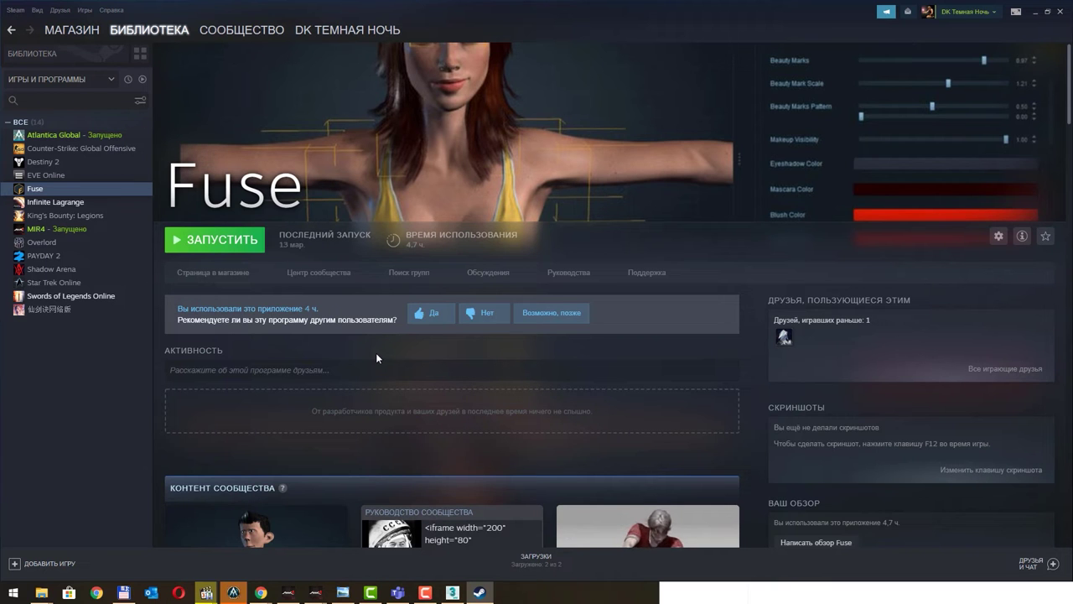
Step: Launch Fuse with the green ЗАПУСТИТЬ (Play) button on its Steam library page
scroll(376, 352, down, 3)
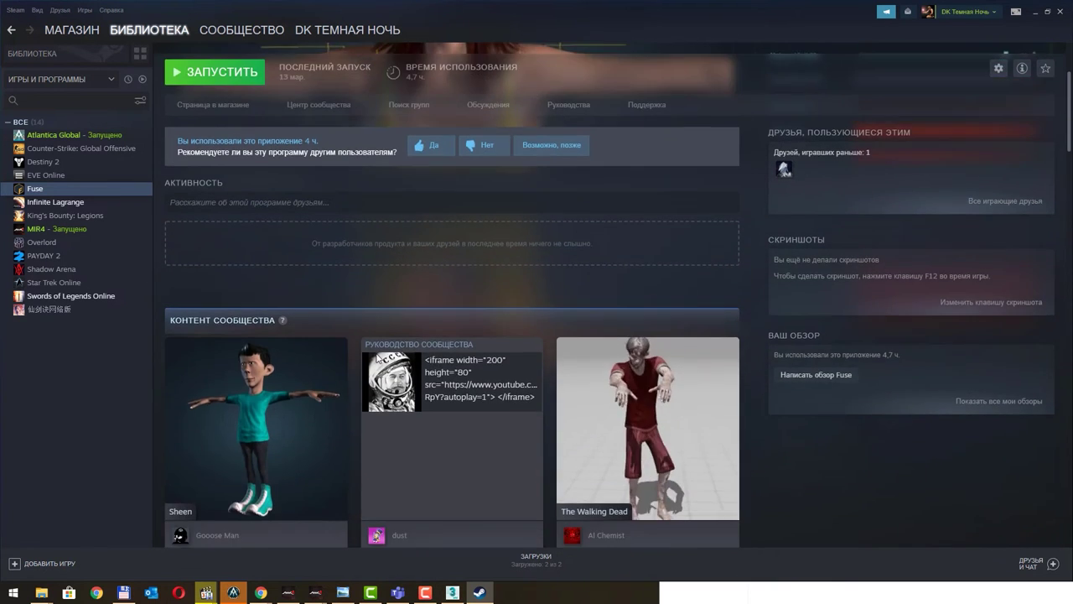
scroll(376, 352, up, 2)
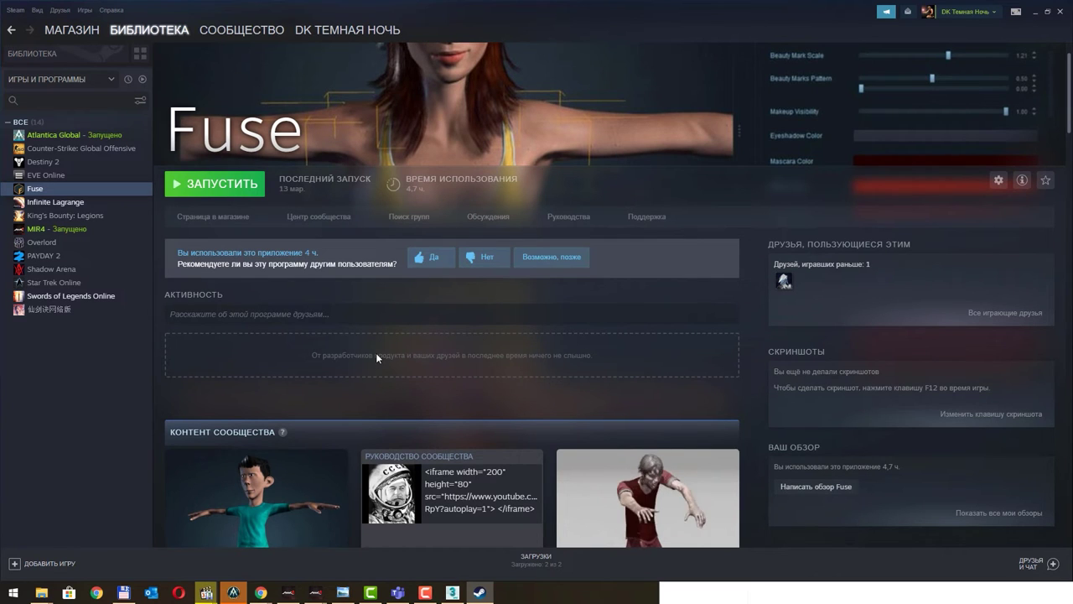
scroll(243, 156, up, 1)
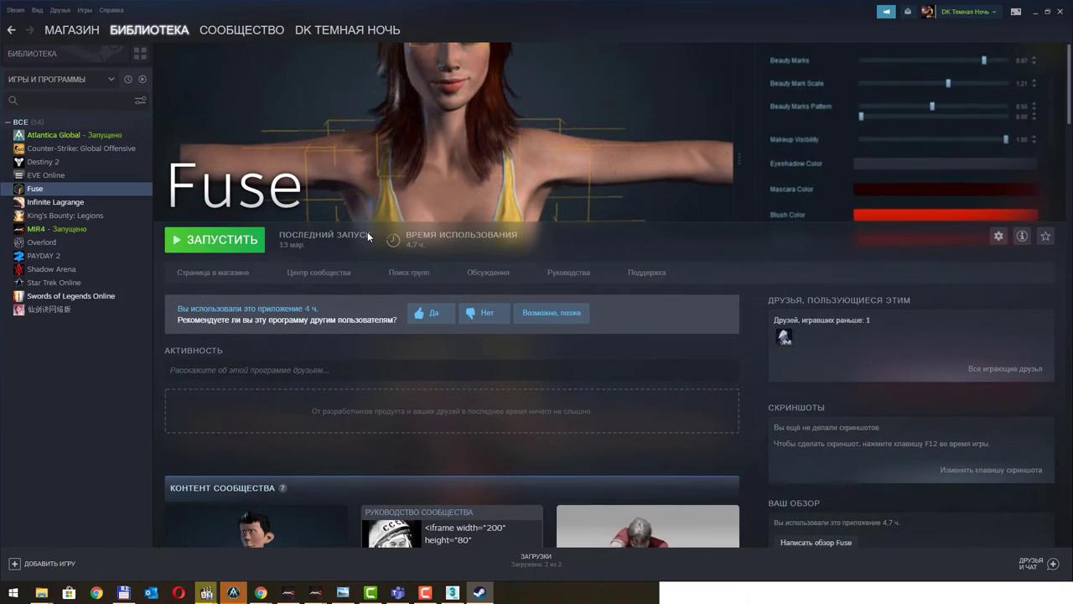
click(225, 241)
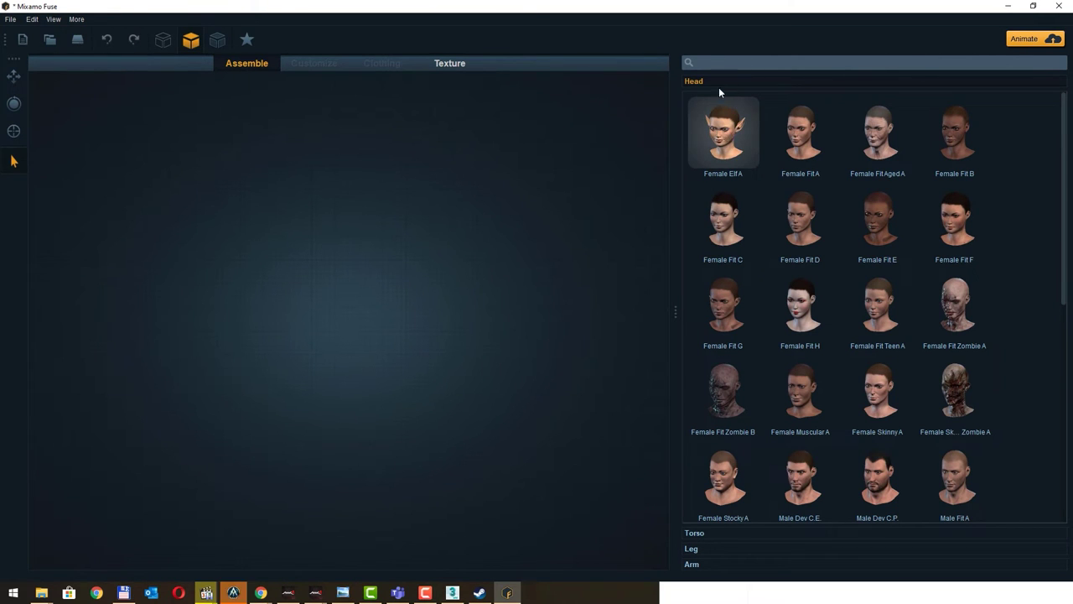
Step: Combine the Female Elf A head, Female Fit Teen A torso, legs and TF2 Spy gloved arms
click(741, 143)
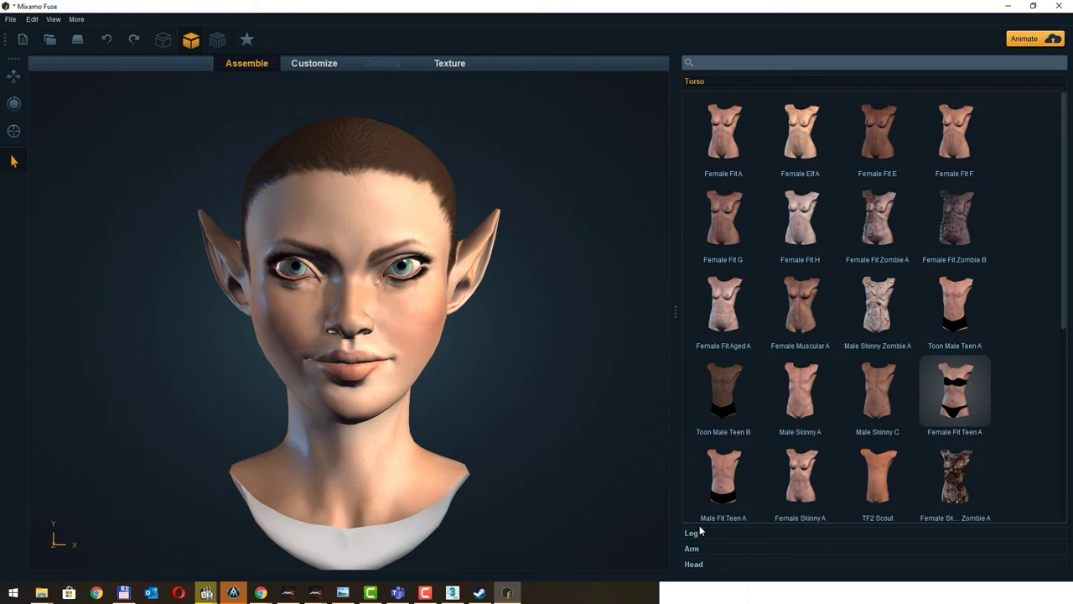
drag(670, 356, 558, 221)
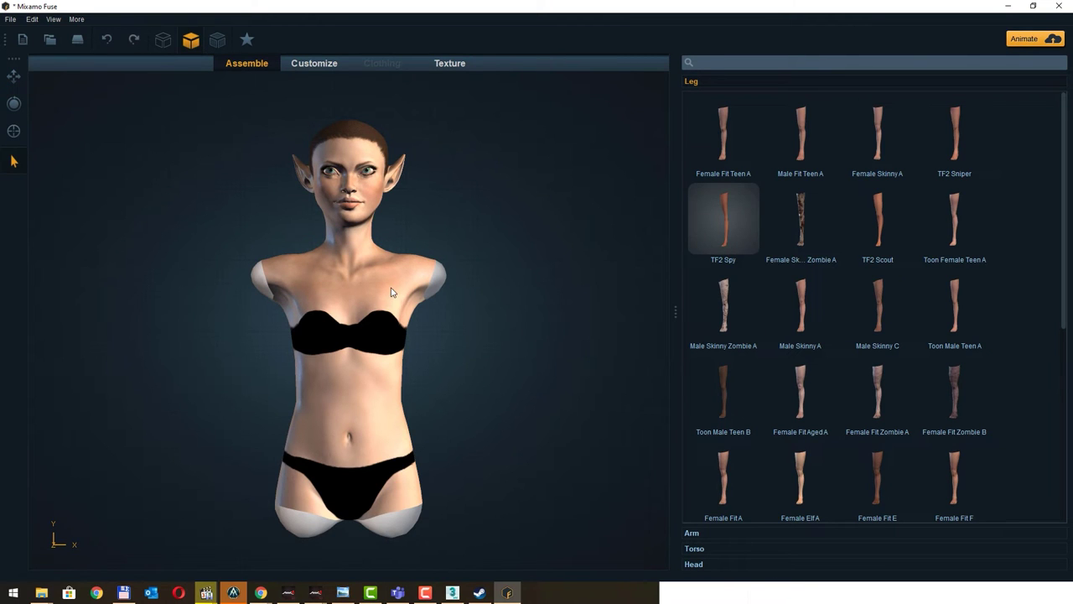
click(741, 433)
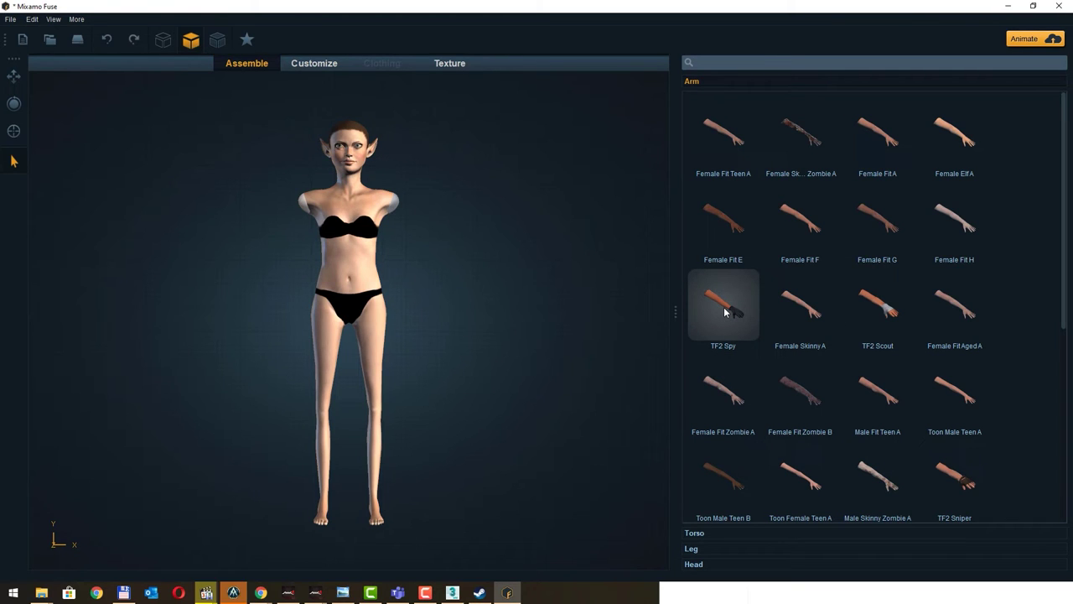
click(725, 312)
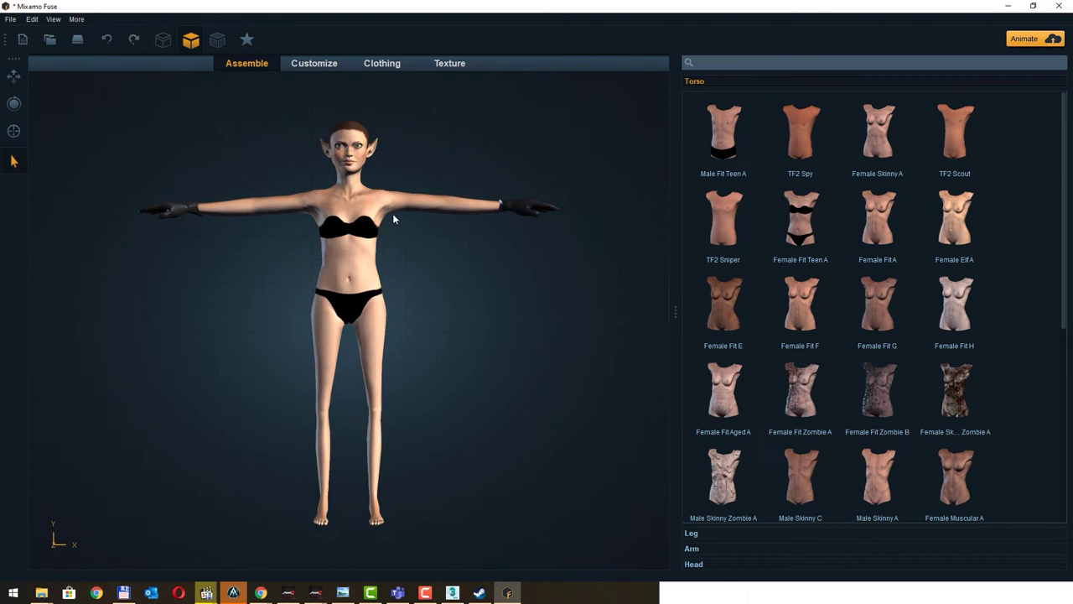
Step: In Customize, bulk up the triceps and raise and push out the stomach
click(299, 66)
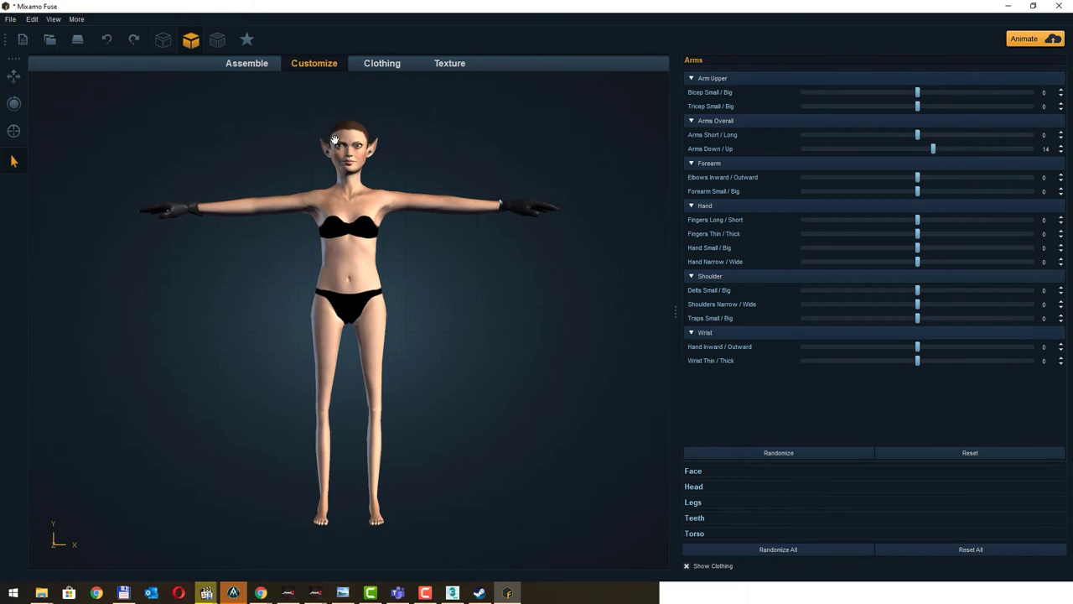
click(354, 228)
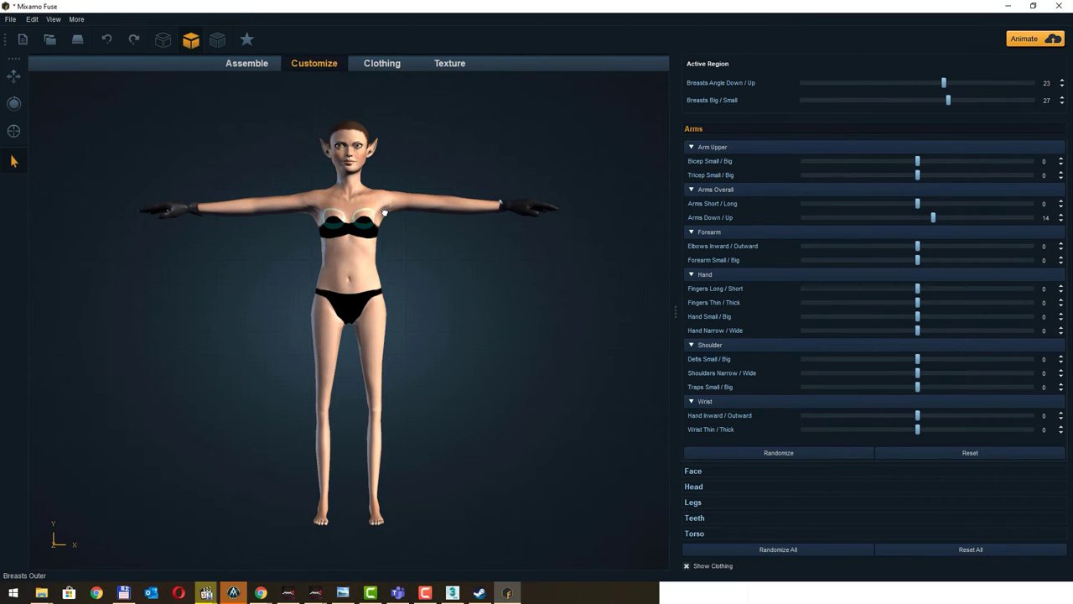
click(410, 198)
drag(410, 198, 377, 250)
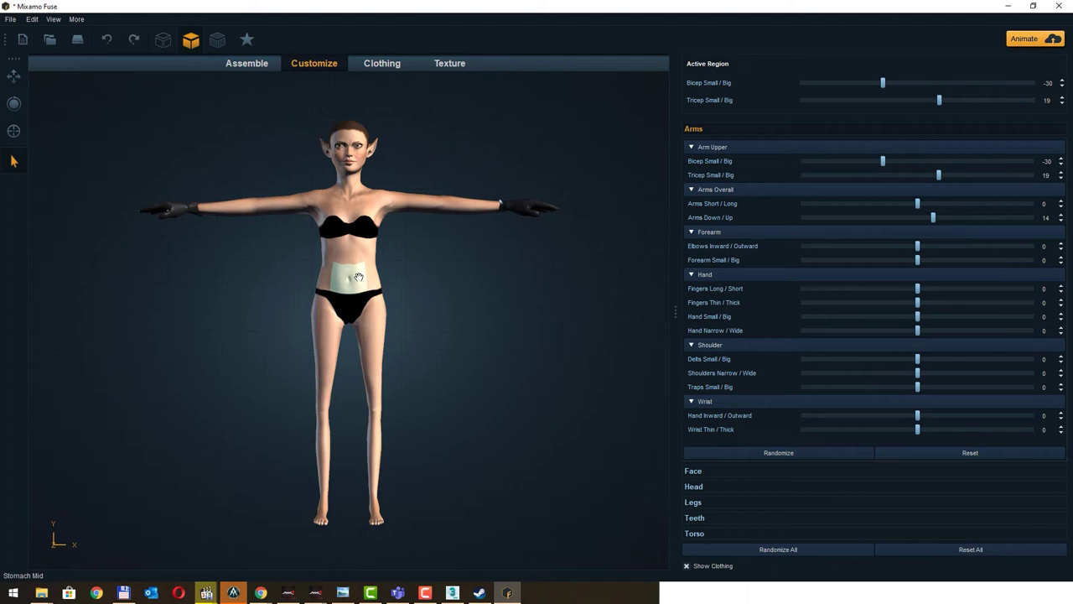
drag(358, 277, 328, 303)
mouse_move(352, 269)
mouse_down()
mouse_move(386, 341)
mouse_move(431, 360)
mouse_up()
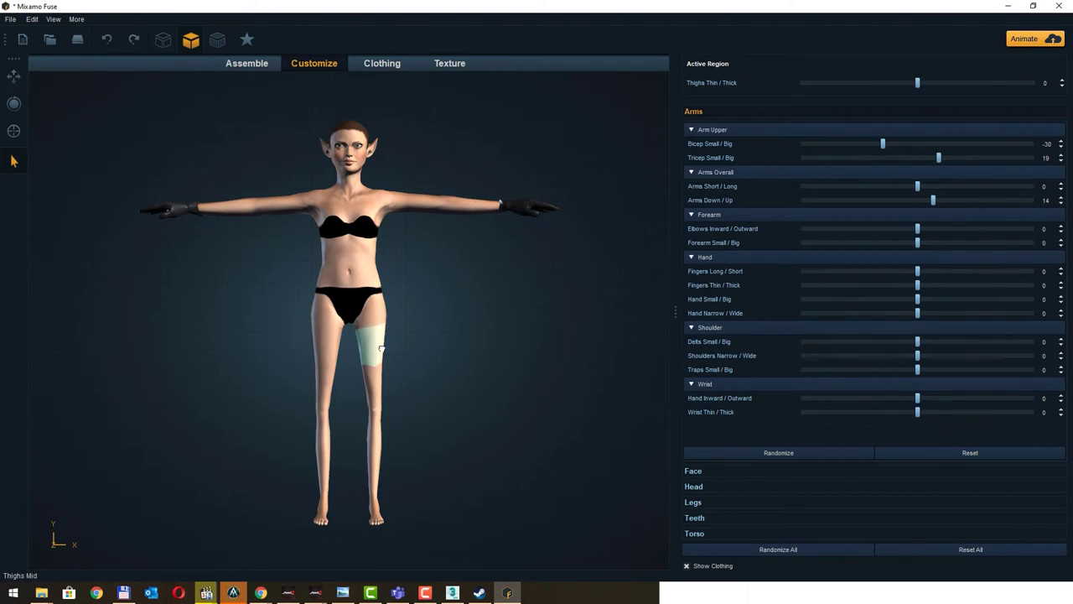
Step: Widen the legs, turn the hands outward (78) and lengthen the arms slightly (Short/Long 10)
click(329, 441)
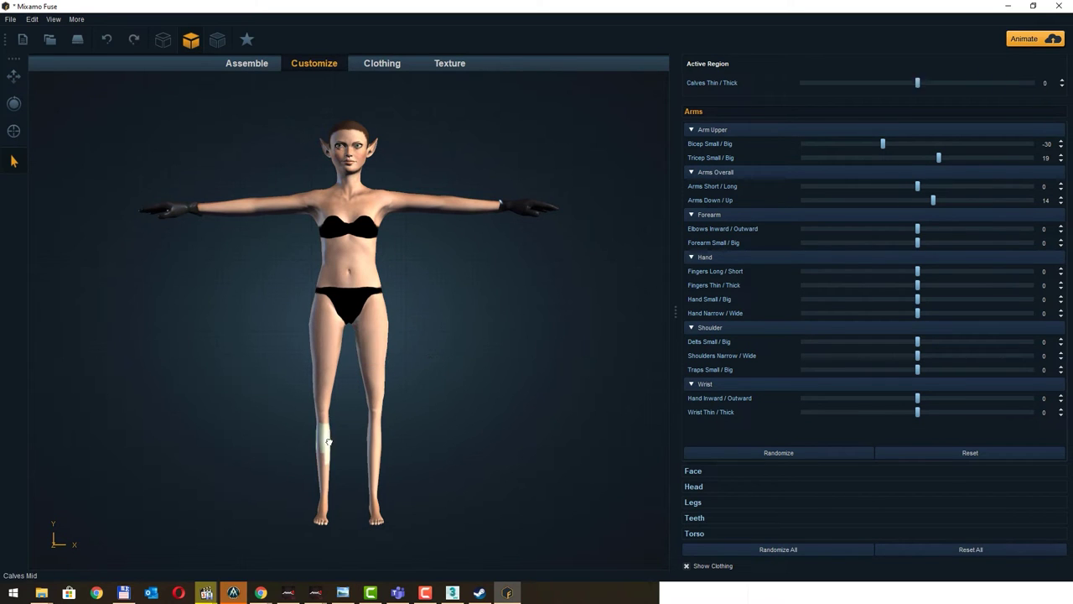
drag(379, 435, 414, 441)
mouse_move(198, 215)
mouse_down()
mouse_move(243, 190)
mouse_move(270, 205)
mouse_move(285, 193)
mouse_up()
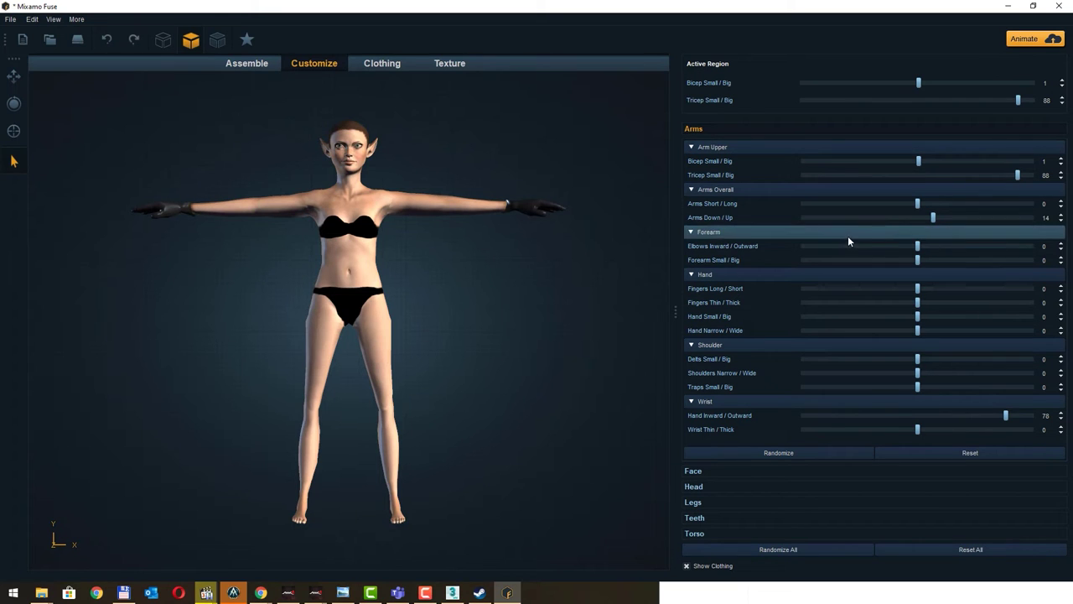
mouse_move(570, 403)
right_down()
mouse_move(490, 406)
mouse_move(424, 392)
mouse_move(705, 317)
right_up()
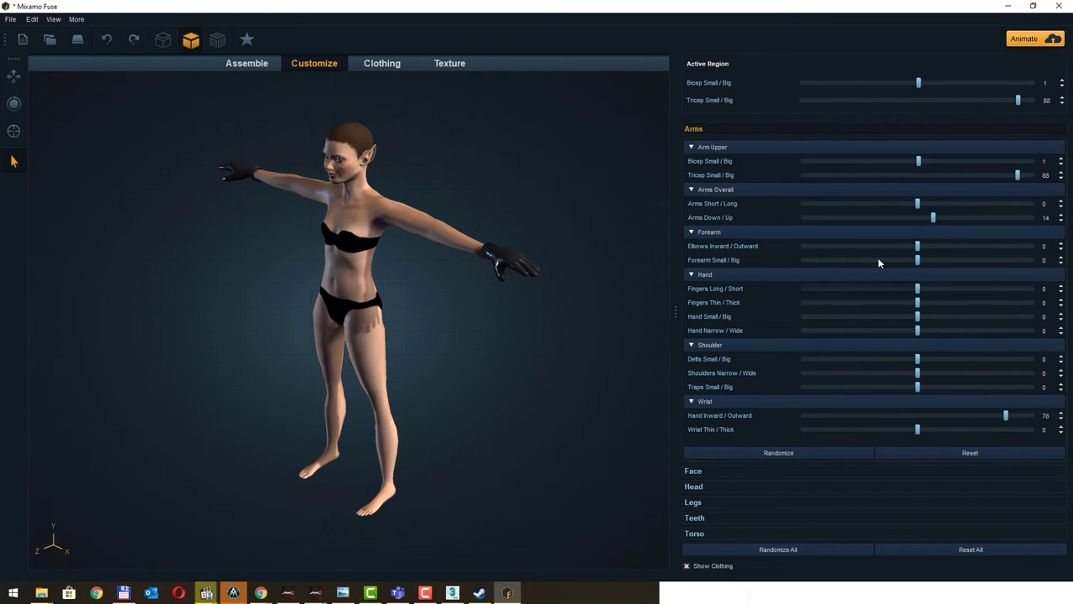
drag(408, 220, 415, 219)
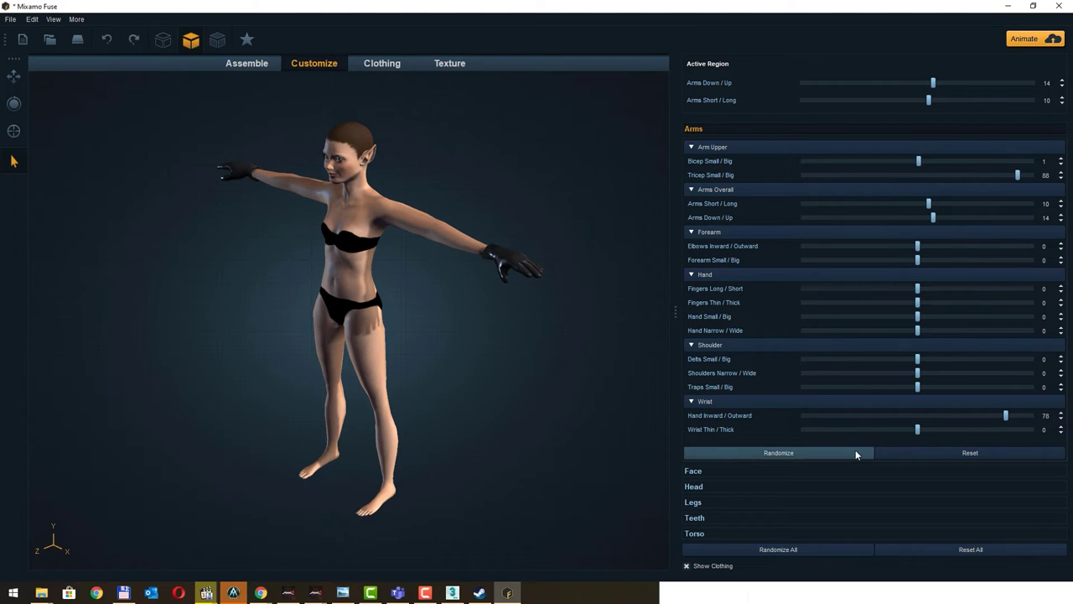
Step: Set the face to Angry 13 and Awkward 22, then show the Clothing tops catalogue
click(713, 471)
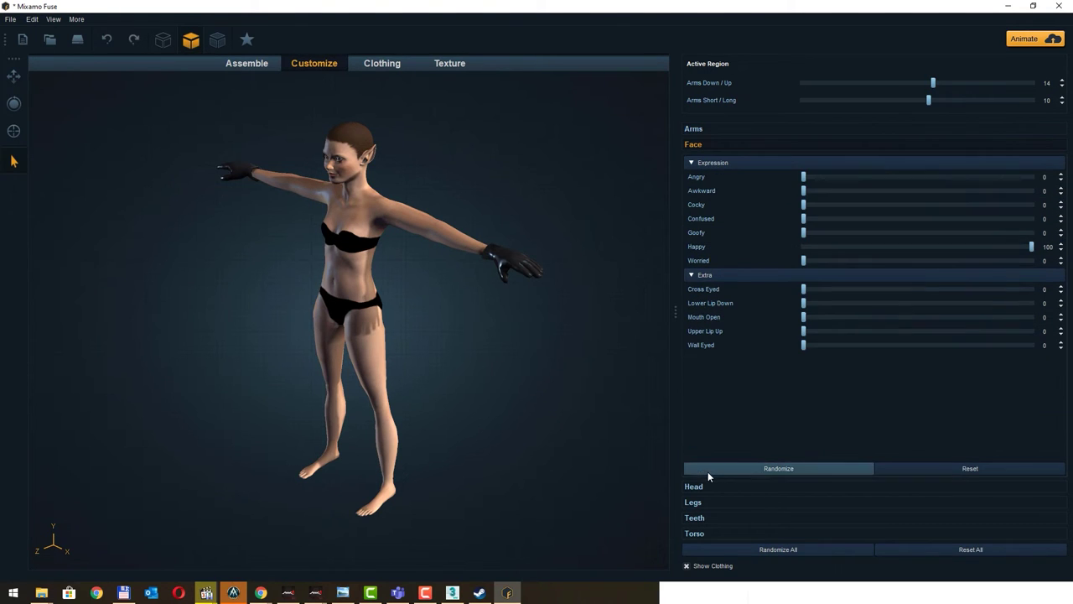
drag(803, 177, 915, 179)
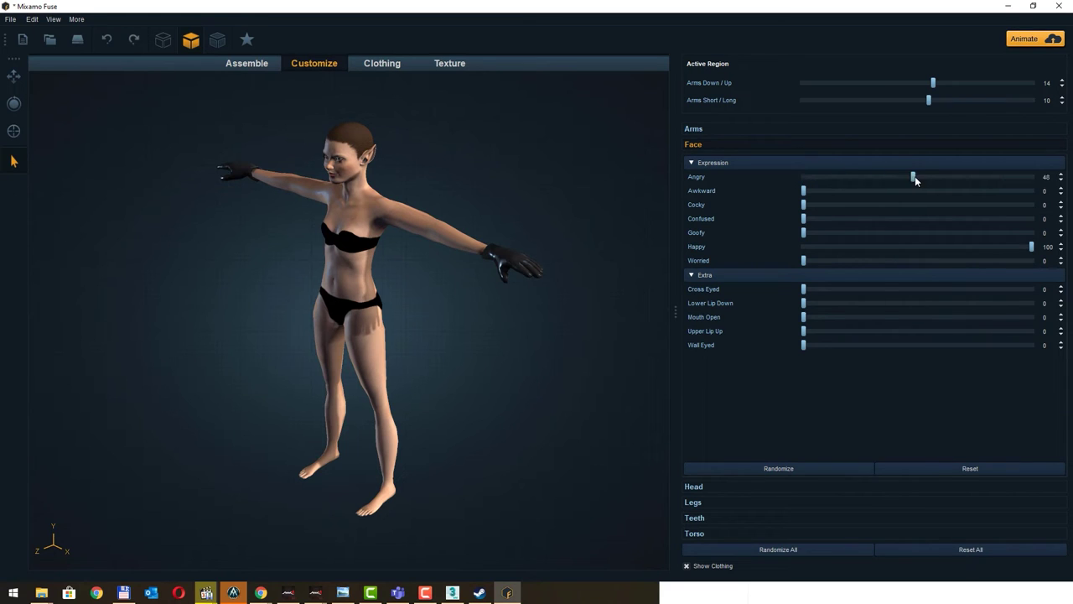
mouse_move(808, 191)
mouse_down()
mouse_move(927, 193)
mouse_move(894, 195)
mouse_up()
mouse_move(810, 192)
mouse_down()
mouse_move(906, 195)
mouse_move(849, 196)
mouse_up()
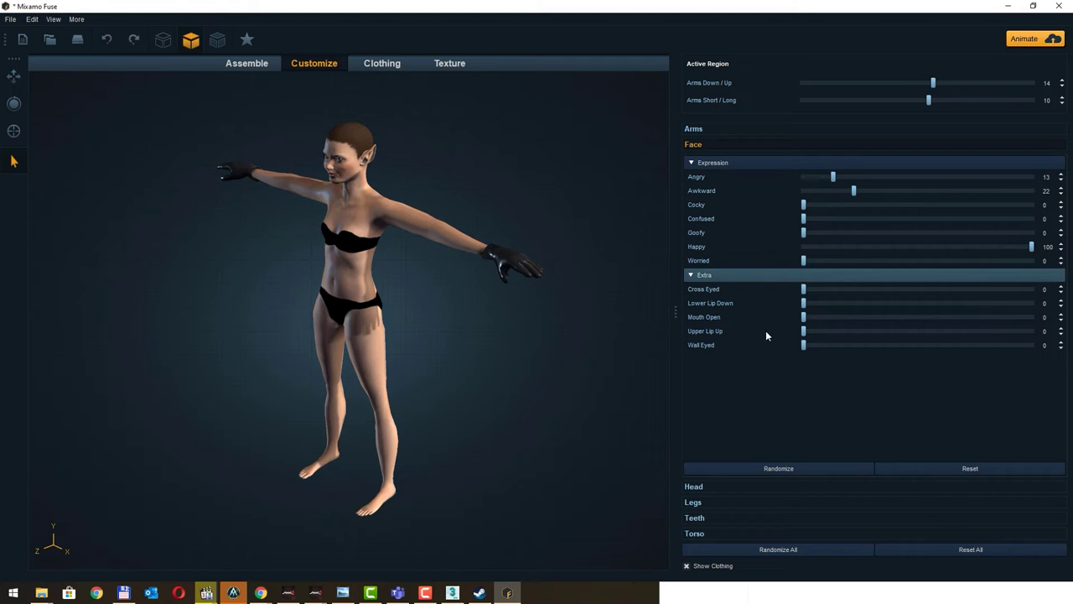
click(733, 501)
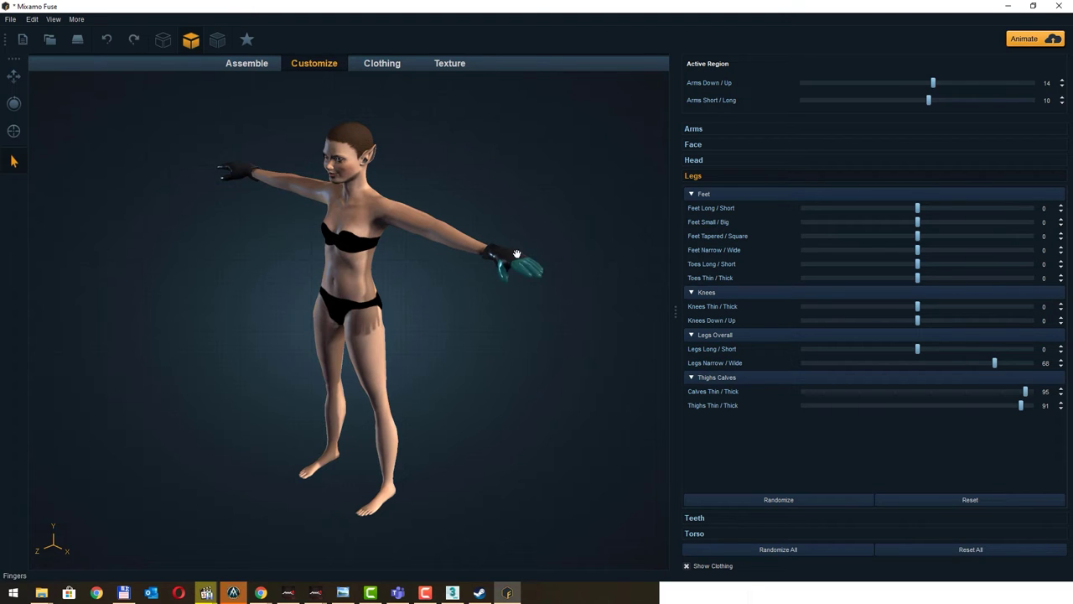
click(375, 65)
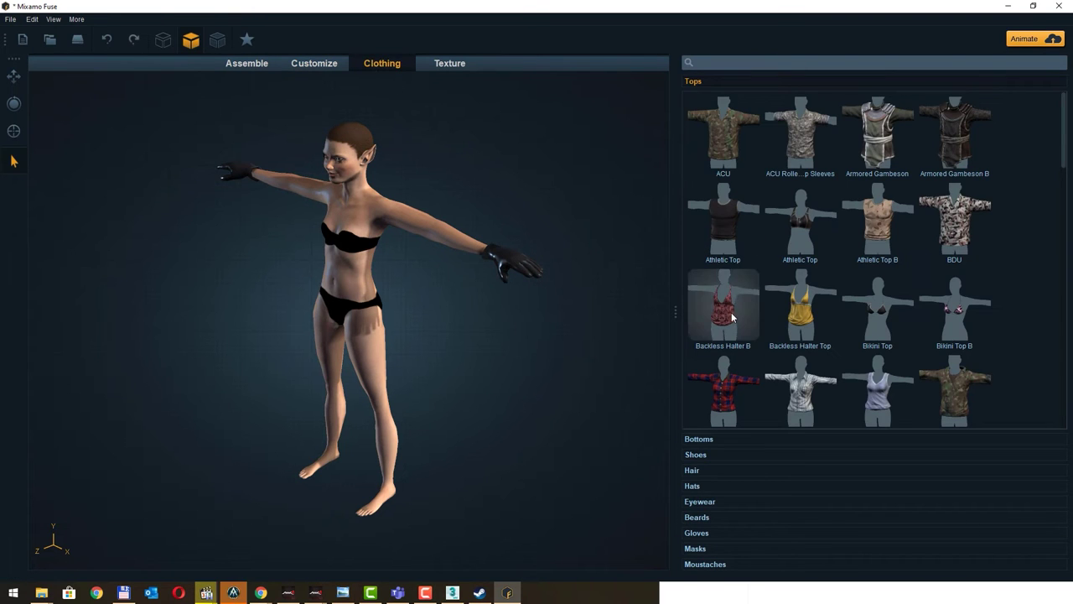
Step: Dress the character in the ACU camouflage shirt and knee-length plaid shorts
click(789, 312)
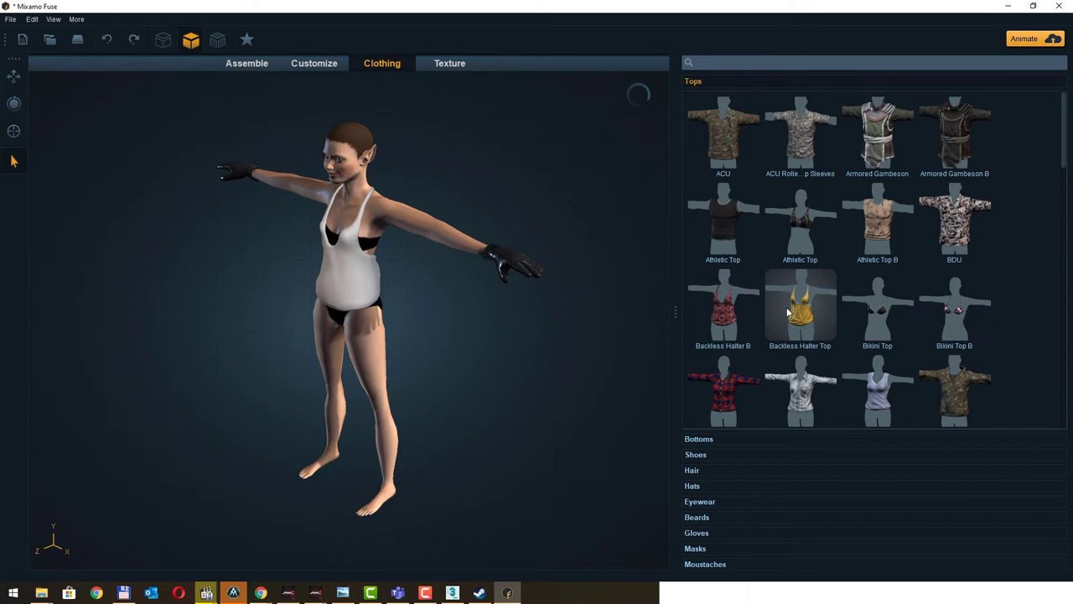
click(725, 145)
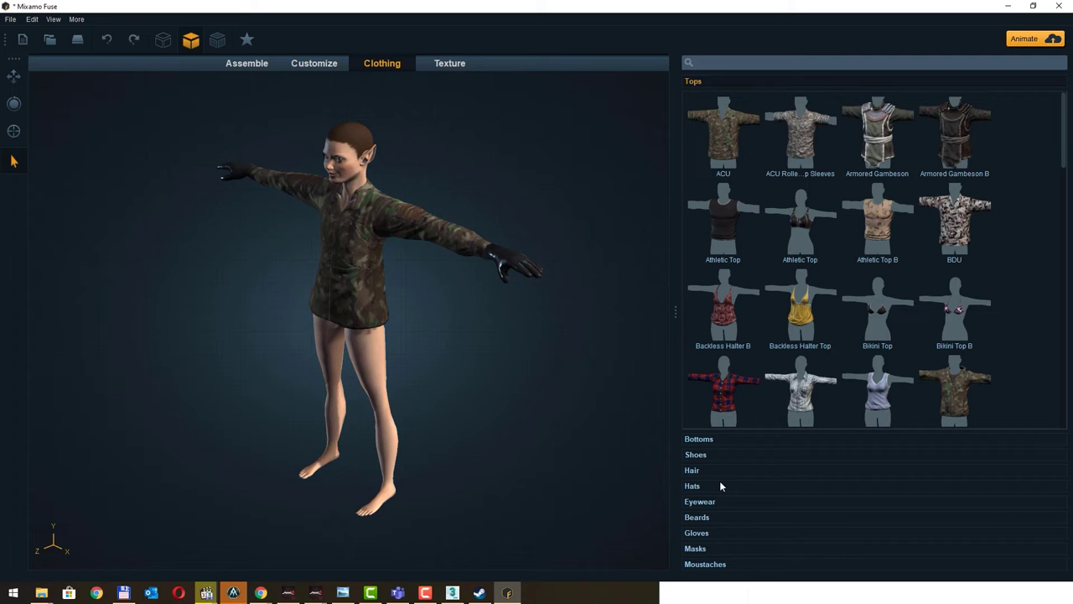
click(699, 439)
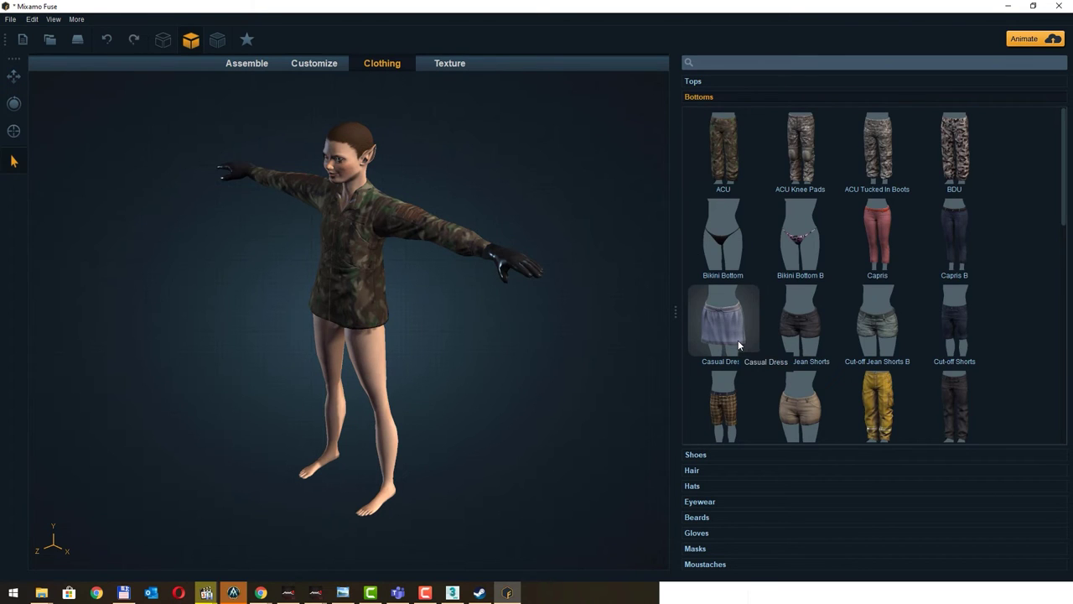
click(800, 413)
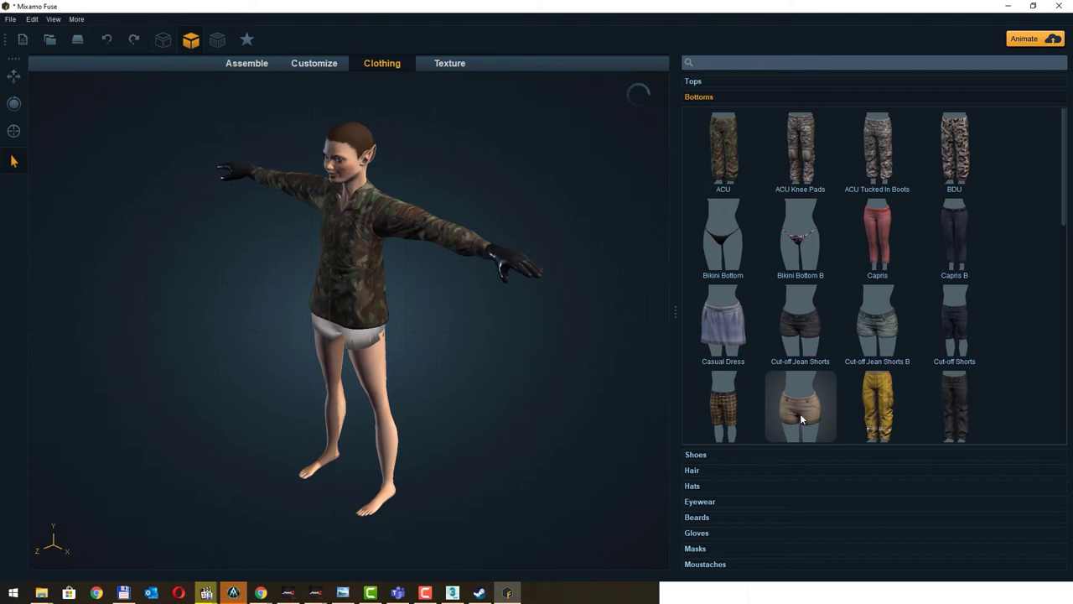
click(728, 404)
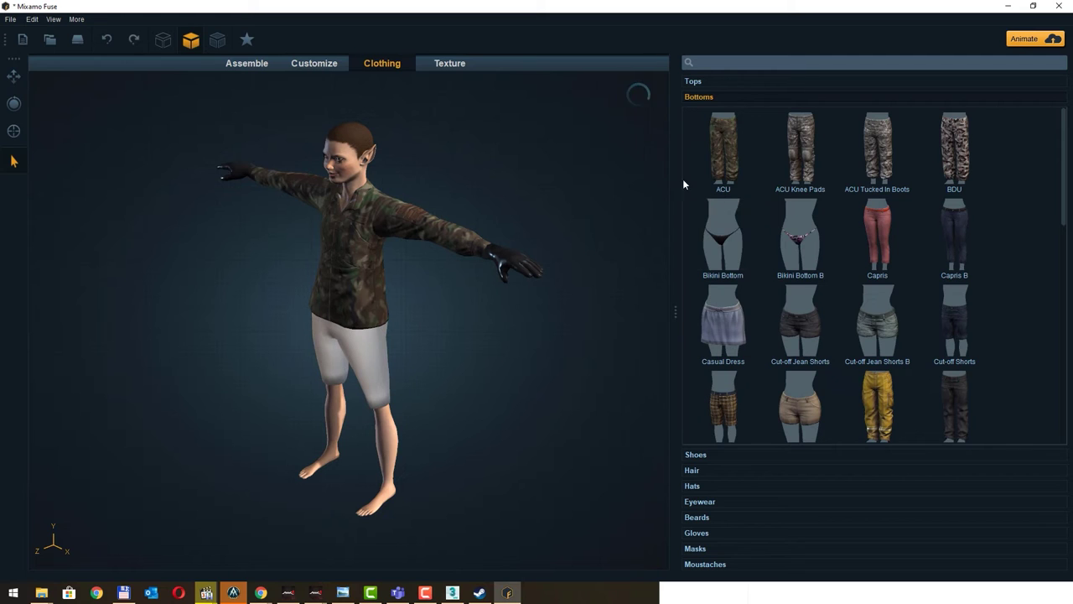
Step: Give her the Alpha Braid Crown hairstyle
click(728, 471)
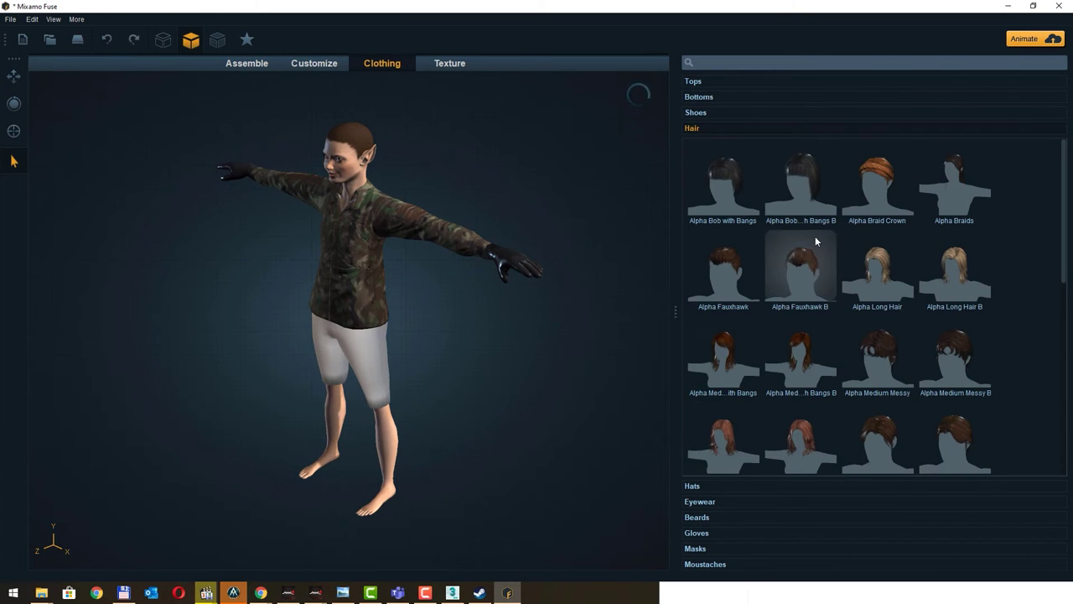
click(883, 186)
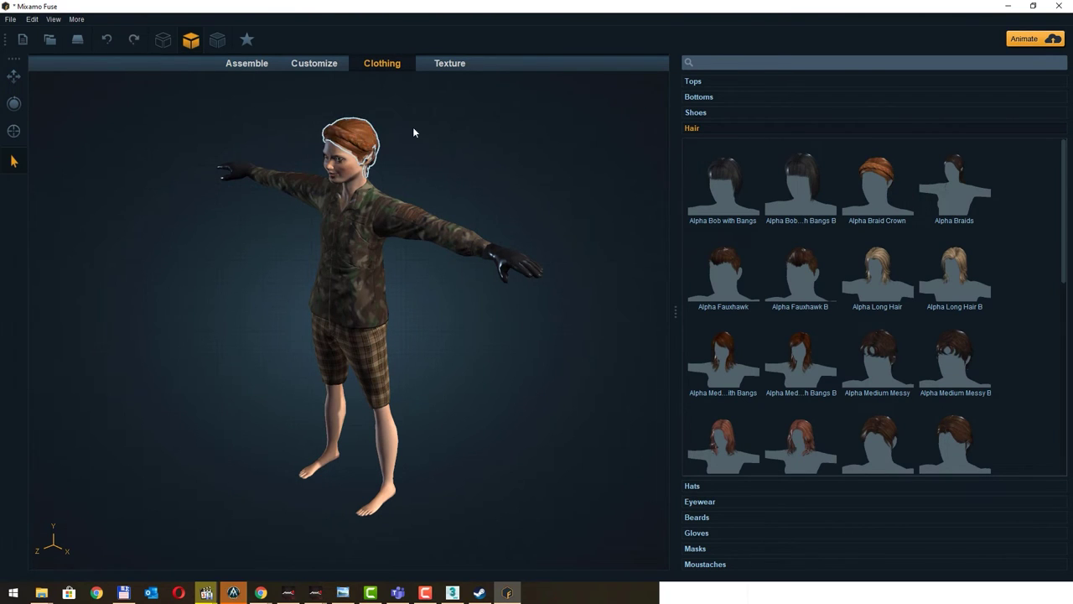
scroll(858, 387, down, 1)
scroll(856, 381, down, 4)
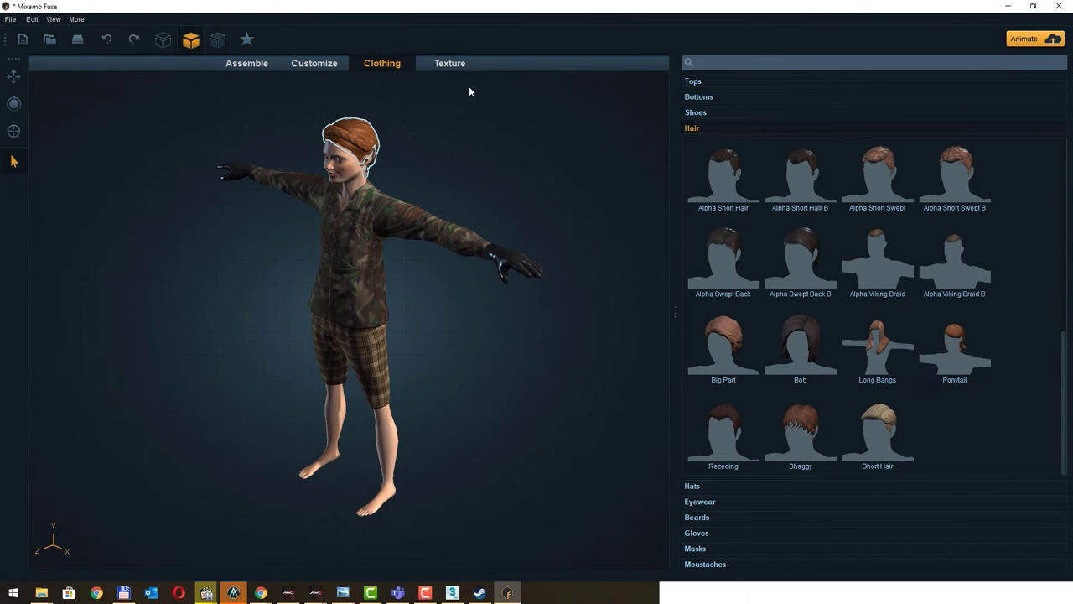
Step: In the Texture tab, recolour the braid crown hair teal (RGB 52, 90, 98)
click(455, 64)
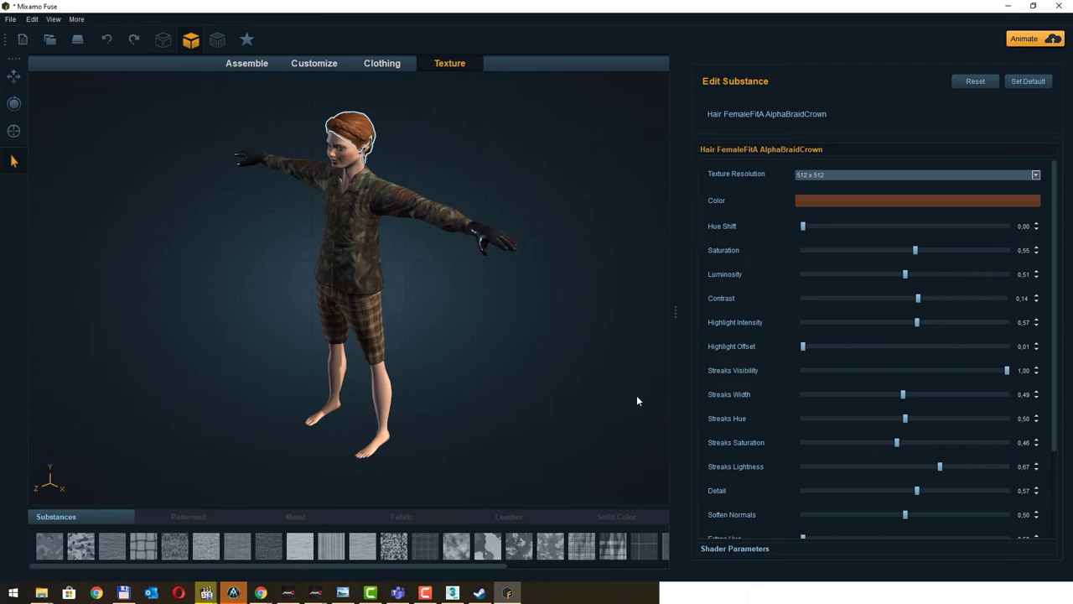
click(884, 203)
drag(645, 232, 591, 264)
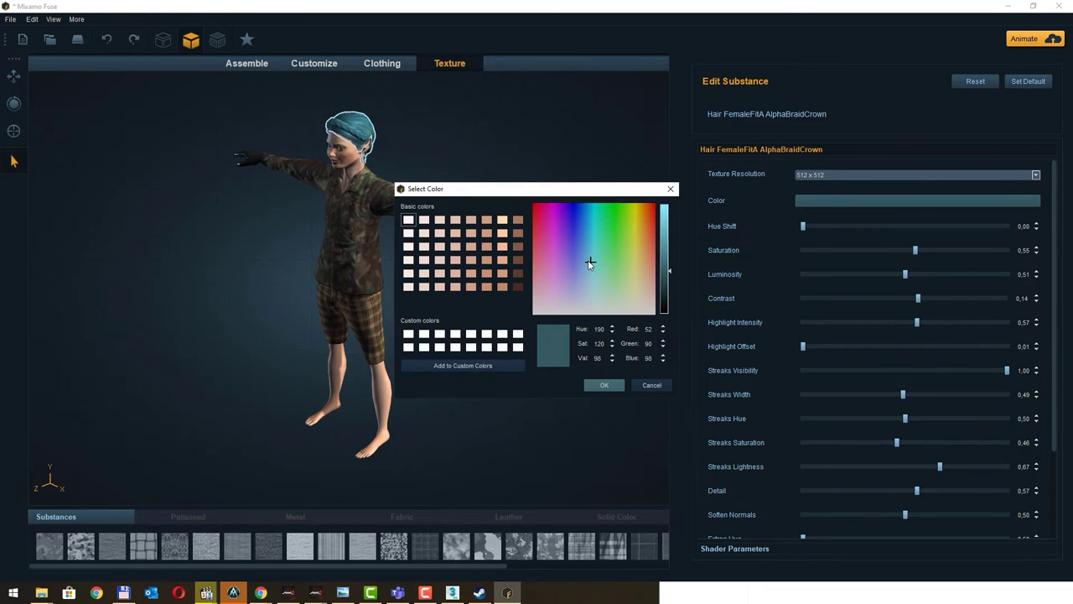
click(607, 386)
click(366, 242)
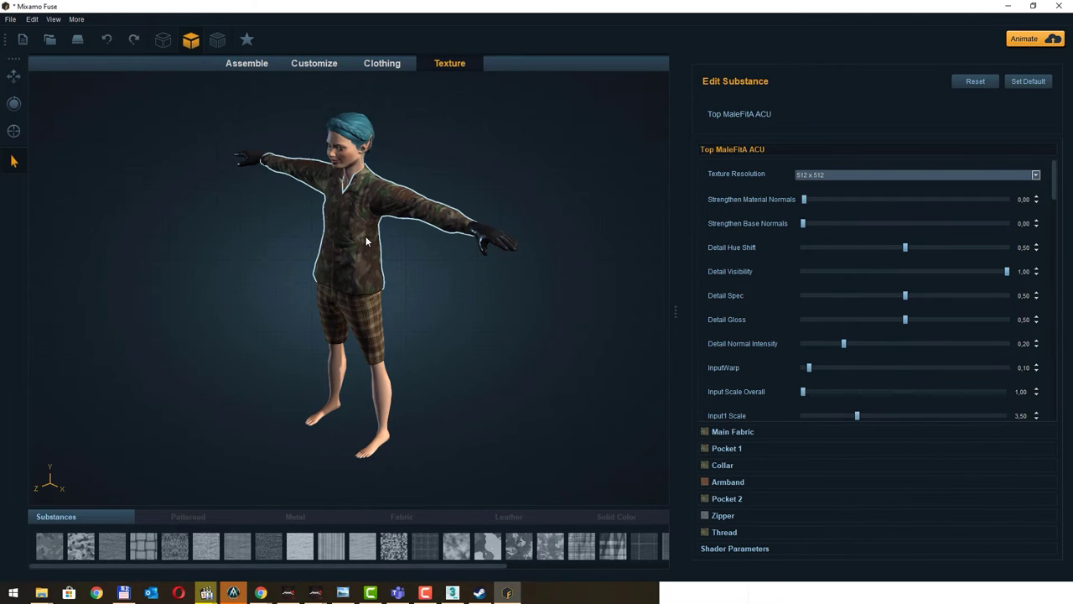
Step: Set the shirt armband to Pattern 2,00, Hue Shift 0,20, Saturation 0,60, Luminosity 0,09
click(1037, 175)
click(1037, 176)
click(726, 448)
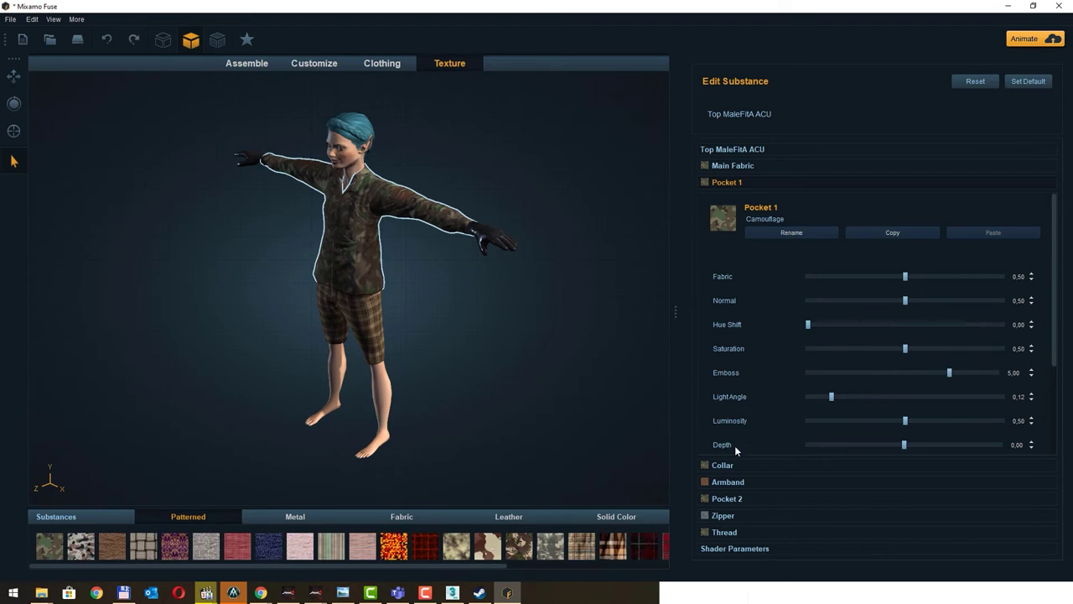
click(719, 484)
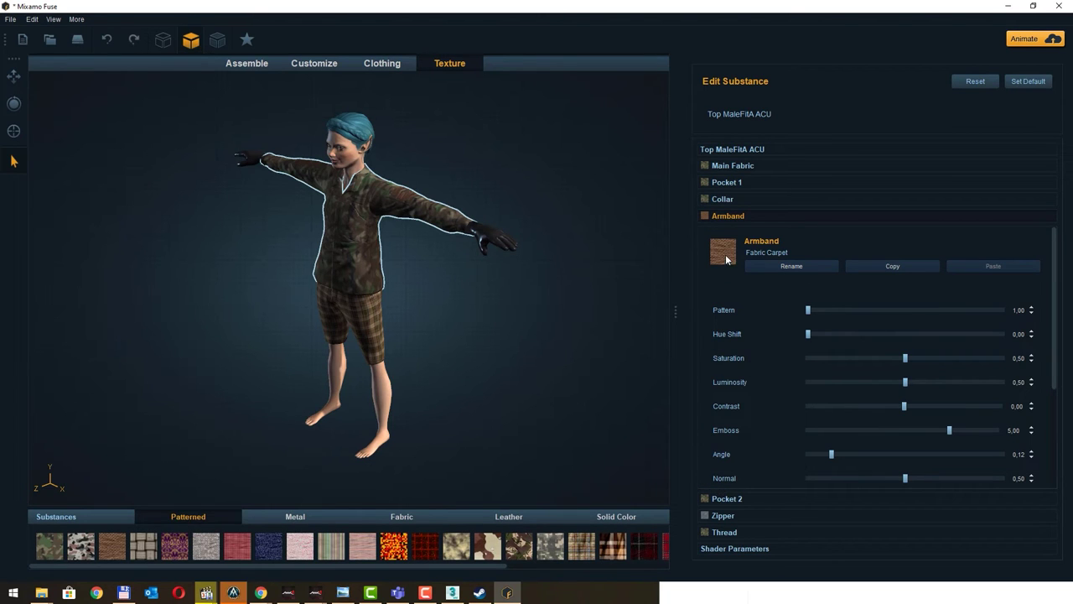
drag(809, 310, 936, 306)
click(843, 335)
click(930, 358)
drag(902, 383, 823, 384)
Step: Browse the metal, fabric, leather and solid colour material presets for the shirt
scroll(633, 361, down, 2)
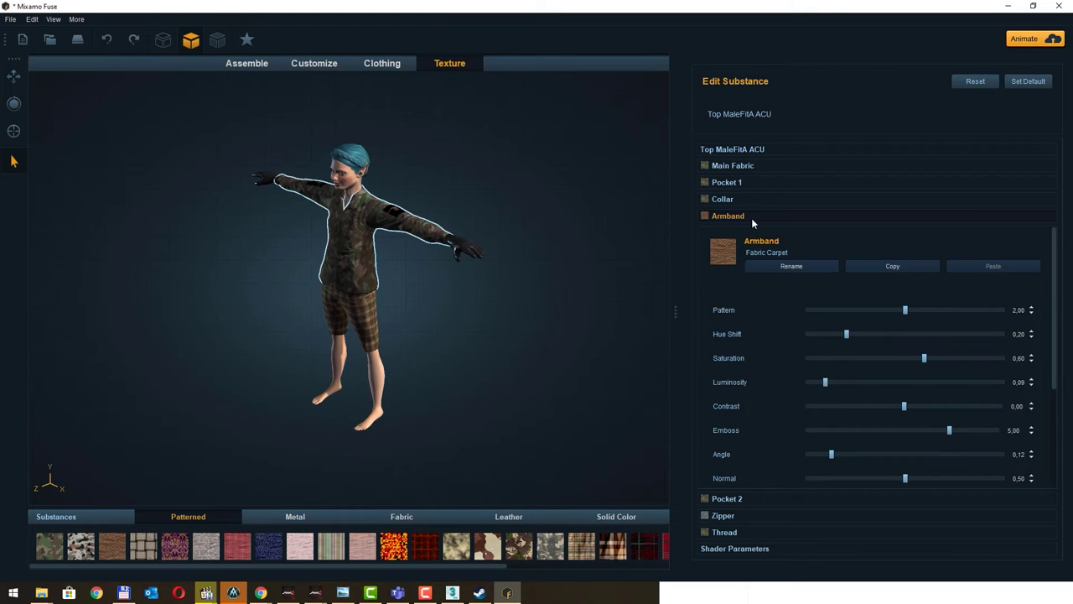
drag(435, 326, 509, 319)
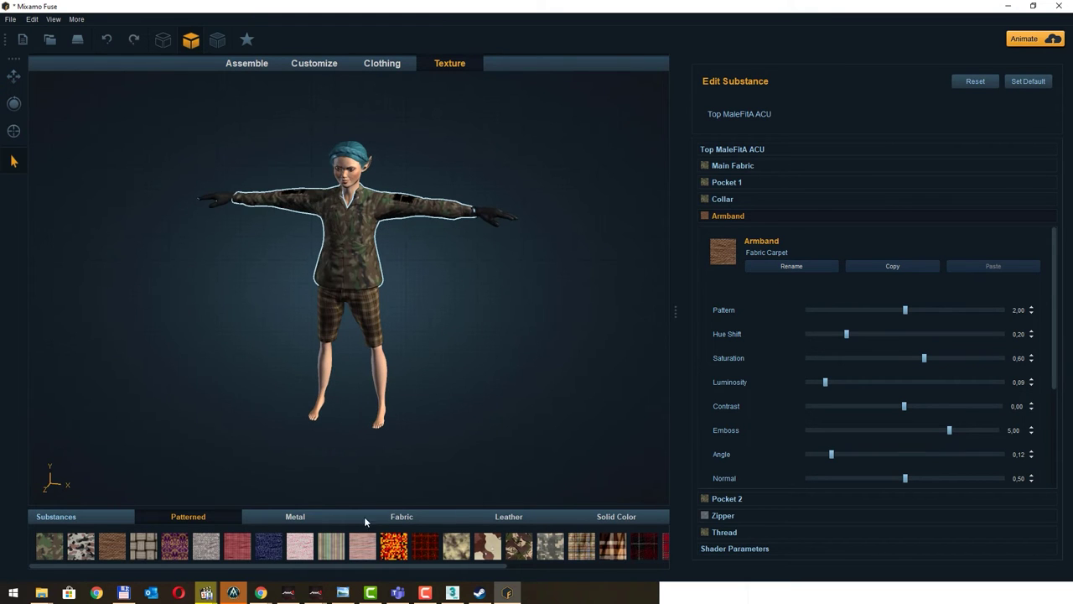
click(295, 518)
click(402, 516)
click(509, 517)
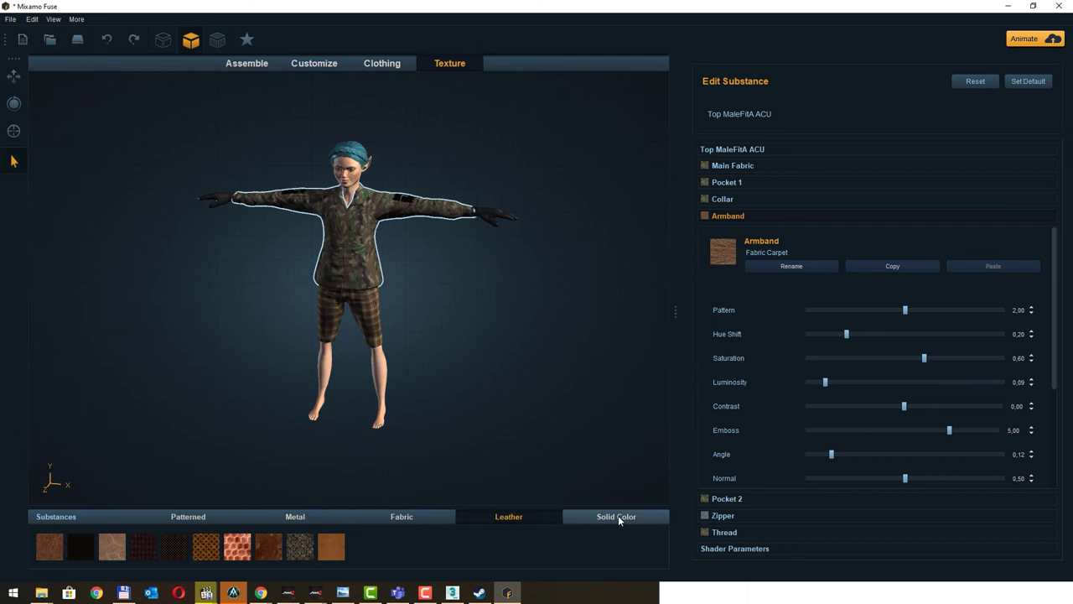
click(617, 517)
mouse_move(454, 318)
mouse_down()
mouse_move(417, 315)
mouse_move(447, 314)
mouse_up()
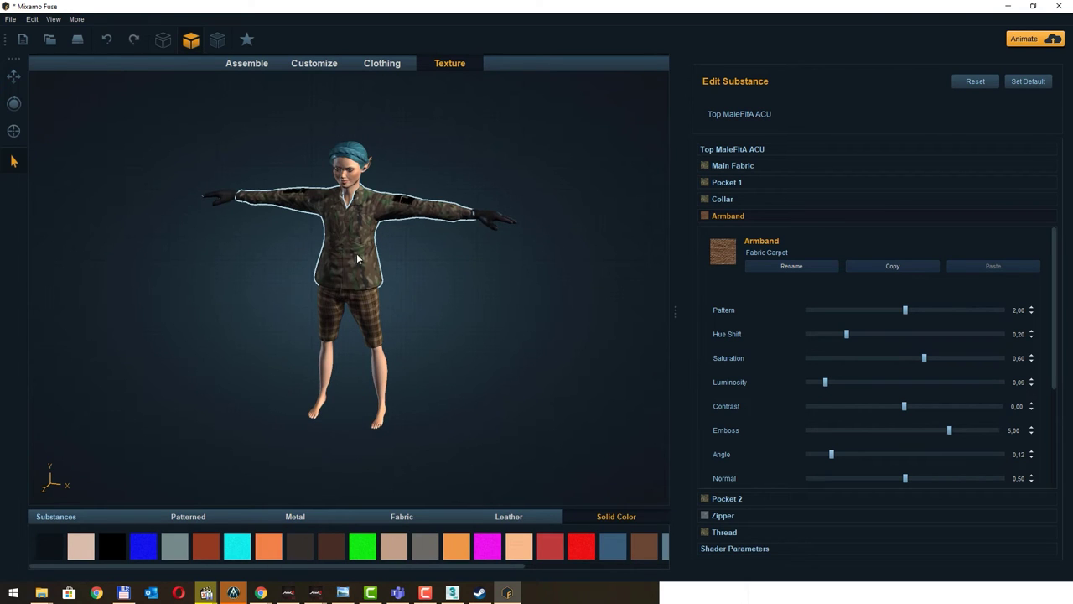
Step: Switch between the body skin and the shirt, scrolling through the shirt's material settings
scroll(322, 115, up, 2)
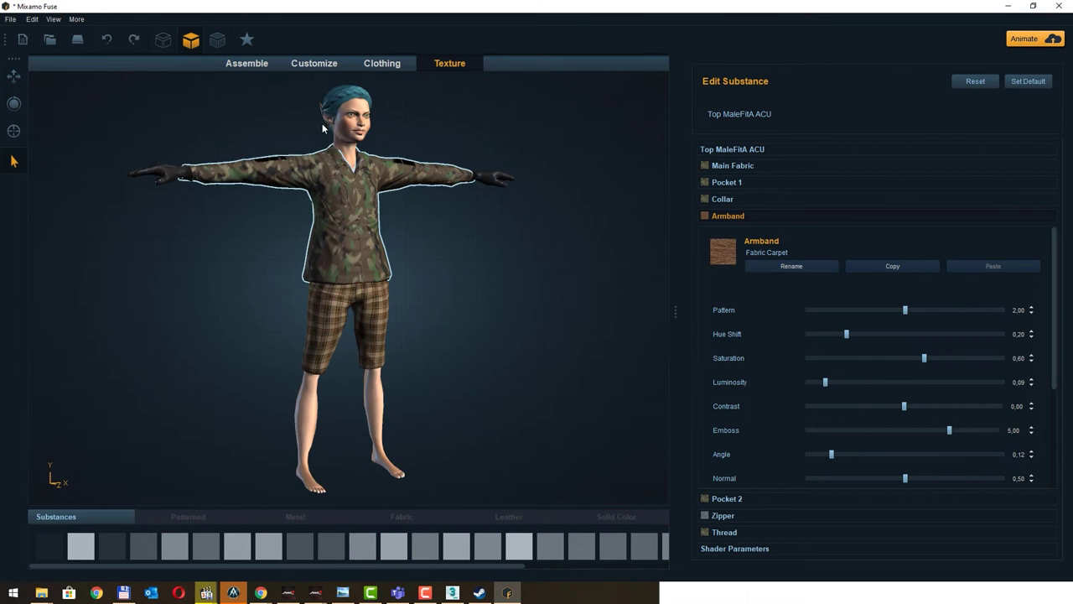
click(370, 129)
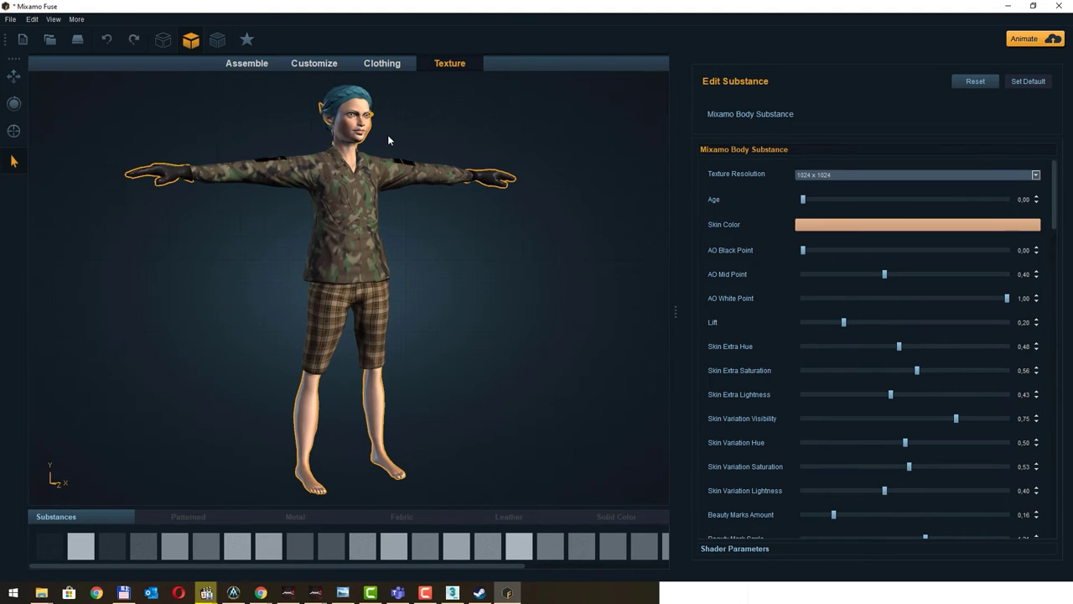
scroll(312, 108, up, 2)
click(327, 118)
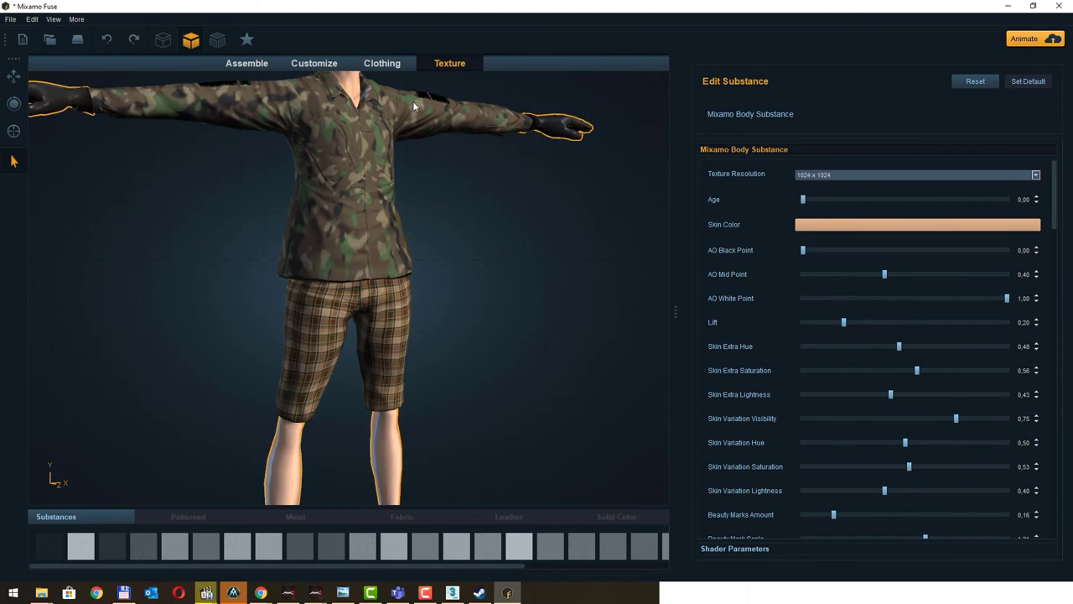
scroll(436, 218, down, 2)
scroll(319, 159, up, 2)
scroll(378, 203, up, 1)
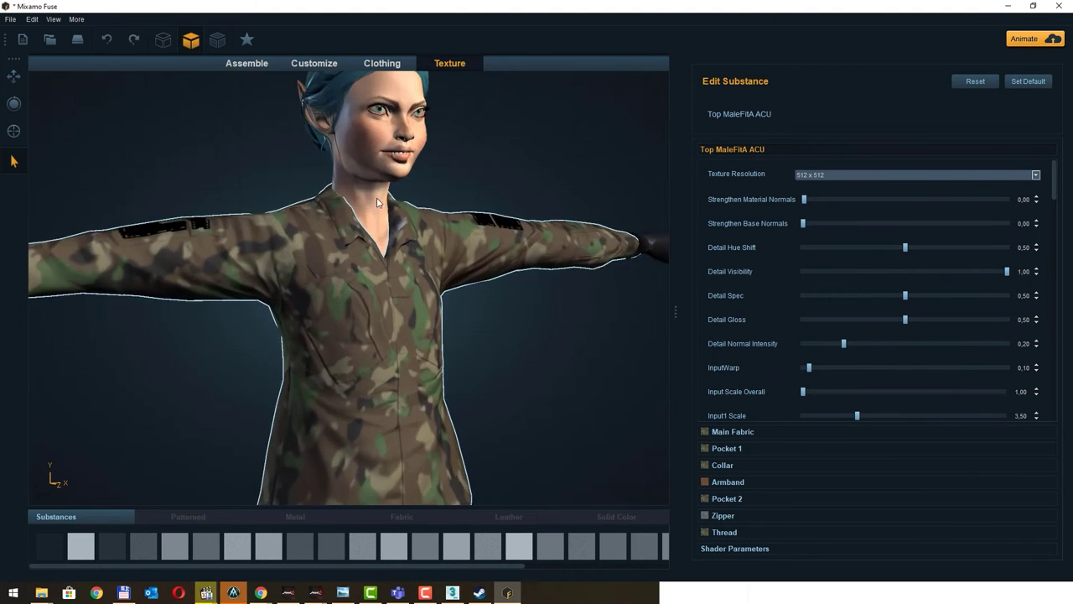
scroll(486, 257, down, 2)
scroll(405, 212, up, 2)
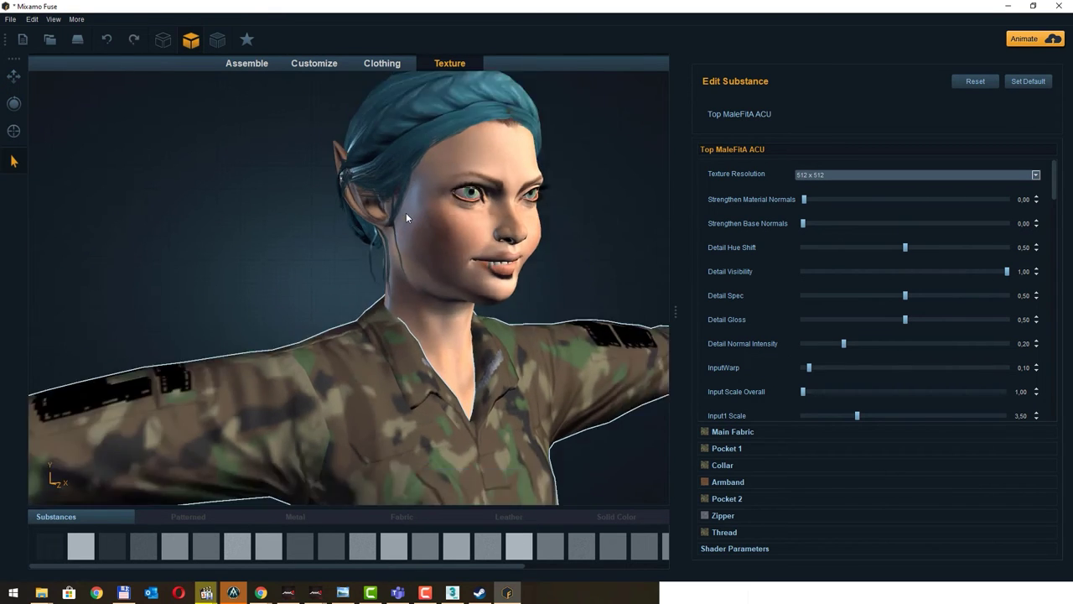
scroll(406, 212, down, 3)
scroll(399, 239, up, 2)
scroll(392, 261, down, 2)
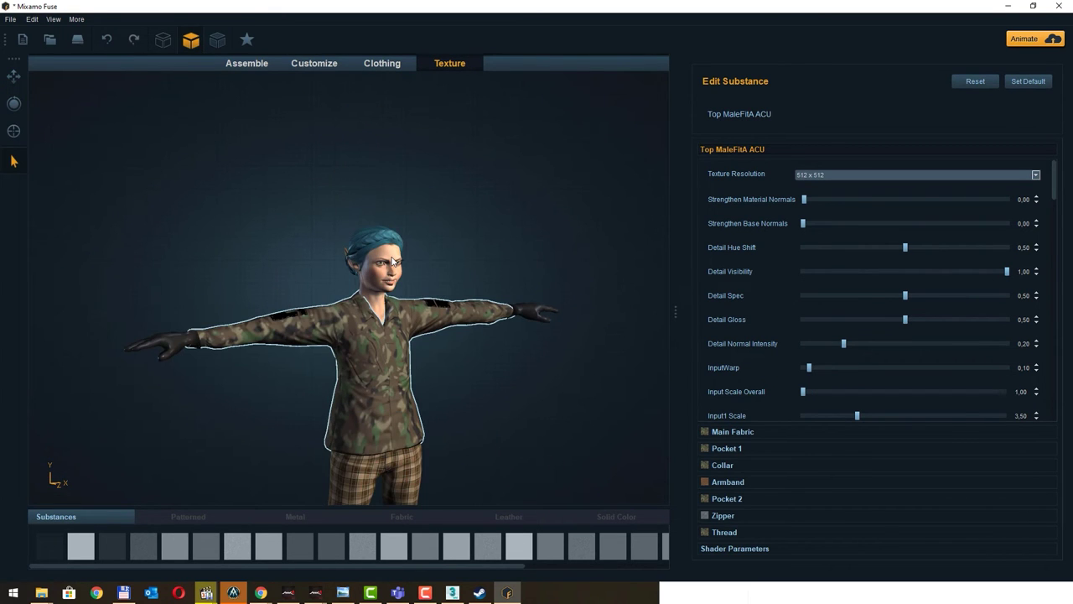
scroll(419, 268, down, 2)
scroll(474, 318, down, 1)
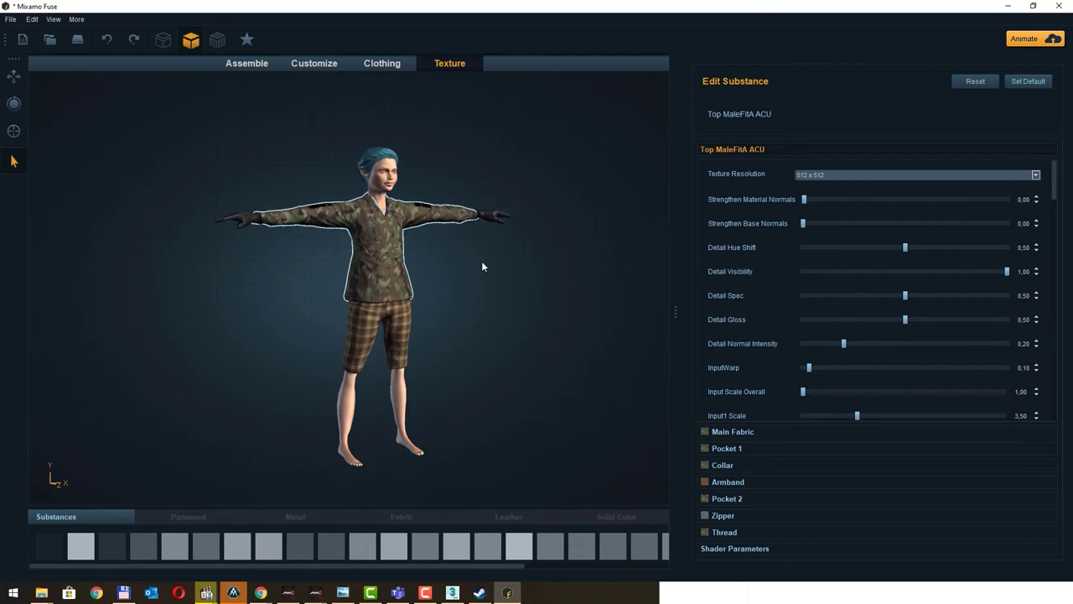
Step: Export the character as OBJ file 'perc 3D' into the desktop 1x folder
click(11, 19)
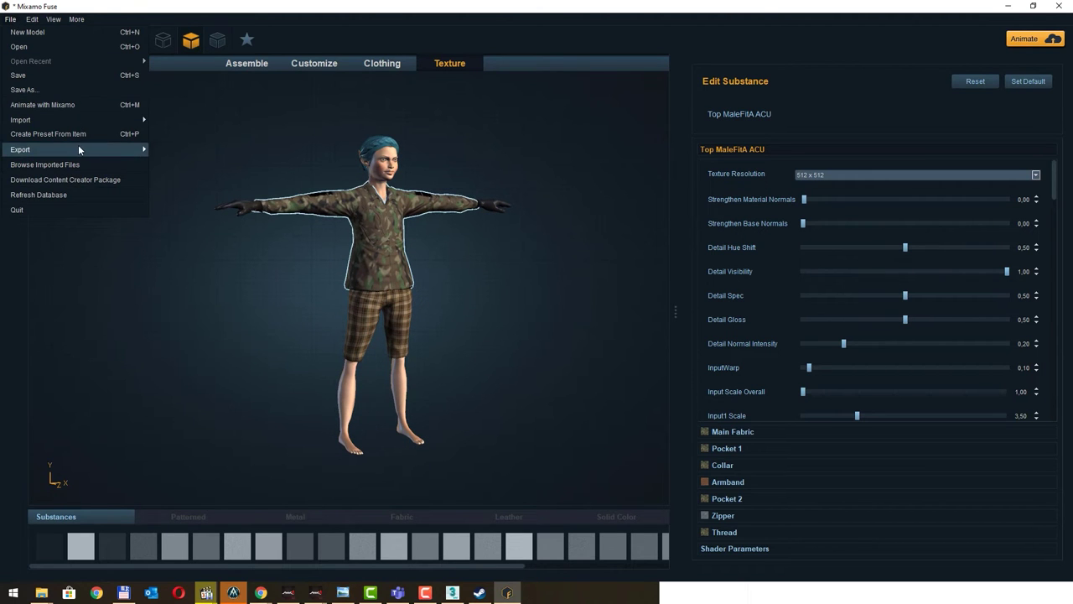
mouse_move(21, 150)
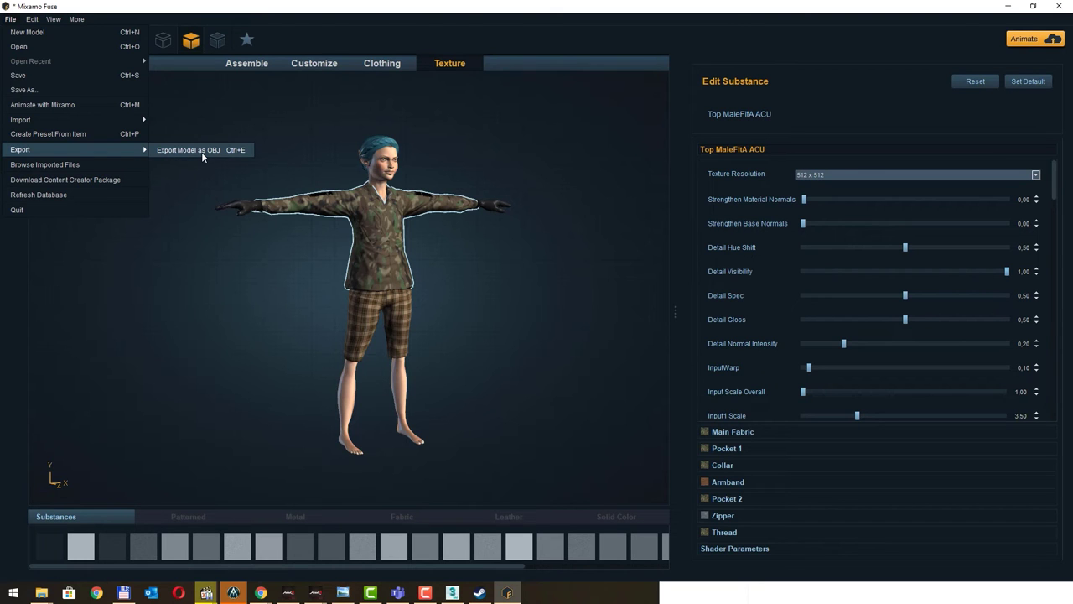
click(201, 152)
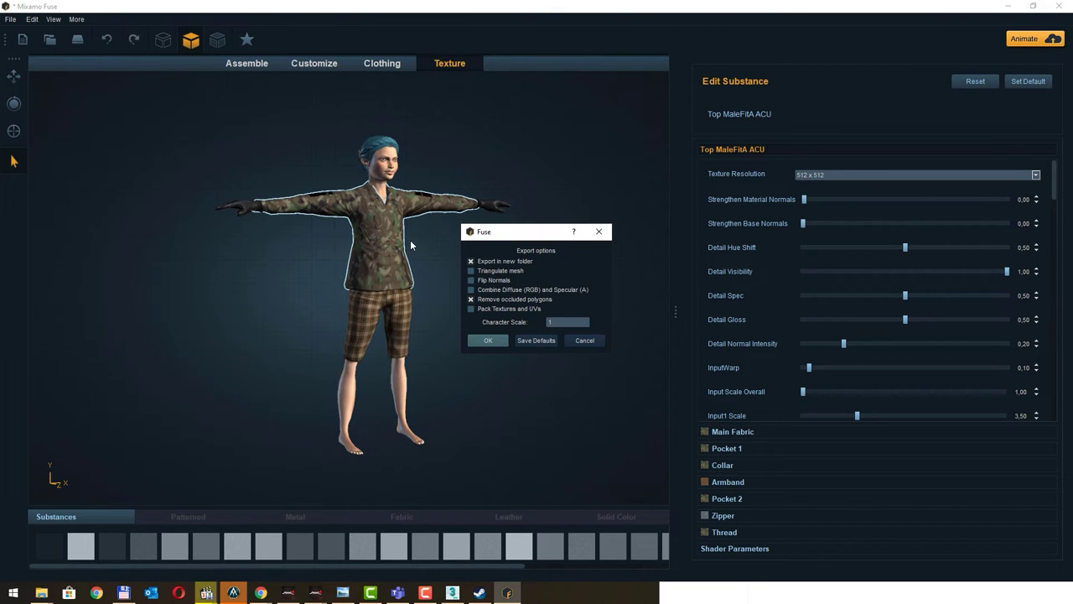
drag(516, 235, 544, 207)
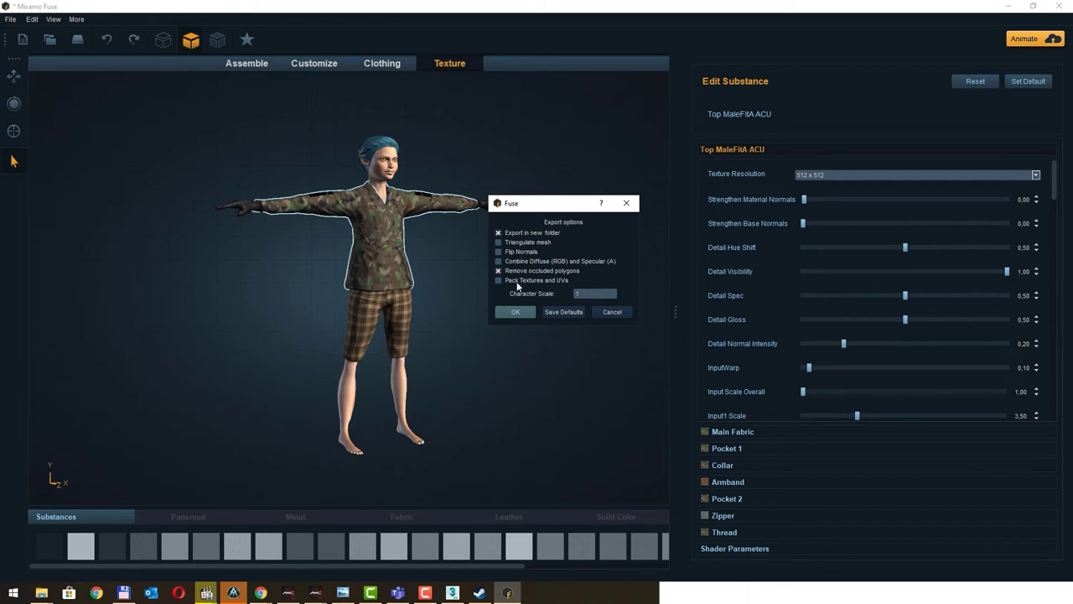
click(516, 313)
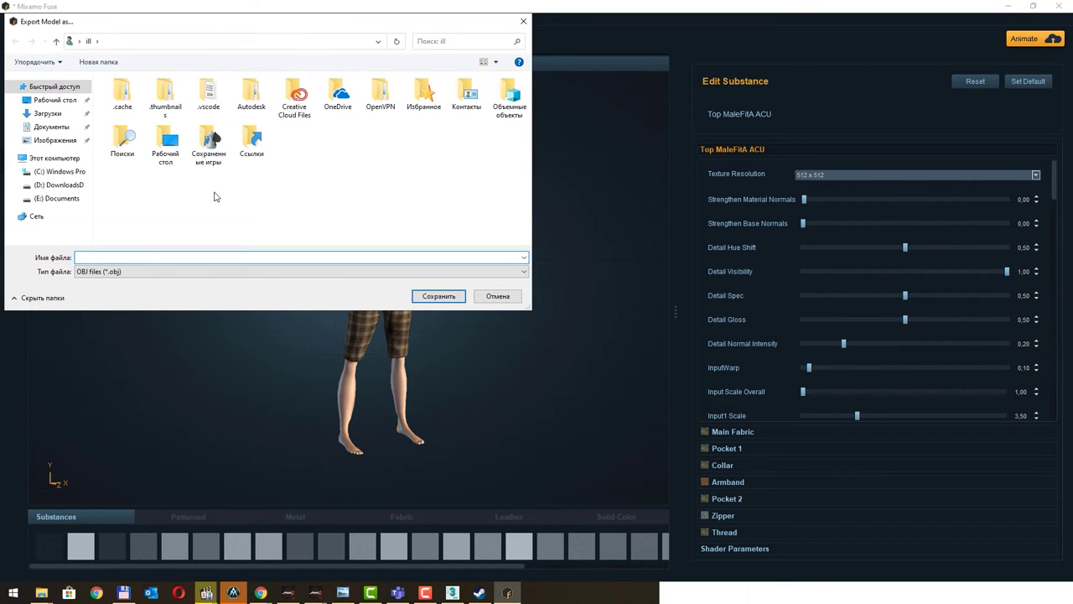
click(47, 114)
click(52, 102)
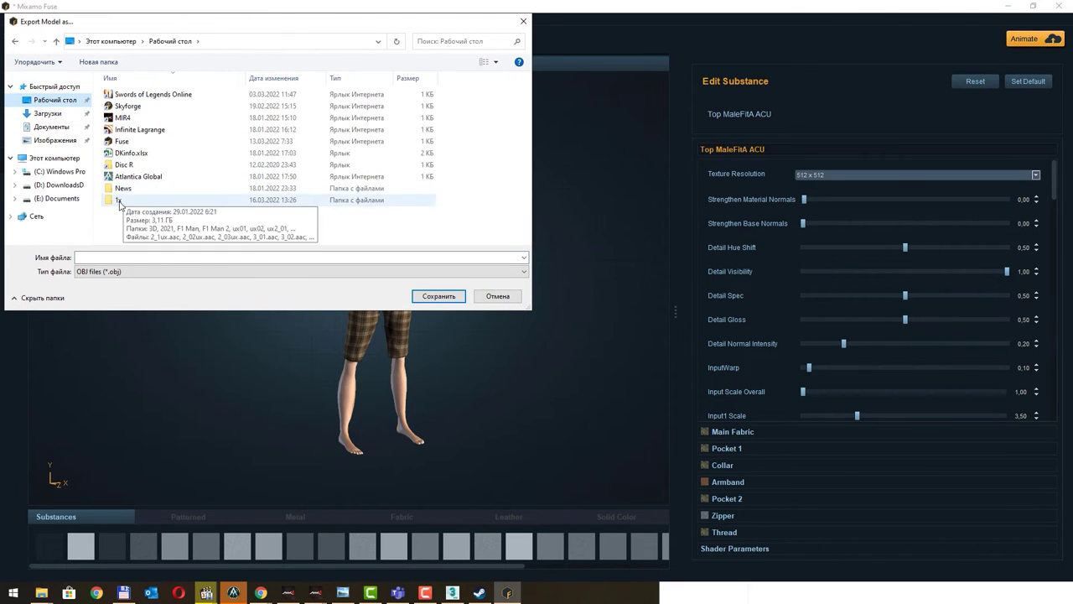
double_click(126, 197)
text(perc 3)
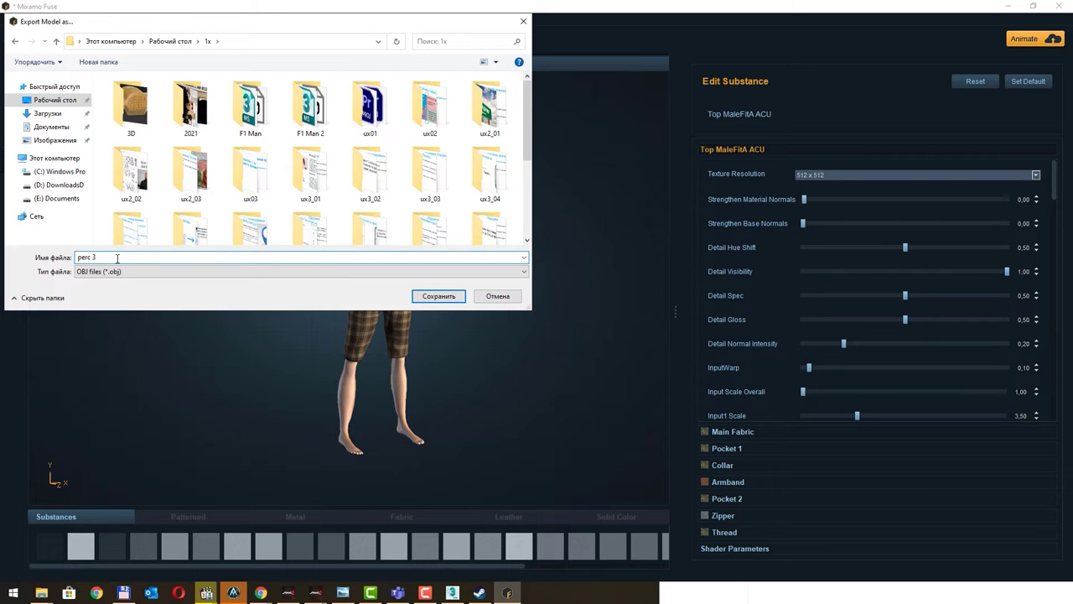
text(D Fuse)
key(Return)
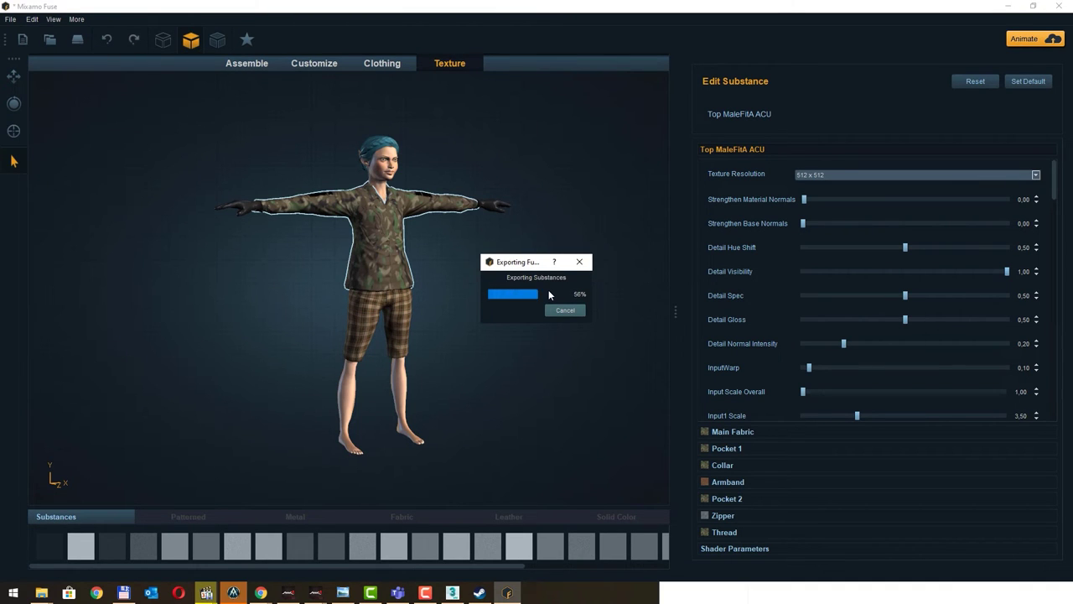
Step: Minimize Fuse and the Steam library and bring 3ds Max to the front
click(1008, 6)
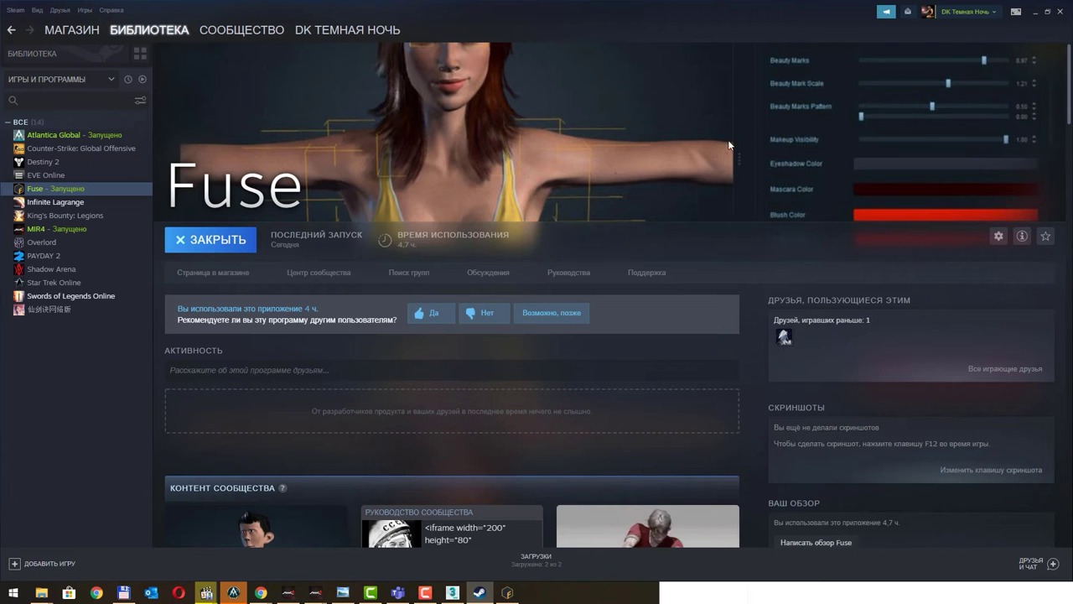
click(1035, 11)
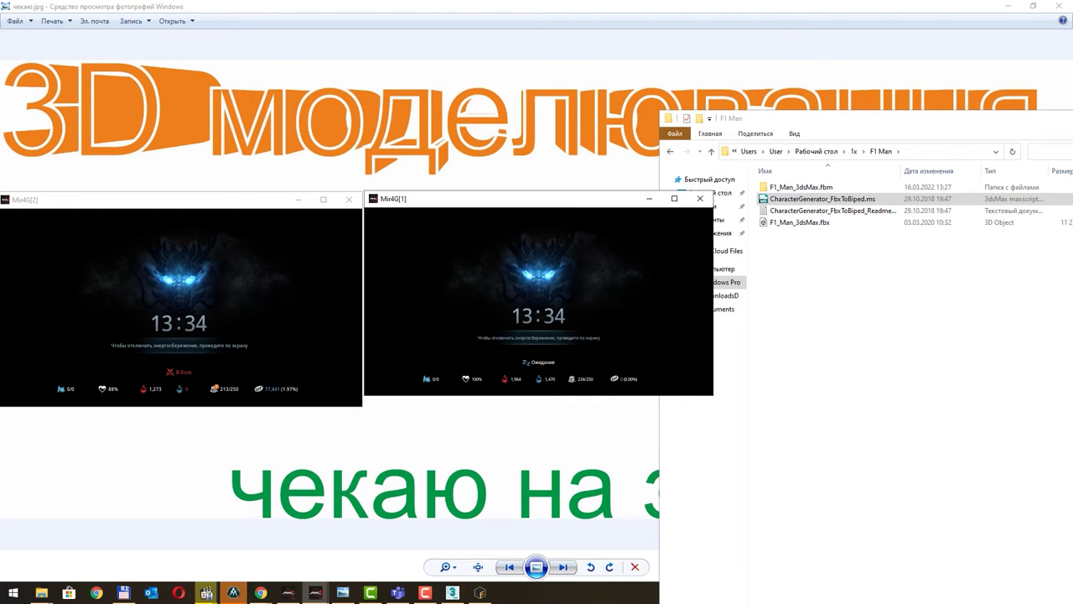
key(alt+Tab)
scroll(590, 366, down, 5)
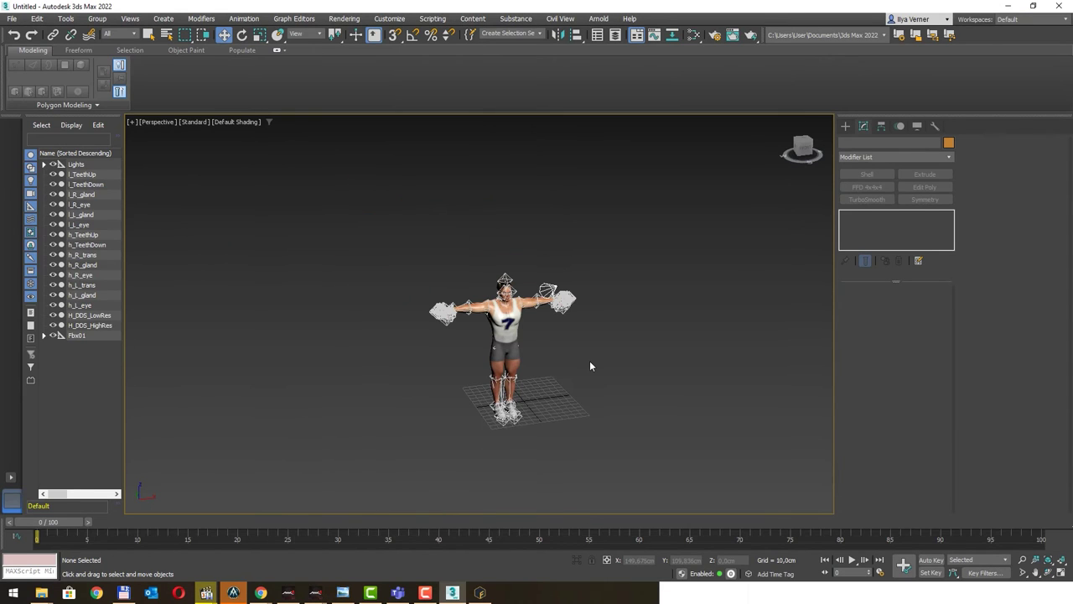
Step: Start a merge and browse to Desktop\1x, listing files of all types
click(12, 18)
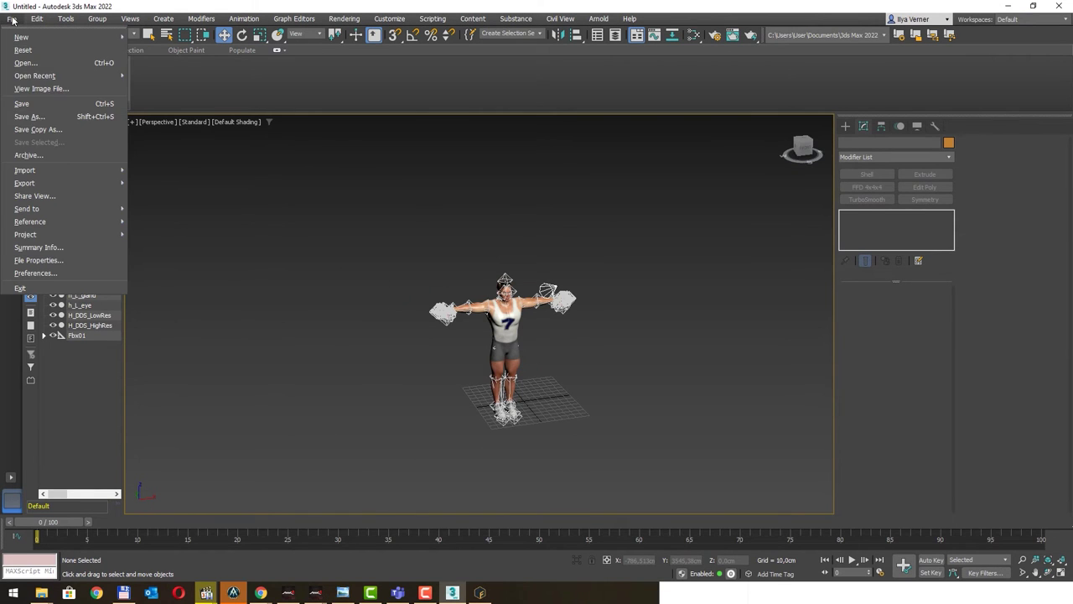
mouse_move(25, 171)
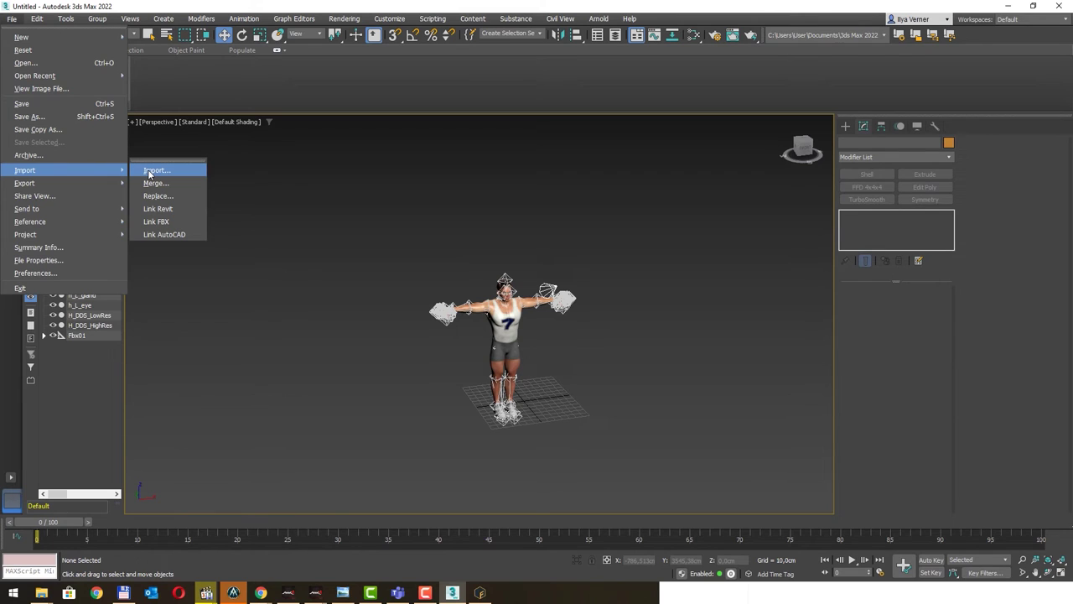
click(163, 186)
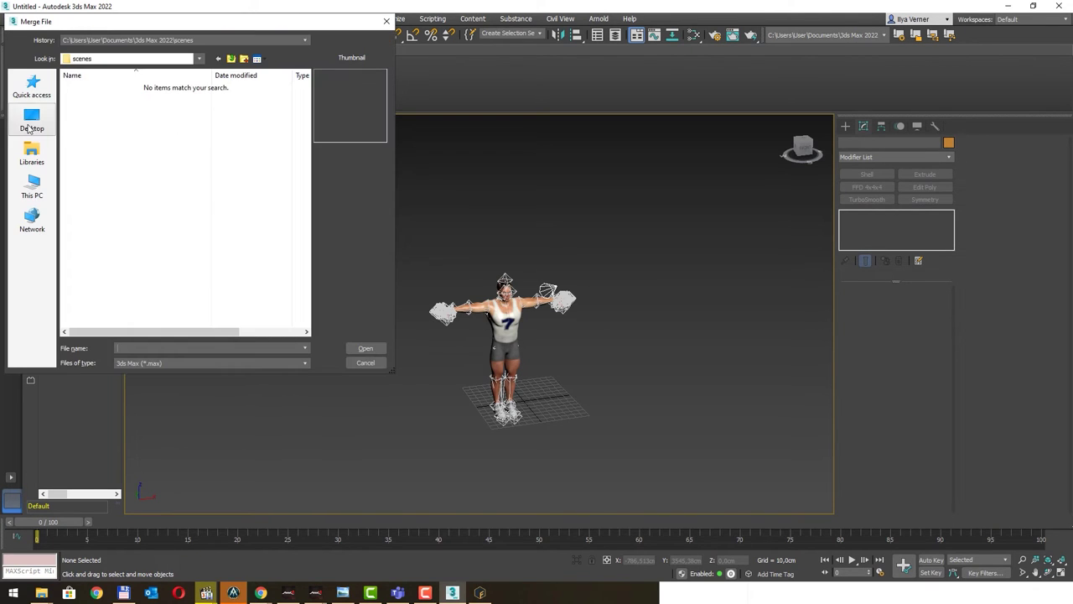
click(32, 121)
double_click(245, 151)
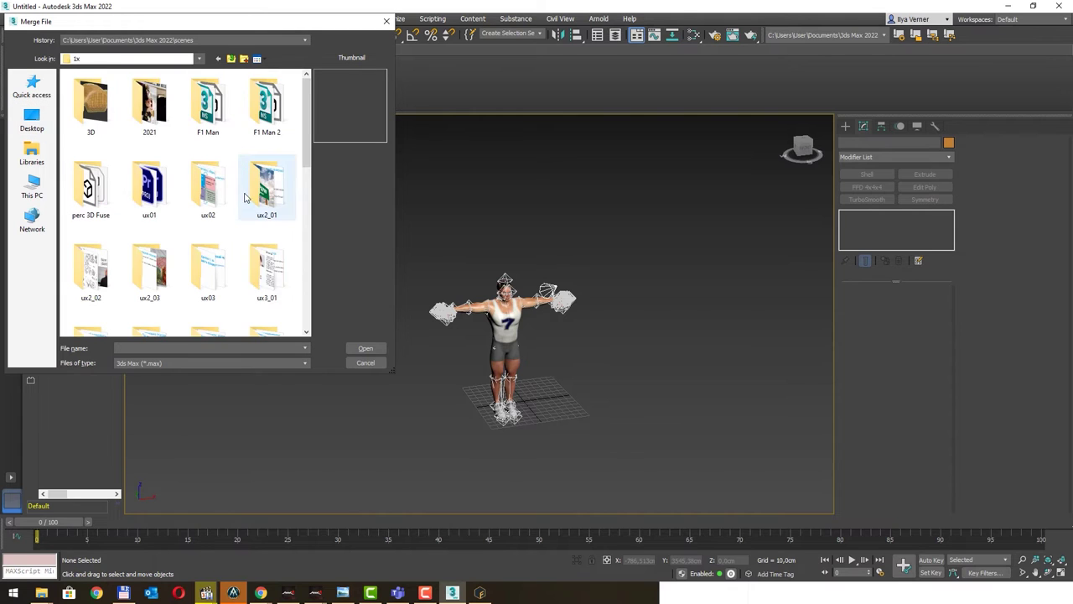
click(194, 363)
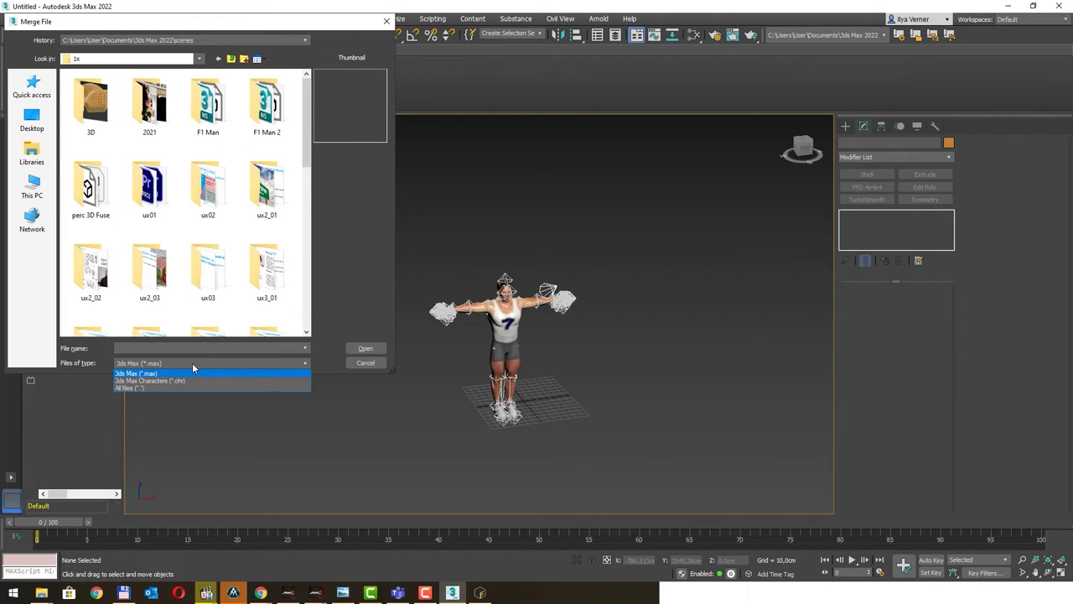
click(193, 365)
click(199, 345)
text(*.obj)
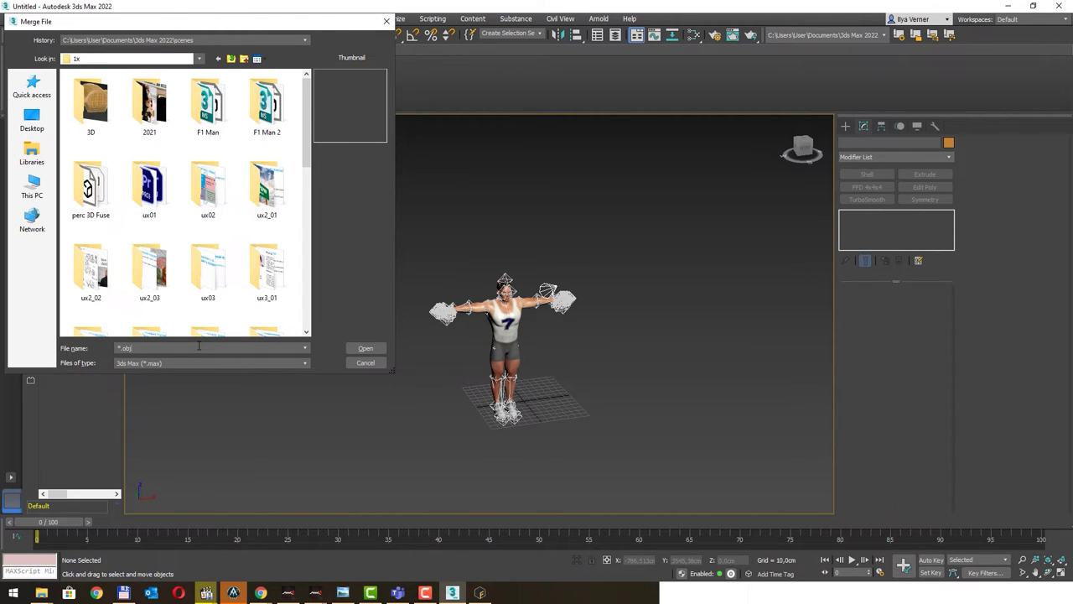
key(Return)
drag(307, 140, 317, 311)
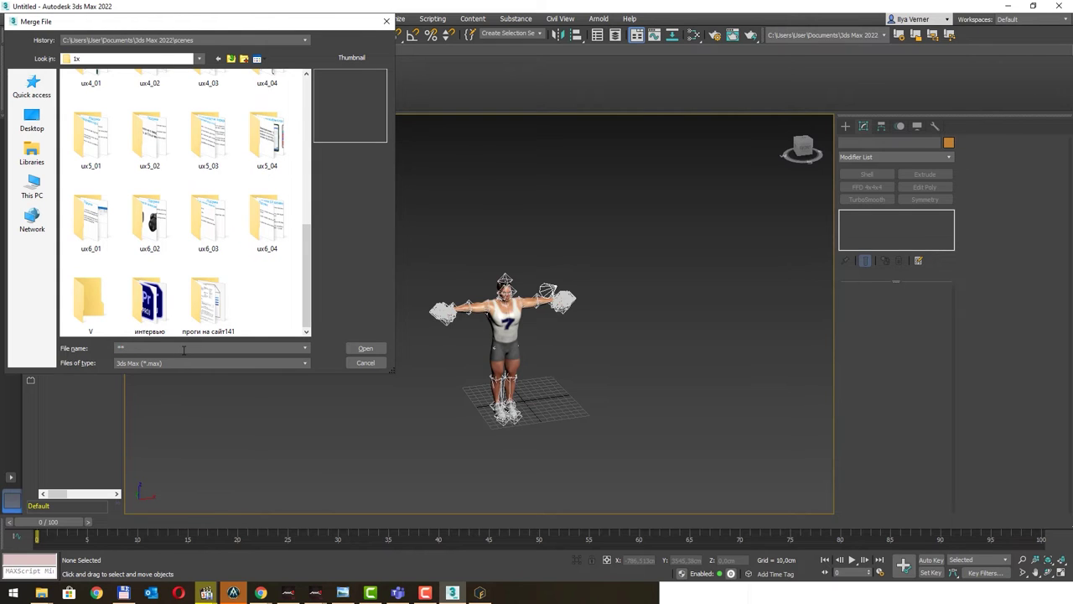
key(Return)
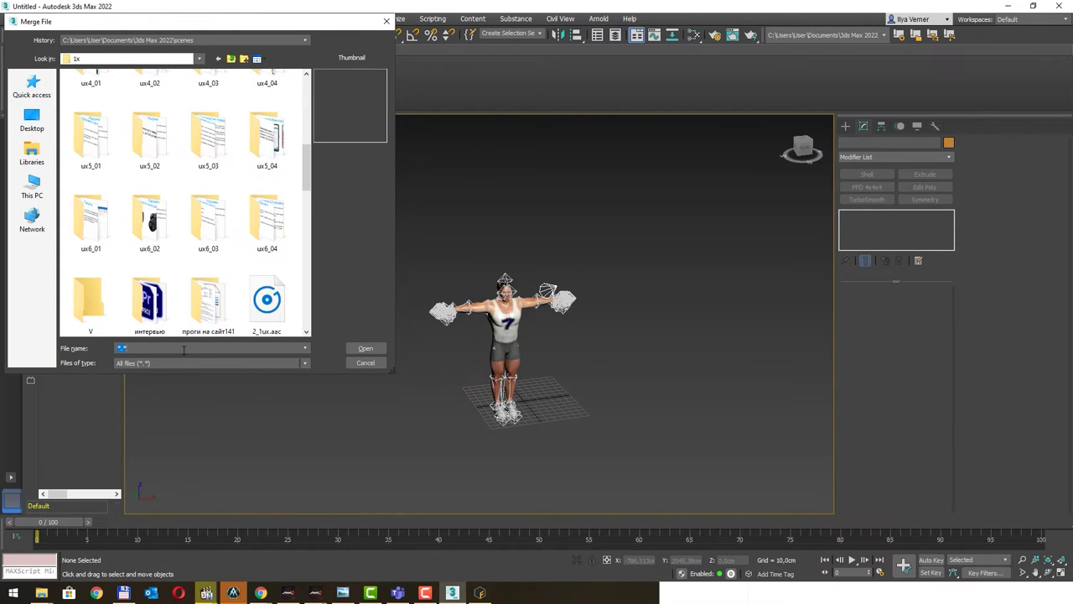
drag(307, 176, 307, 304)
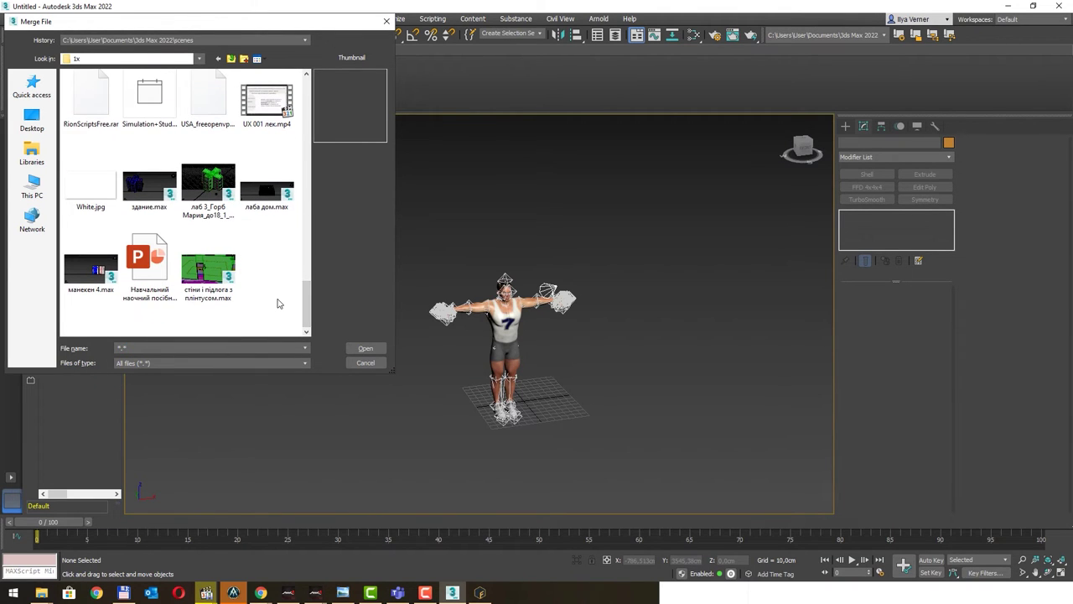
key(Home)
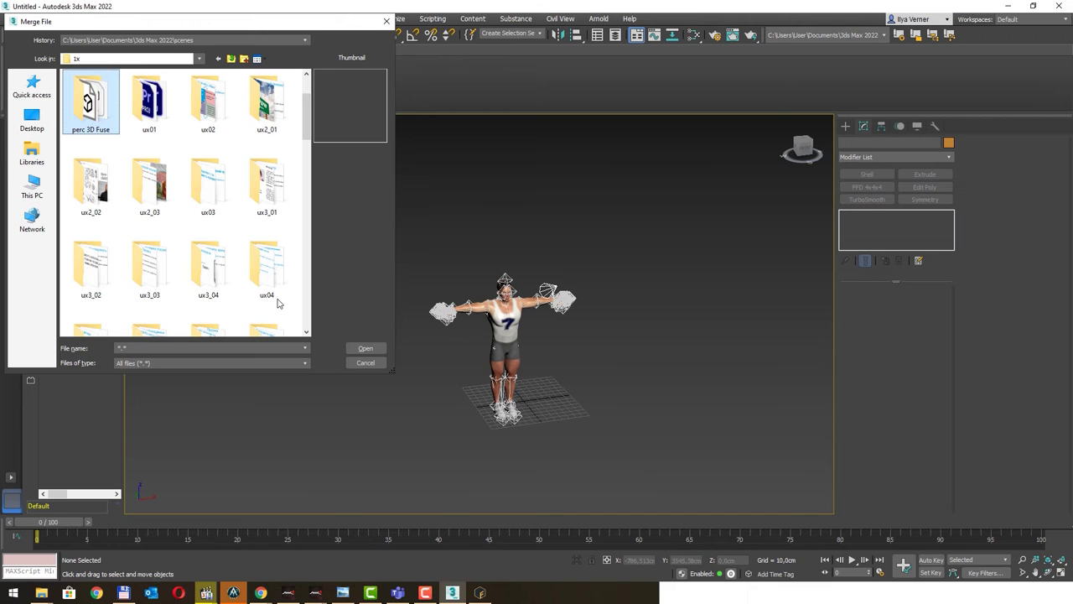
Step: Open perc 3D Fuse.obj from the perc 3D Fuse folder for import
double_click(79, 93)
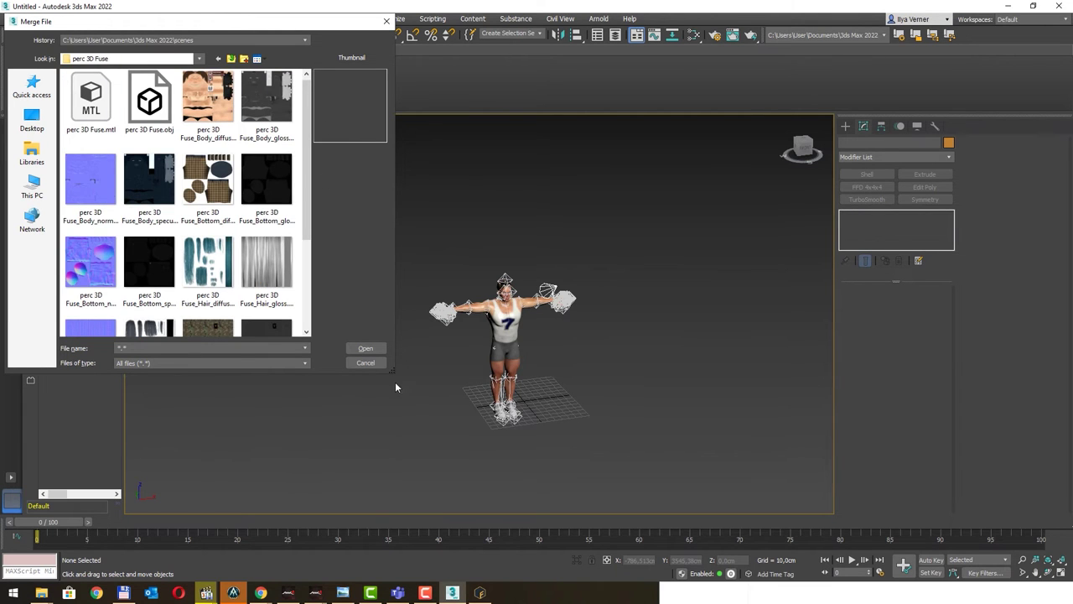
drag(395, 375, 589, 470)
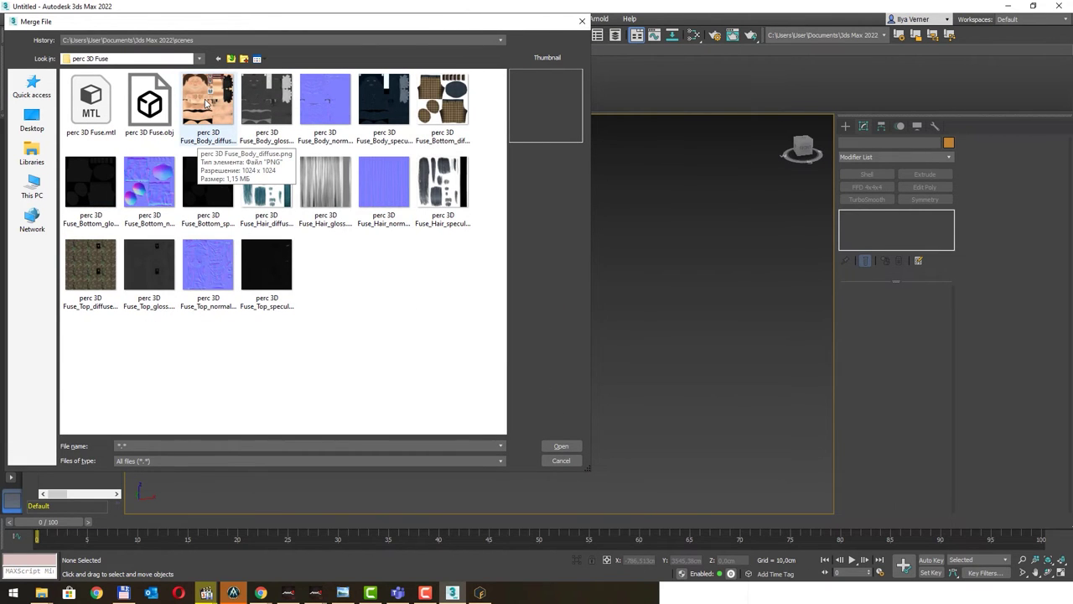
click(160, 116)
double_click(160, 116)
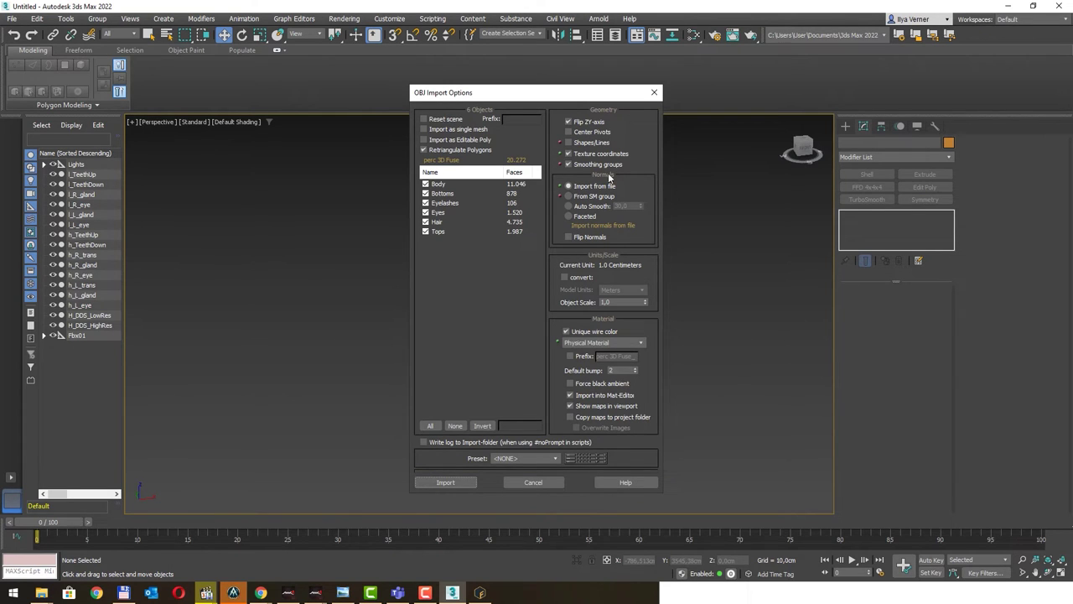
Step: Frame the imported camouflage character and move it to the right of the man
click(438, 484)
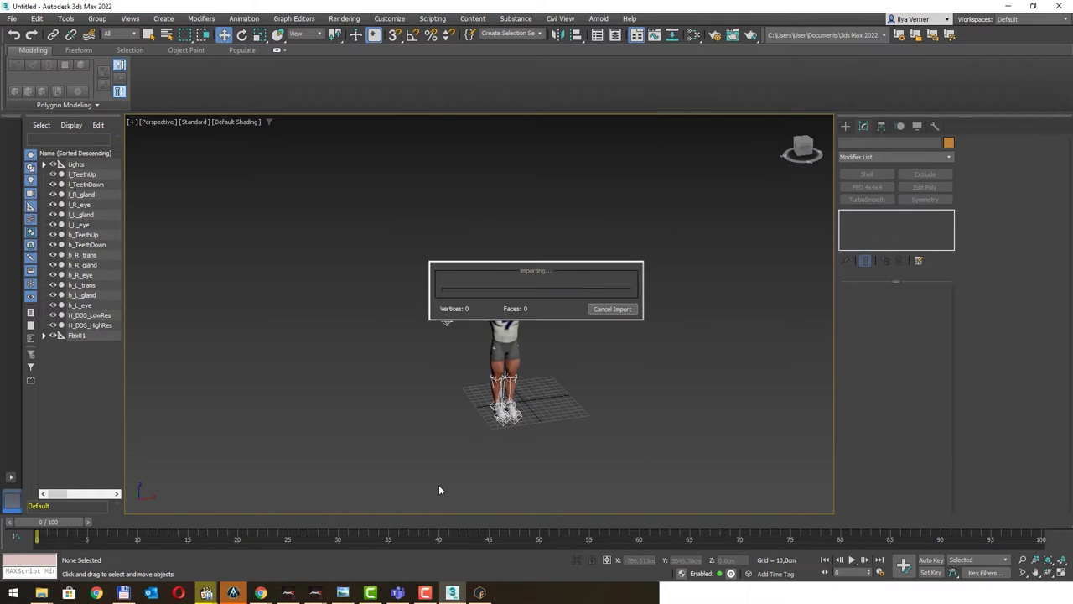
key(z)
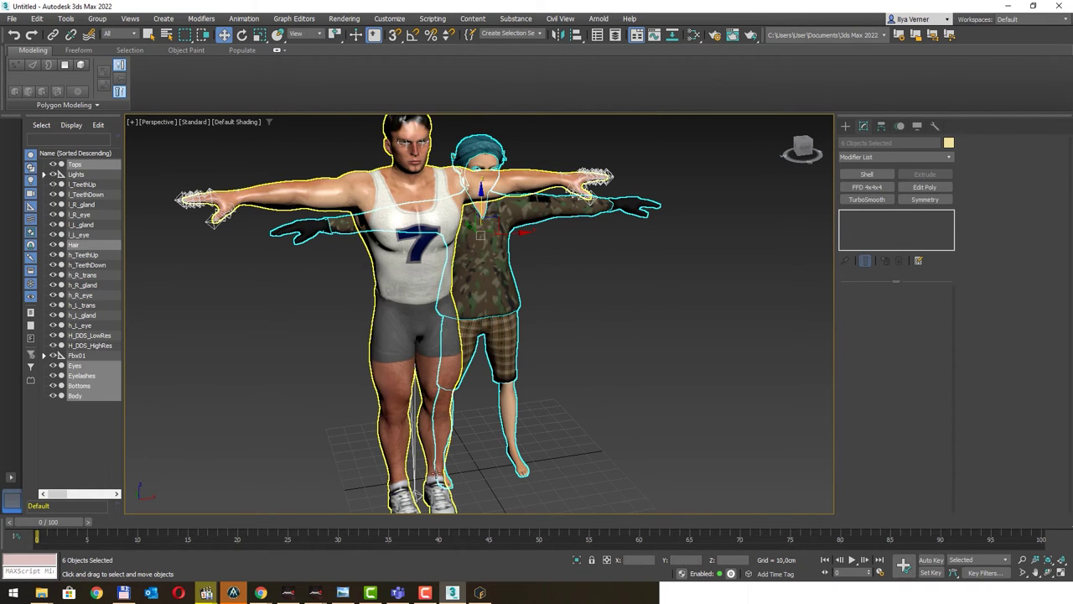
drag(520, 261, 705, 353)
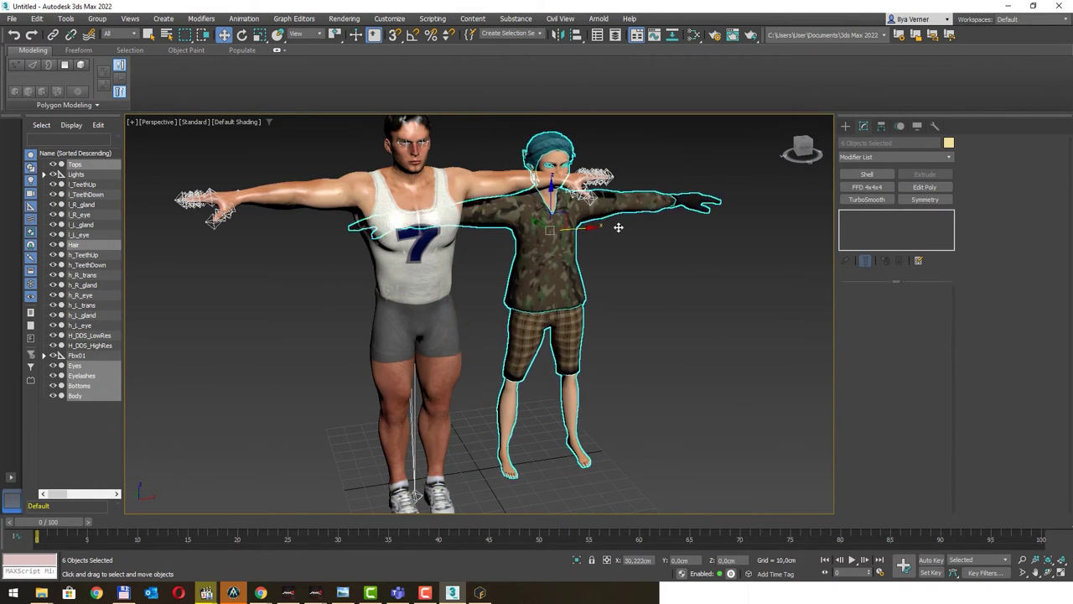
click(705, 353)
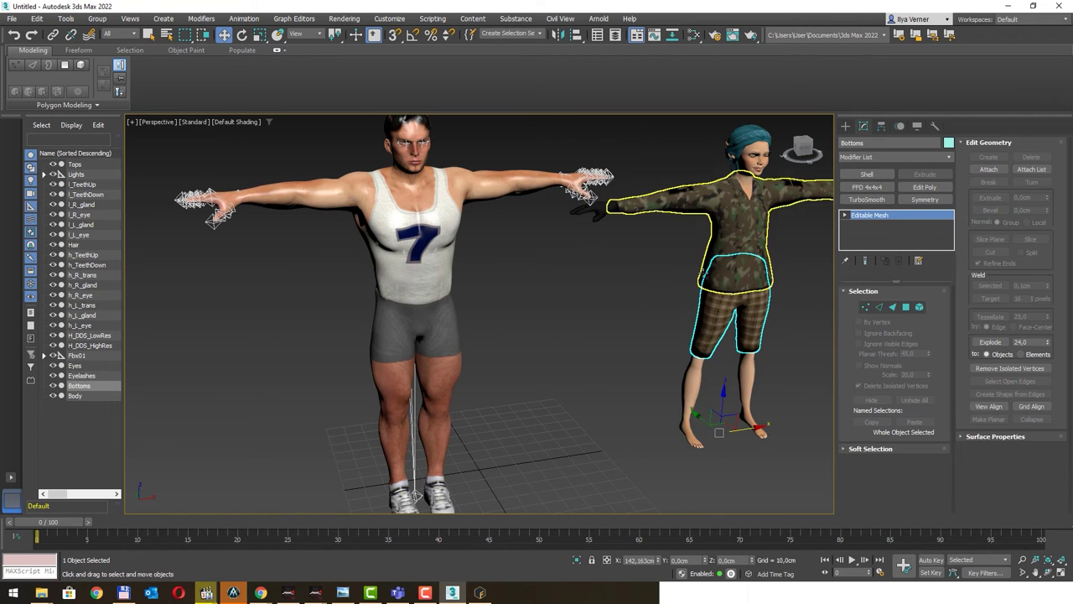
scroll(637, 293, up, 3)
scroll(623, 281, up, 3)
scroll(504, 235, down, 3)
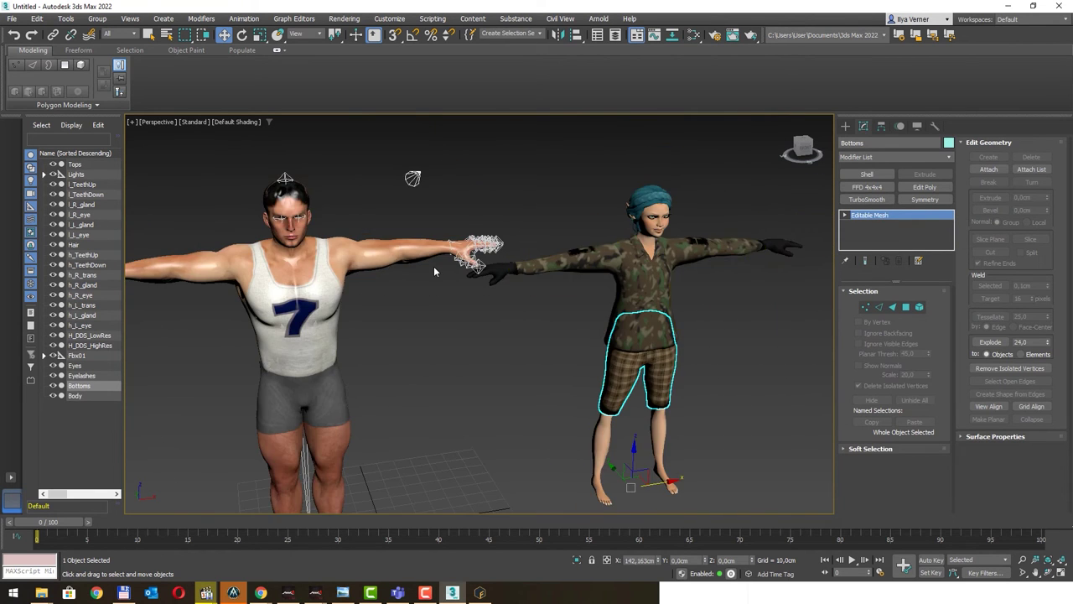
scroll(470, 220, down, 2)
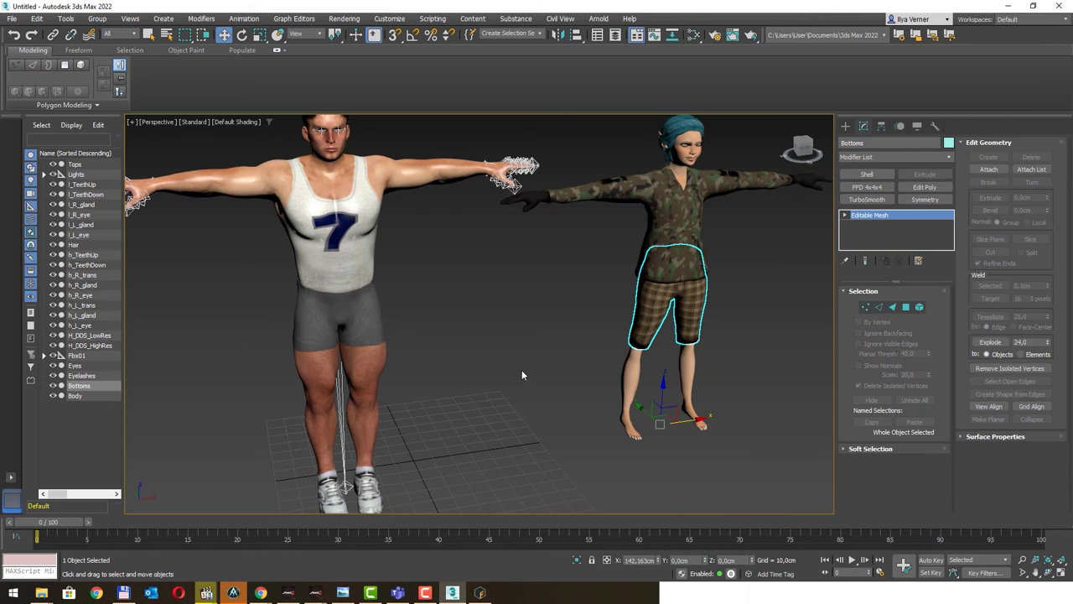
Step: Turn on Edged Faces with F4 and orbit around to inspect the Body and Tops objects
key(F4)
scroll(633, 272, up, 2)
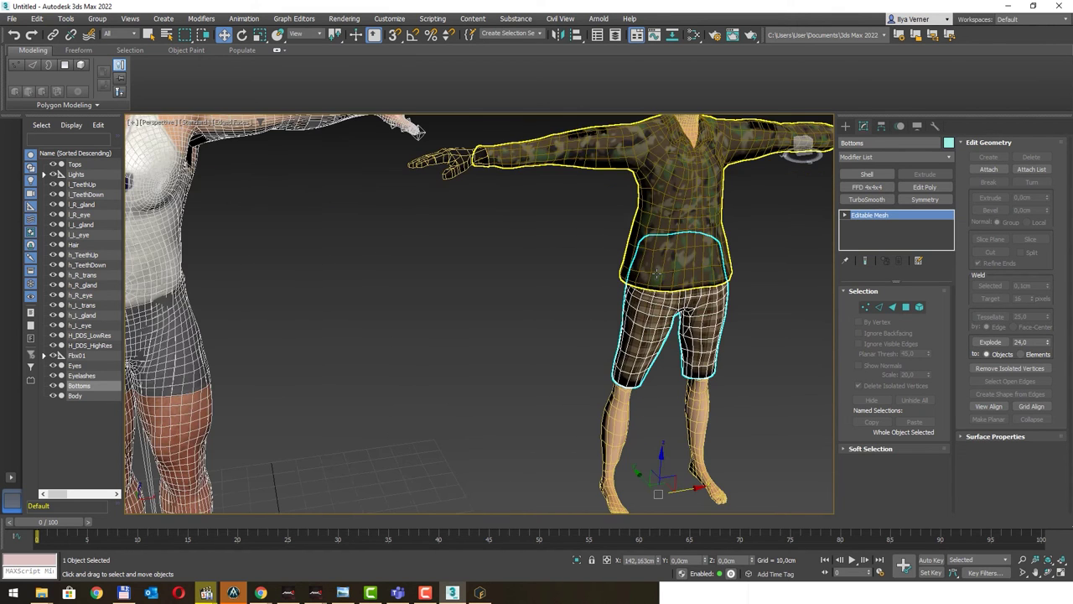
scroll(633, 273, down, 2)
scroll(637, 276, down, 1)
mouse_move(702, 266)
alt+middle_down()
mouse_move(619, 262)
mouse_move(698, 308)
mouse_move(448, 155)
alt+middle_up()
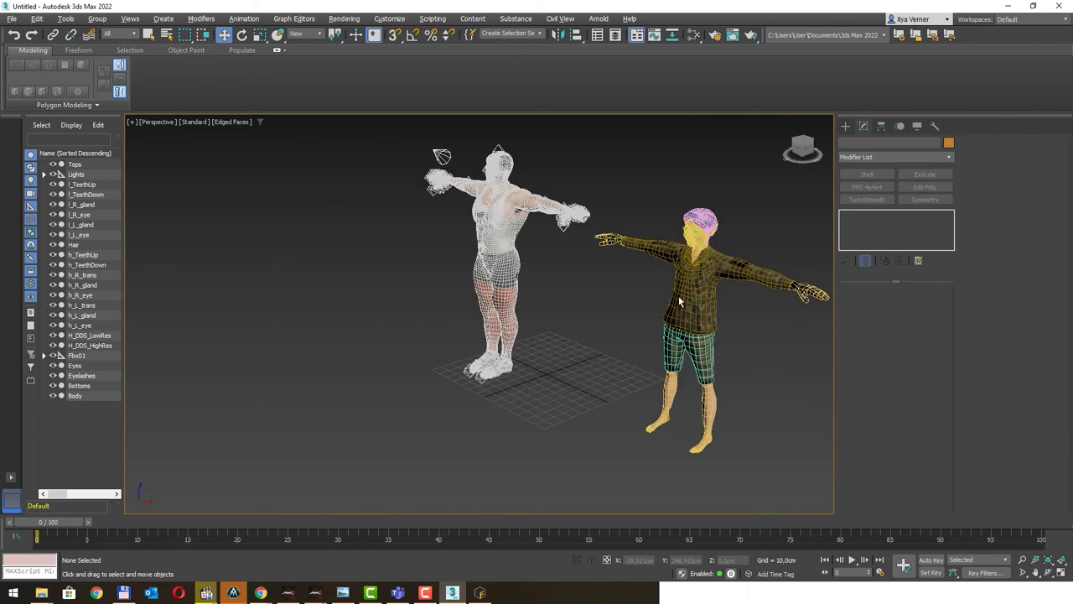
click(689, 375)
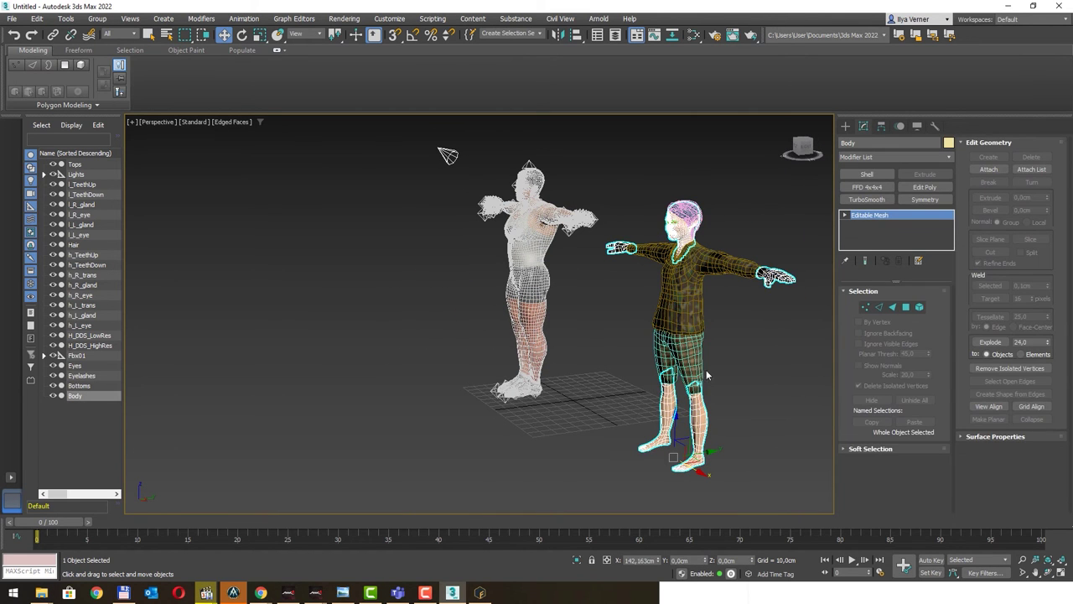
click(728, 287)
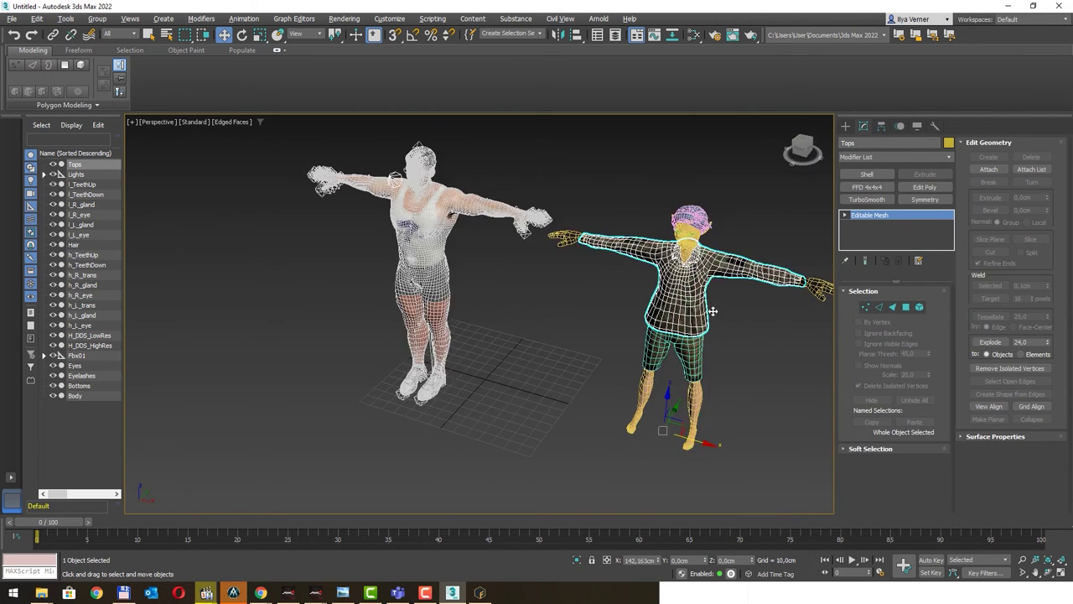
mouse_move(671, 285)
alt+middle_down()
mouse_move(729, 287)
mouse_move(531, 316)
alt+middle_up()
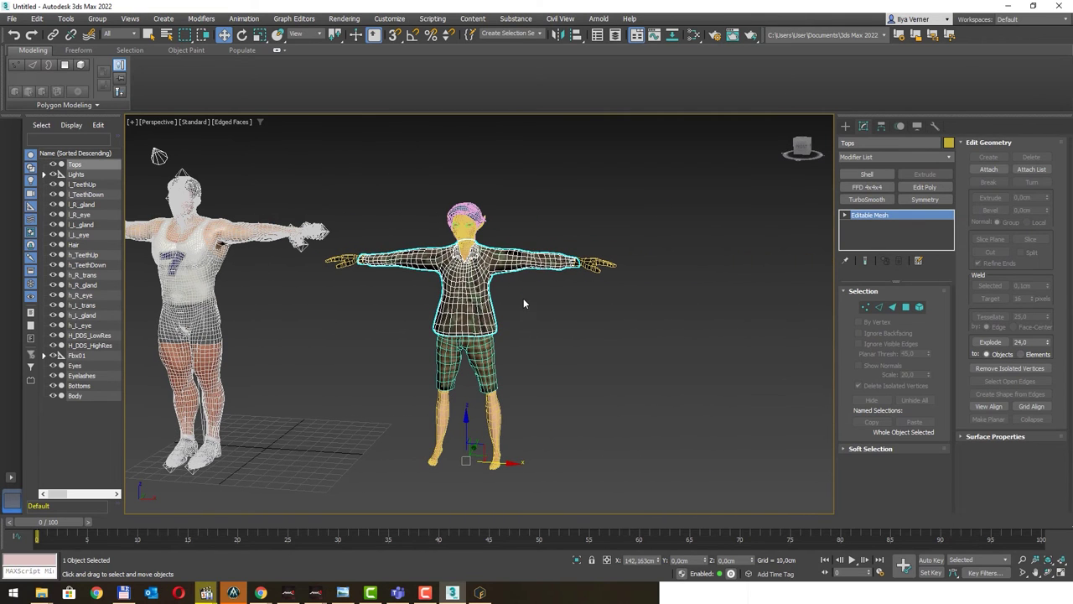
Step: Test pulling the Tops shirt off the body, undo it, then minimise 3ds Max
click(524, 300)
key(ctrl+z)
drag(476, 450, 520, 373)
key(ctrl+z)
click(557, 334)
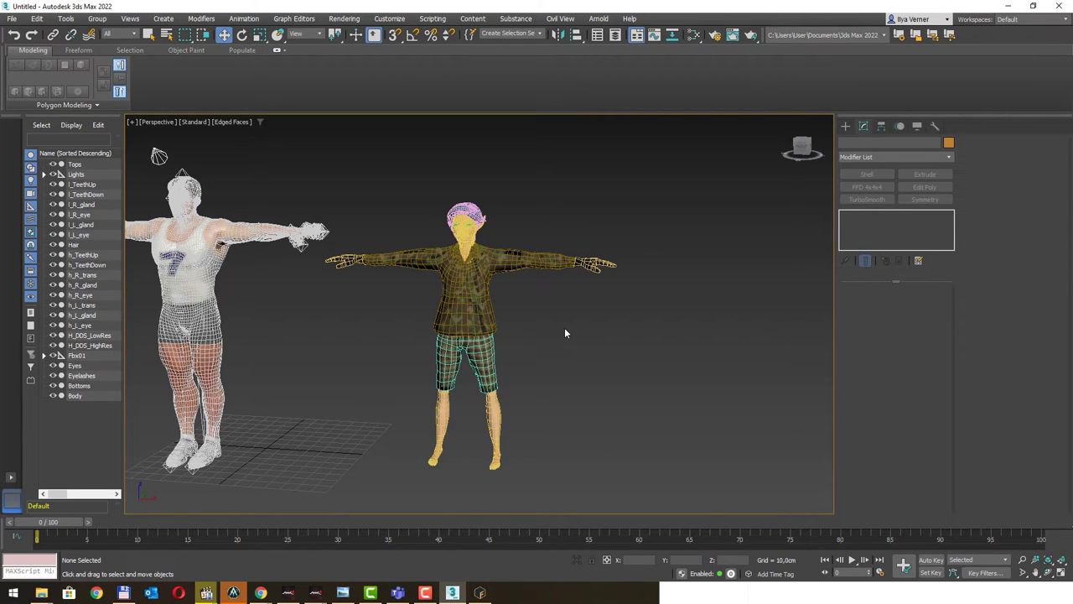
click(312, 229)
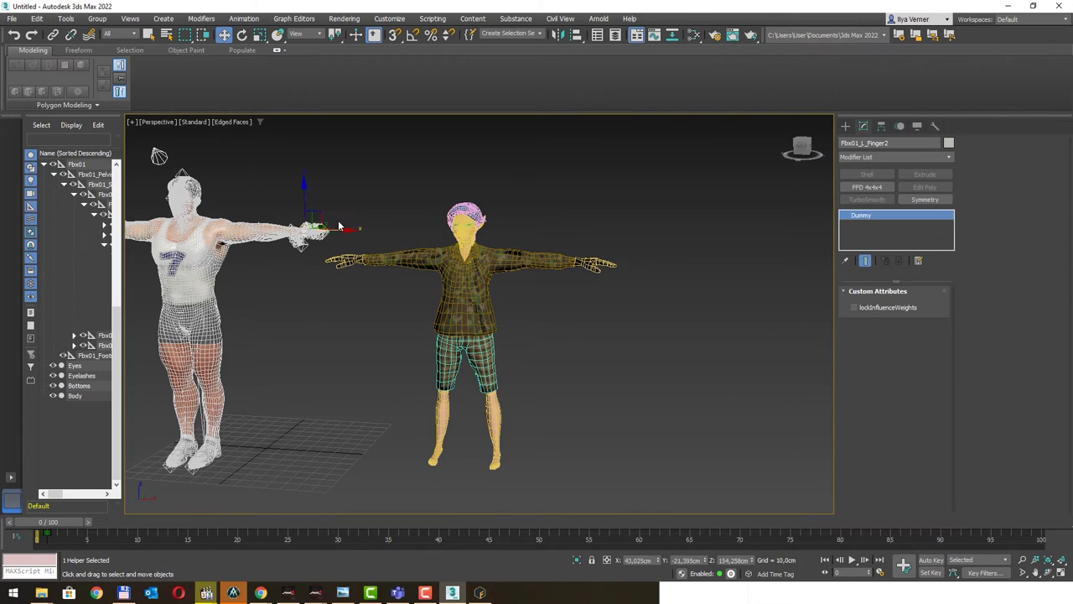
click(457, 297)
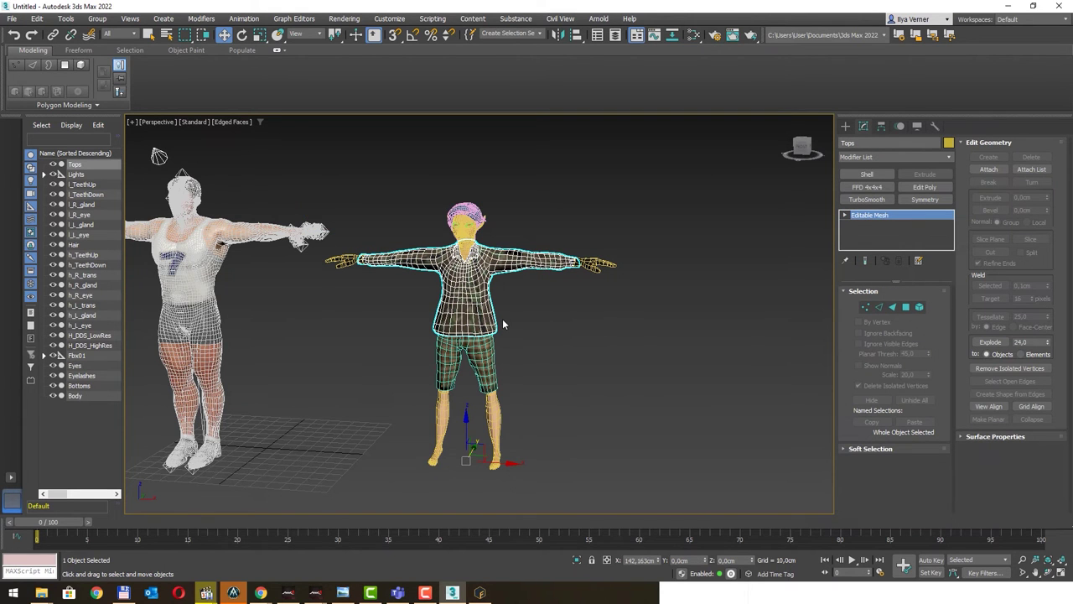
scroll(504, 324, down, 2)
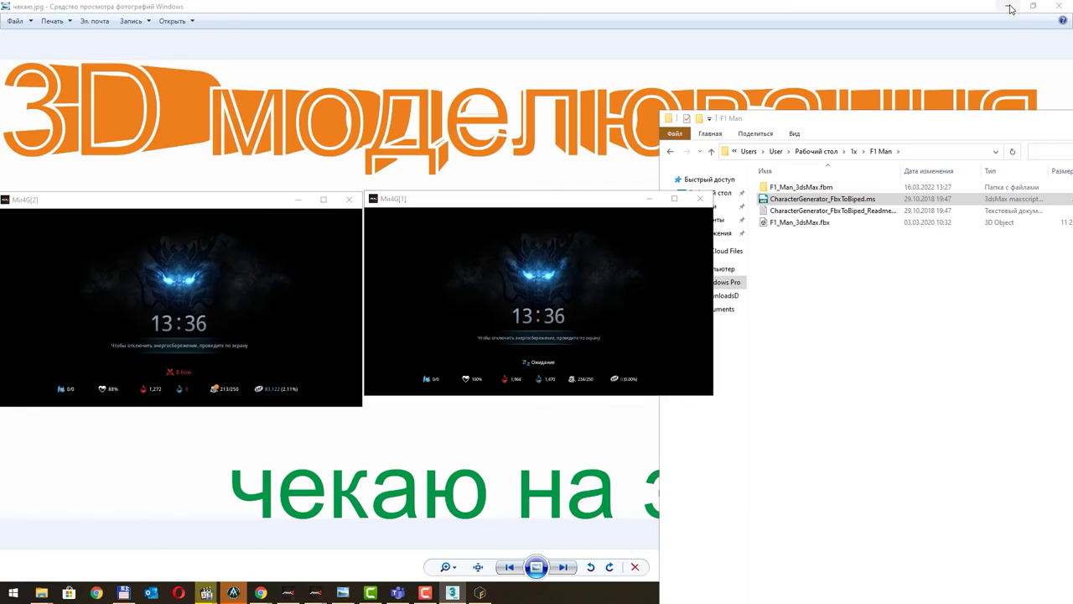
click(1009, 5)
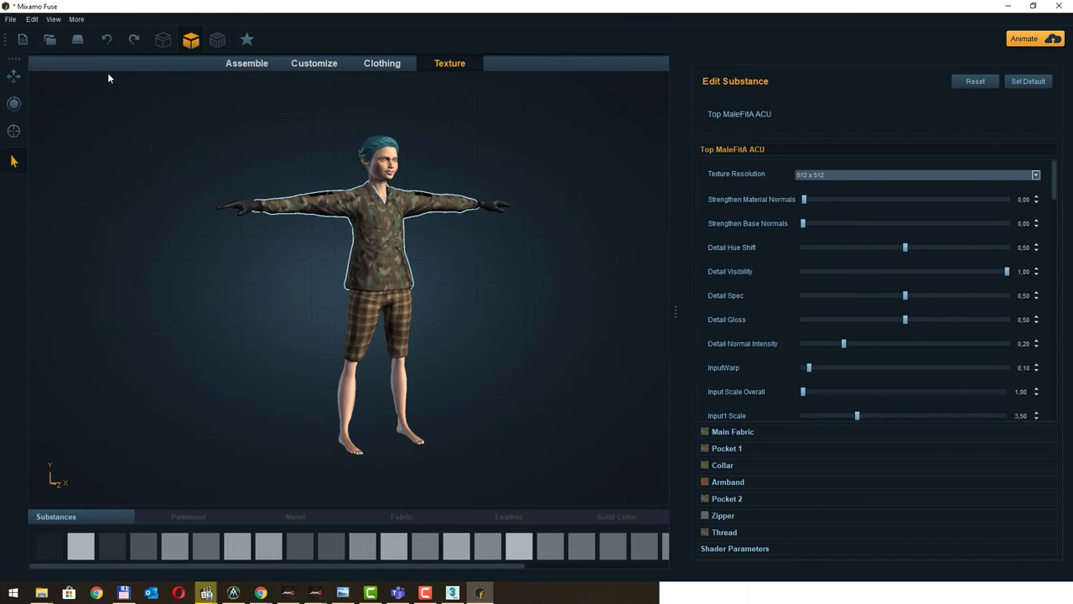
Step: Open Fuse's File menu and close it again without choosing a command
click(75, 18)
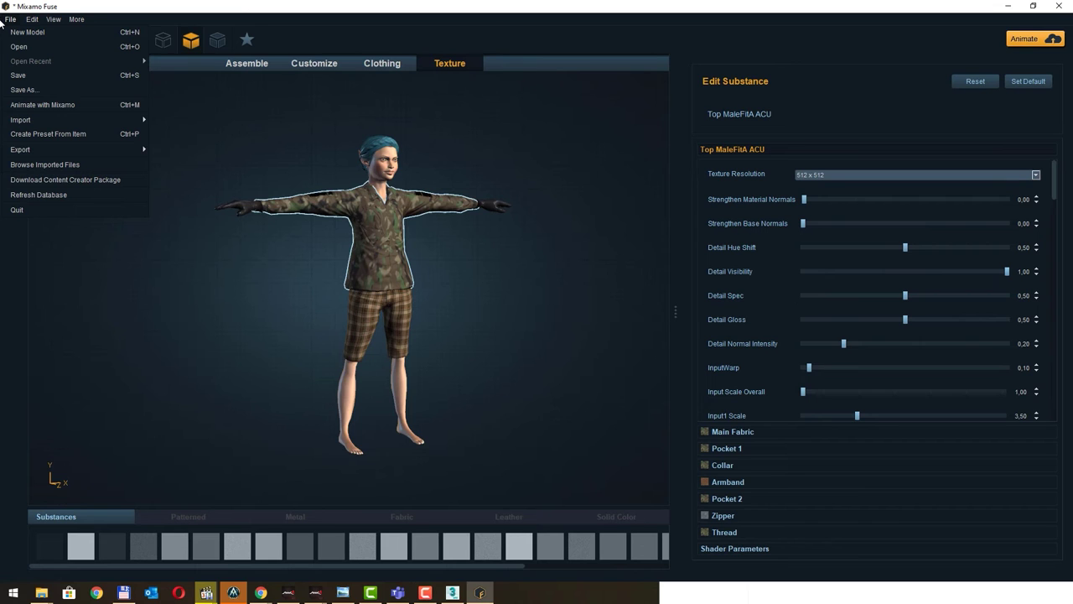
click(203, 307)
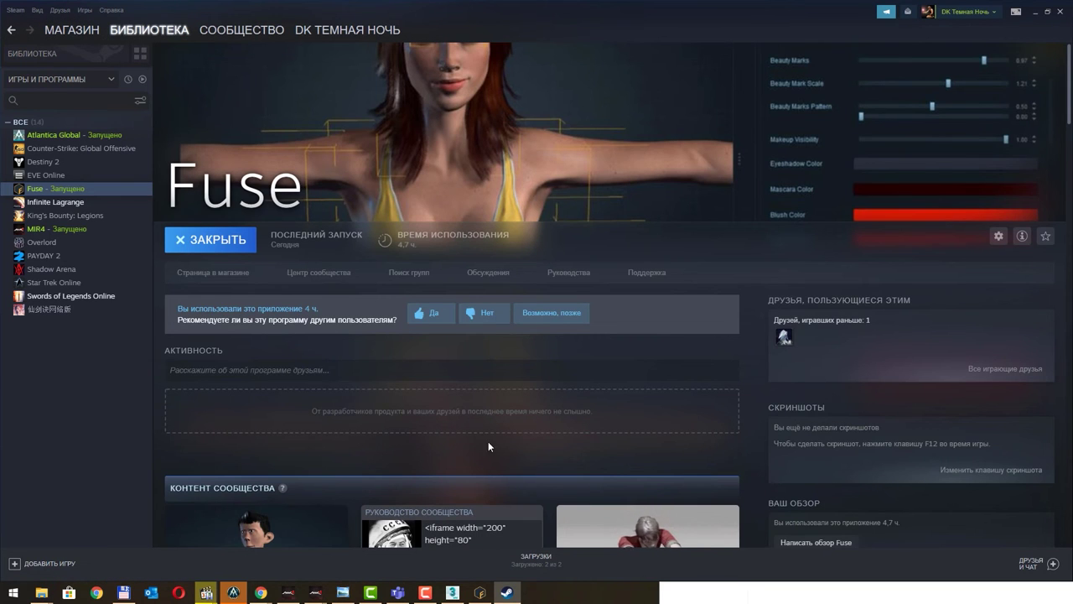
scroll(461, 333, down, 3)
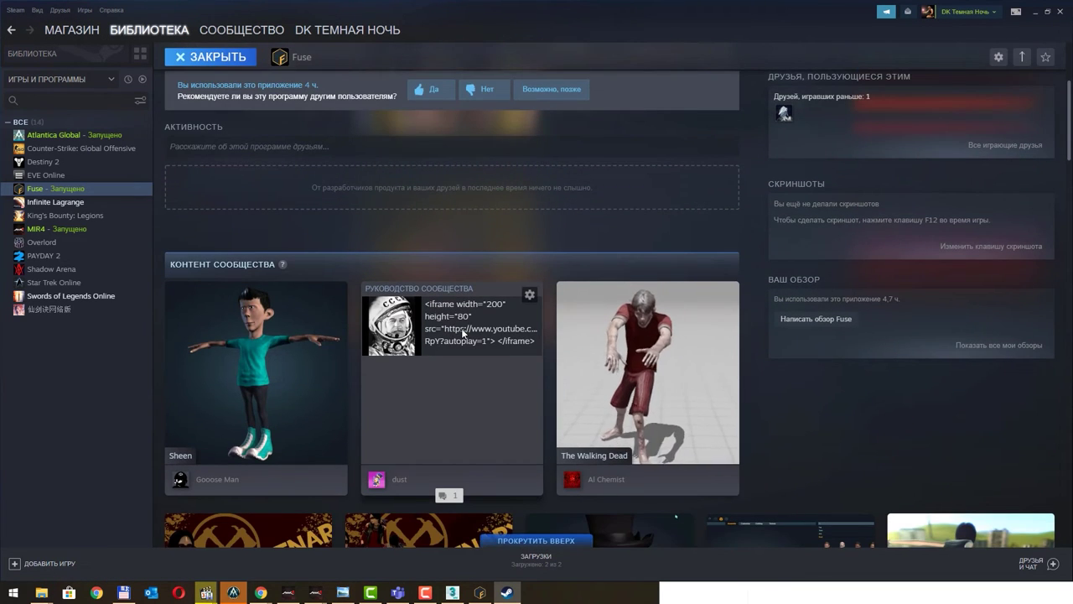
scroll(461, 333, down, 1)
scroll(463, 335, up, 4)
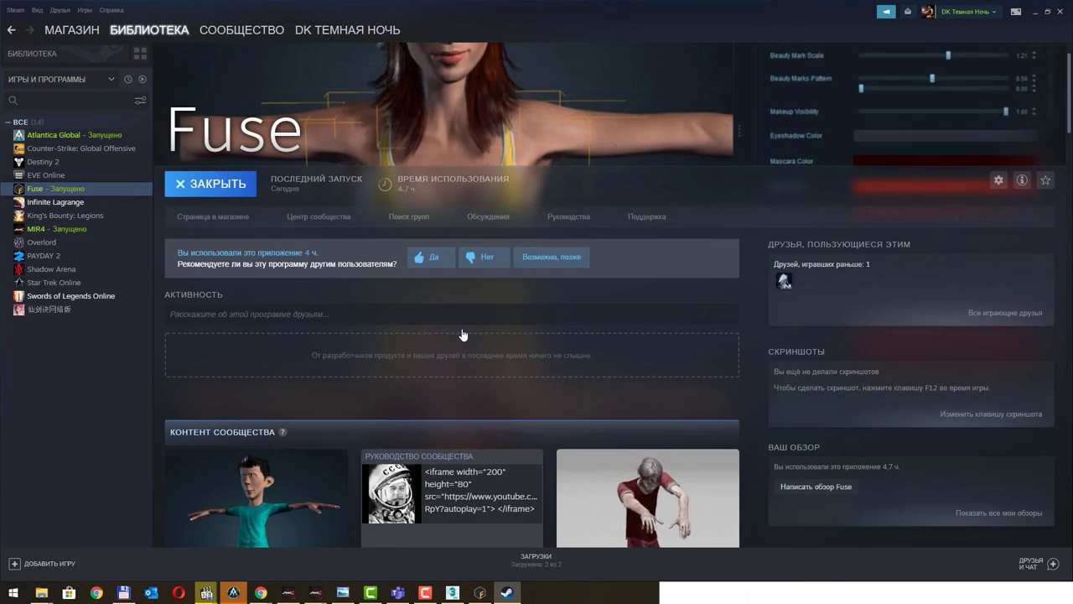
scroll(463, 335, down, 3)
scroll(462, 335, down, 2)
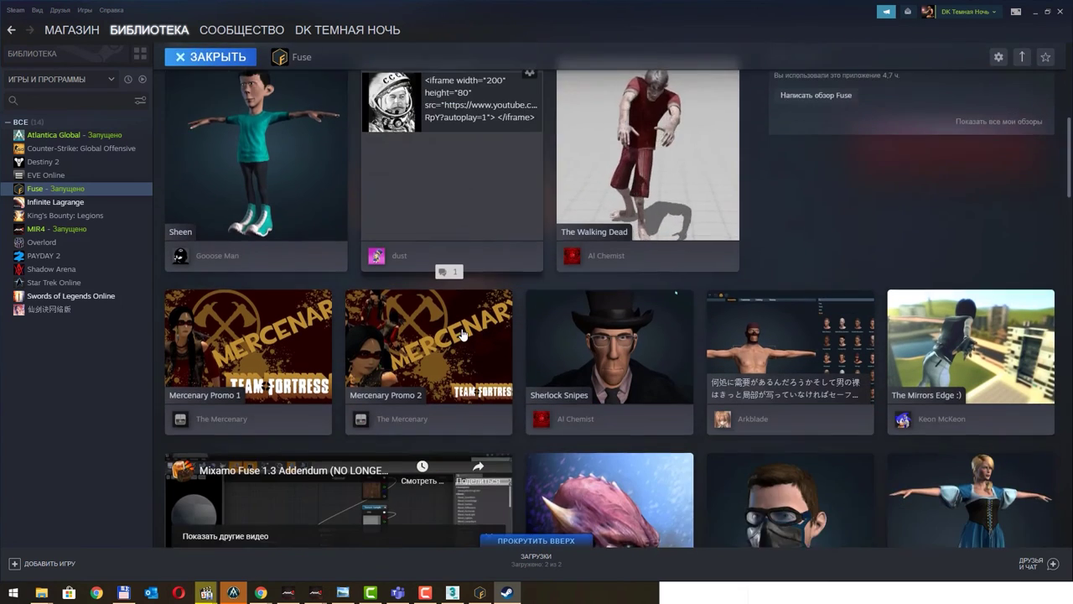
scroll(463, 335, down, 2)
scroll(463, 334, down, 2)
scroll(462, 333, down, 3)
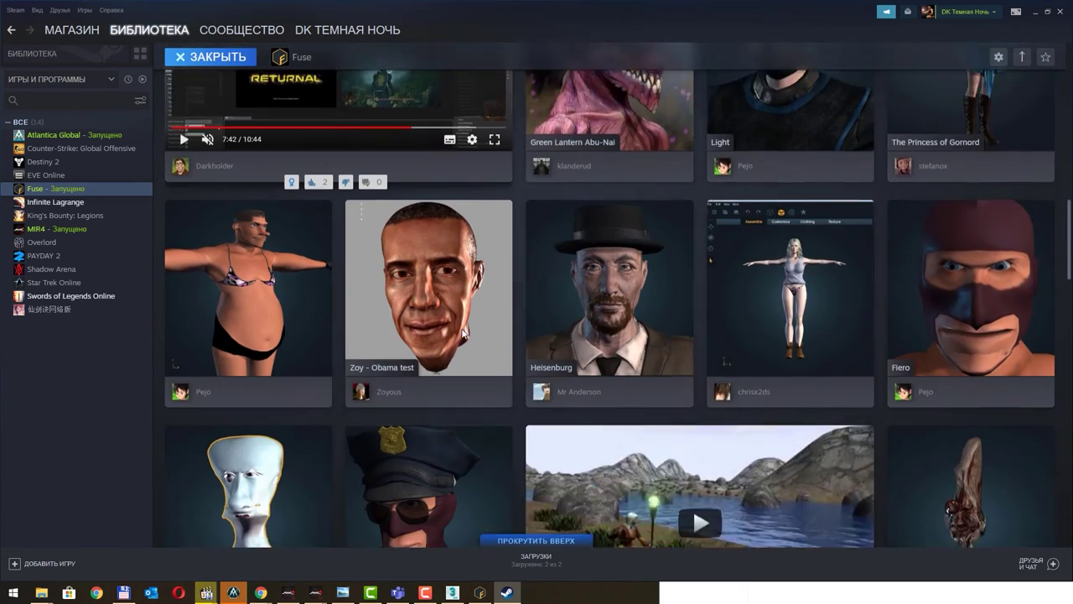
scroll(462, 332, down, 2)
scroll(462, 332, down, 3)
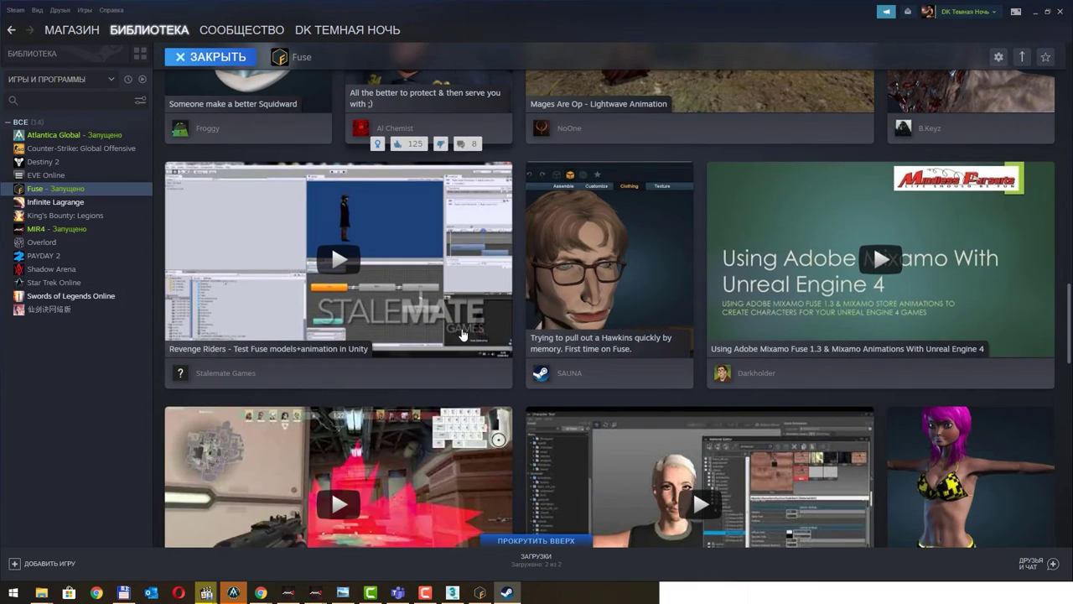
scroll(461, 334, down, 3)
scroll(461, 334, down, 3)
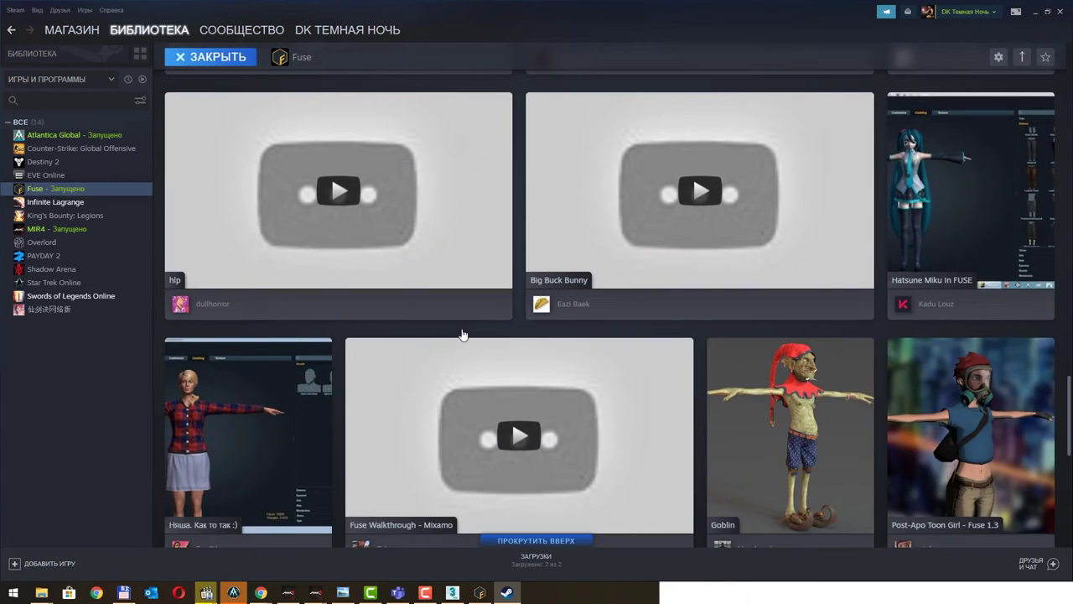
scroll(461, 333, down, 3)
scroll(461, 328, up, 3)
scroll(462, 328, up, 5)
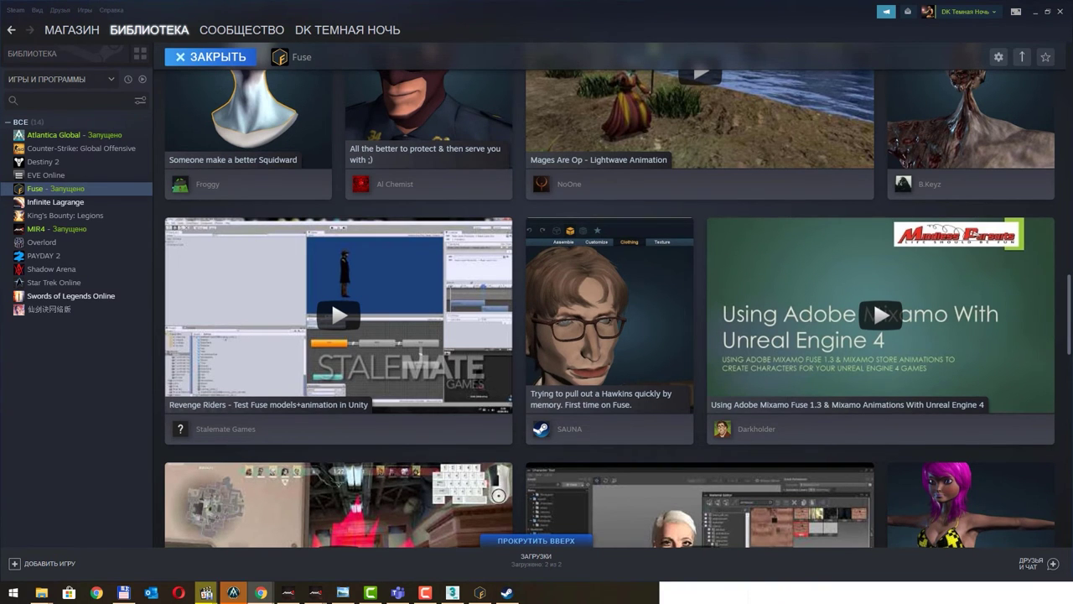
Step: Search 'mixamo' from Chrome's address bar and open the Mixamo website from the results
click(261, 592)
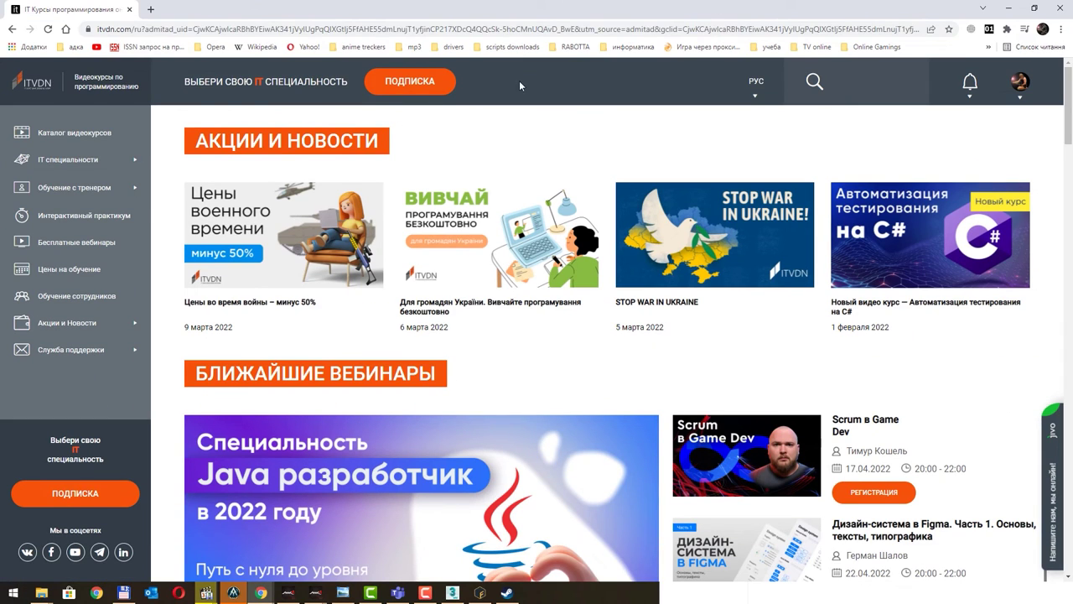
click(500, 30)
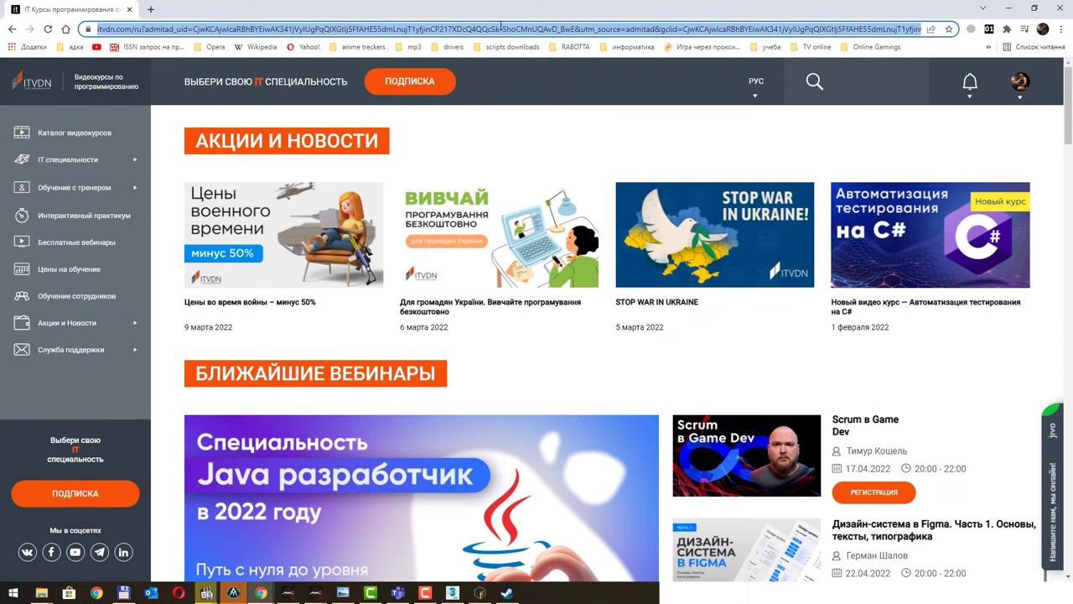
text(mixa)
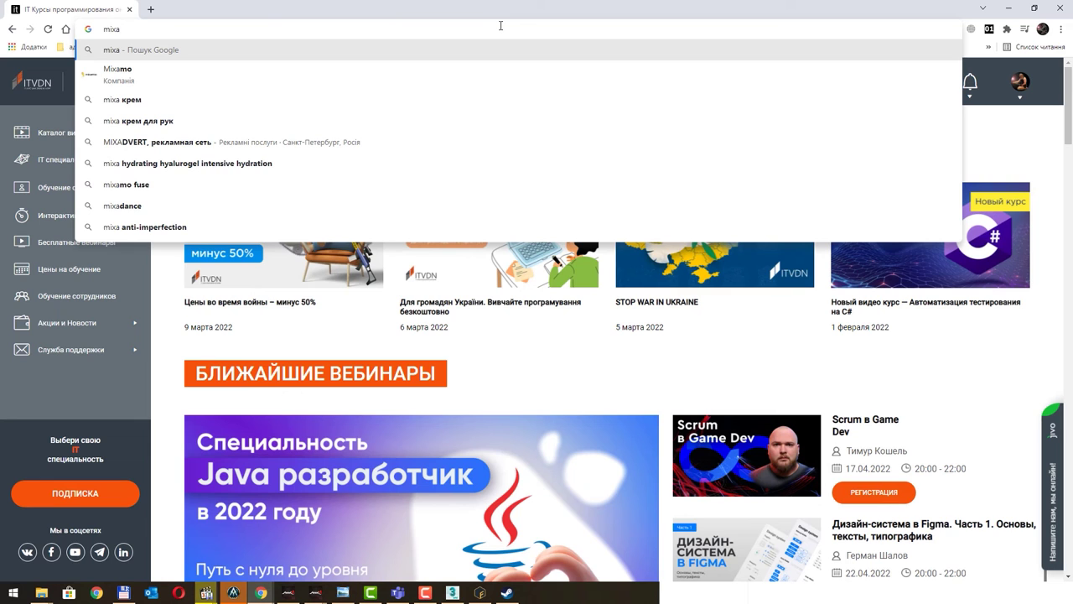
key(BackSpace)
key(BackSpace)
key(BackSpace)
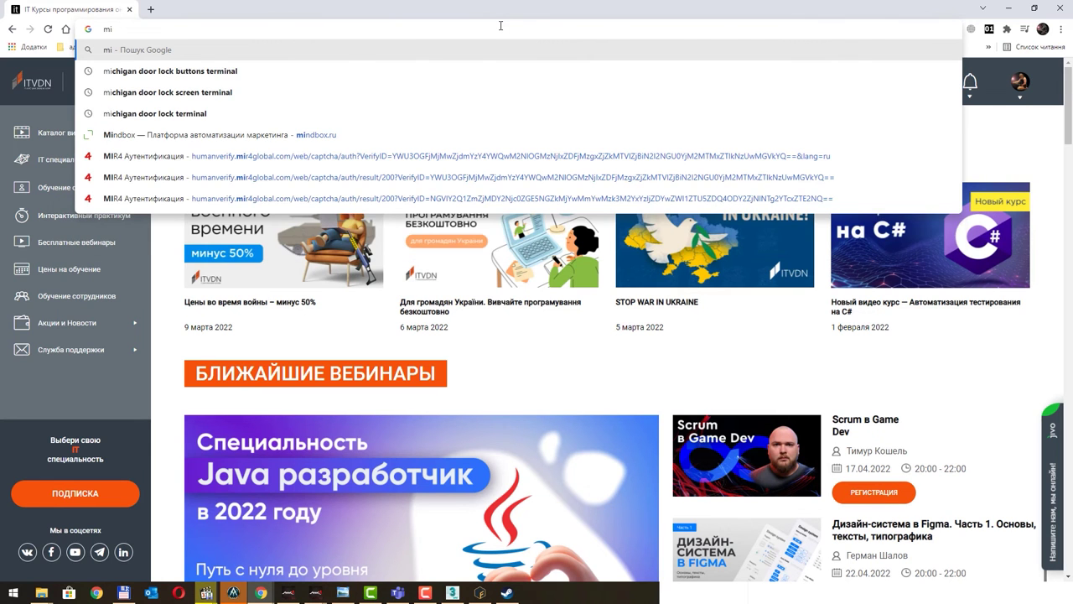
text(ax)
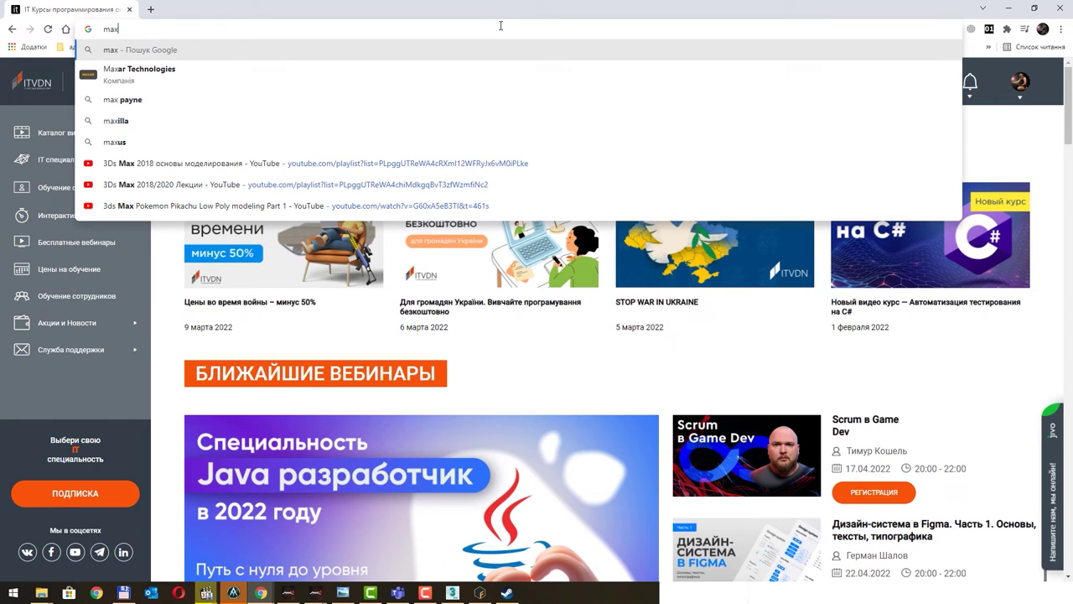
key(BackSpace)
key(BackSpace)
text(ix)
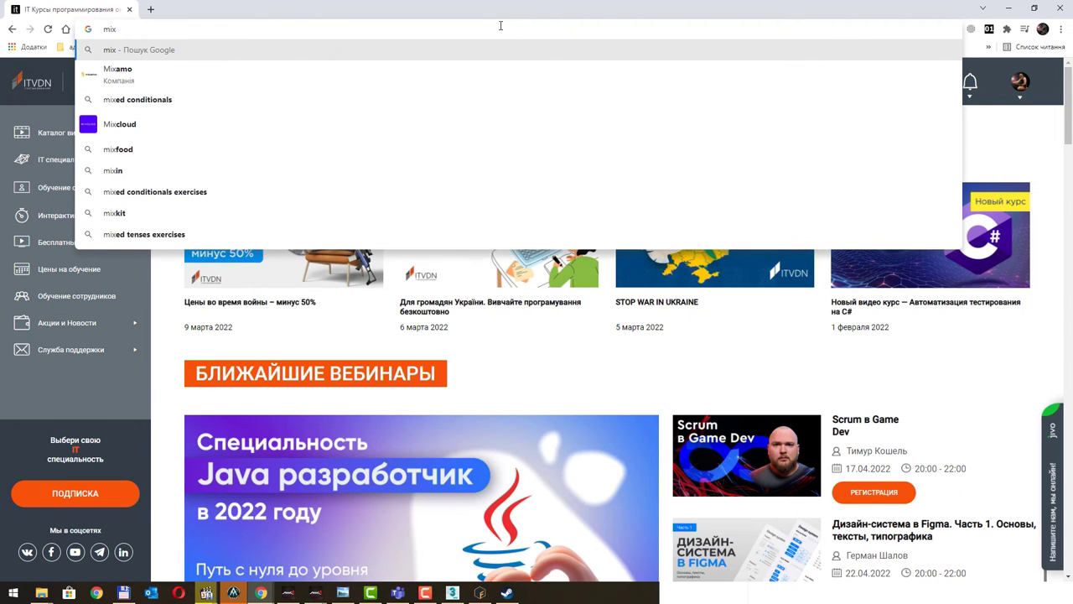
text(a)
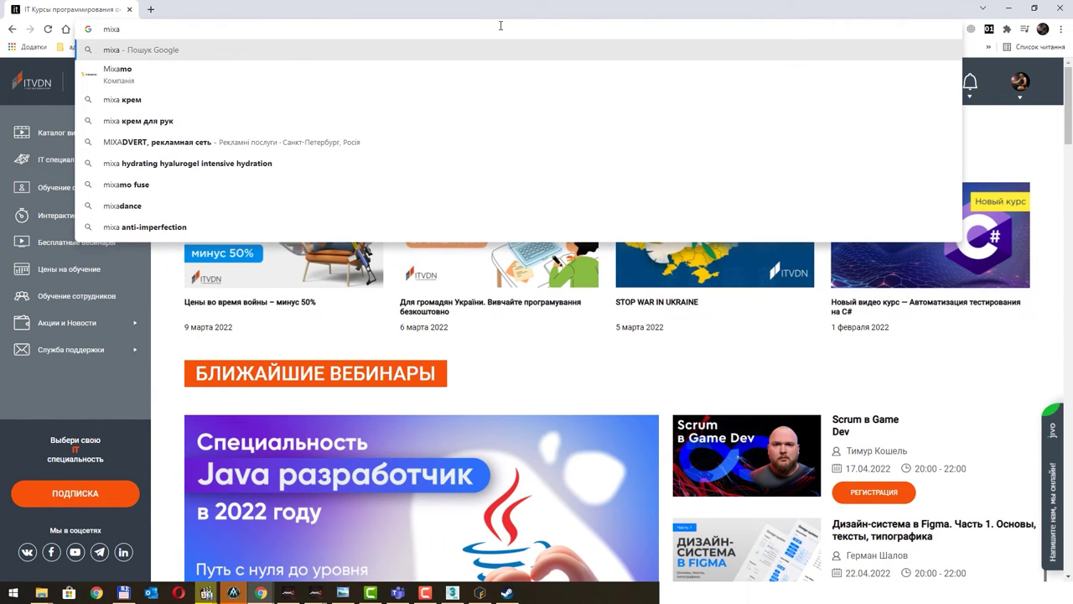
text(mo)
key(Return)
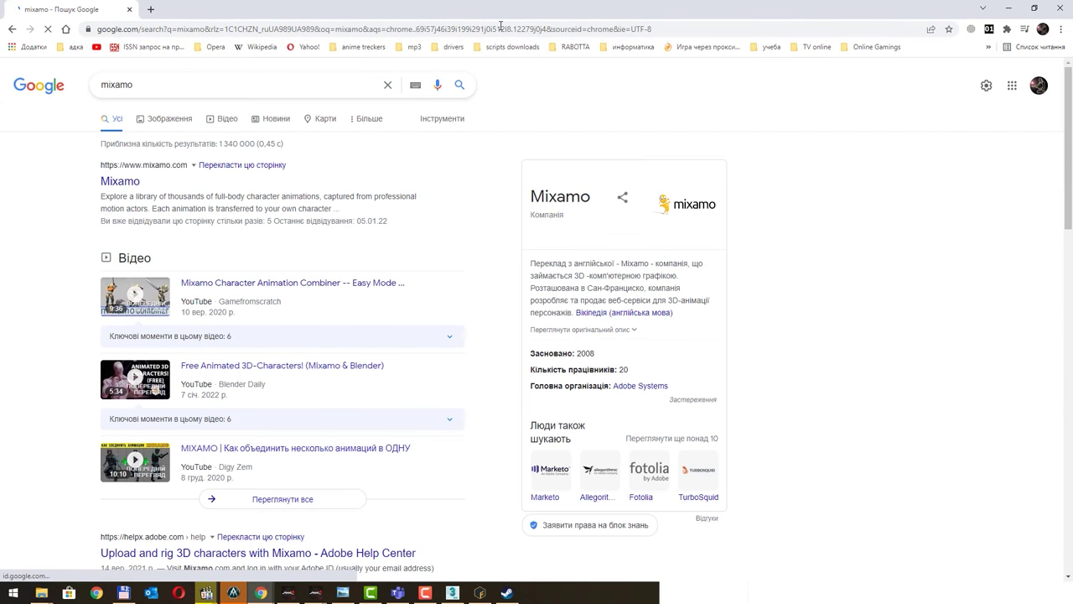
click(124, 183)
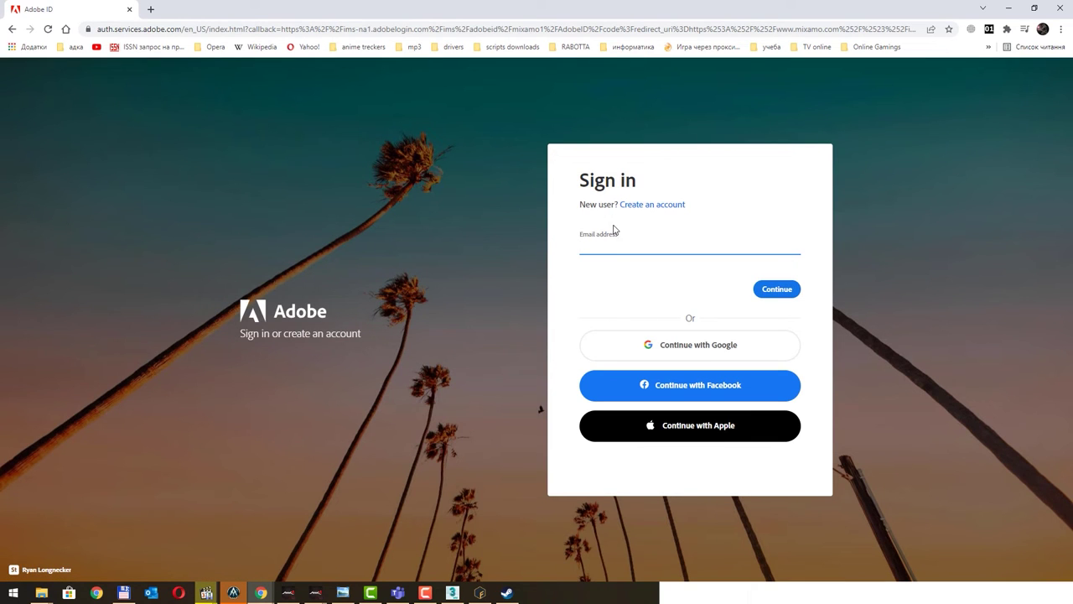
Step: Sign in with the saved Adobe account e-mail and the account password
click(614, 245)
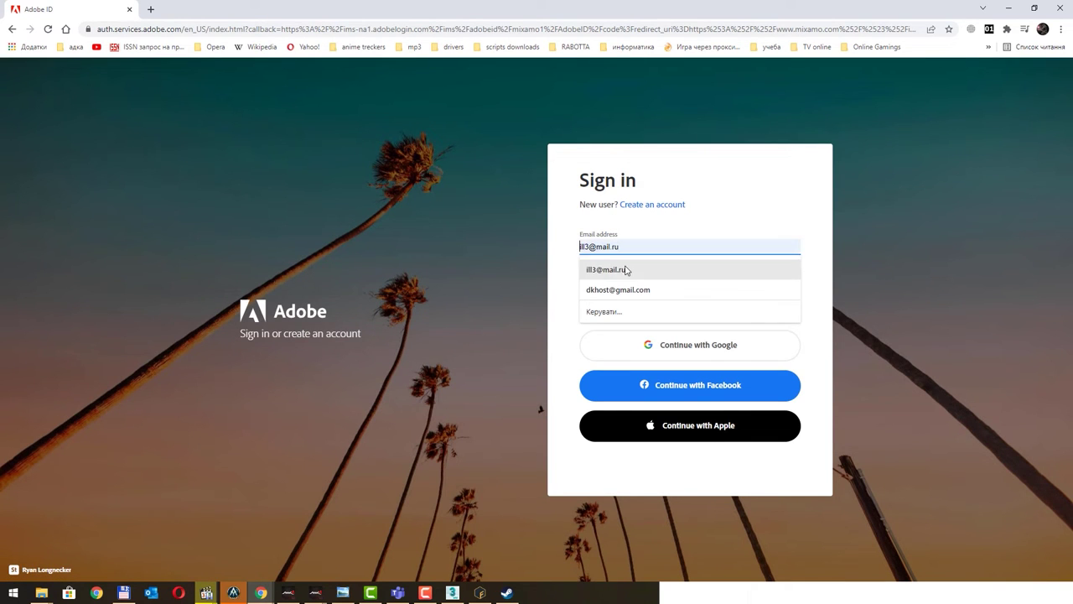
click(625, 265)
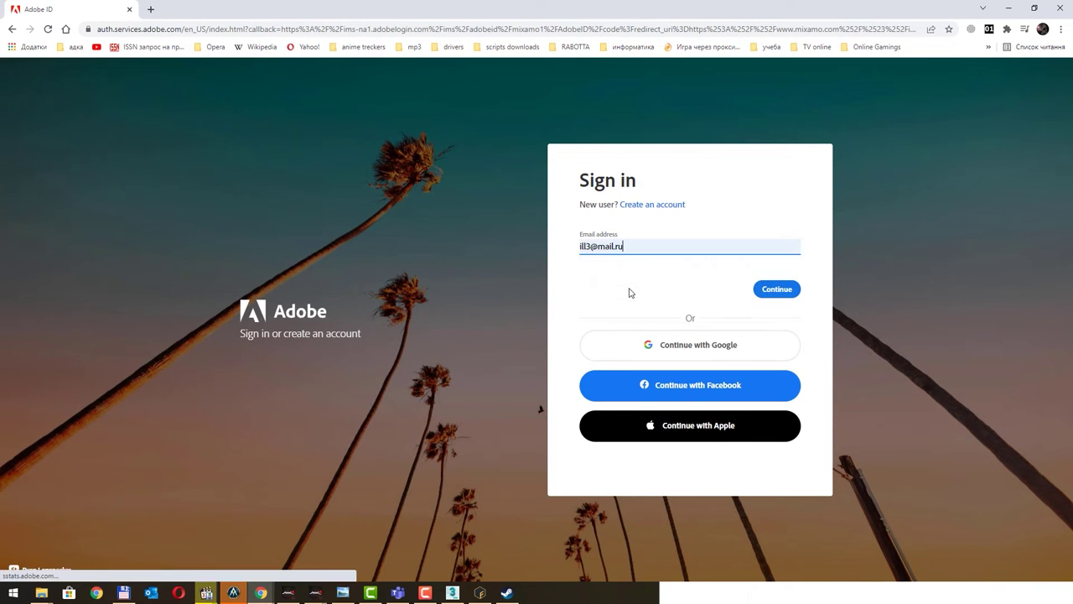
click(780, 291)
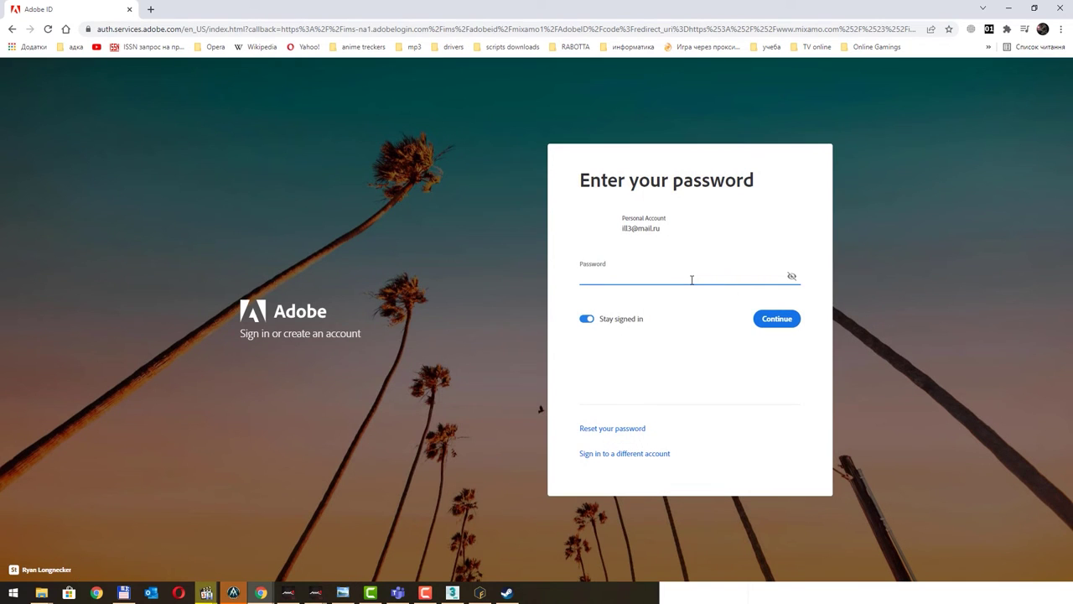
text(••)
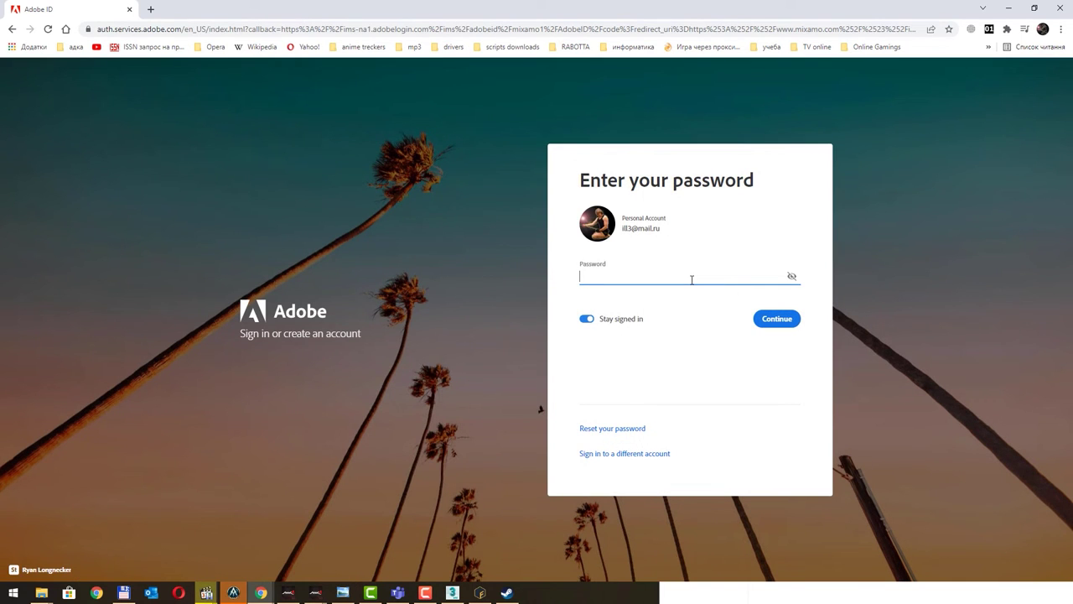
text(••••••)
key(Return)
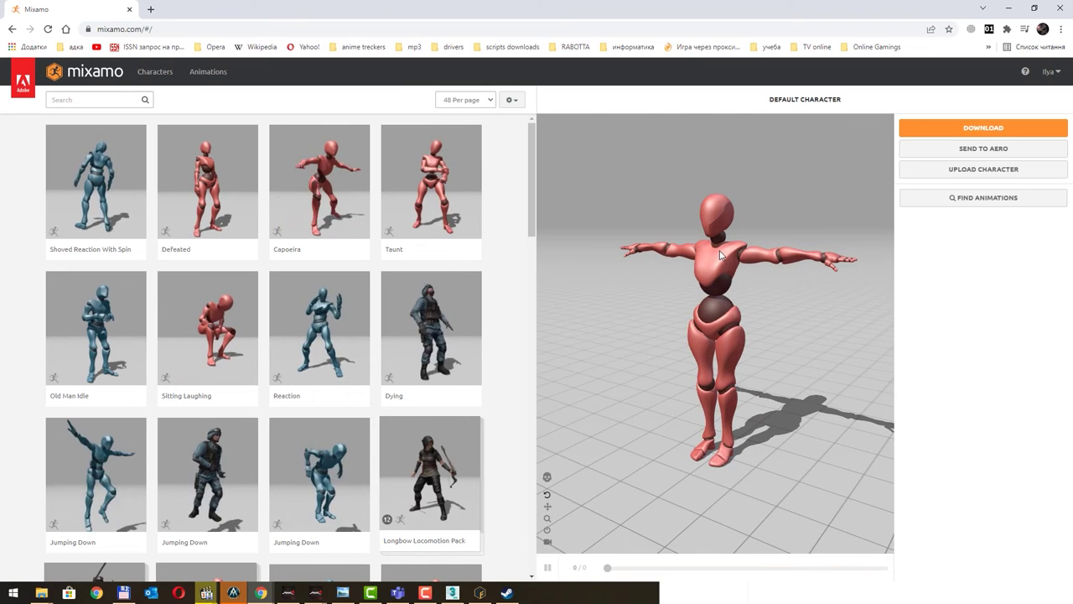
Step: Keep FBX Binary format and T-pose in the download settings and save the default character file
drag(780, 257, 732, 261)
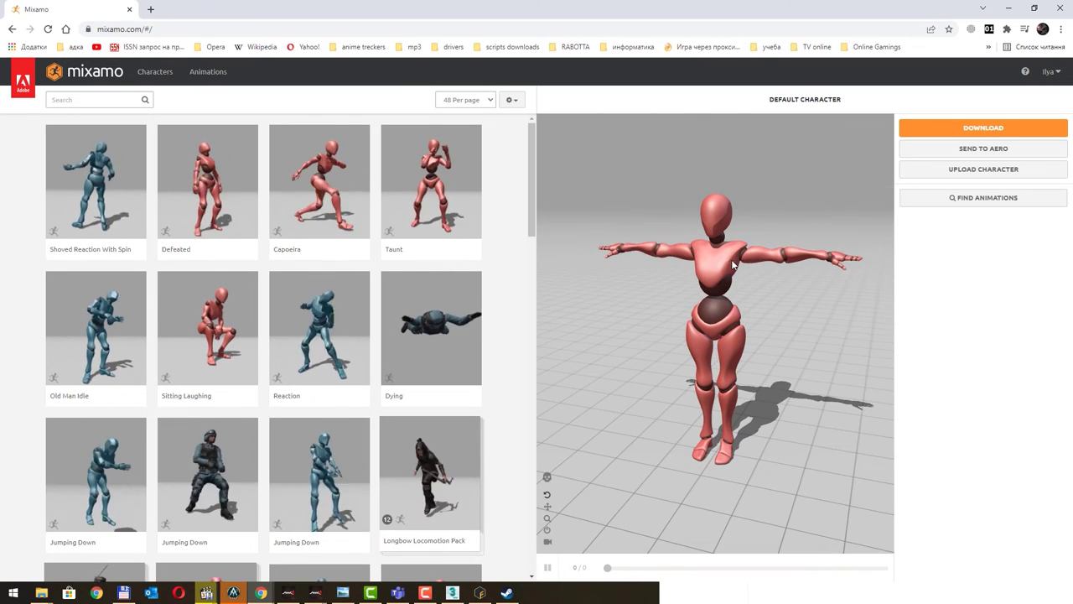
click(946, 131)
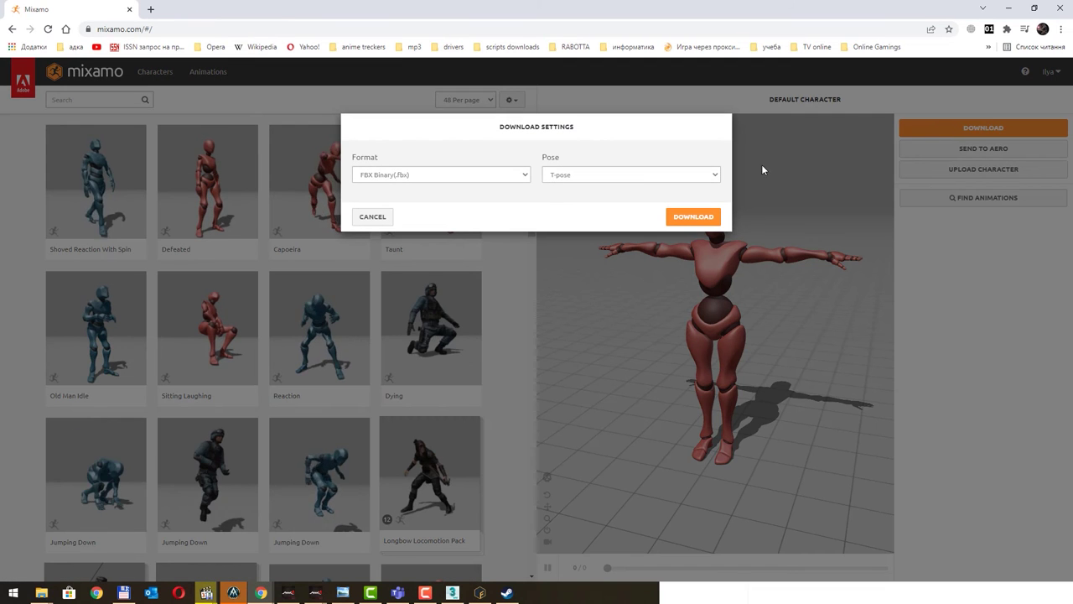
click(511, 176)
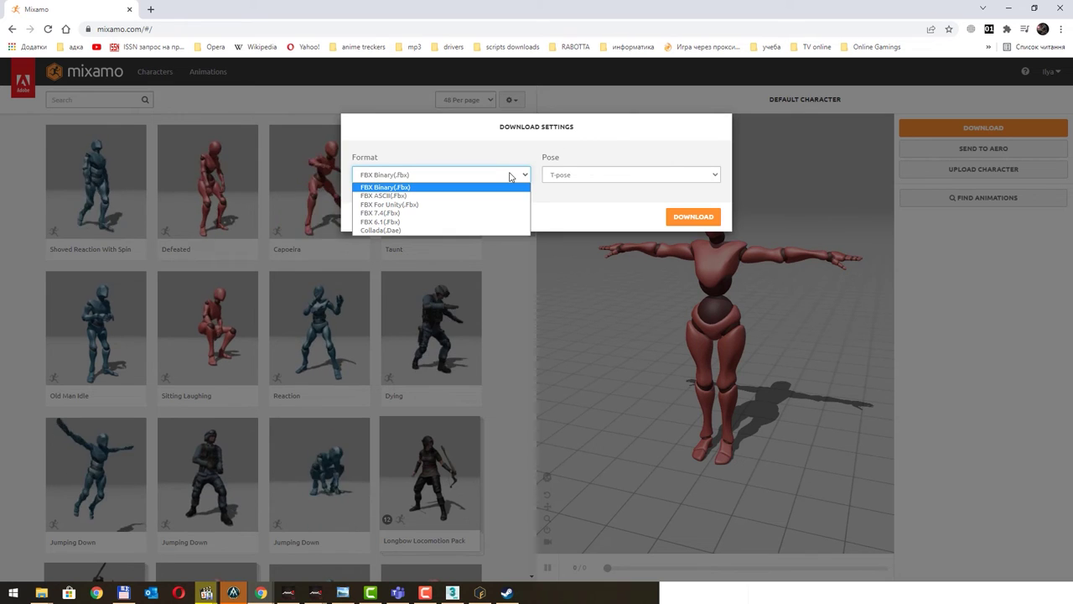
click(510, 176)
click(511, 176)
click(510, 175)
click(518, 174)
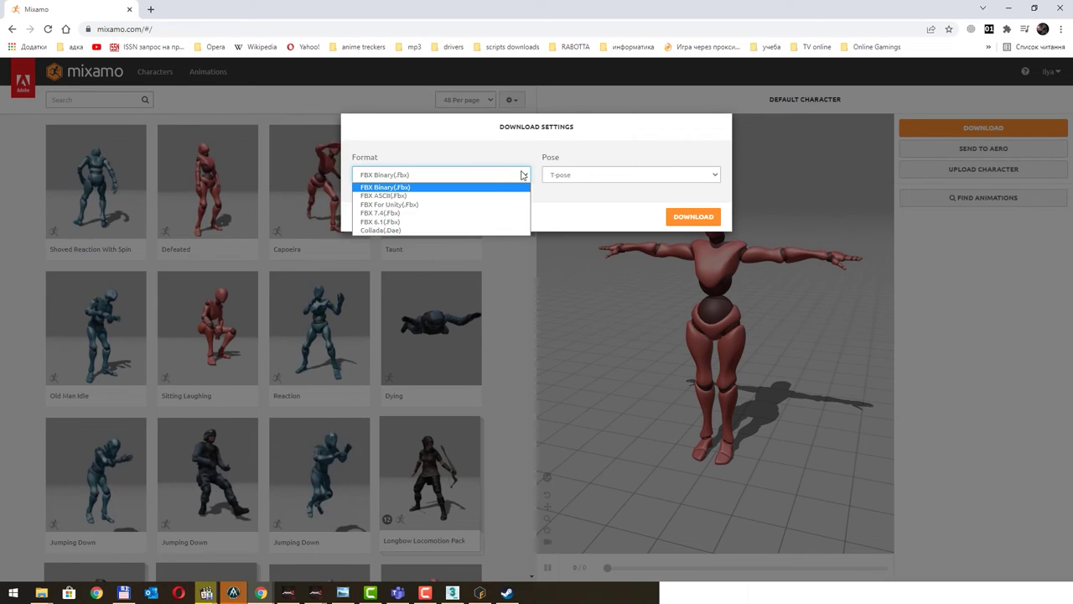
click(522, 174)
click(688, 220)
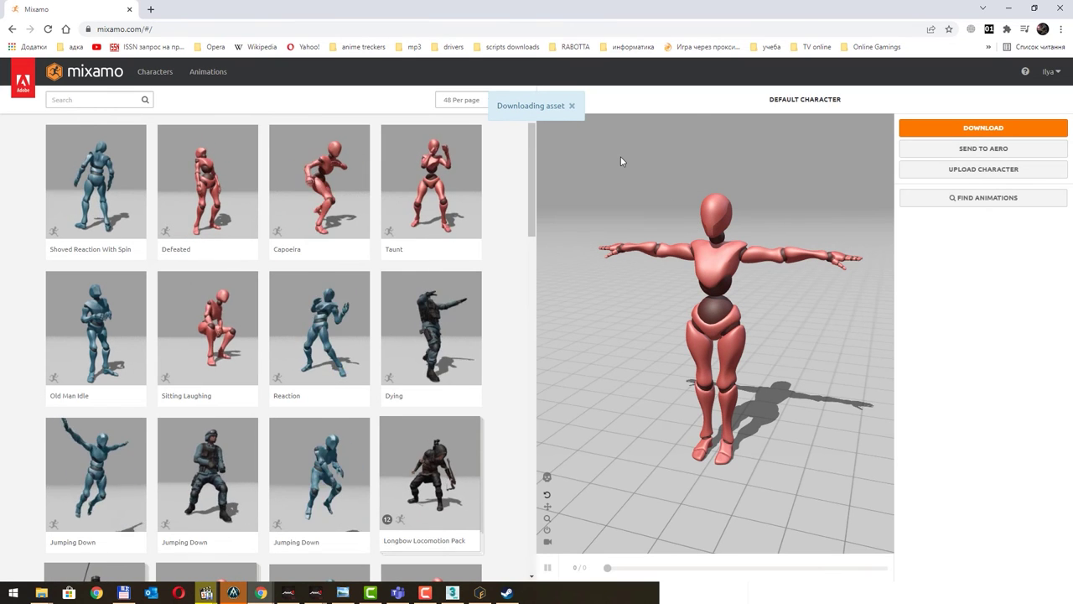
key(Return)
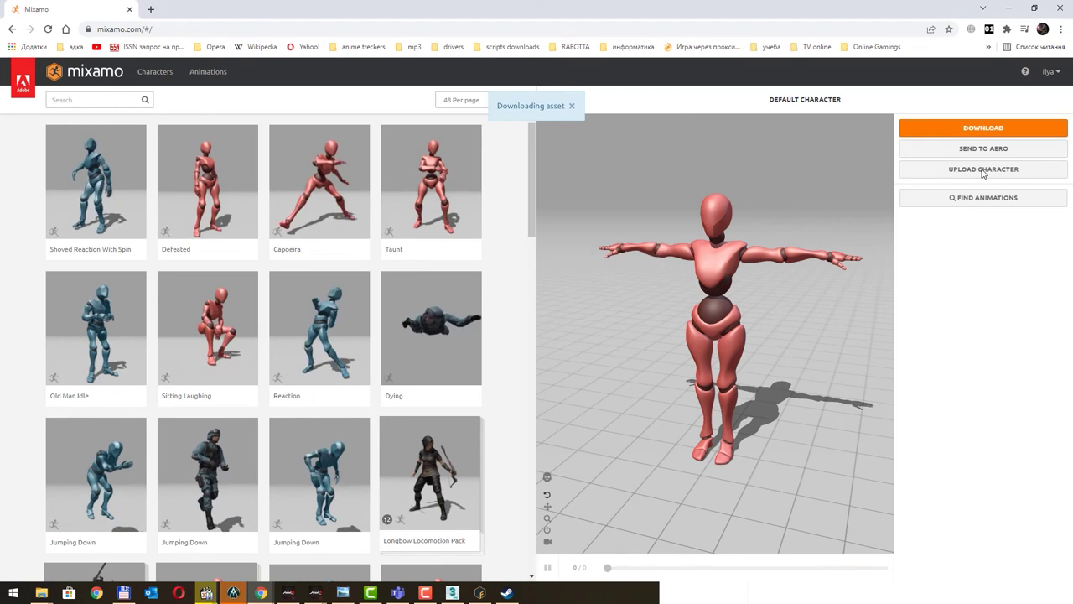
Step: Drag the character file from Desktop > 1x > perc 3D Fuse into Mixamo's upload drop zone
click(984, 170)
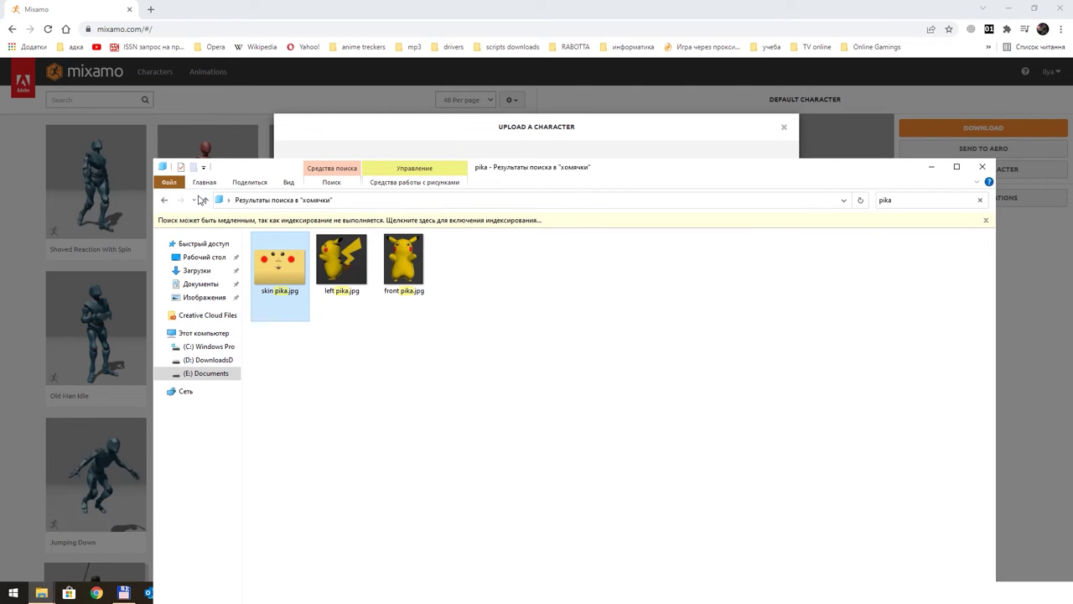
click(207, 201)
click(204, 257)
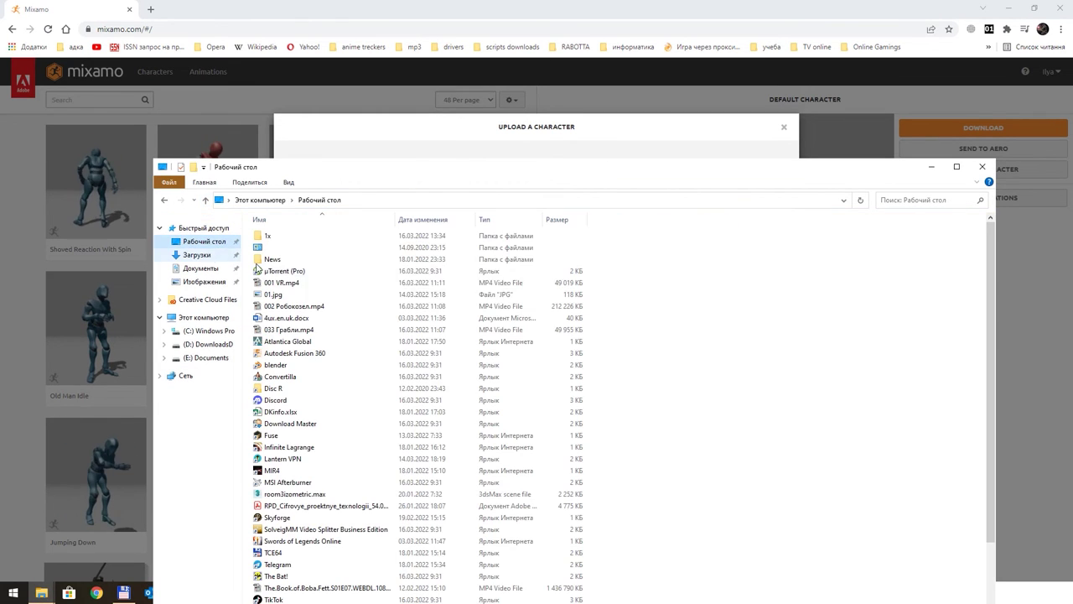
double_click(280, 244)
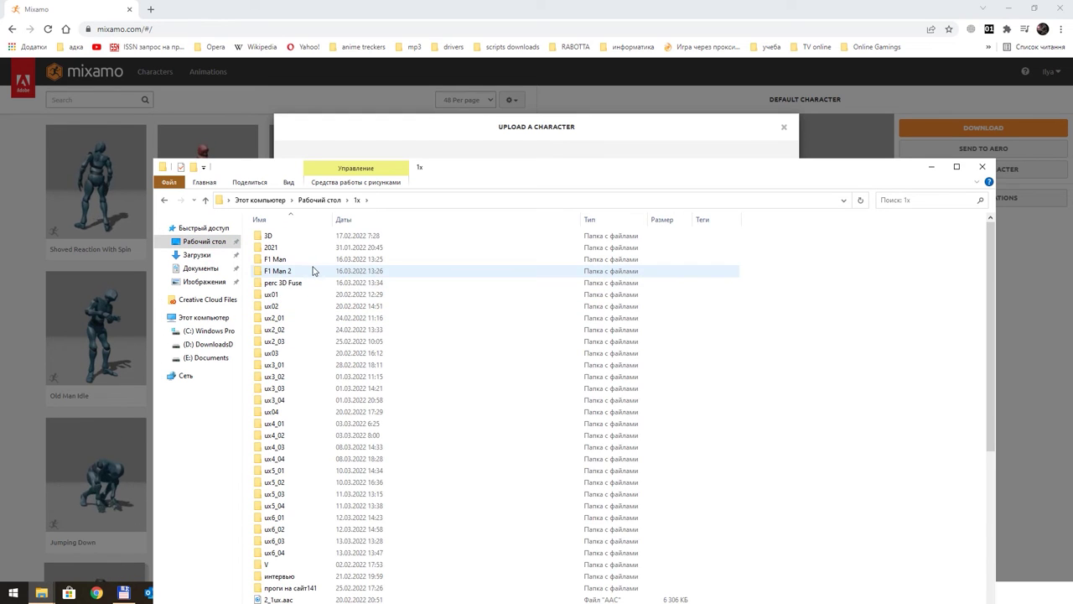
double_click(307, 283)
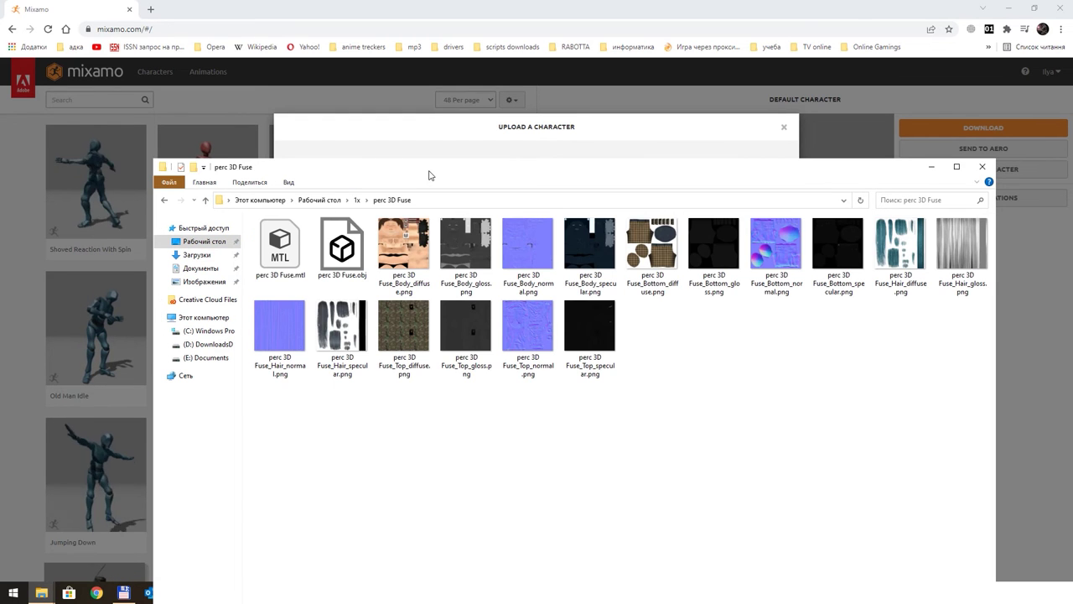
drag(435, 182, 785, 602)
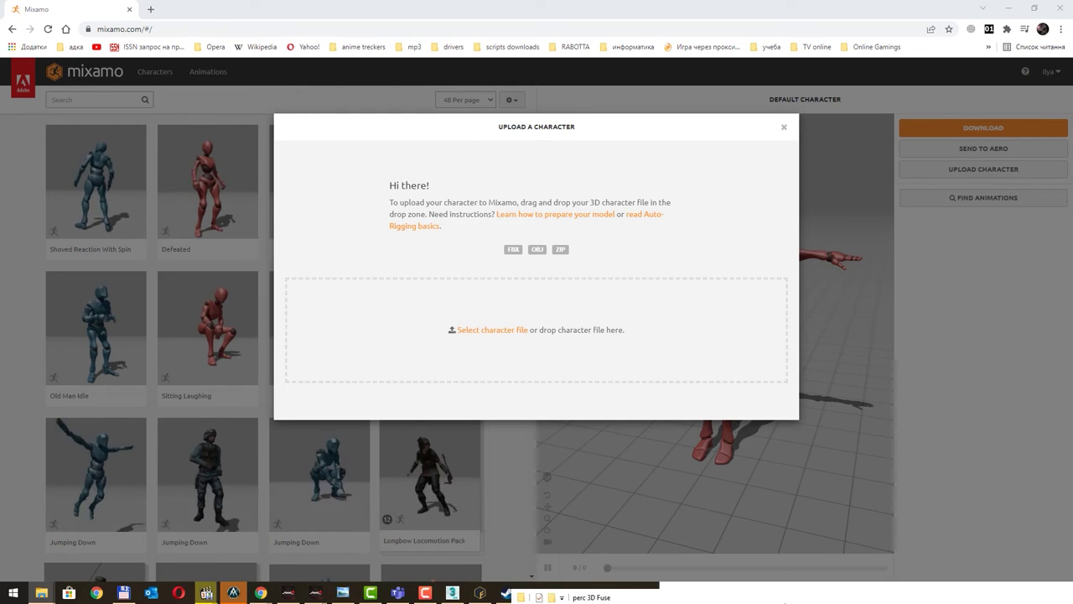
drag(604, 301, 661, 299)
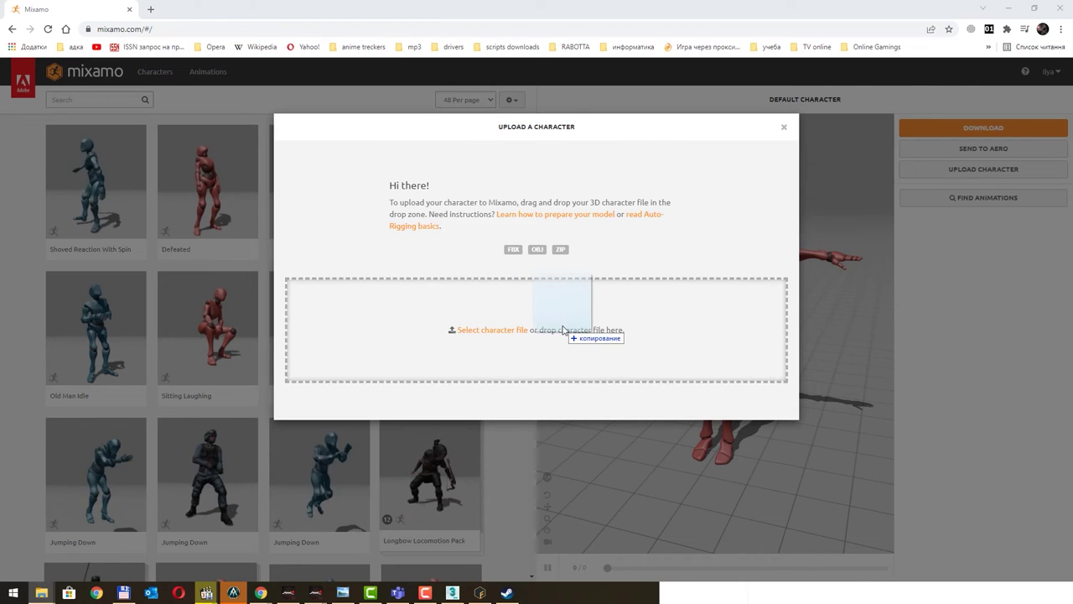
drag(563, 331, 563, 330)
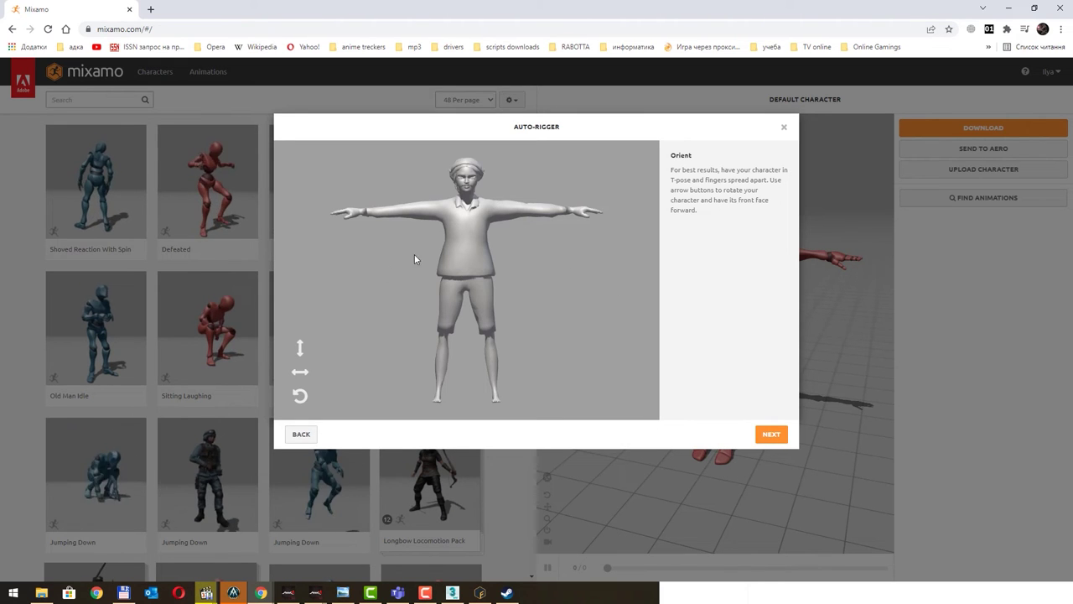
Step: Place the chin, wrist, elbow, knee and groin markers on the model and start auto-rigging
click(772, 434)
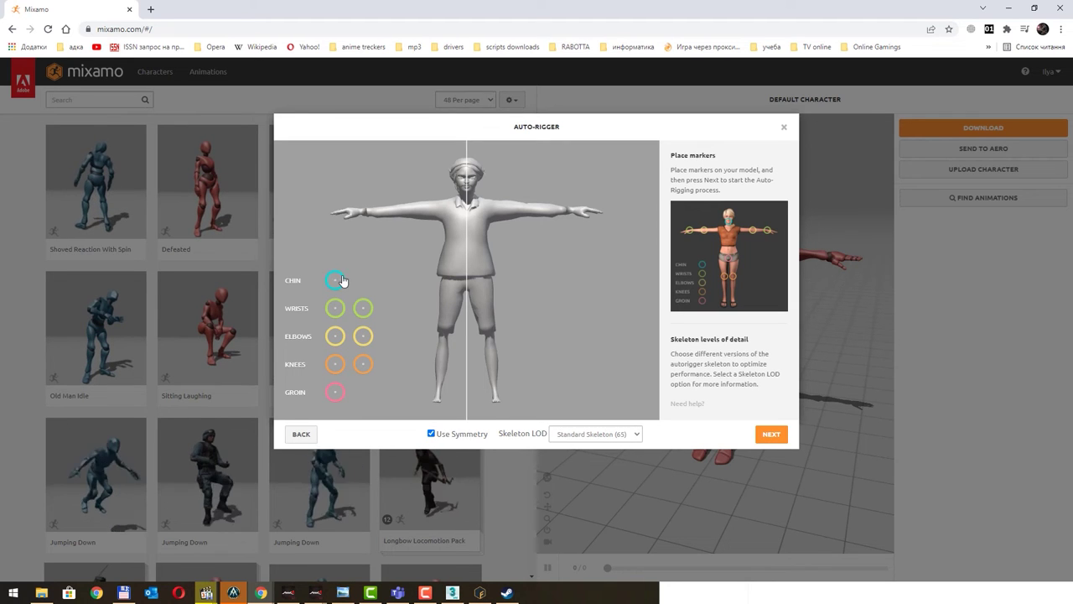
drag(336, 282, 462, 196)
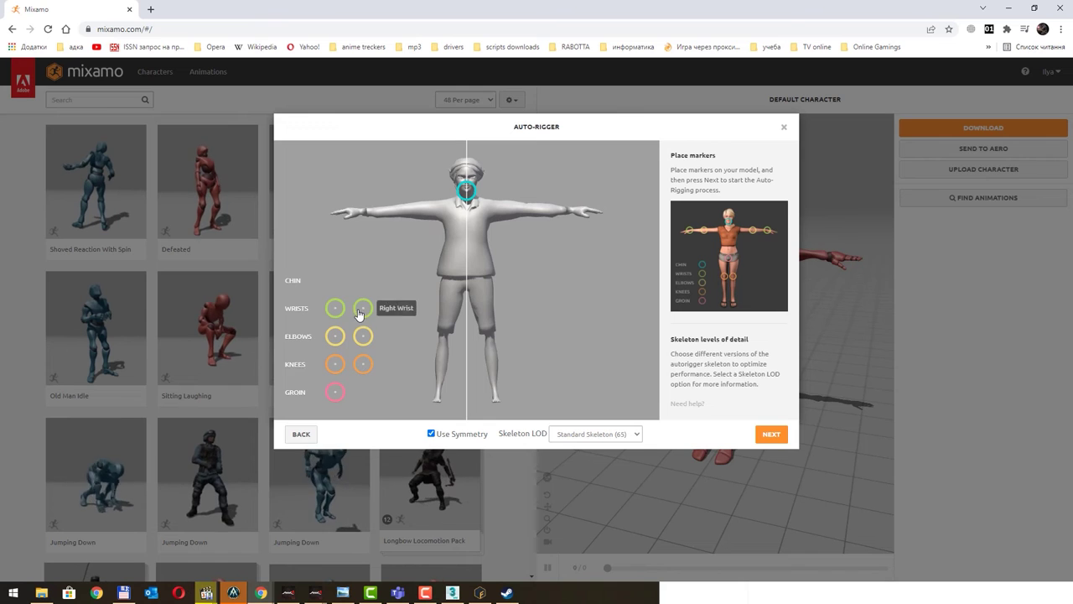
drag(360, 313, 531, 211)
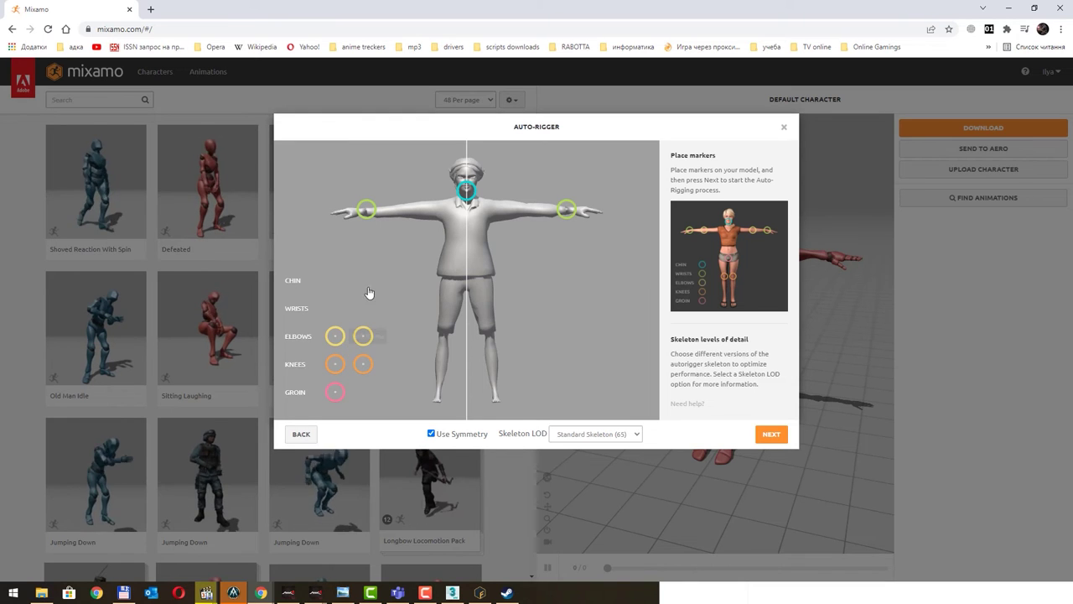
drag(363, 336, 408, 211)
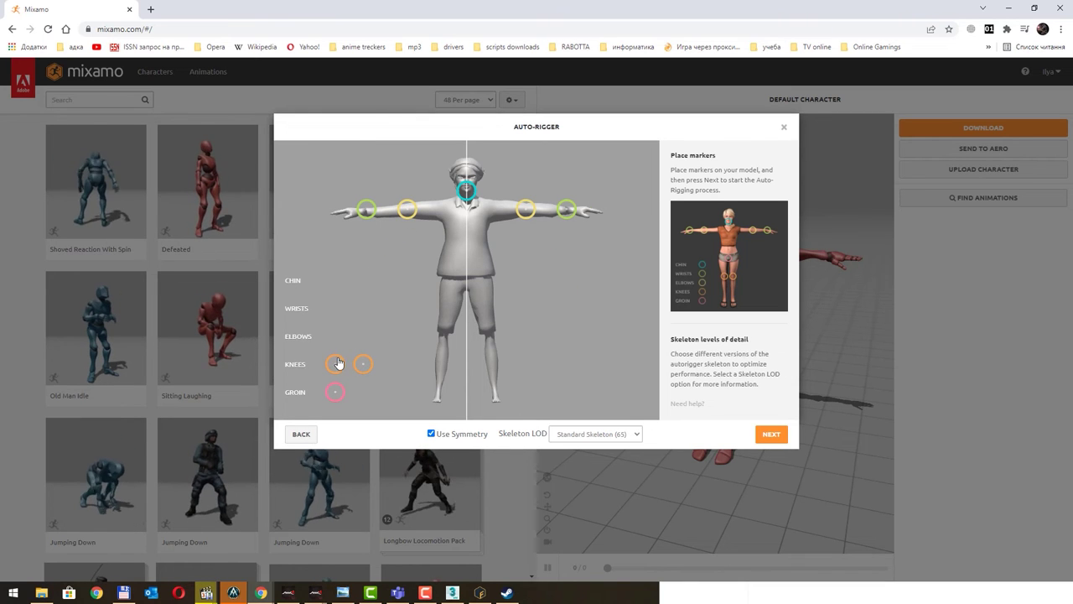
drag(346, 365, 435, 341)
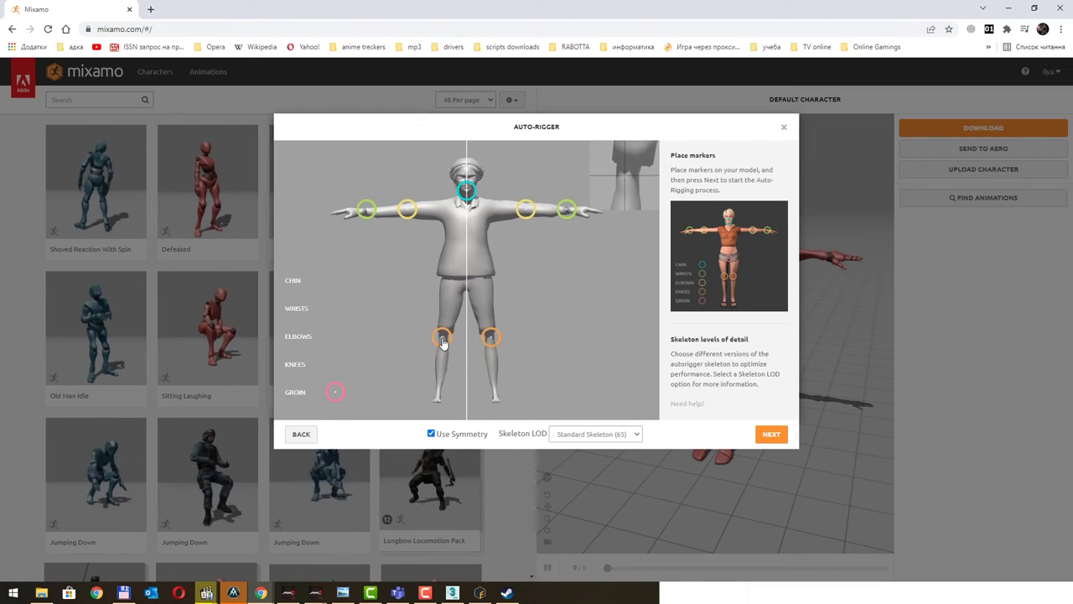
drag(334, 394, 458, 282)
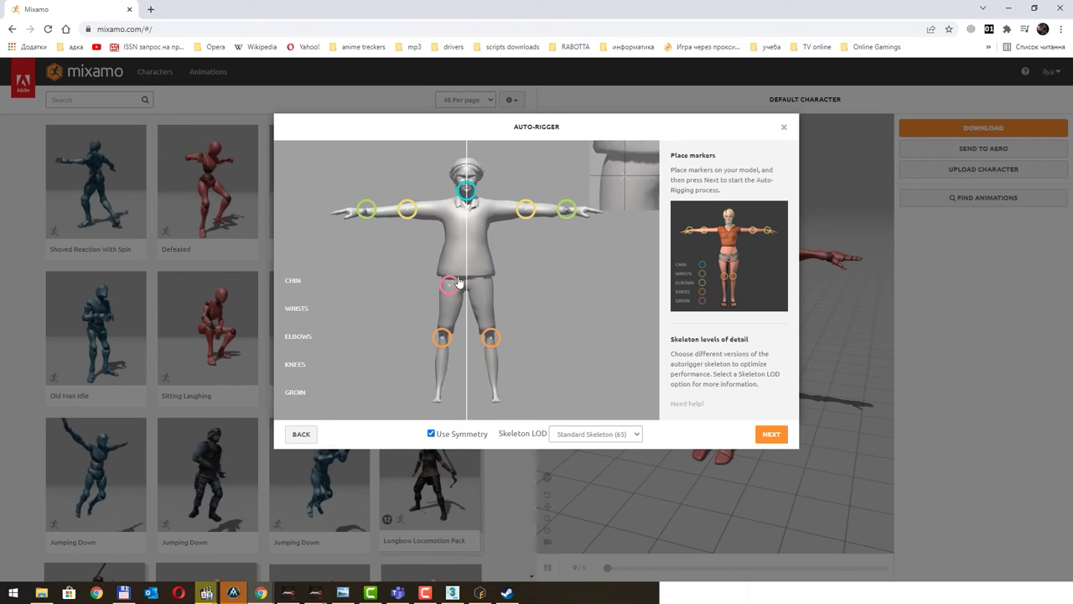
click(772, 434)
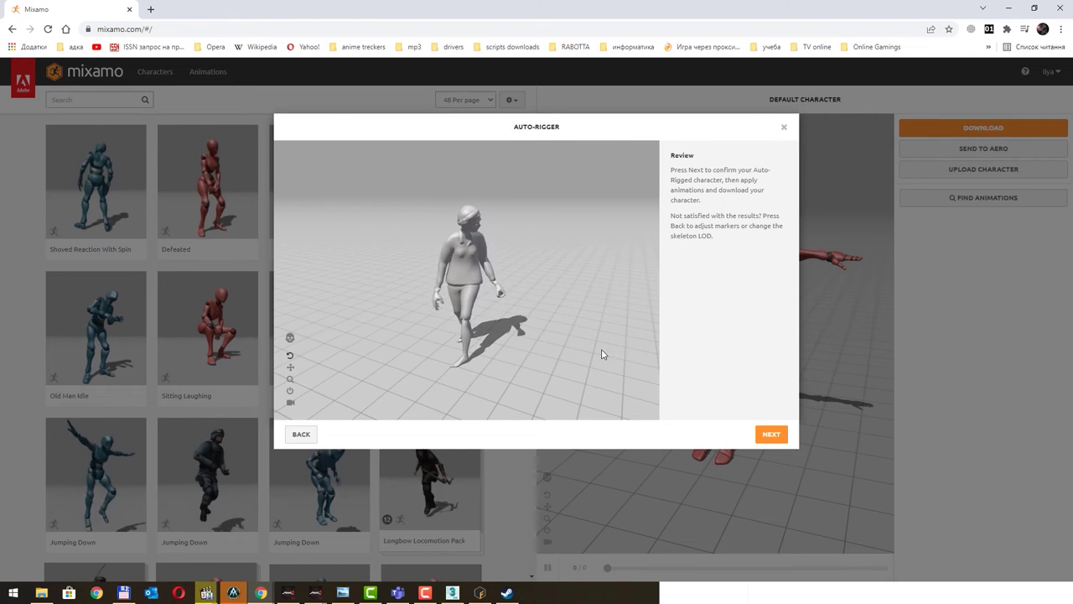
Step: Confirm the rigged character and preview the Catwalk Walk Turn 180 Tight animation
click(767, 436)
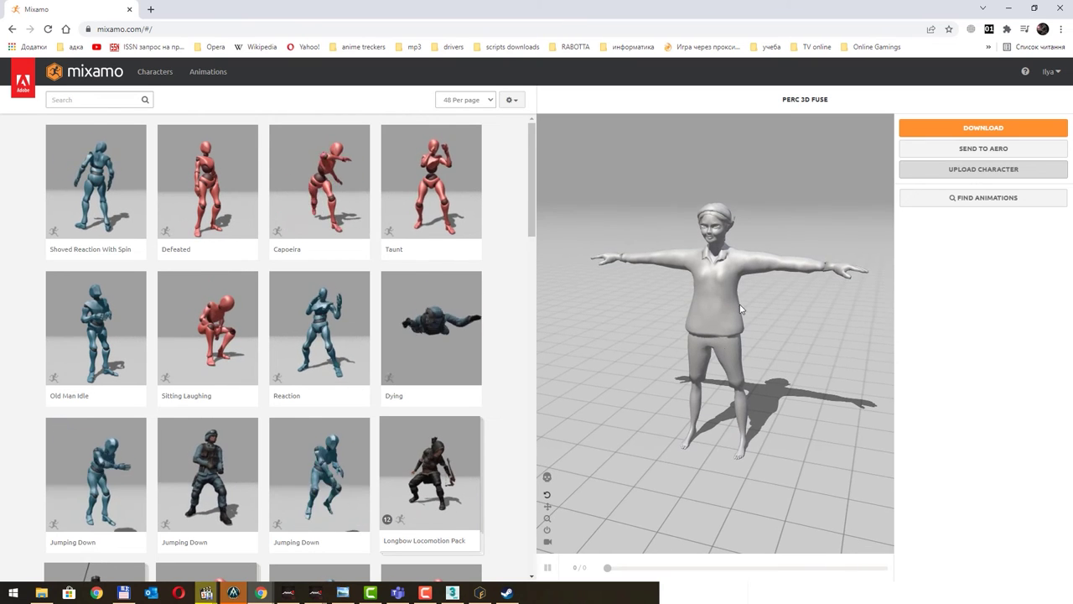
mouse_move(604, 351)
mouse_down()
mouse_move(735, 348)
mouse_move(727, 336)
mouse_up()
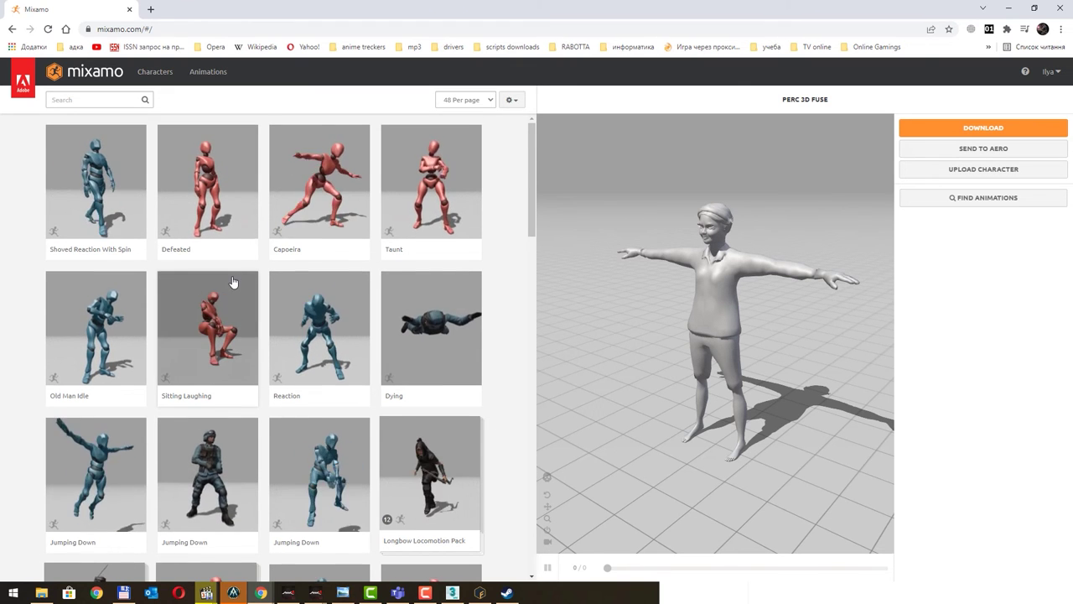
scroll(233, 281, down, 3)
scroll(234, 282, down, 4)
scroll(233, 282, down, 2)
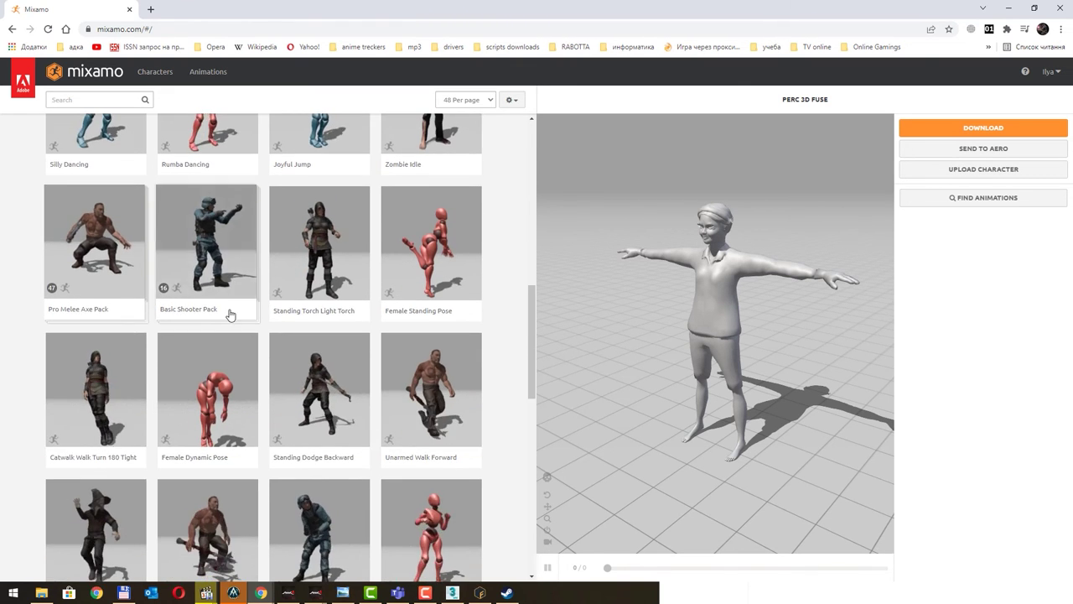
scroll(230, 314, down, 2)
click(104, 219)
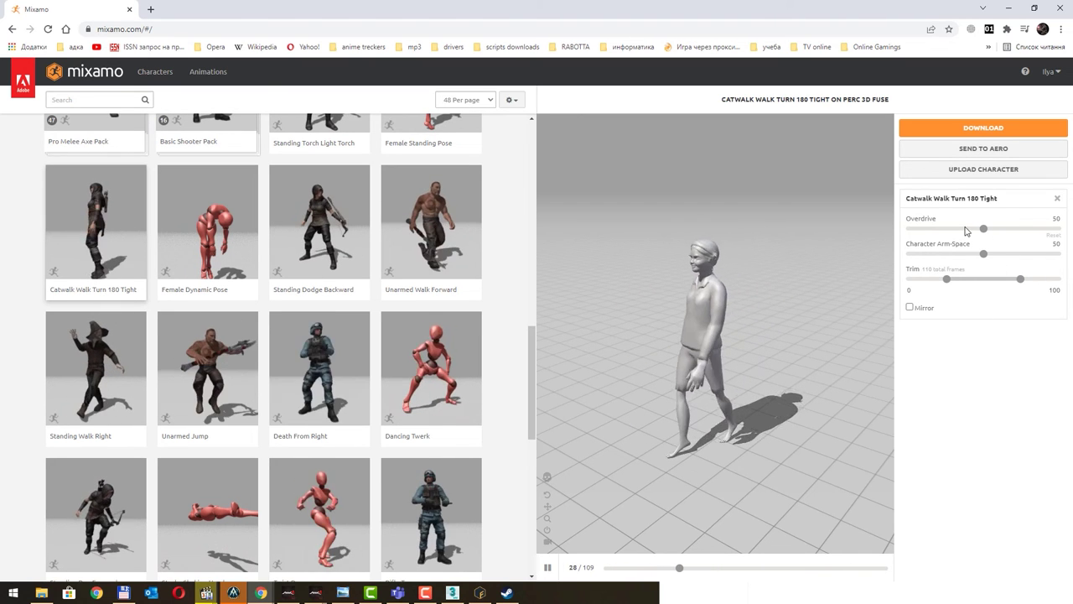
Step: Switch the preview to the Standing React Large From Left animation
scroll(385, 352, down, 1)
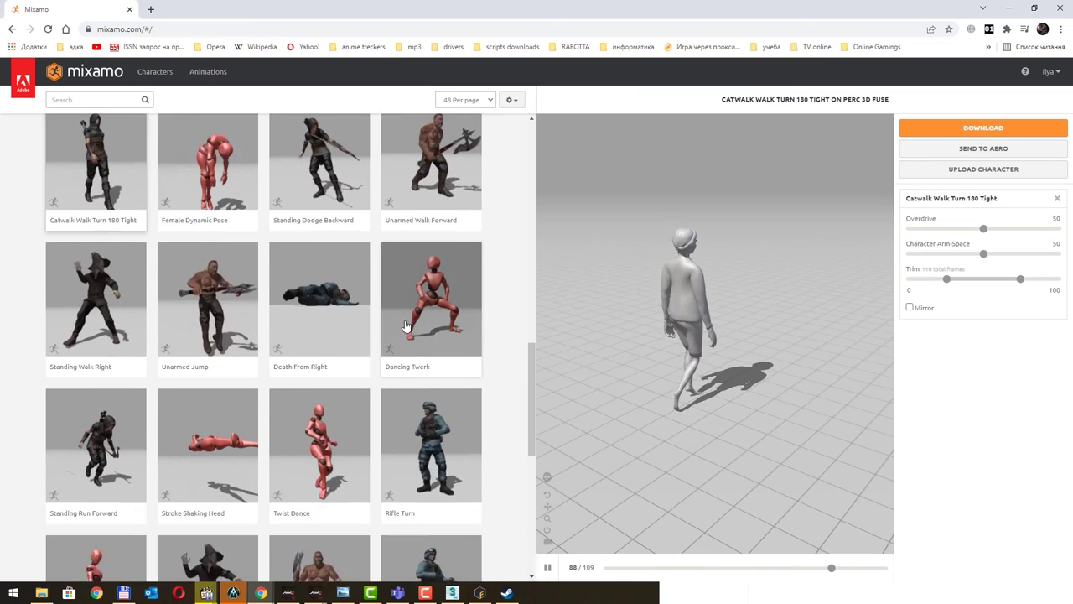
scroll(356, 417, down, 2)
click(346, 424)
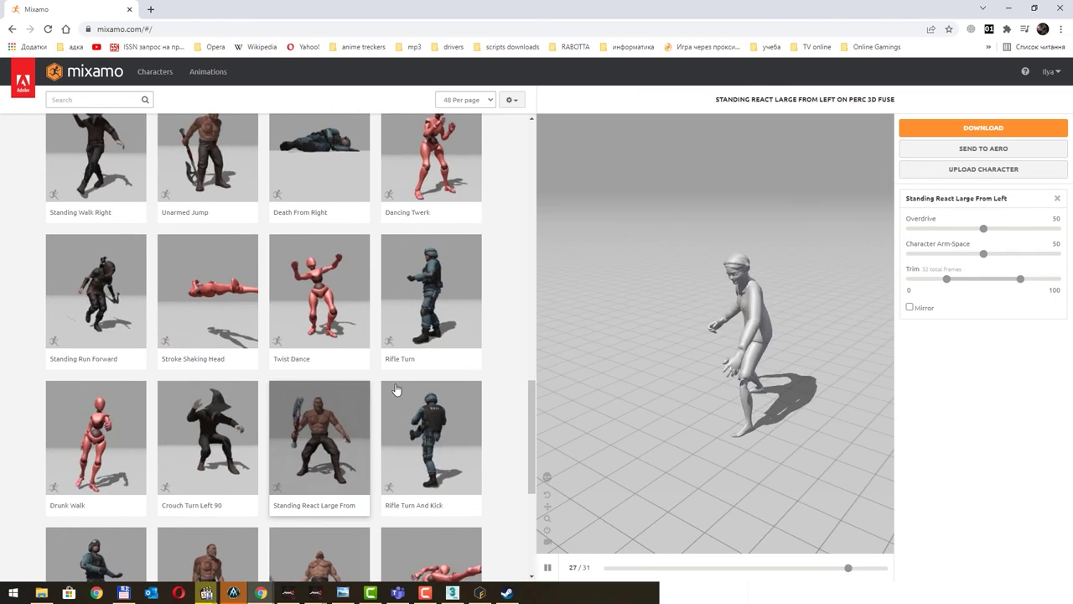
scroll(402, 385, down, 5)
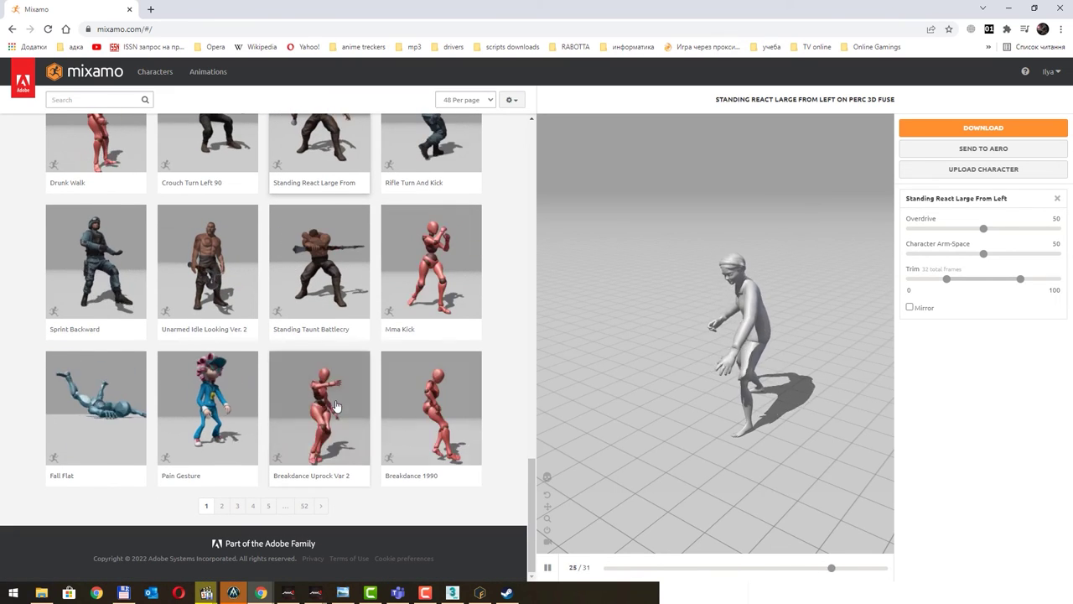
Step: Apply Breakdance Uprock Var 2 and download it as FBX Binary, with skin, 30 fps, no keyframe reduction
click(333, 406)
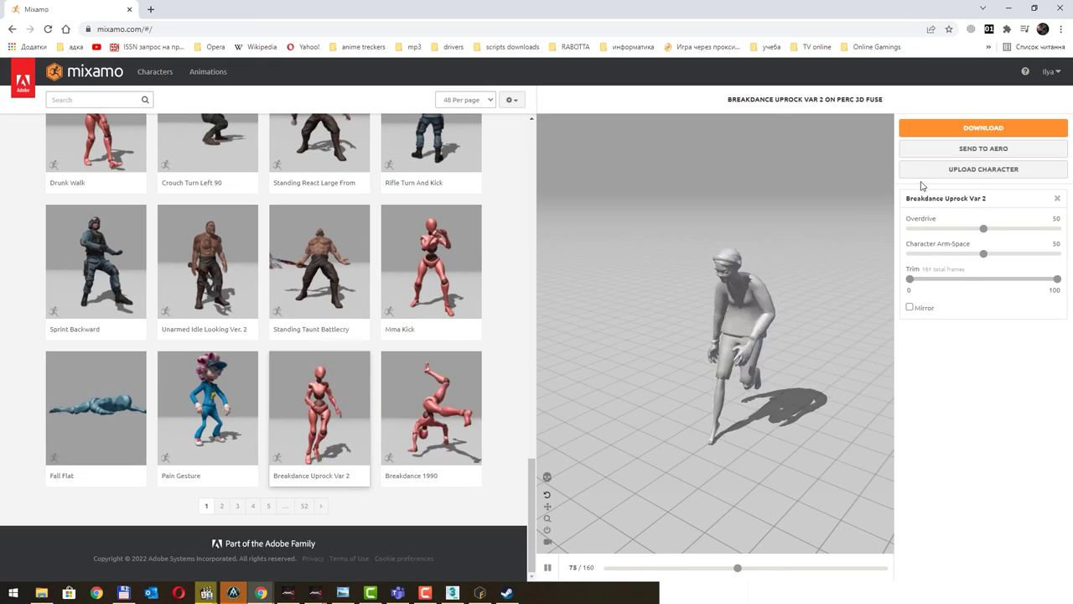
click(962, 130)
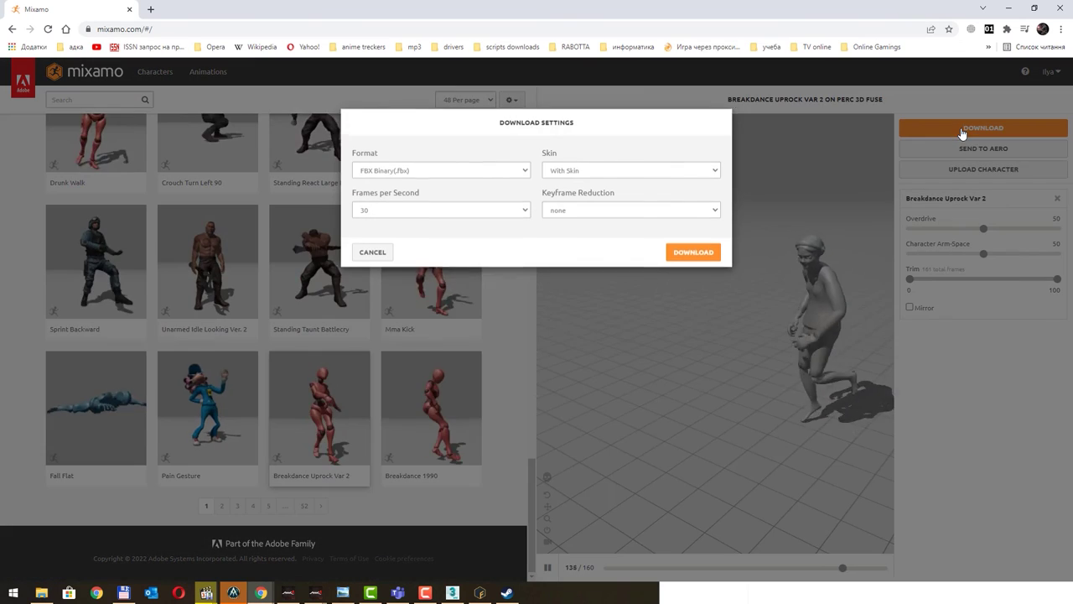
click(421, 215)
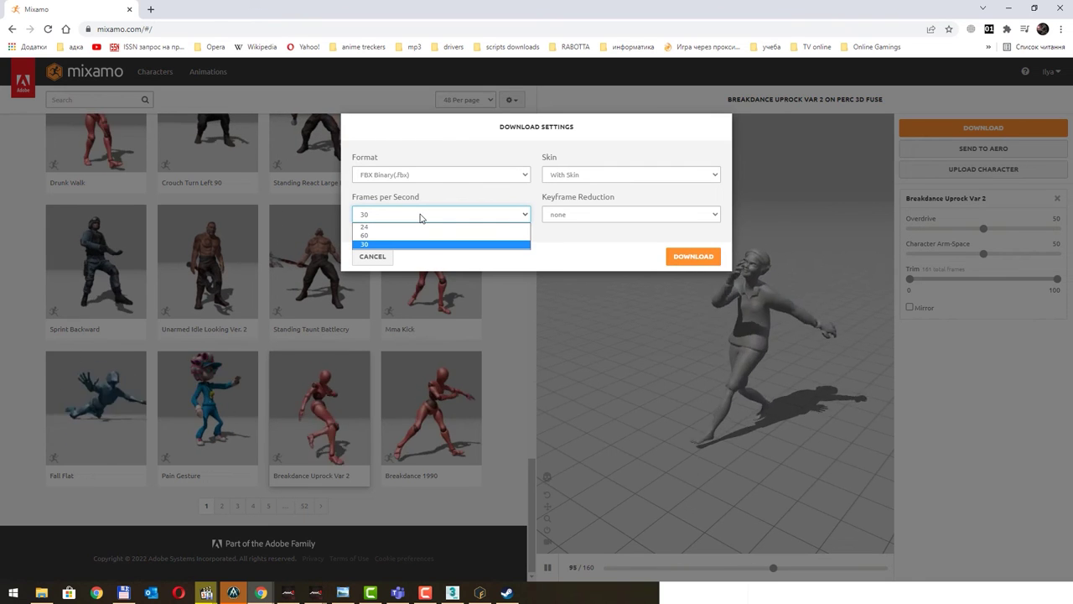
click(421, 216)
click(630, 215)
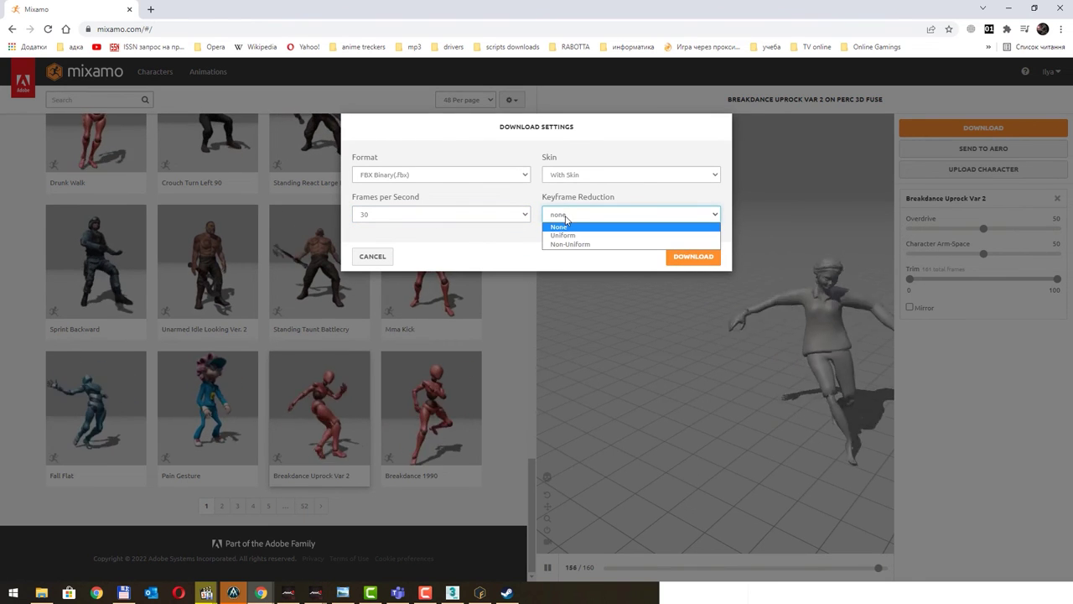
click(587, 215)
click(582, 178)
click(582, 178)
click(467, 175)
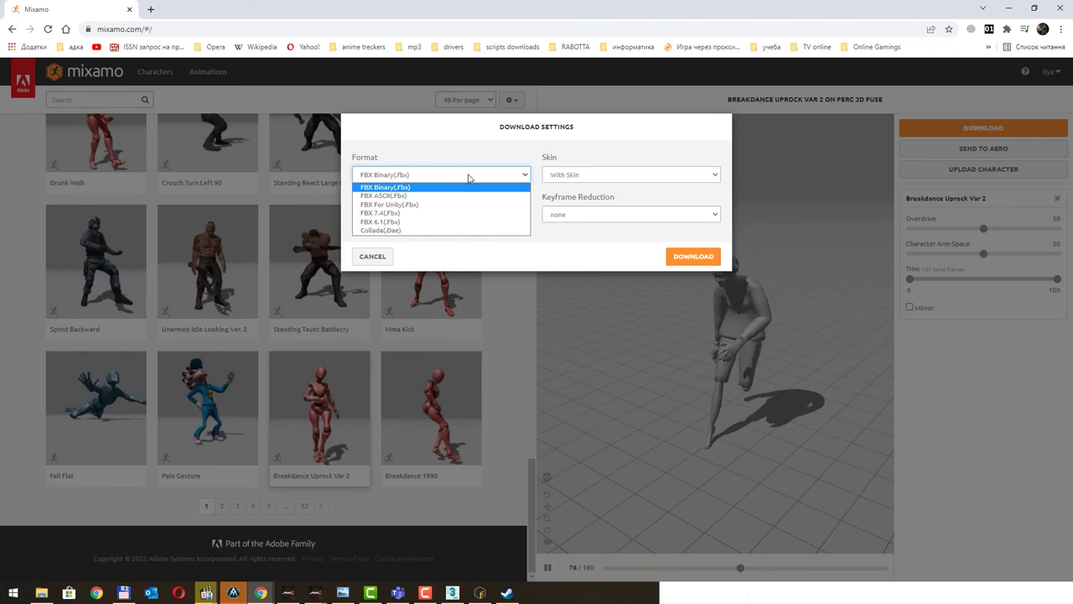
click(599, 120)
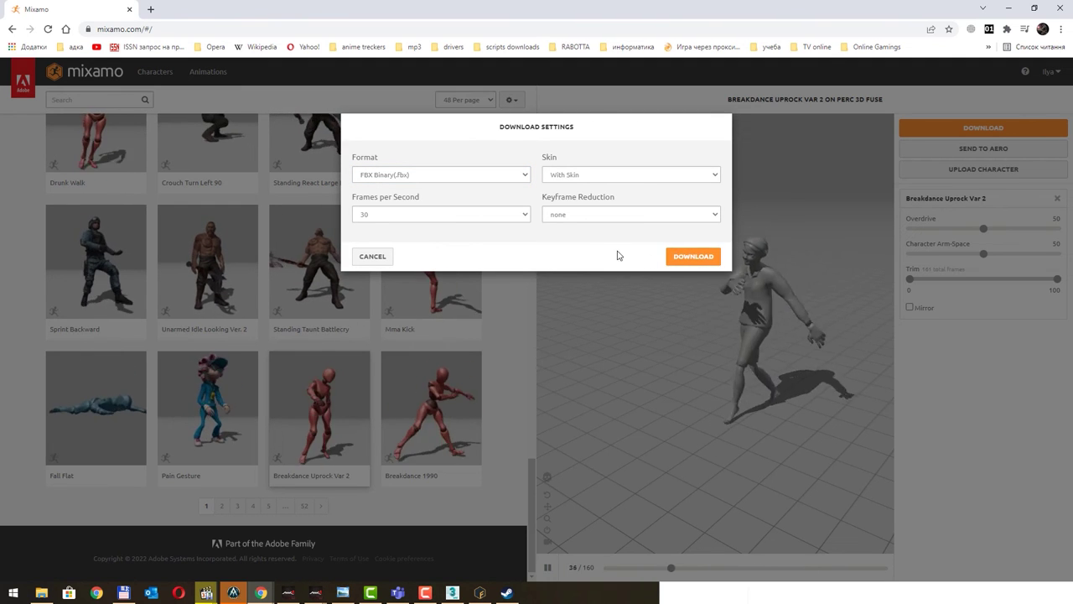
click(372, 257)
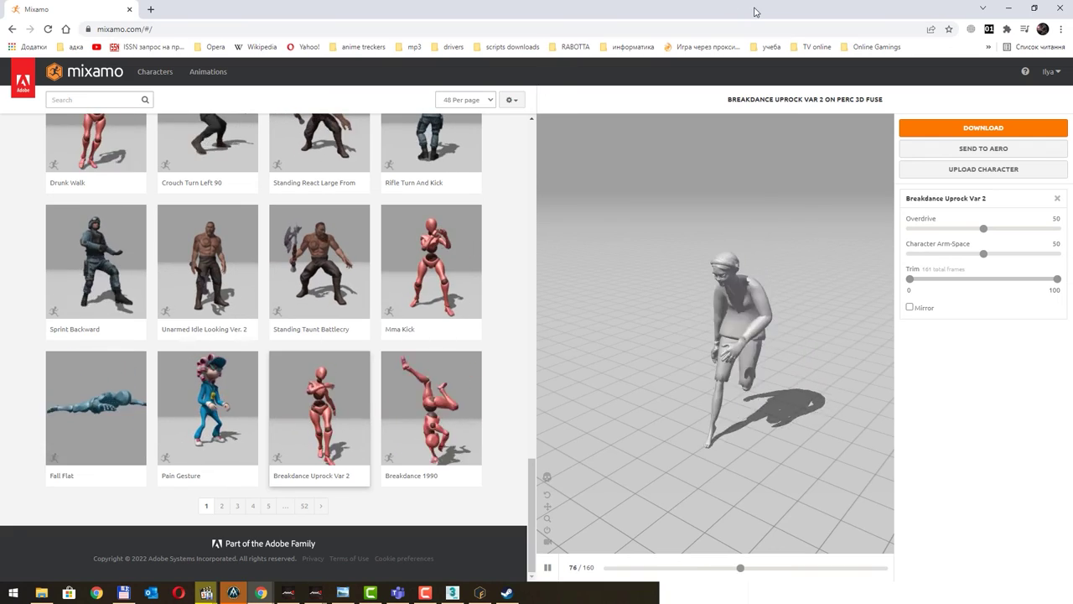
Step: Close Chrome and Steam, then exit Mixamo Fuse discarding unsaved changes
drag(717, 11, 920, 82)
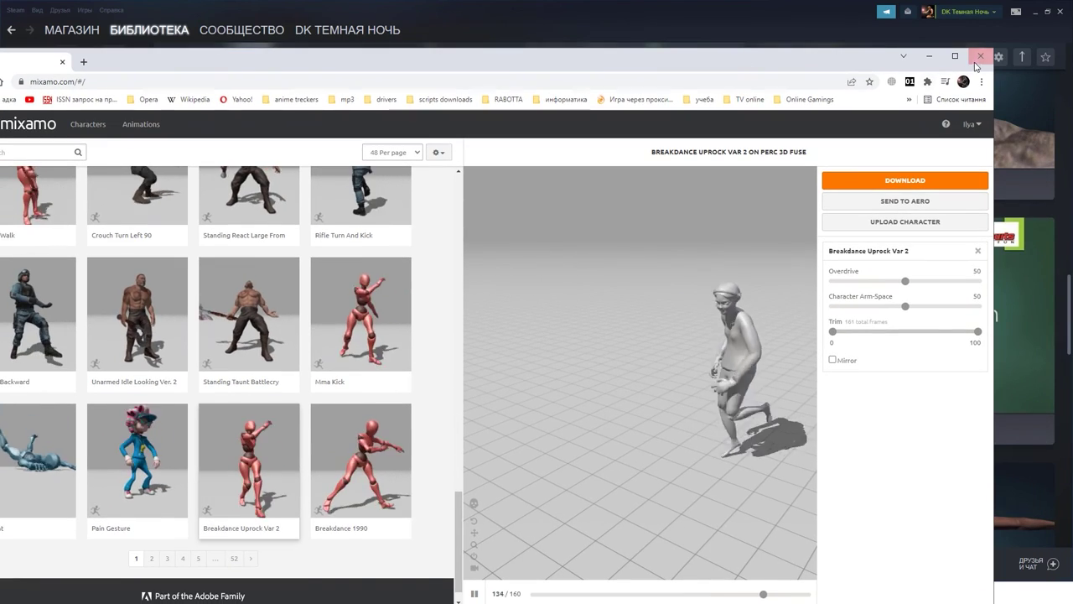
click(980, 55)
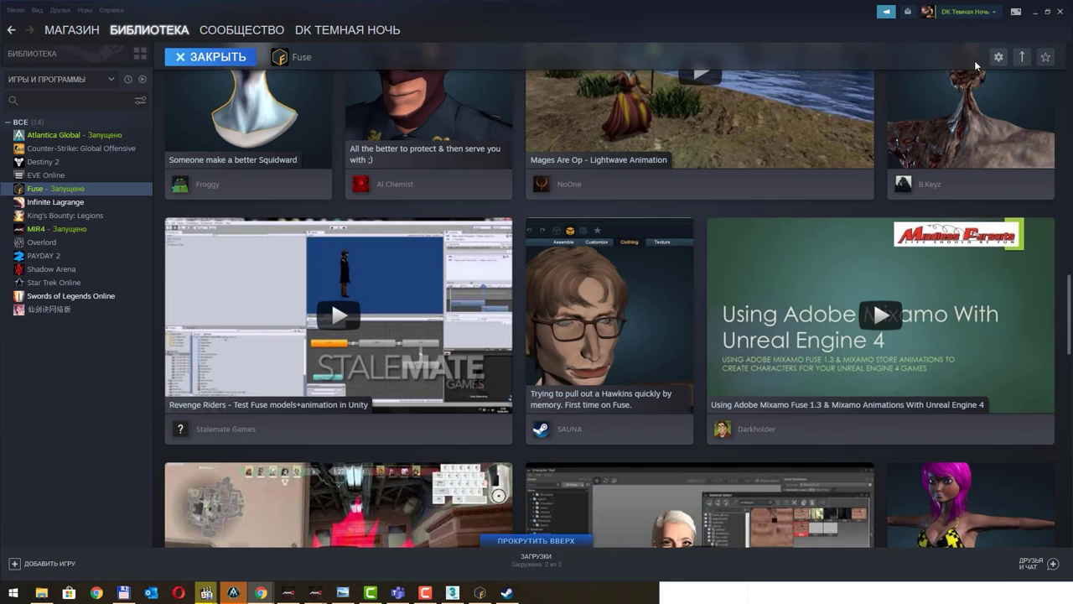
click(1063, 12)
click(1059, 6)
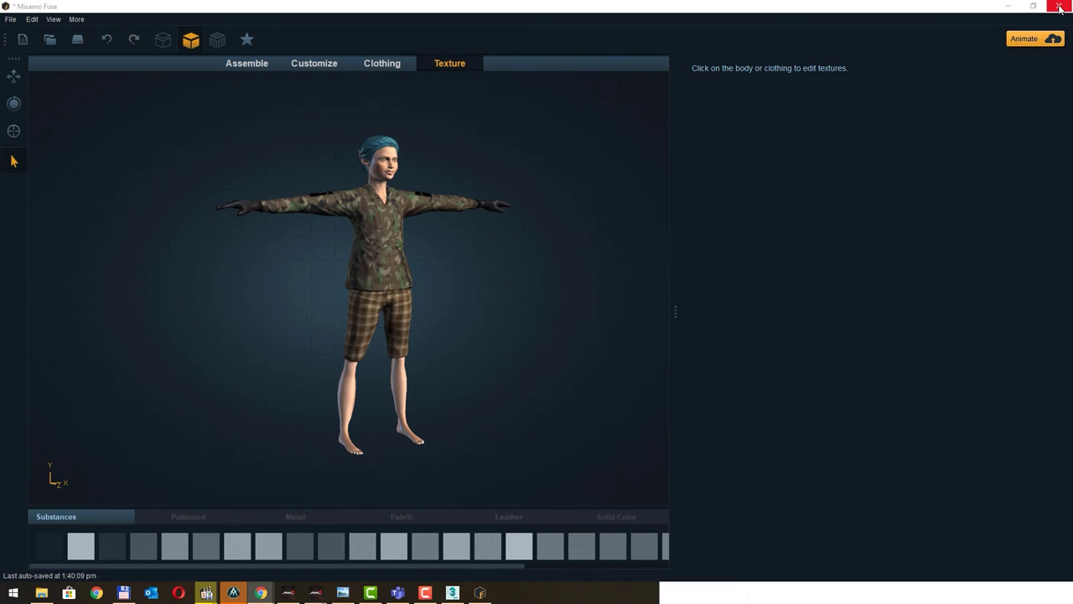
click(537, 314)
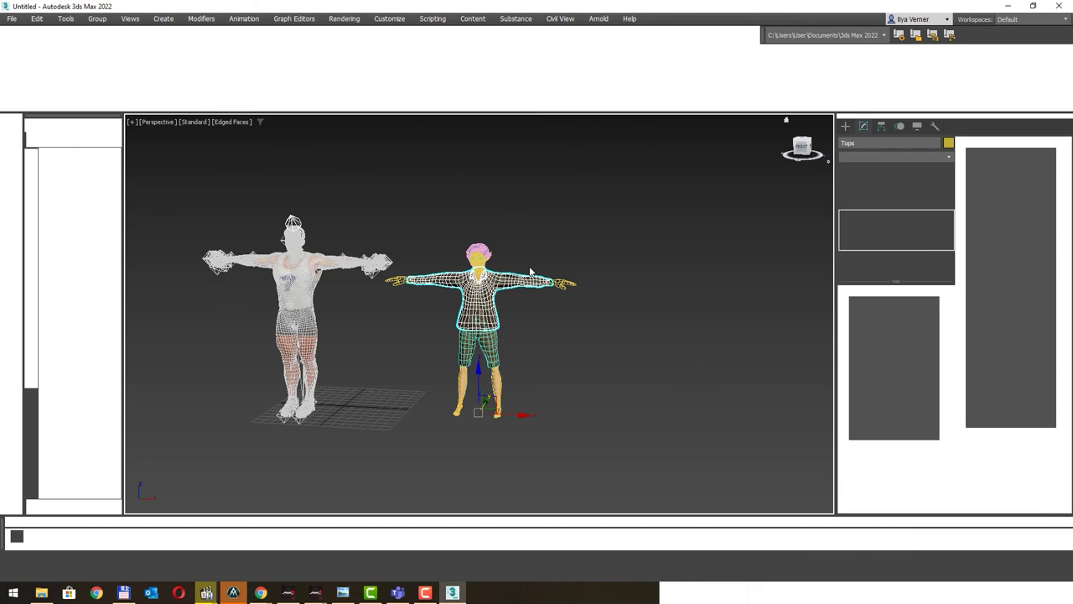
Step: Start a new empty 3ds Max scene without saving the two imported characters, then show Populate tools
click(561, 240)
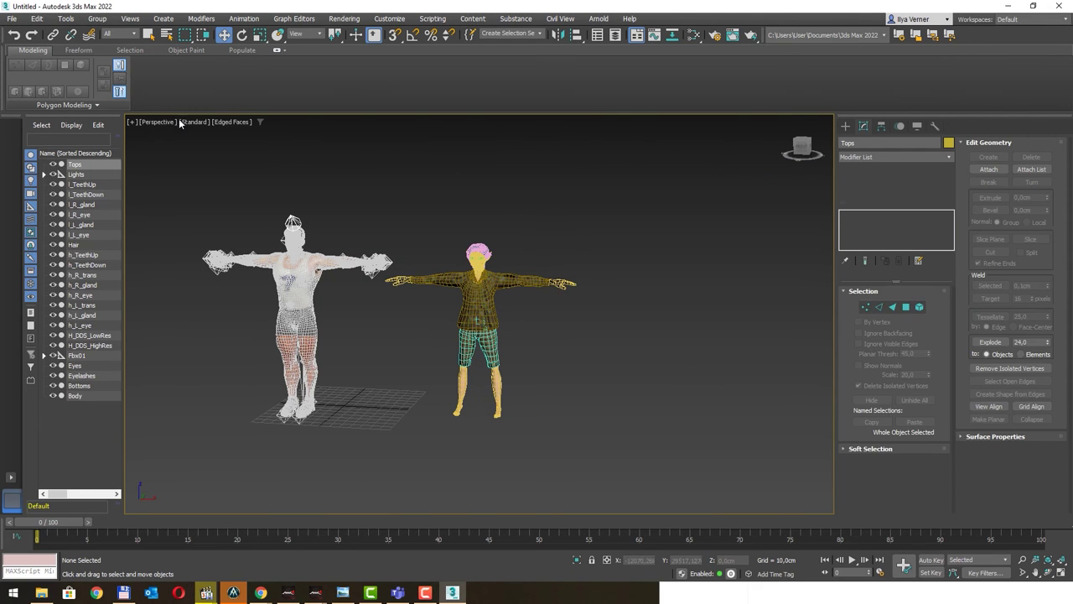
click(11, 19)
click(155, 38)
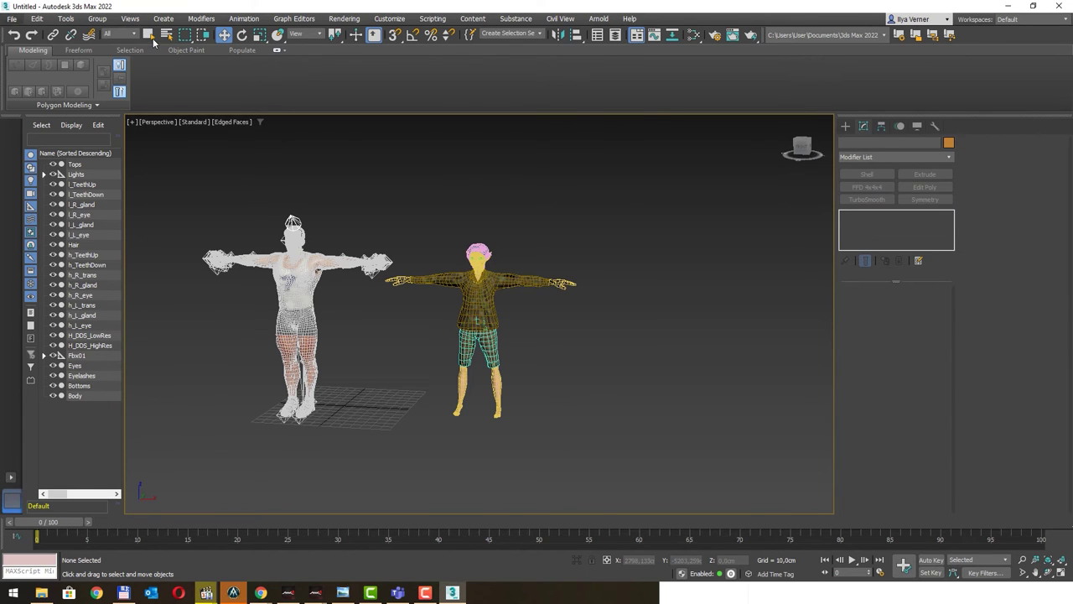
click(537, 315)
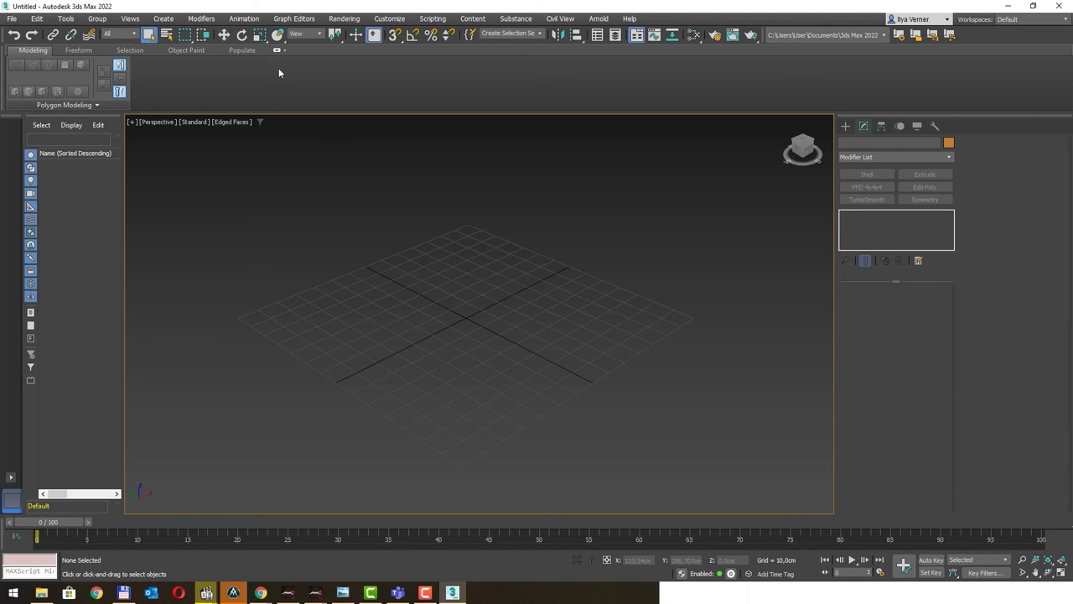
click(242, 50)
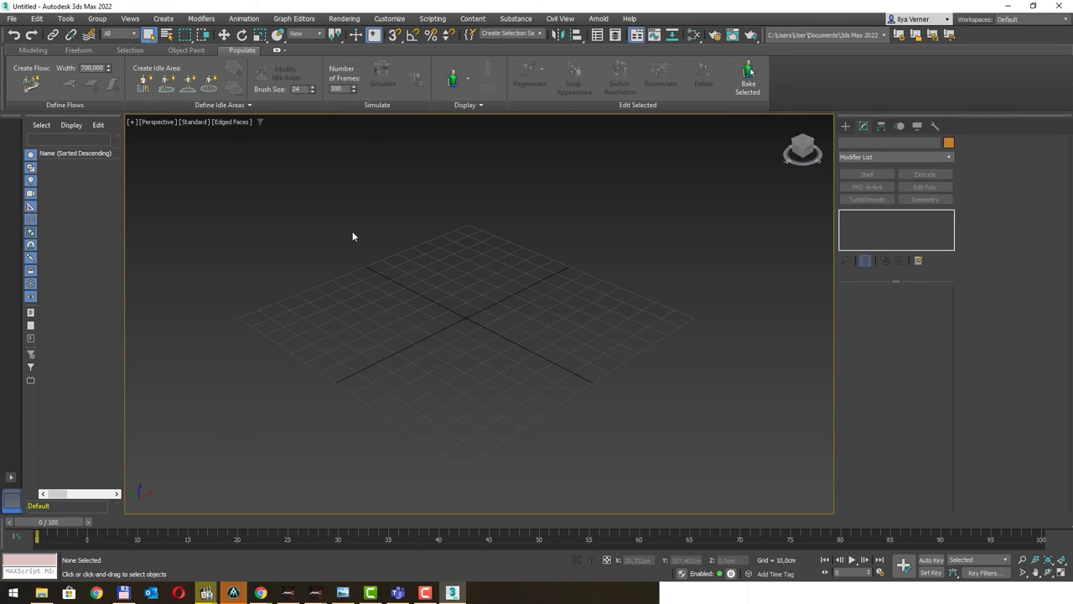
Step: Draw Flow001, an L-shaped 700 cm-wide walkway with lanes at 130 cm spacing
click(31, 83)
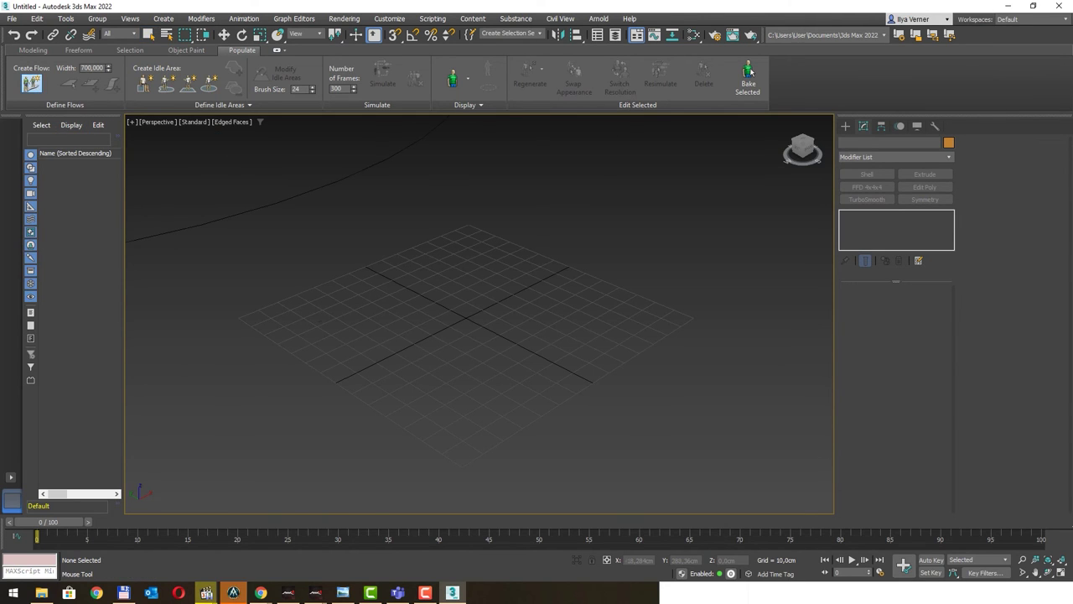
key(g)
scroll(470, 352, up, 5)
key(g)
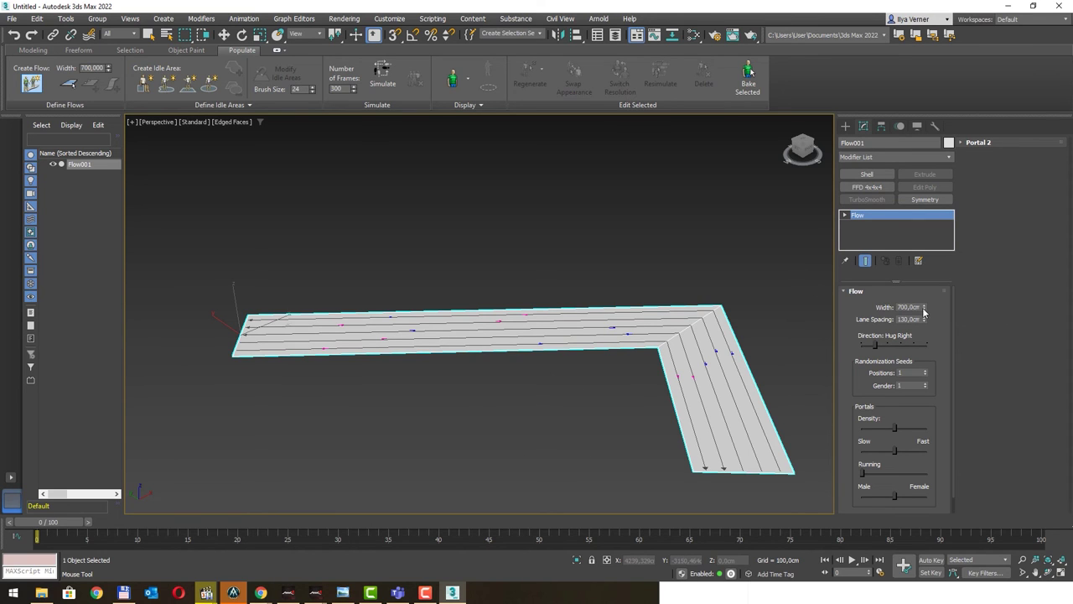
Step: Set Flow001's width to 357 cm and raise its density, running share and female share
drag(923, 310, 920, 335)
scroll(359, 336, up, 2)
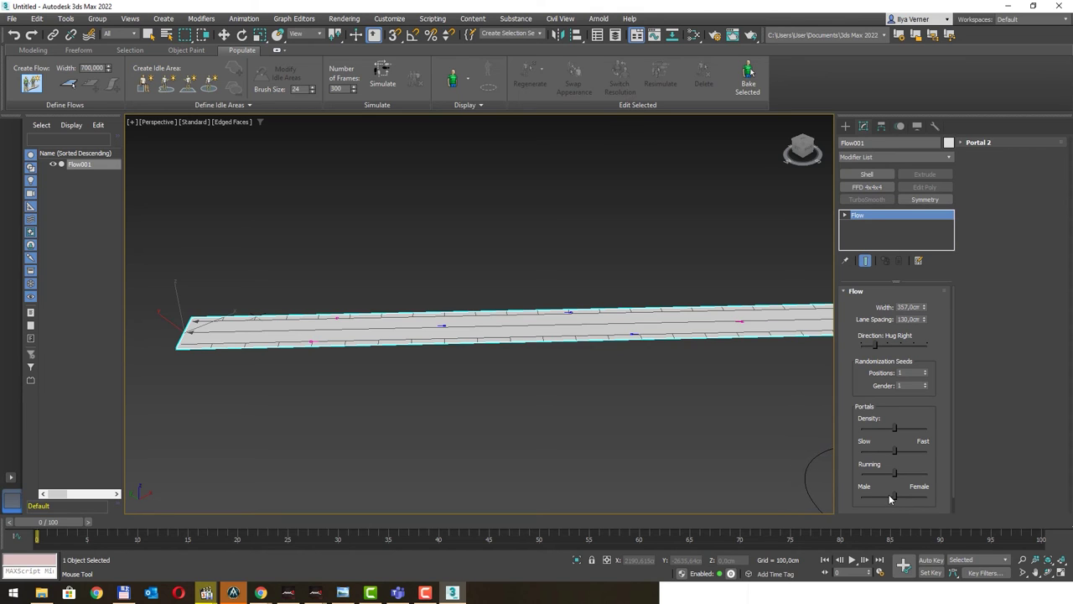
drag(893, 497, 913, 496)
mouse_move(894, 474)
mouse_down()
mouse_move(879, 451)
mouse_move(905, 428)
mouse_up()
Step: Simulate Flow001 to fill it with male and female pedestrians over 300 frames
click(387, 84)
click(384, 84)
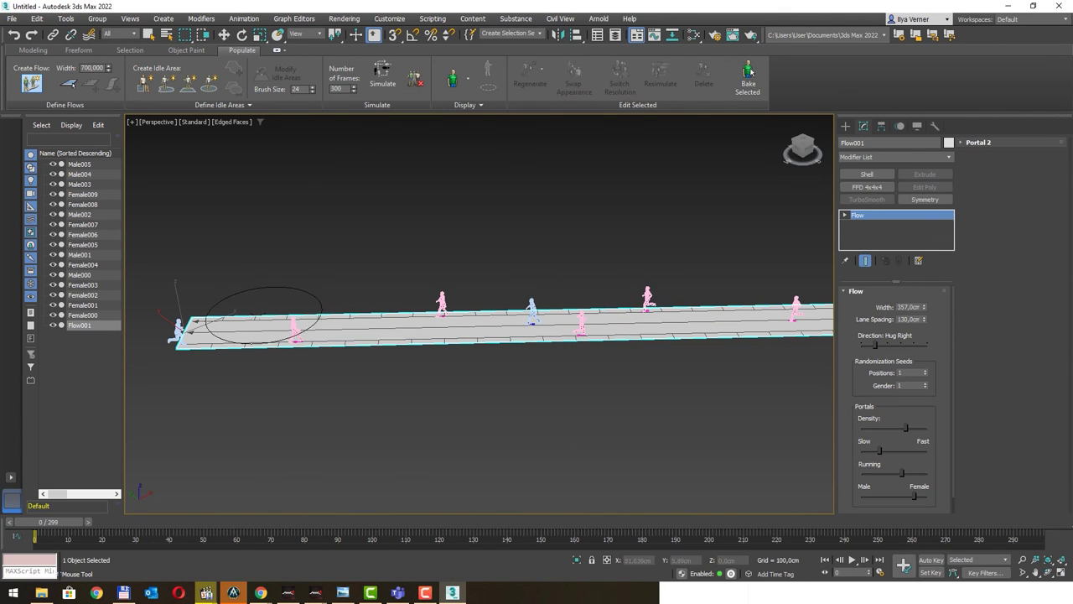
Step: Show the pedestrians as textured figures without face edges
middle_drag(281, 327, 334, 349)
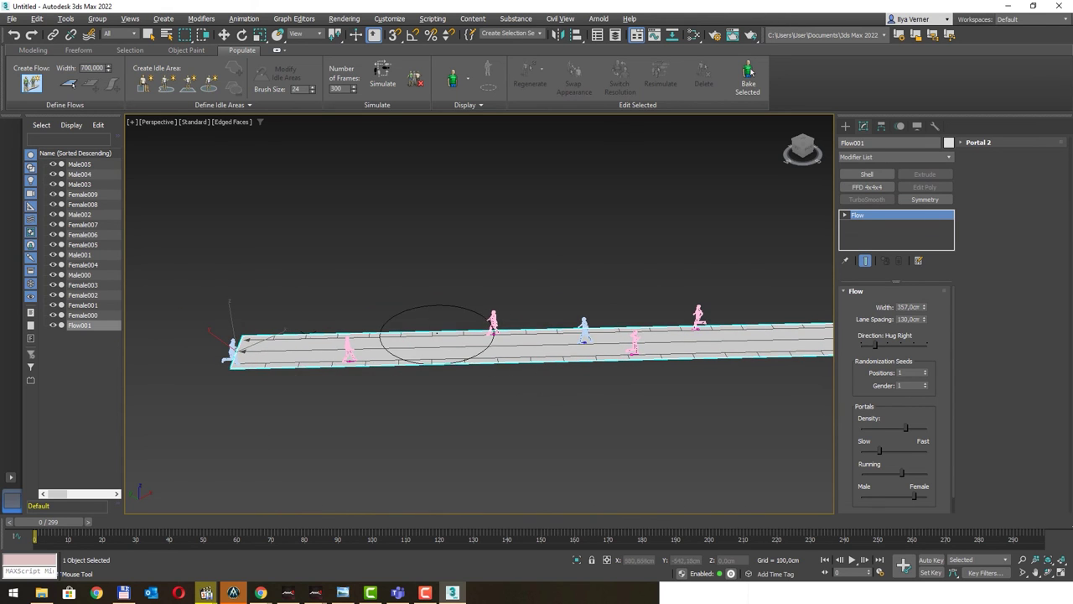
scroll(437, 333, up, 1)
scroll(437, 333, up, 3)
scroll(437, 333, down, 2)
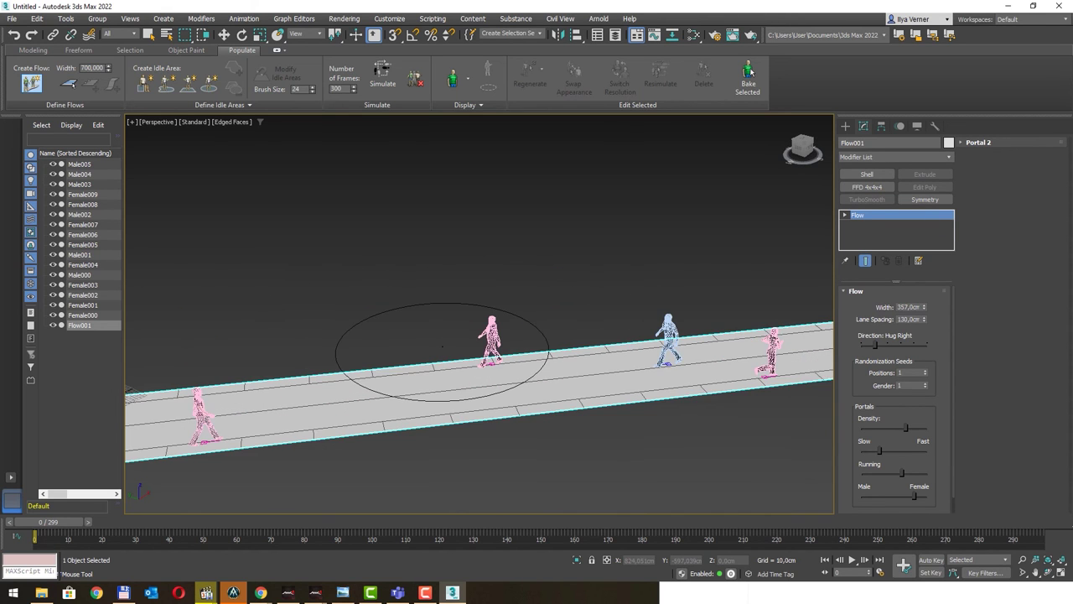
key(F3)
key(F3)
key(F4)
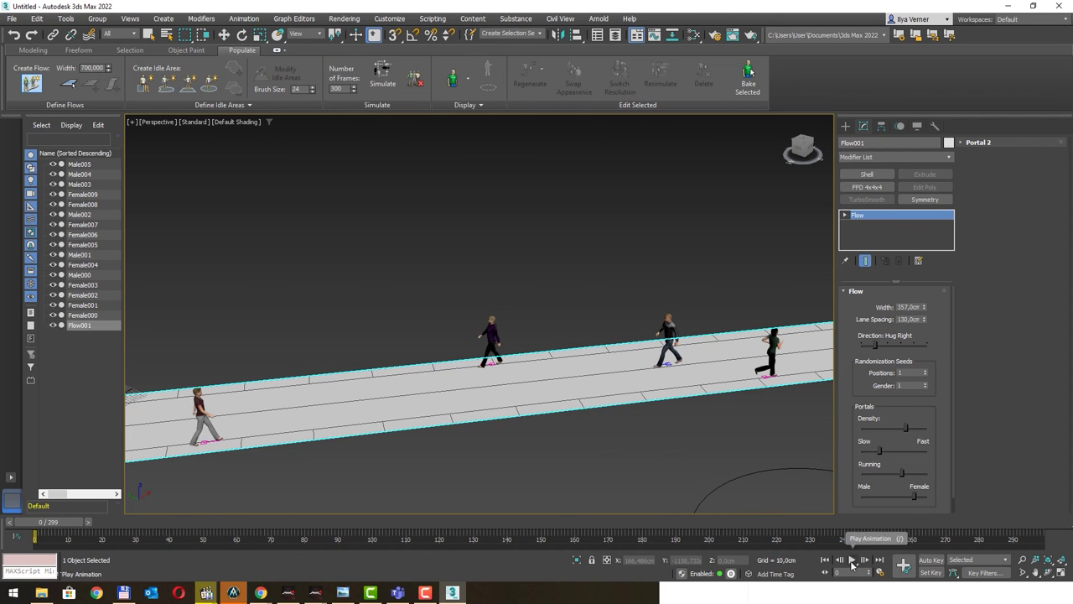
Step: Play the crowd animation and reframe the view to include the walkway corner
click(852, 561)
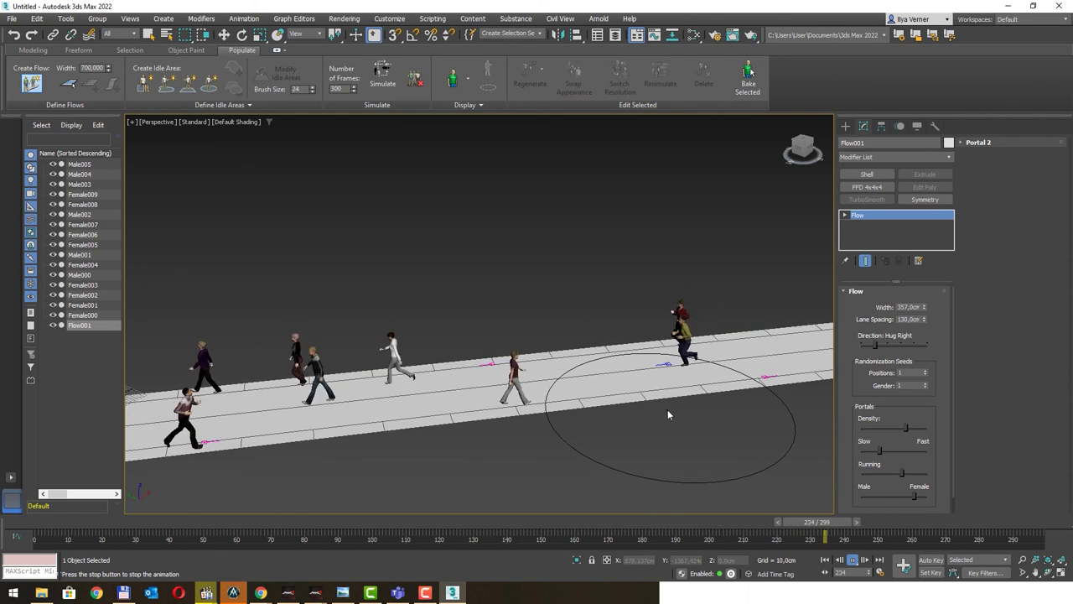
scroll(671, 423, down, 4)
mouse_move(707, 438)
middle_down()
mouse_move(420, 405)
mouse_move(613, 366)
middle_up()
scroll(423, 401, down, 3)
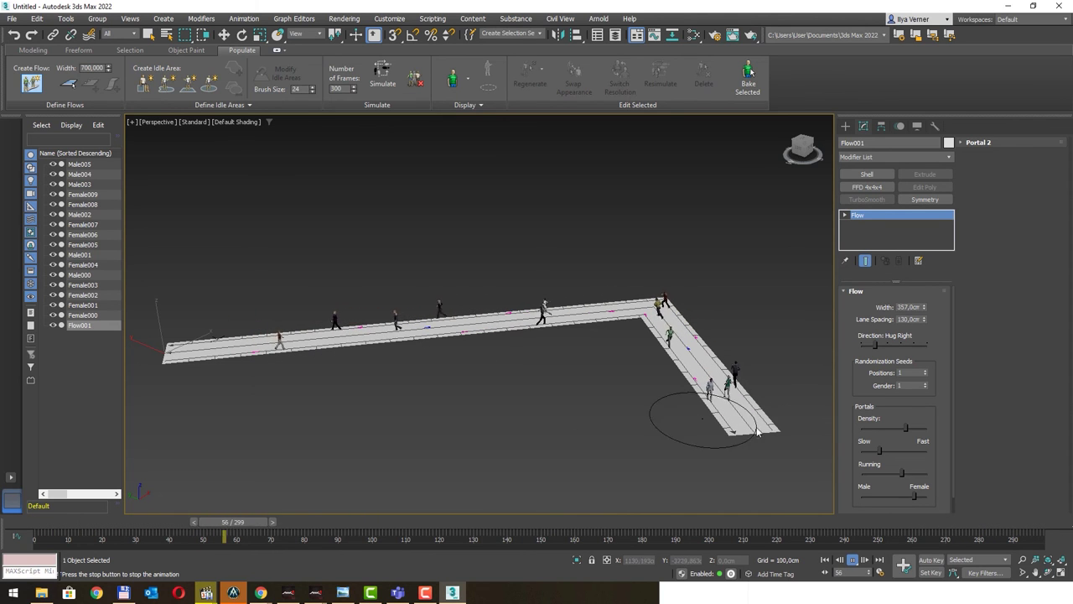
Step: Rewind to frame 0 and place Seat001 beside the start of Flow001
click(340, 524)
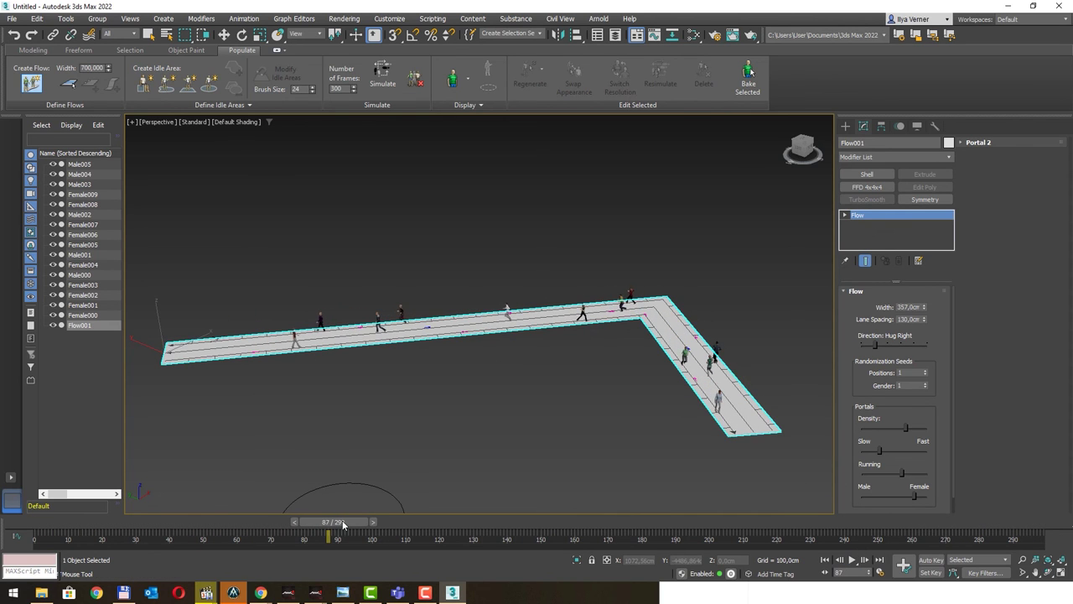
drag(342, 524, 35, 527)
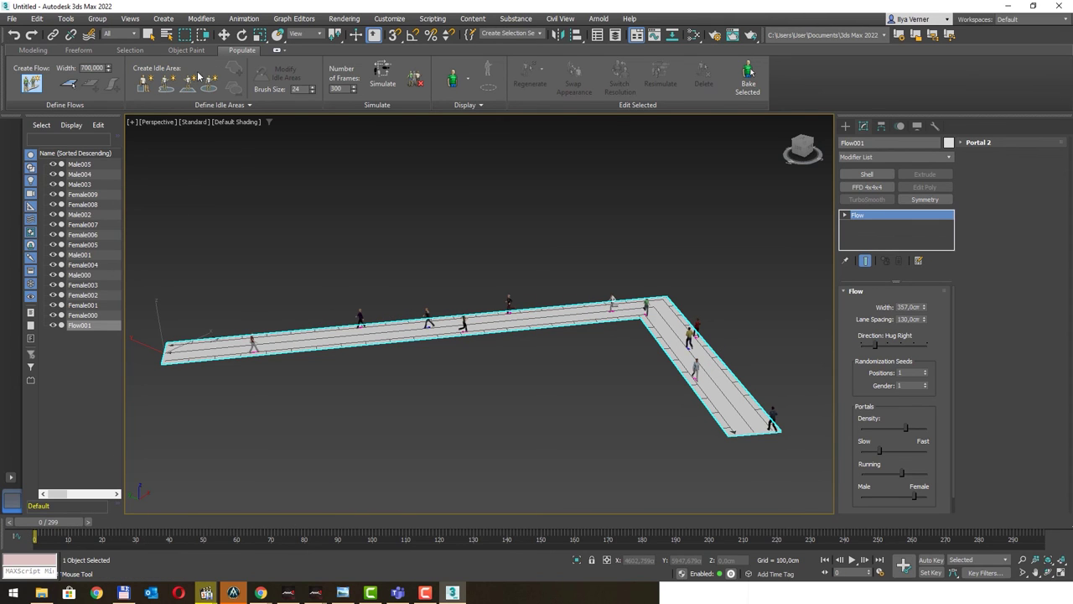
click(143, 87)
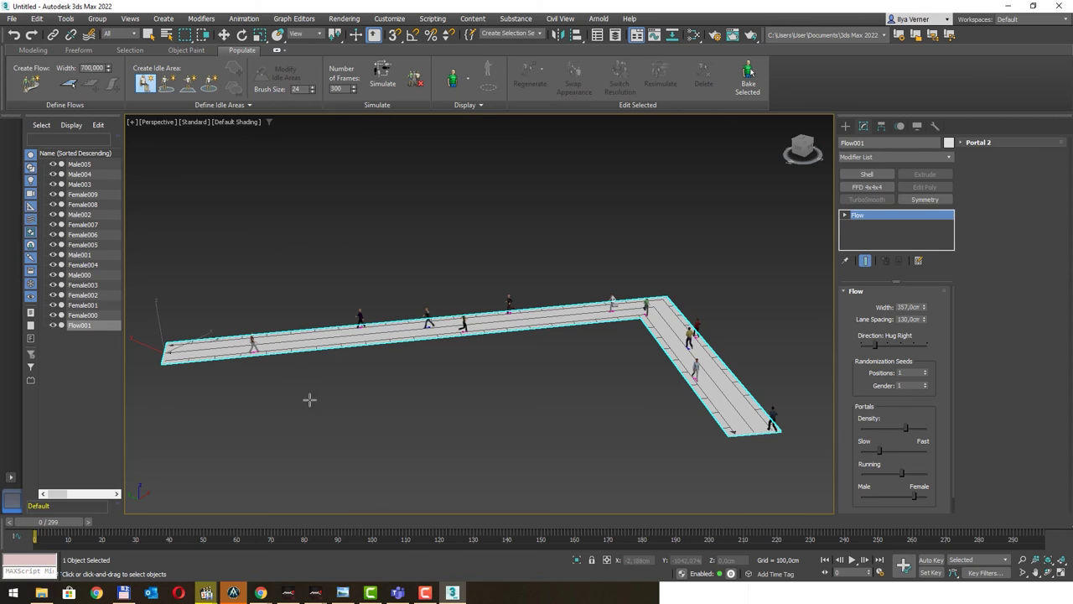
click(224, 396)
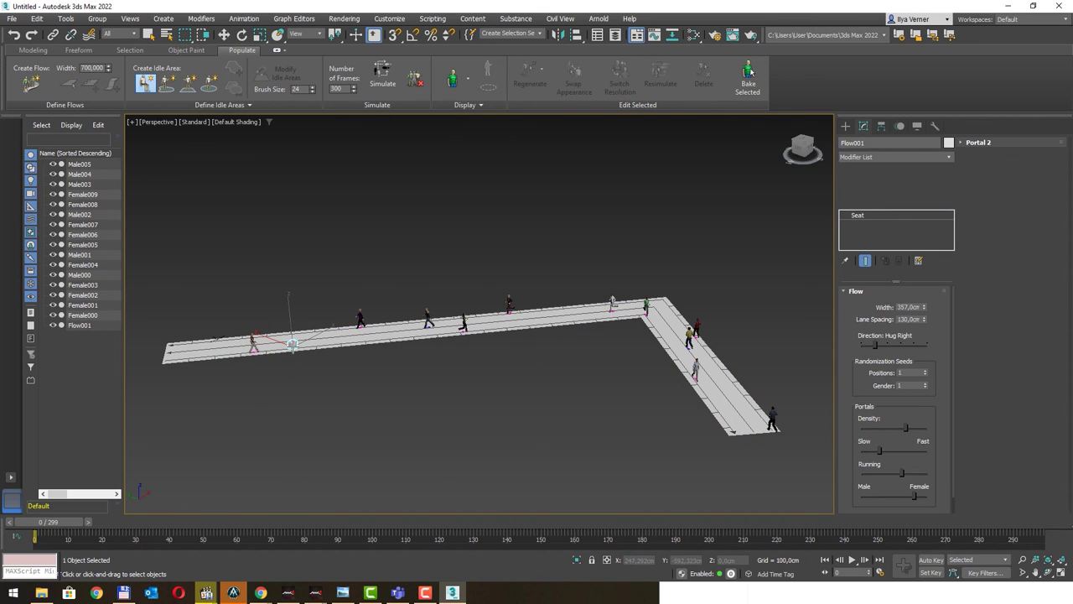
click(292, 344)
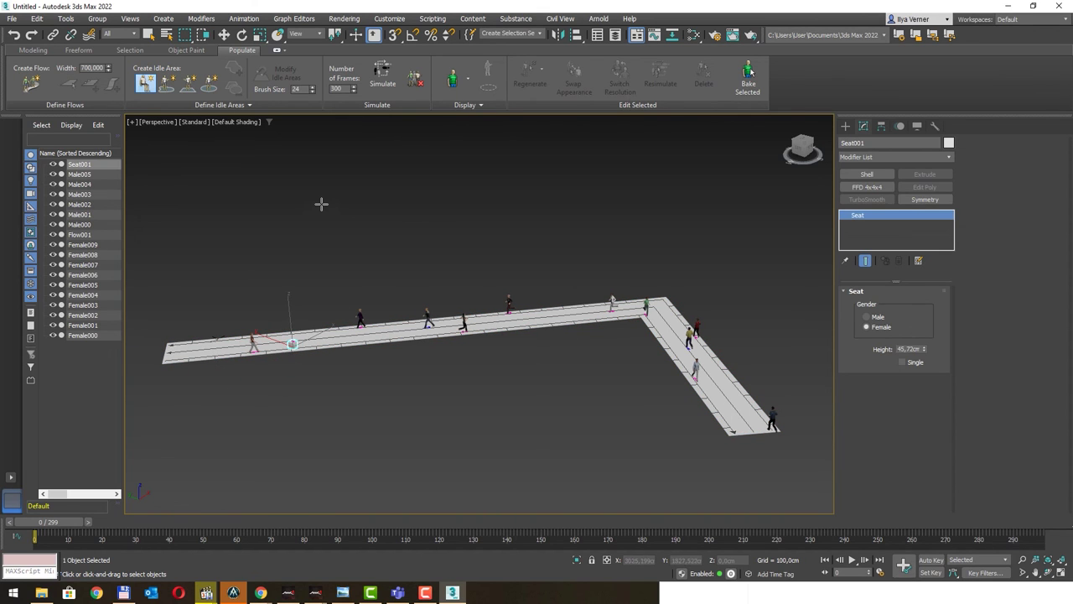
scroll(355, 311, up, 2)
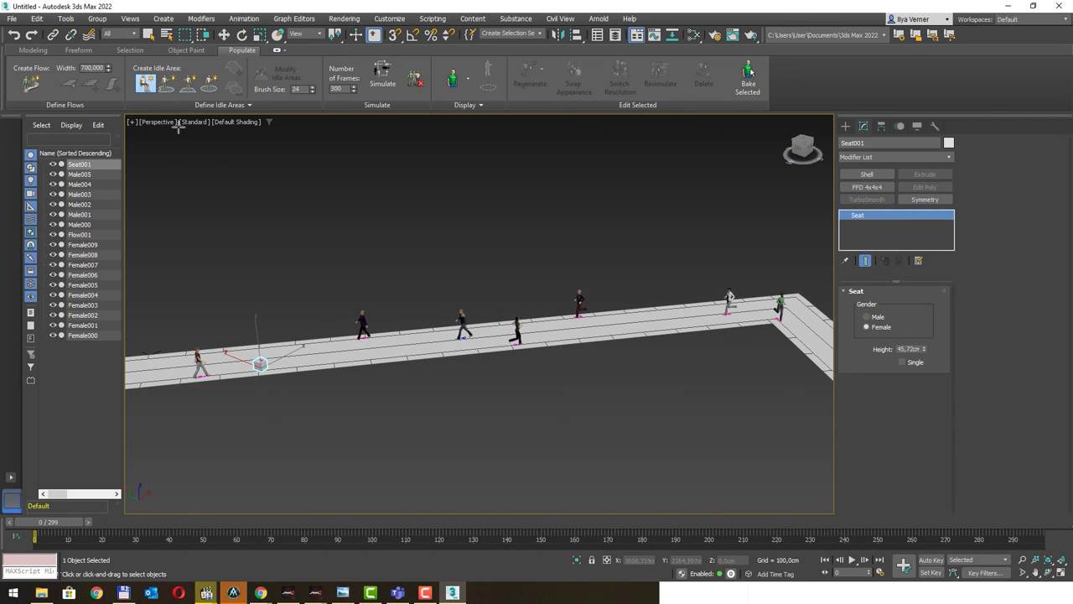
Step: Paint freeform IdleArea001 below the walkway and draw elliptical IdleArea002 to its right
click(167, 88)
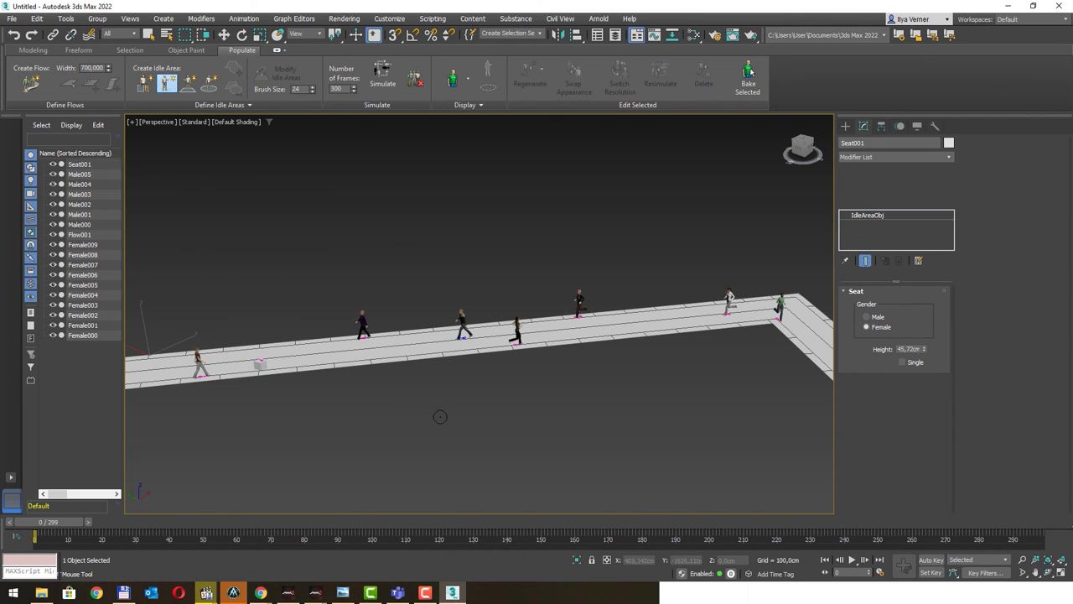
drag(496, 418, 464, 385)
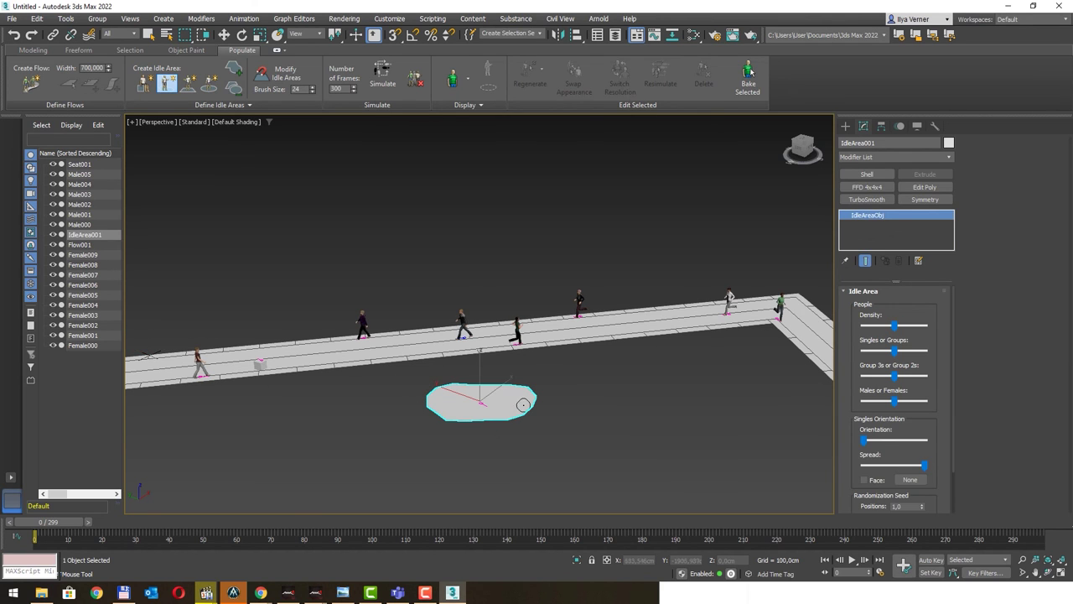
click(210, 86)
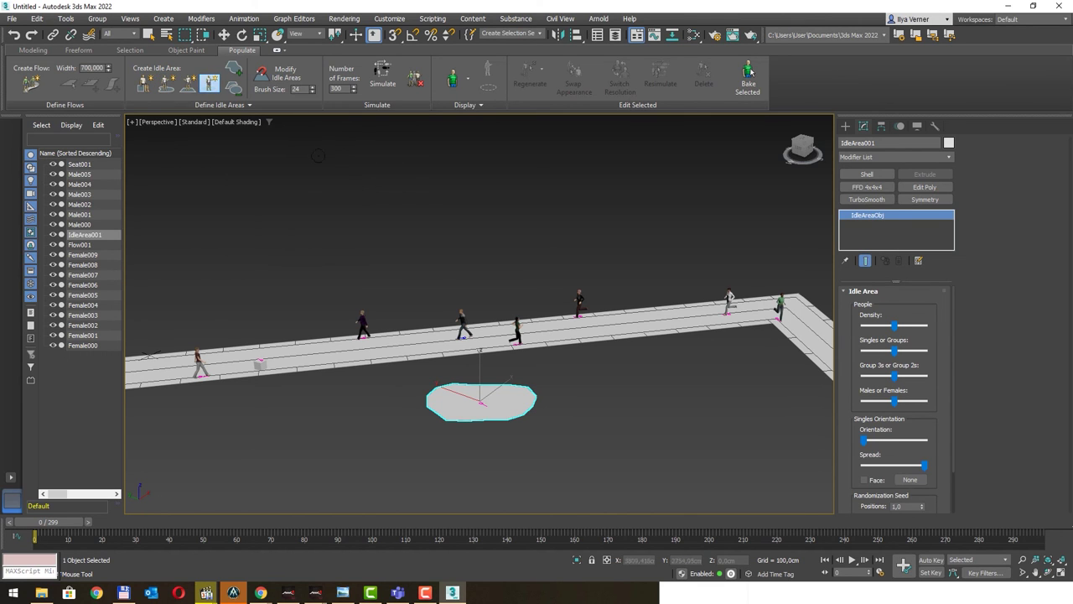
drag(700, 380, 631, 383)
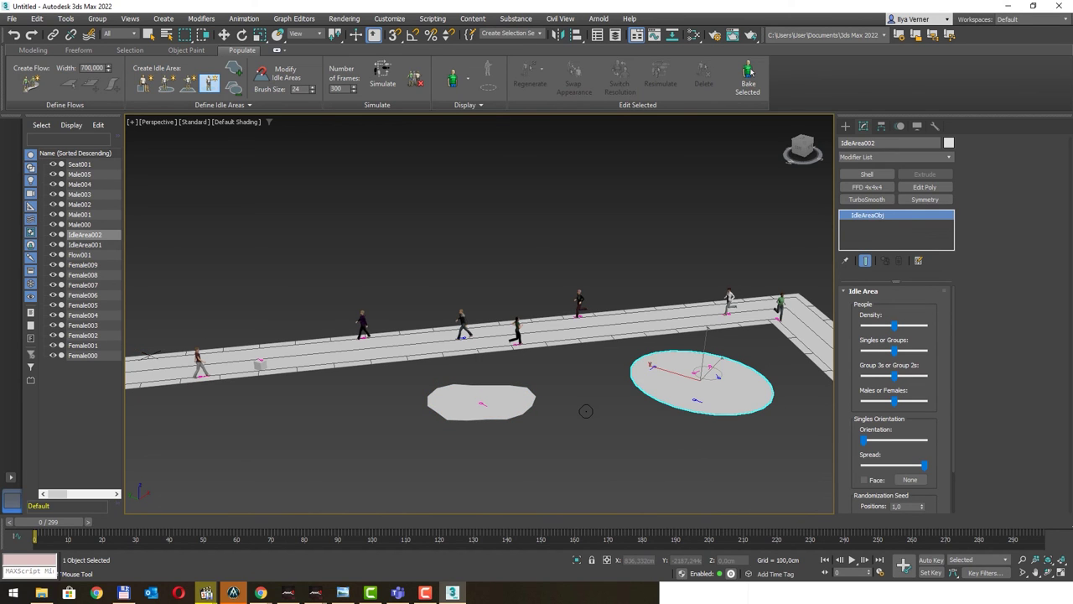
Step: Re-simulate so people occupy Seat001 and the idle areas, and play the result
click(385, 80)
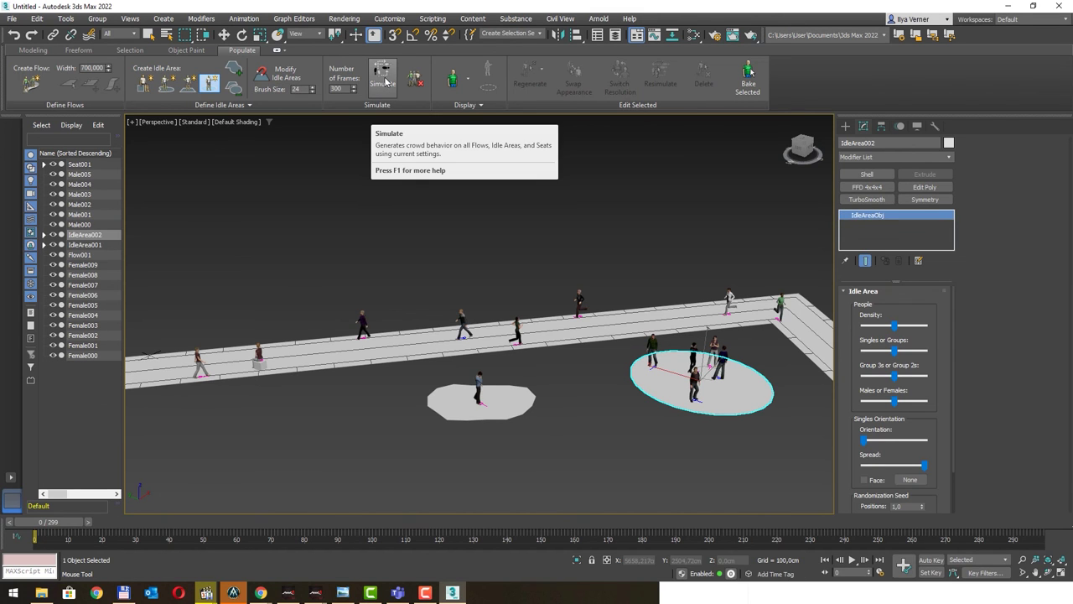
click(853, 560)
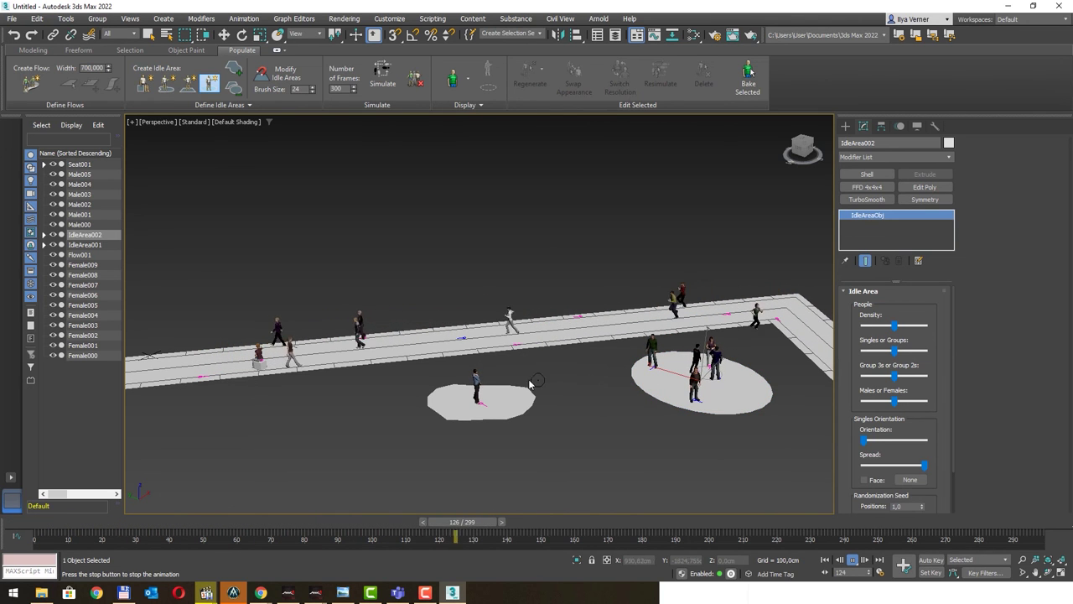
scroll(493, 392, up, 5)
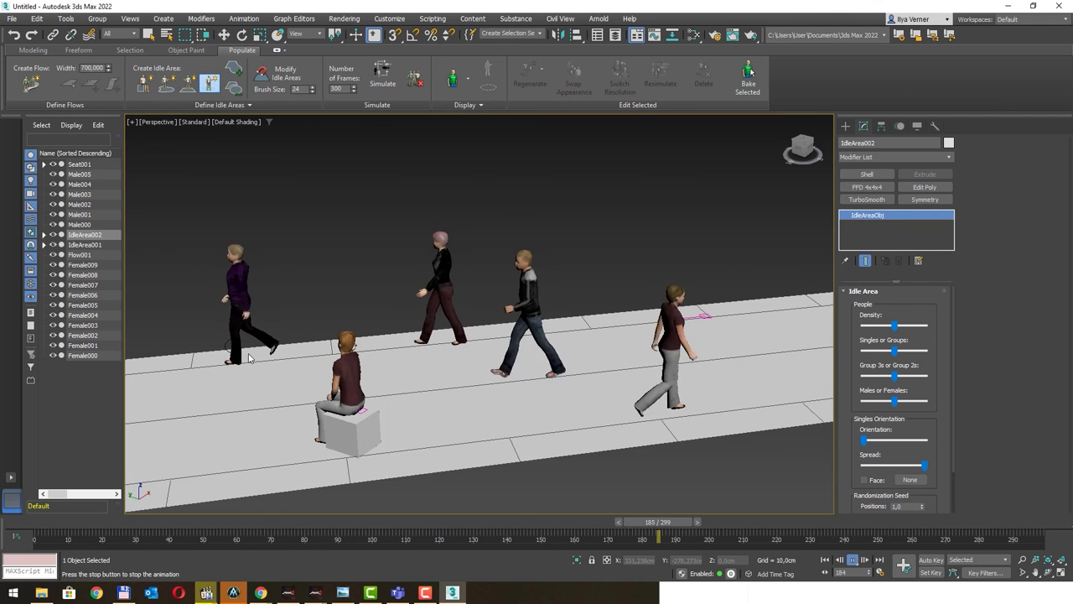
scroll(449, 375, up, 2)
scroll(448, 375, up, 3)
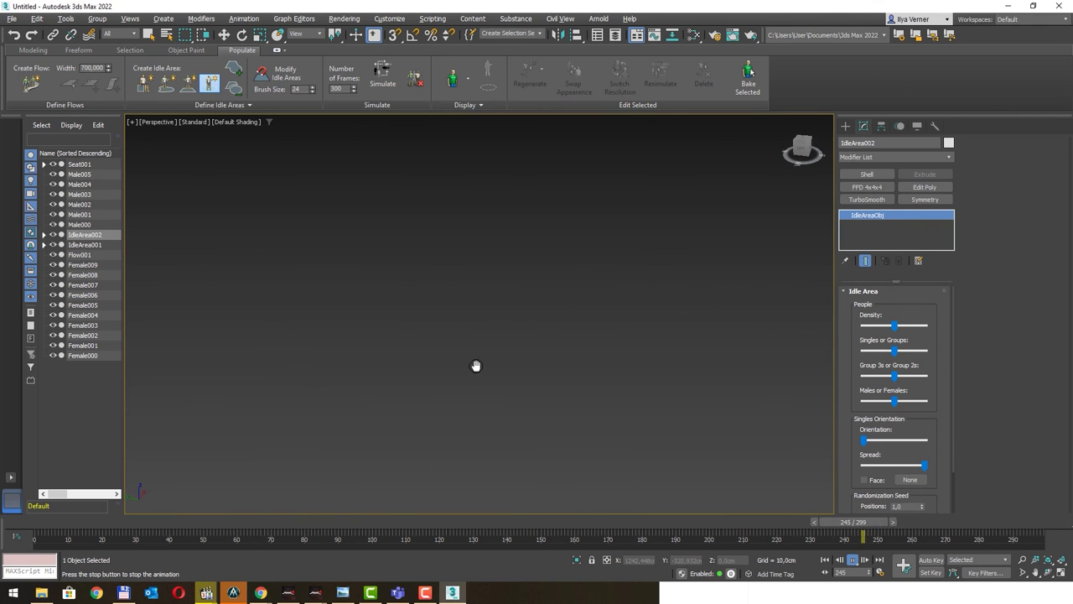
key(z)
middle_drag(474, 364, 415, 281)
scroll(414, 282, down, 3)
scroll(353, 289, down, 3)
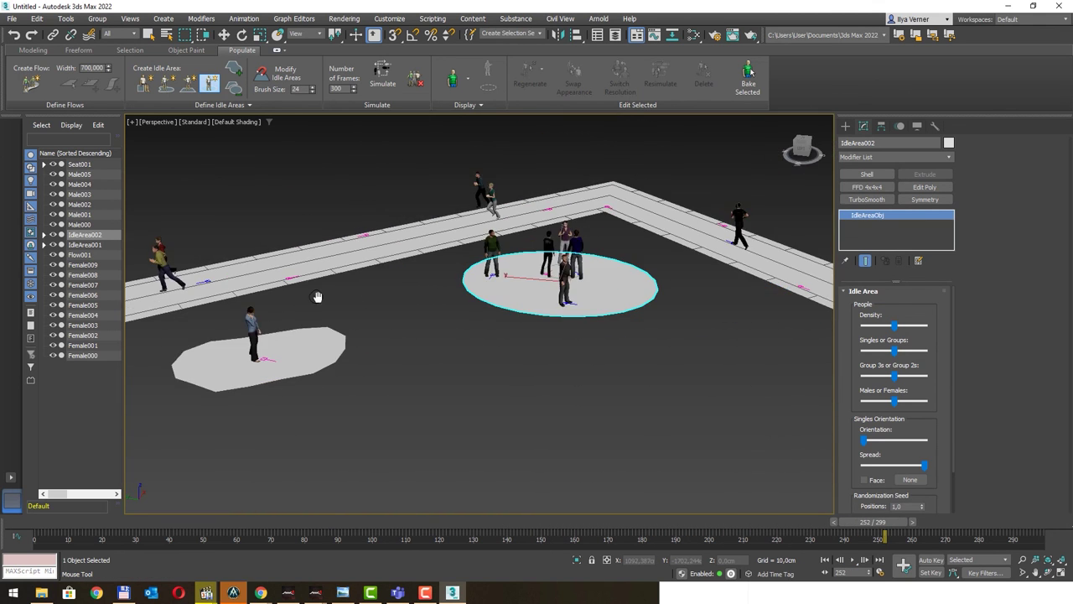
mouse_move(319, 297)
middle_down()
mouse_move(397, 294)
mouse_move(371, 366)
mouse_move(470, 361)
middle_up()
scroll(470, 361, up, 4)
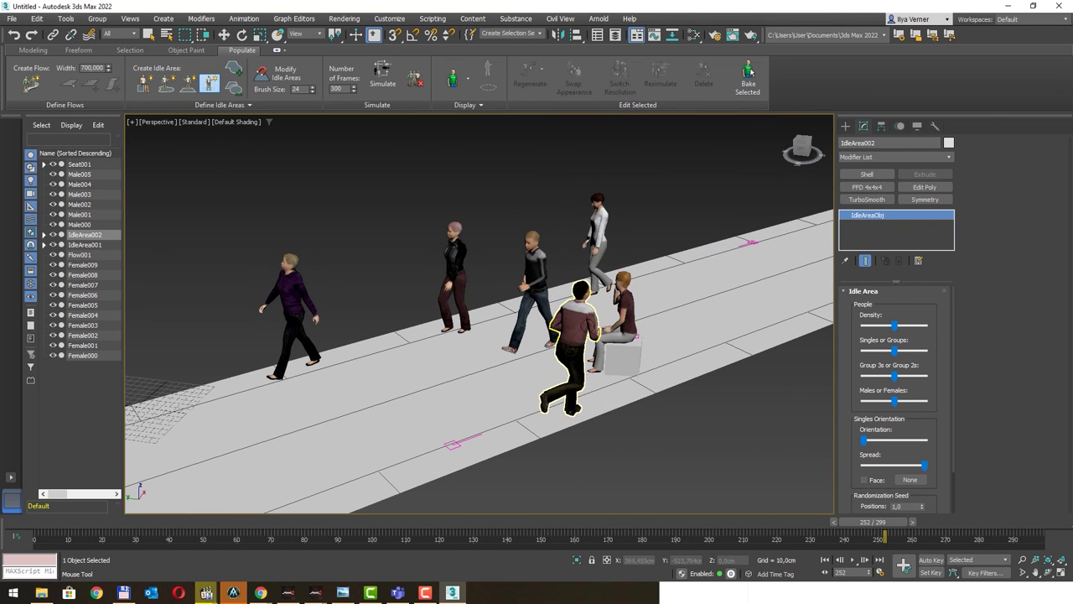
Step: Play the crowd animation again and stop it at frame 232
click(853, 558)
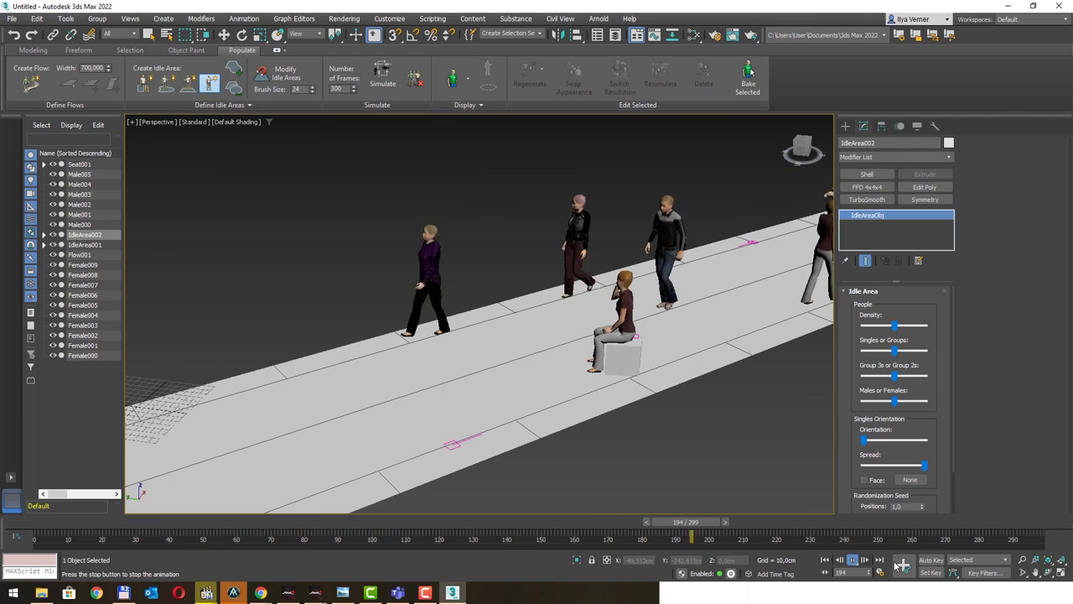
key(slash)
scroll(546, 344, down, 2)
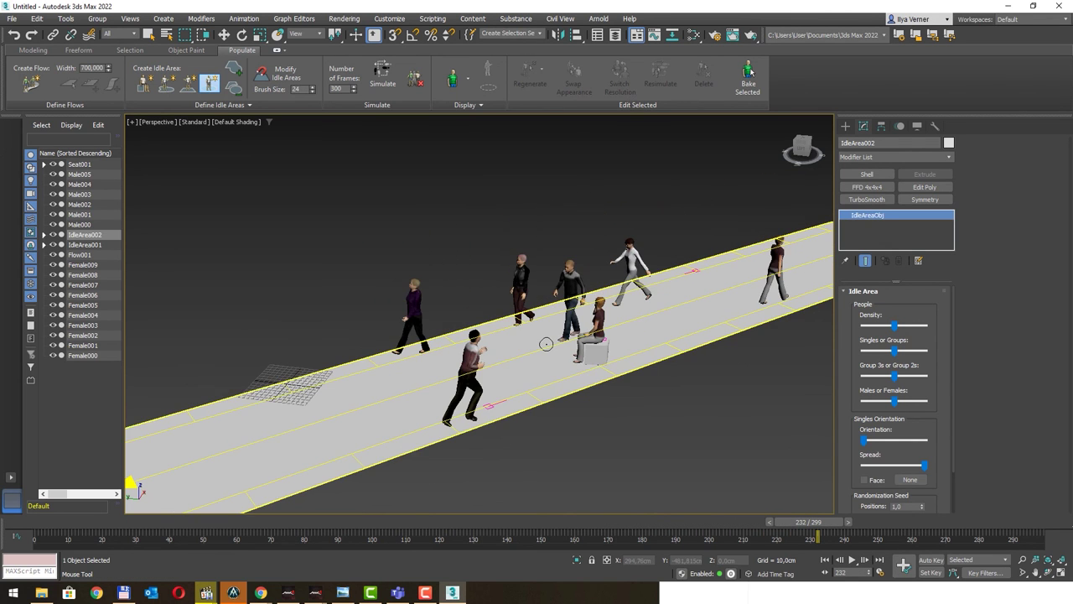
scroll(551, 330, down, 2)
scroll(510, 376, down, 1)
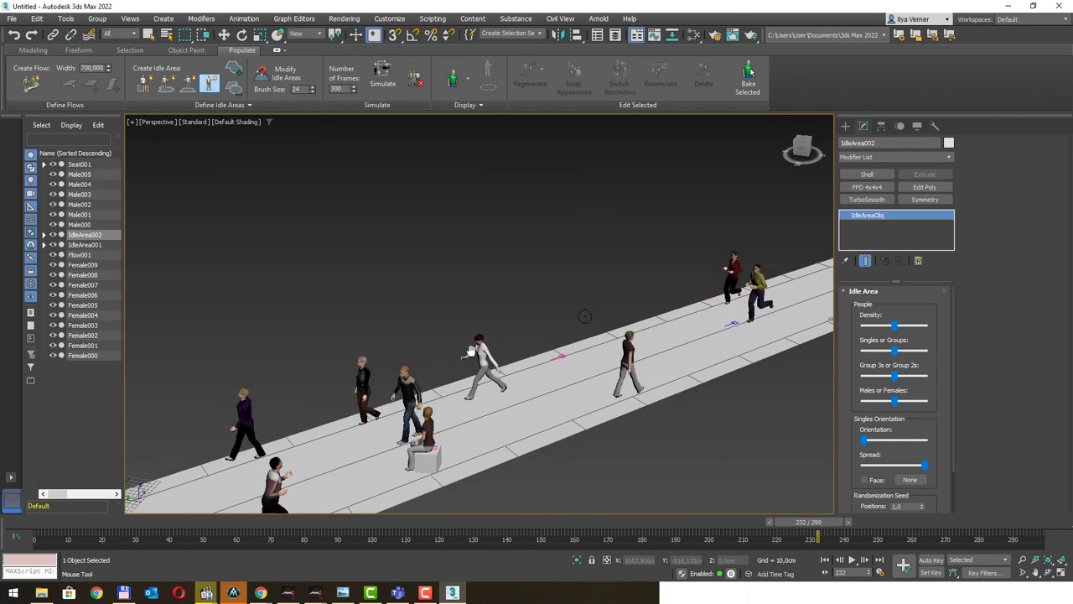
scroll(380, 377, down, 2)
scroll(380, 376, up, 2)
scroll(489, 345, up, 1)
scroll(485, 348, up, 1)
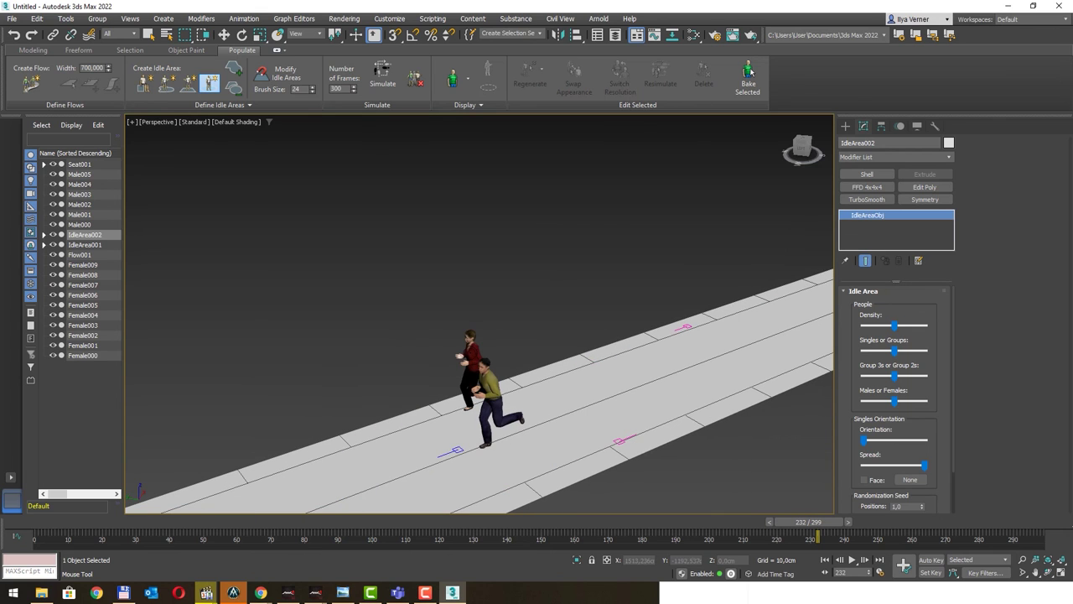
Step: Exit the idle-area brush and select the woman in red on the walkway
right_click(384, 256)
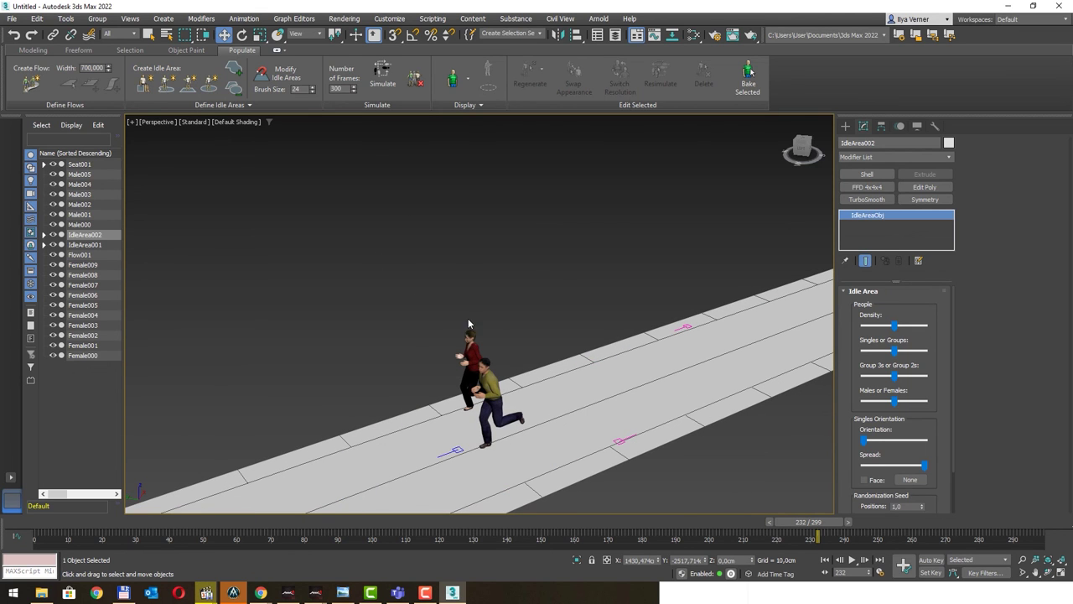
click(470, 339)
alt+middle_drag(514, 348, 551, 332)
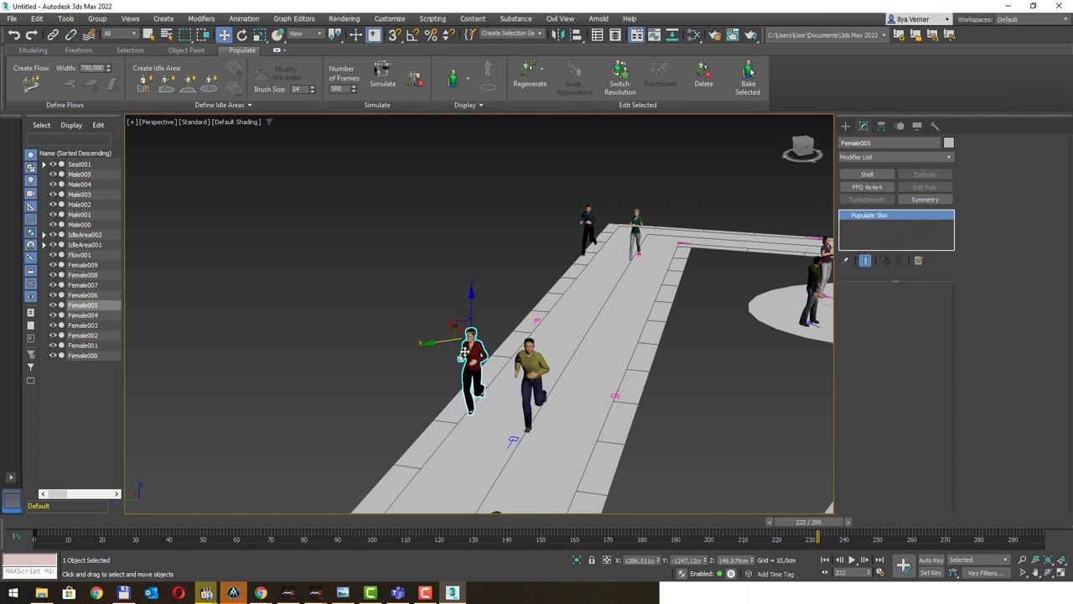
Step: Convert Female005, the woman in red, to an Editable Mesh
scroll(465, 351, up, 1)
scroll(466, 352, up, 1)
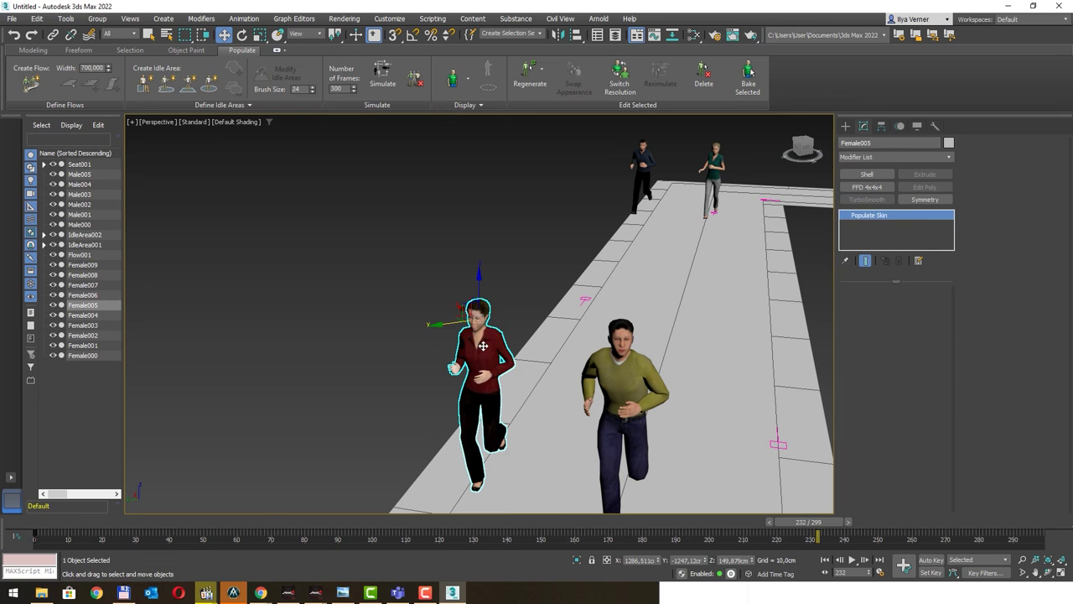
right_click(484, 343)
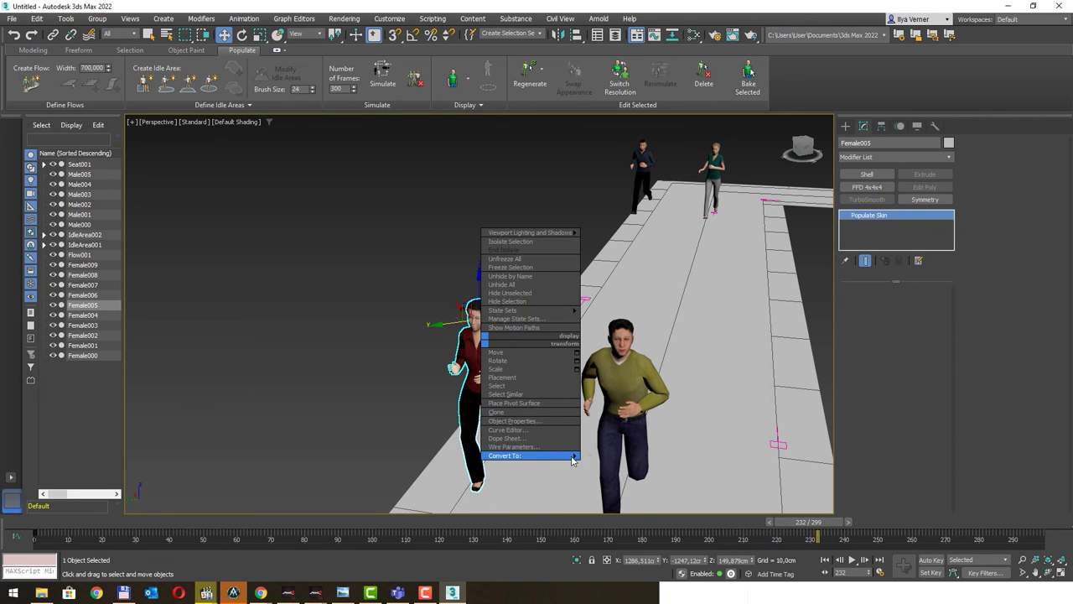
mouse_move(528, 455)
click(591, 458)
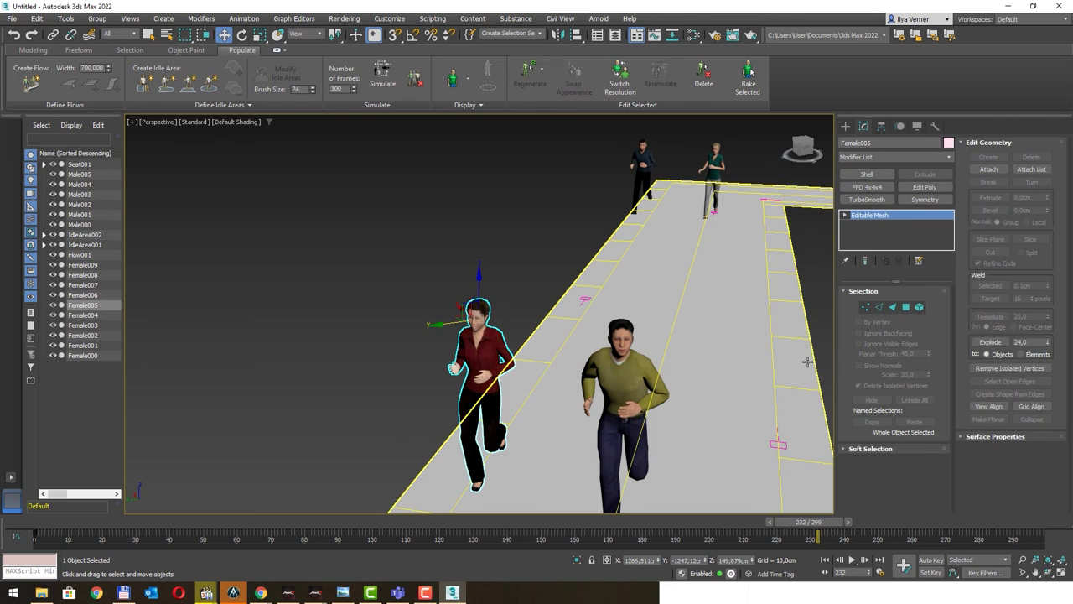
Step: Select all her mesh elements, detach them as Object001, and select Object001
click(920, 307)
key(ctrl+a)
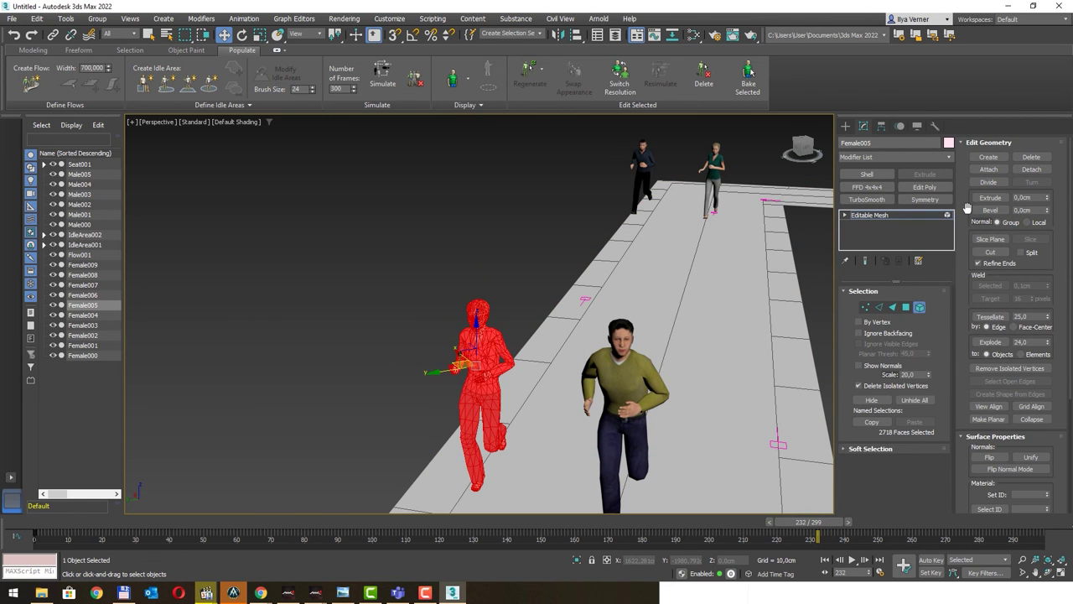
click(1025, 170)
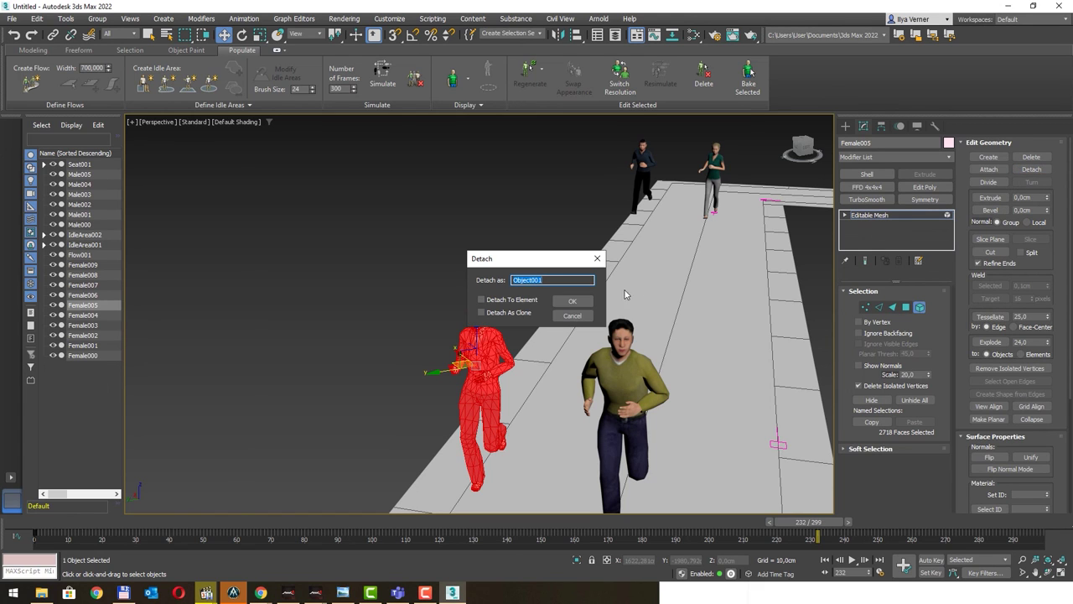
click(570, 301)
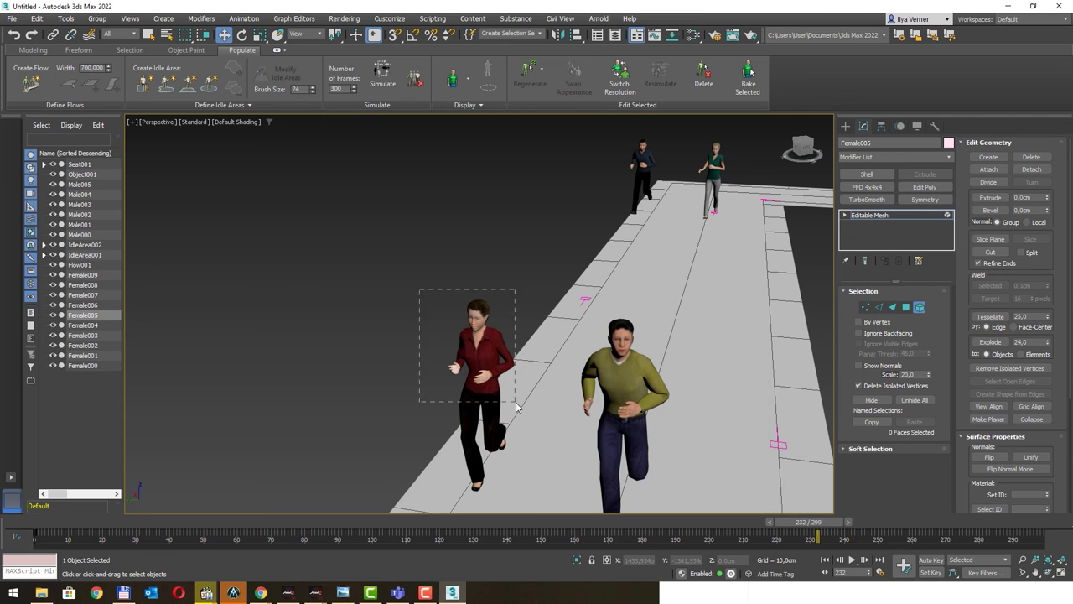
click(907, 307)
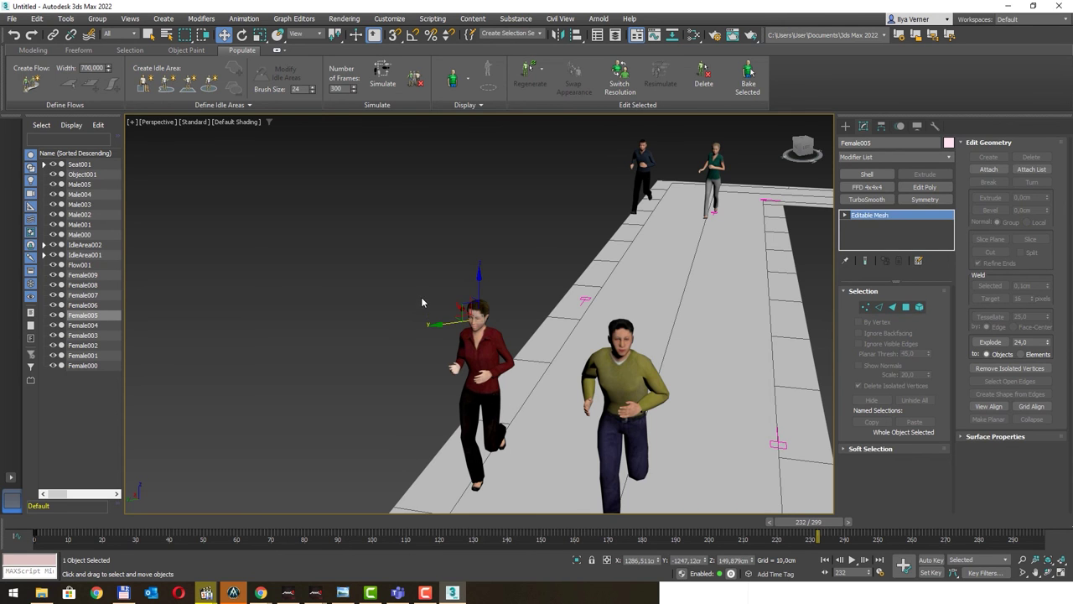
click(484, 355)
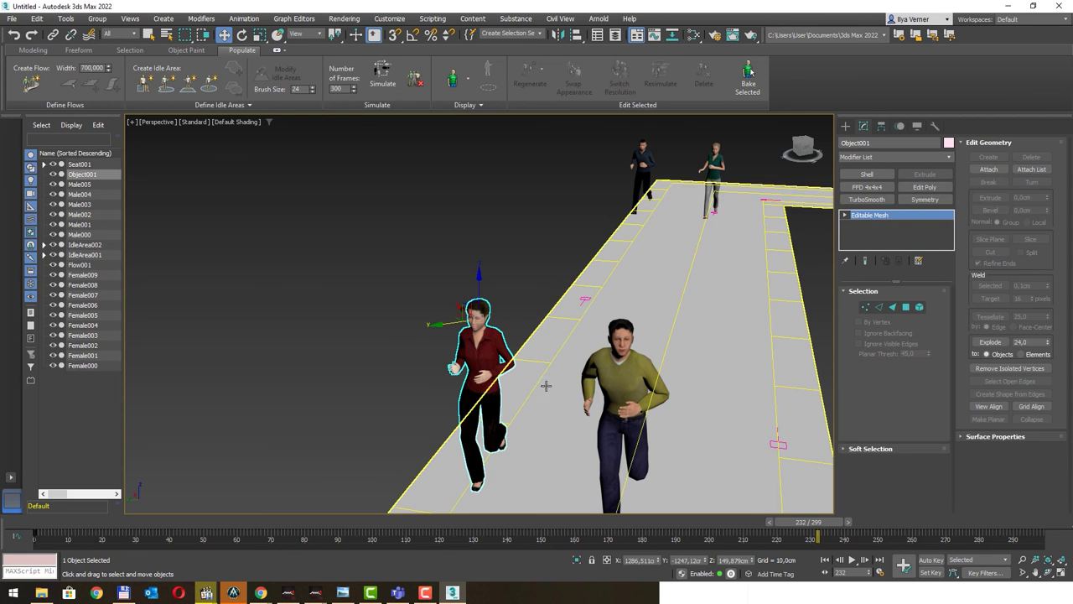
Step: Move Object001, the woman in red, left off the walkway
mouse_move(484, 355)
mouse_down()
mouse_move(365, 359)
mouse_move(250, 278)
mouse_up()
scroll(368, 328, down, 2)
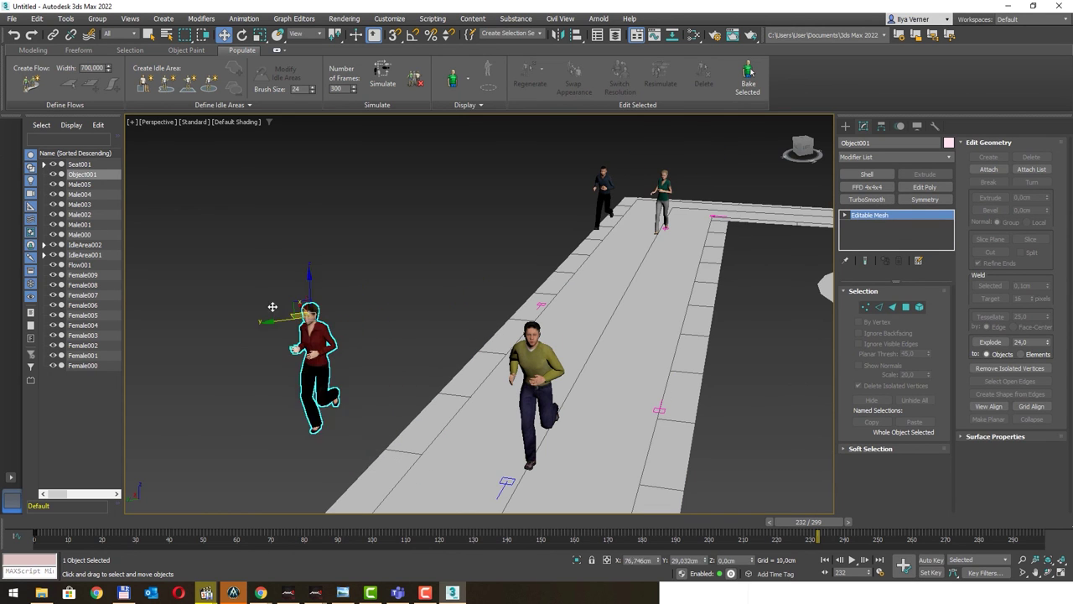
key(z)
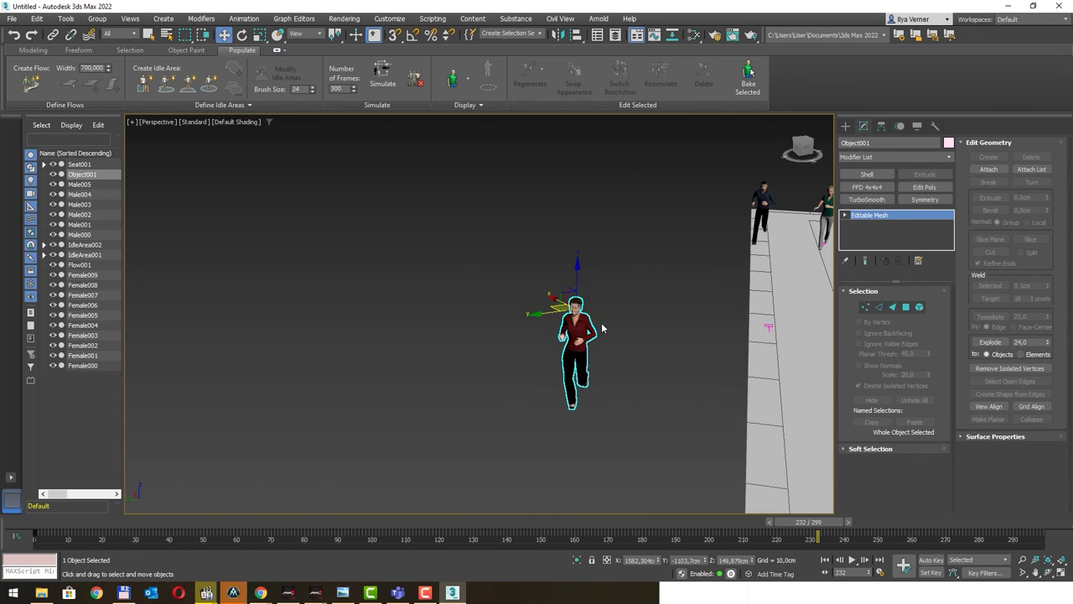
key(q)
scroll(591, 332, up, 2)
mouse_move(591, 333)
alt+middle_down()
mouse_move(648, 279)
mouse_move(652, 312)
mouse_move(613, 313)
alt+middle_up()
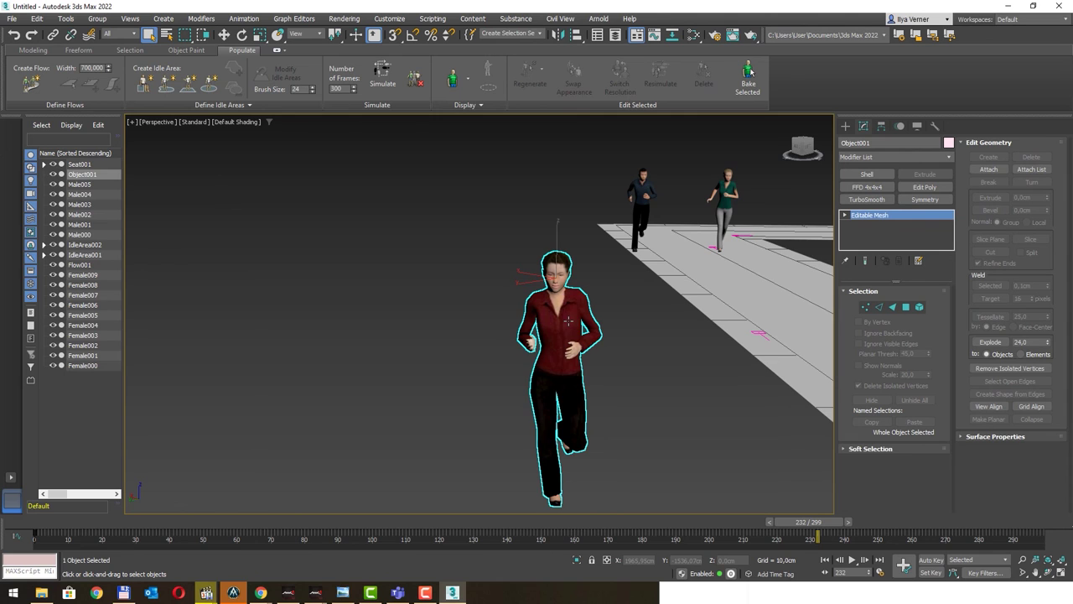
scroll(569, 320, down, 2)
scroll(567, 321, down, 1)
middle_drag(598, 320, 432, 332)
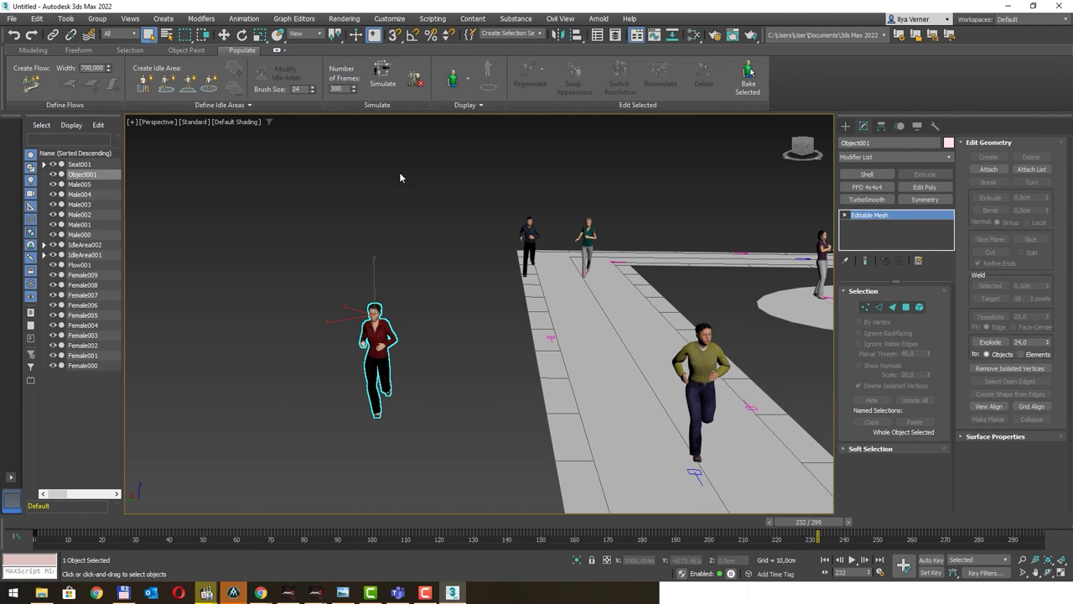
Step: Delete the simulated pedestrians, leaving only Object001, Seat001, the idle areas and Flow001
click(412, 81)
scroll(398, 334, down, 2)
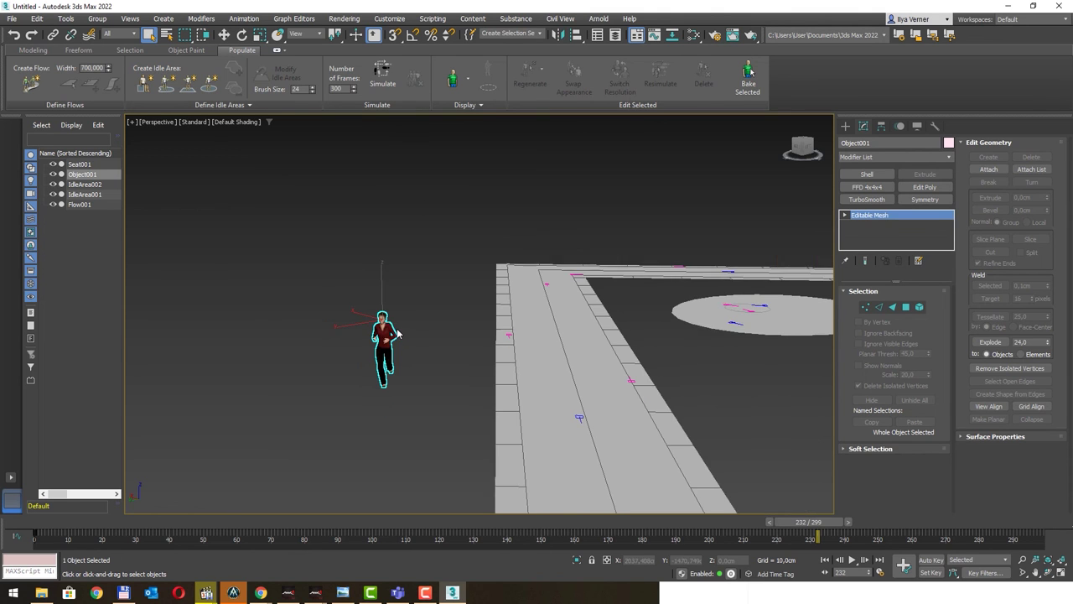
scroll(388, 337, up, 1)
scroll(400, 327, up, 2)
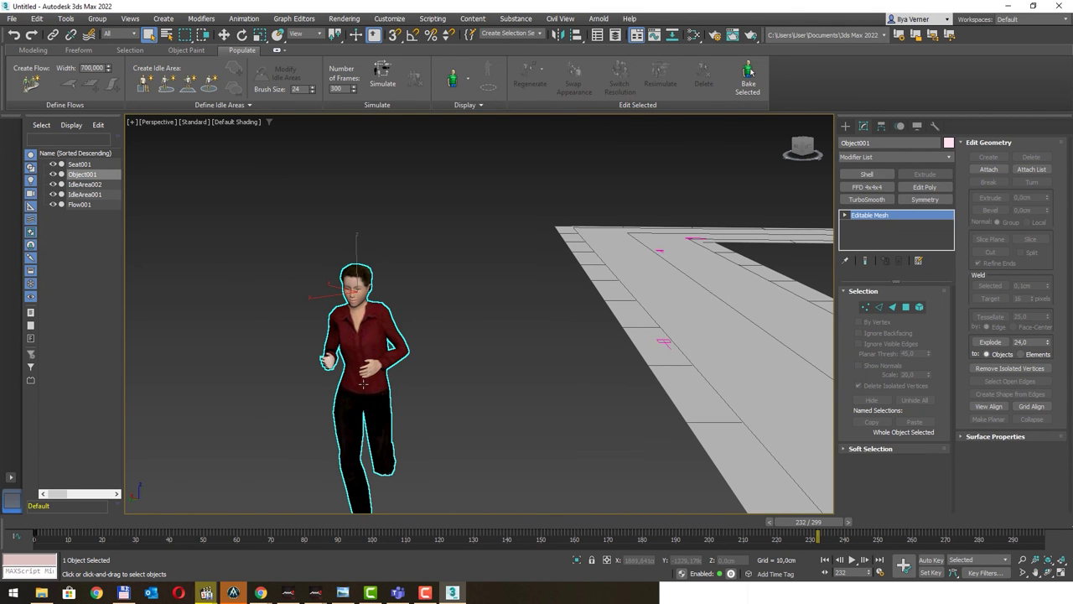
mouse_move(363, 385)
alt+middle_down()
mouse_move(488, 318)
mouse_move(417, 289)
alt+middle_up()
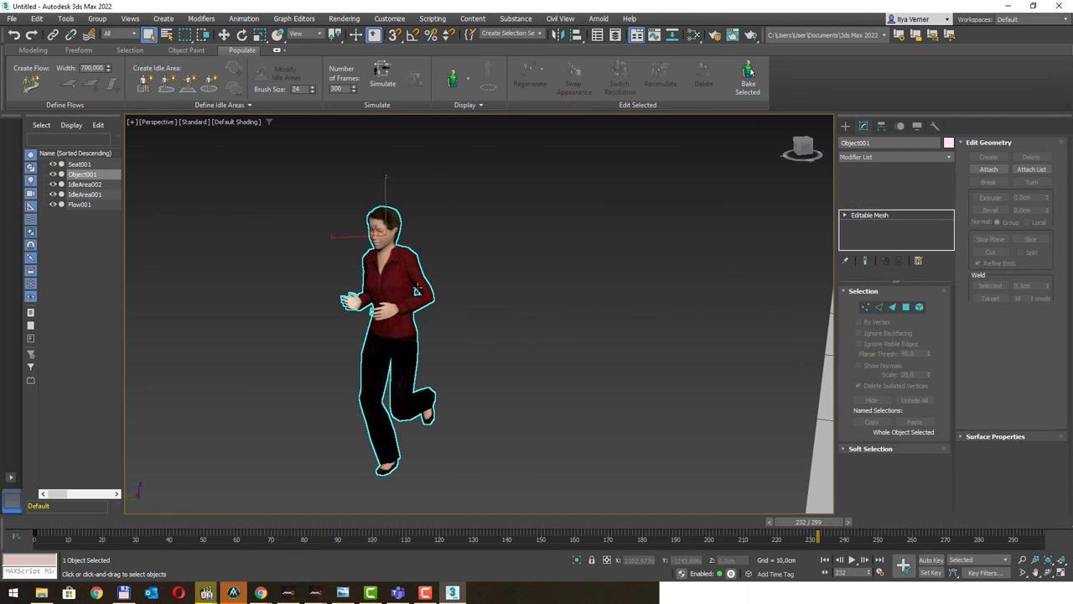
scroll(417, 290, down, 2)
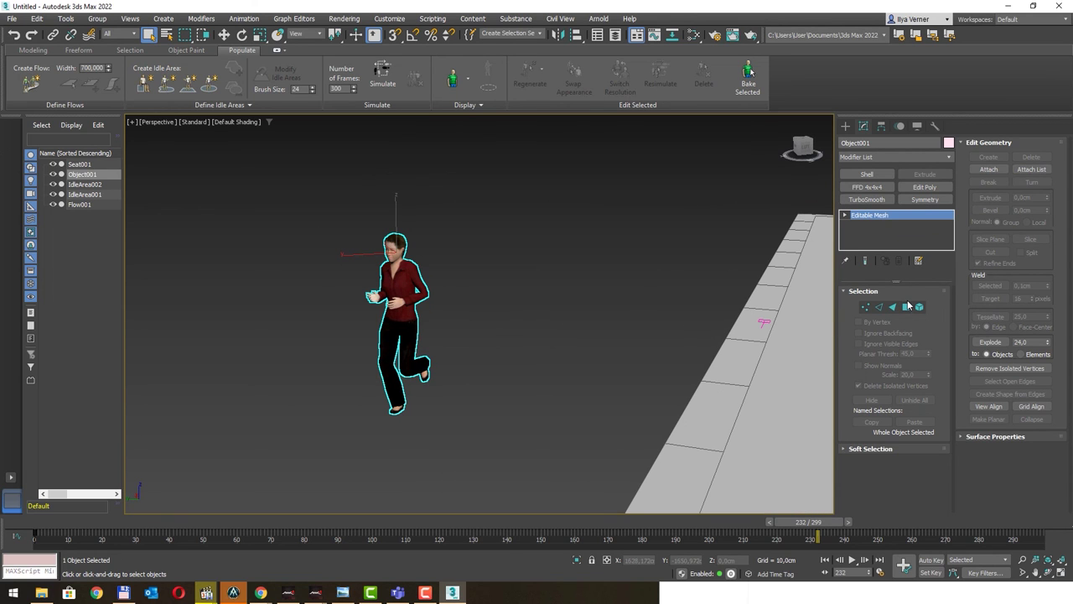
click(907, 308)
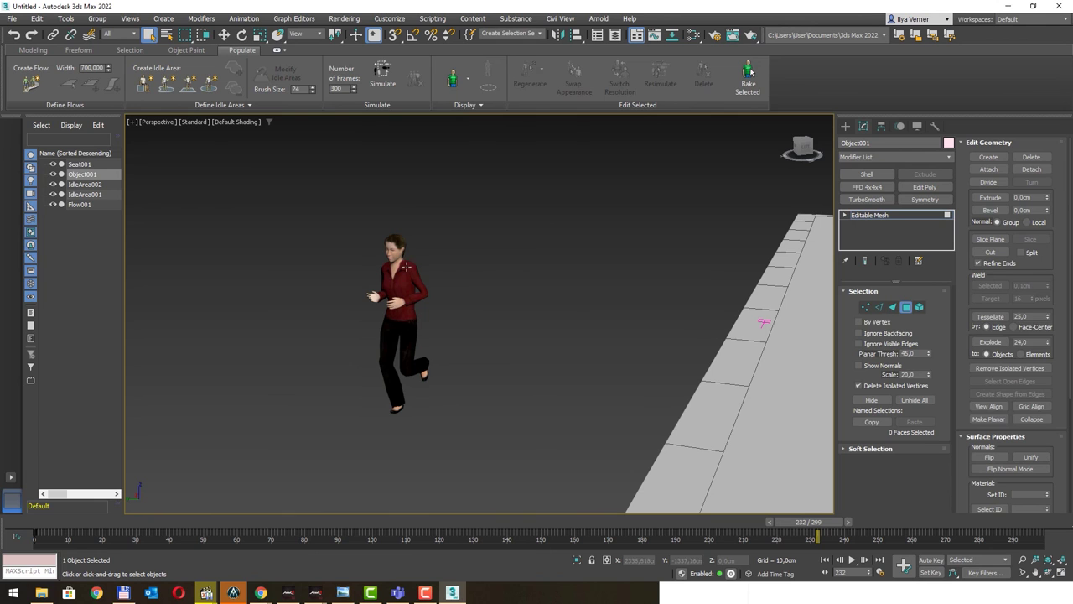
mouse_move(450, 283)
alt+middle_down()
mouse_move(507, 281)
mouse_move(429, 296)
alt+middle_up()
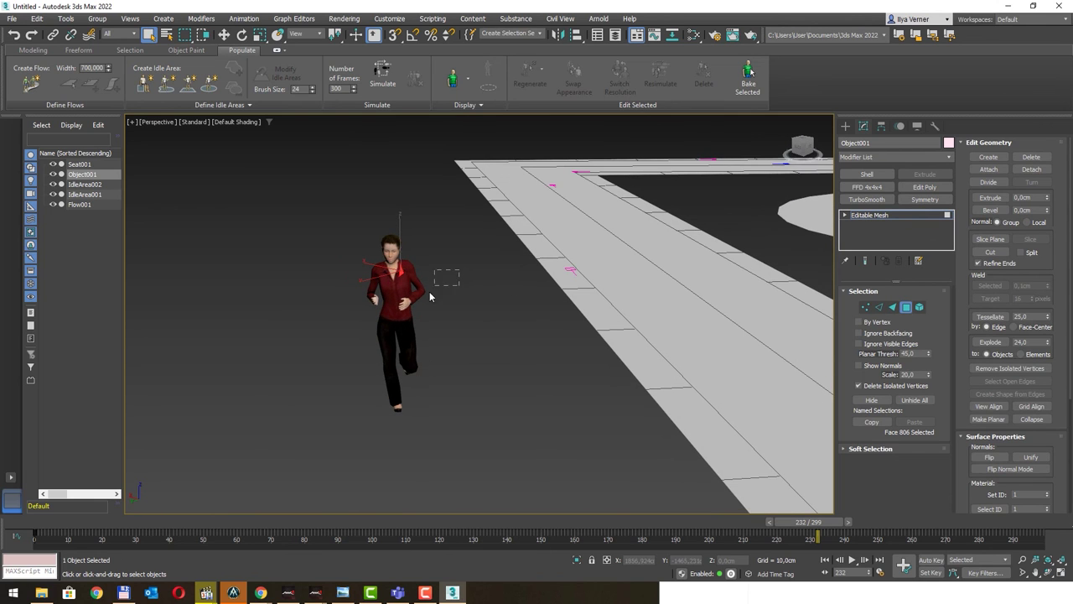
click(420, 310)
key(w)
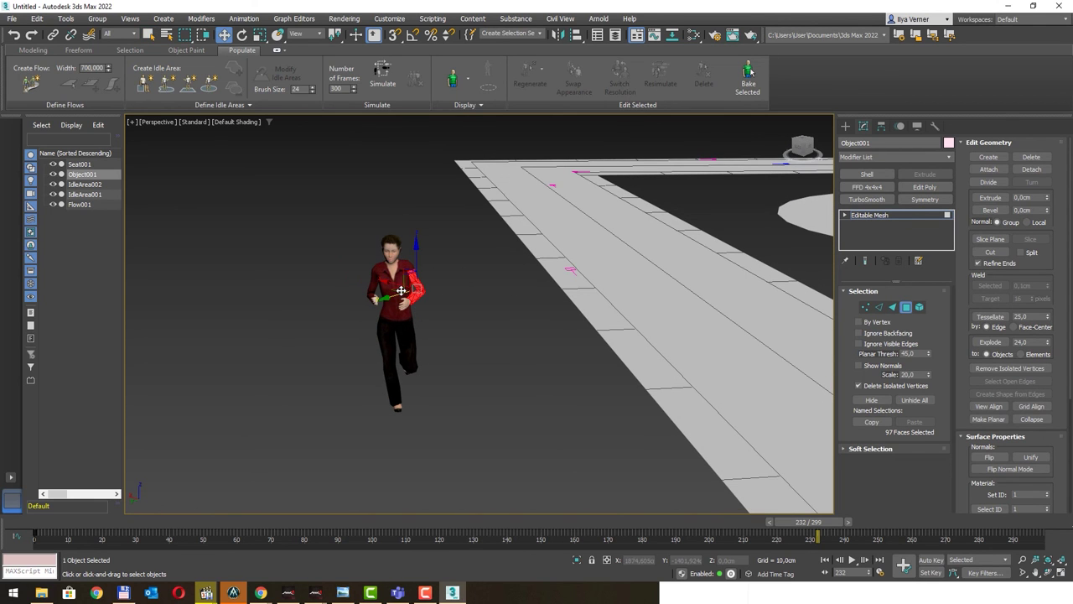
drag(403, 289, 570, 350)
right_click(615, 366)
mouse_move(549, 280)
alt+middle_down()
mouse_move(421, 277)
mouse_move(543, 290)
mouse_move(825, 236)
alt+middle_up()
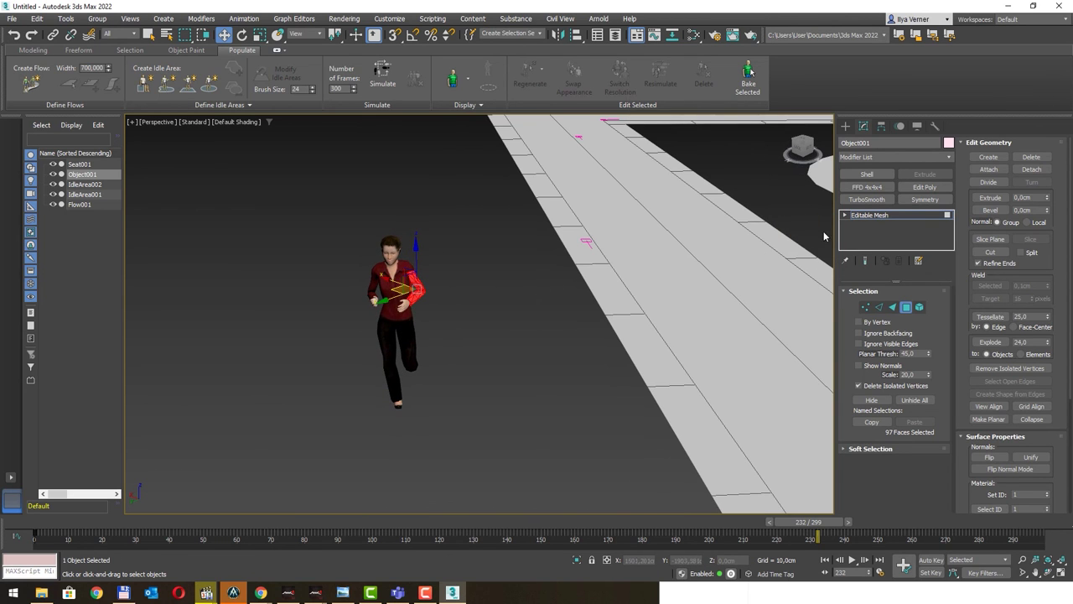
click(882, 214)
key(q)
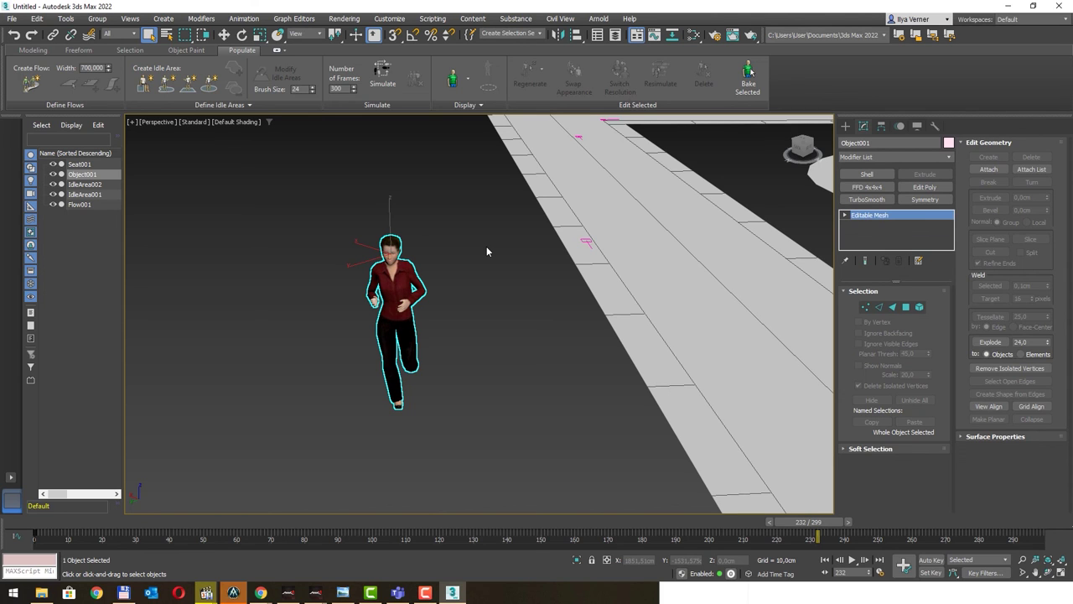
scroll(486, 248, down, 1)
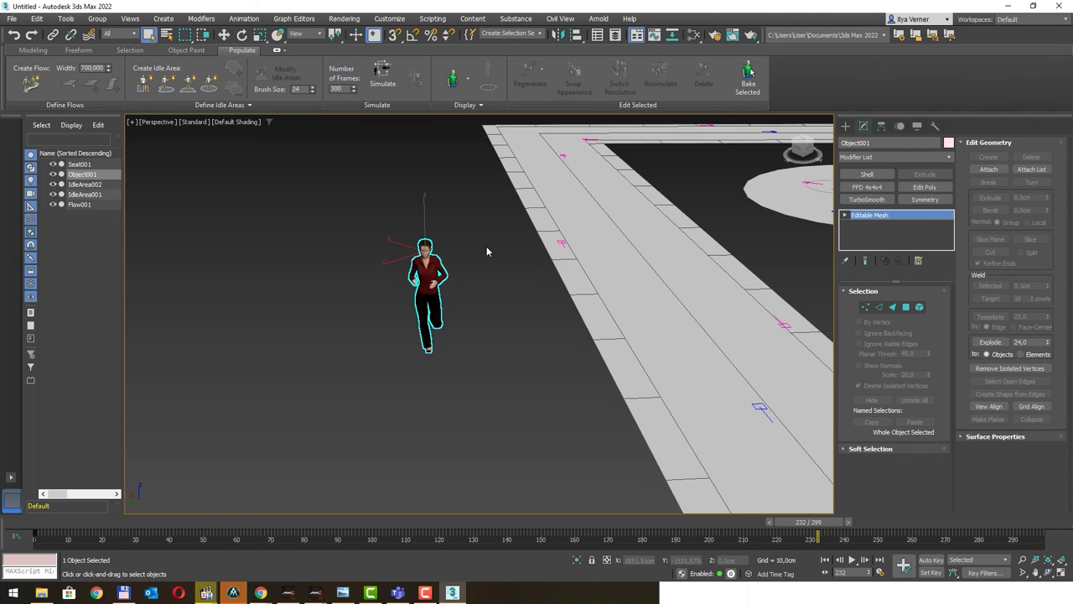
scroll(487, 248, down, 1)
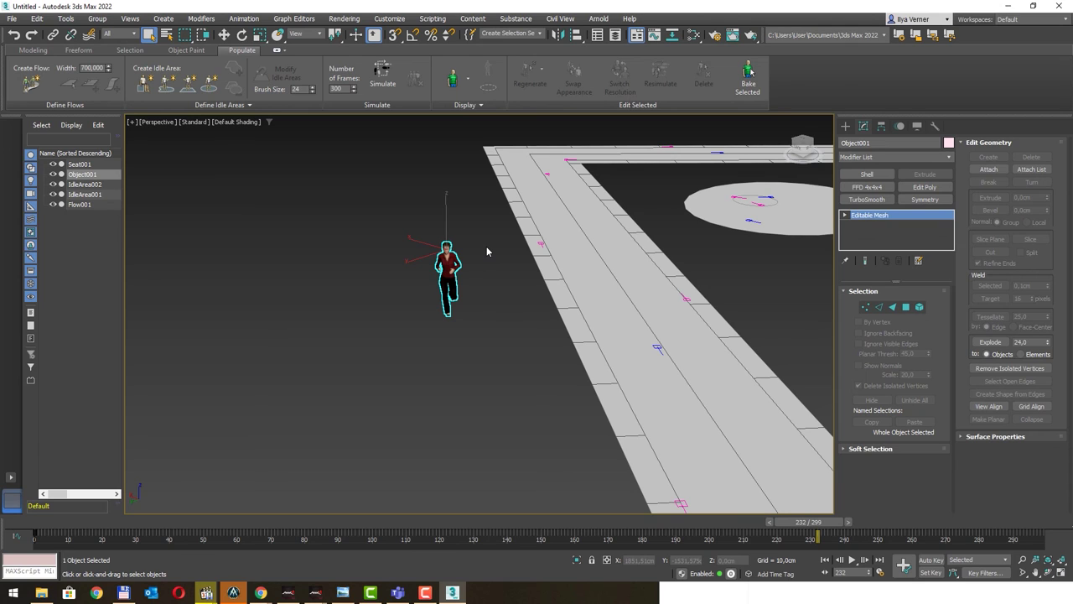